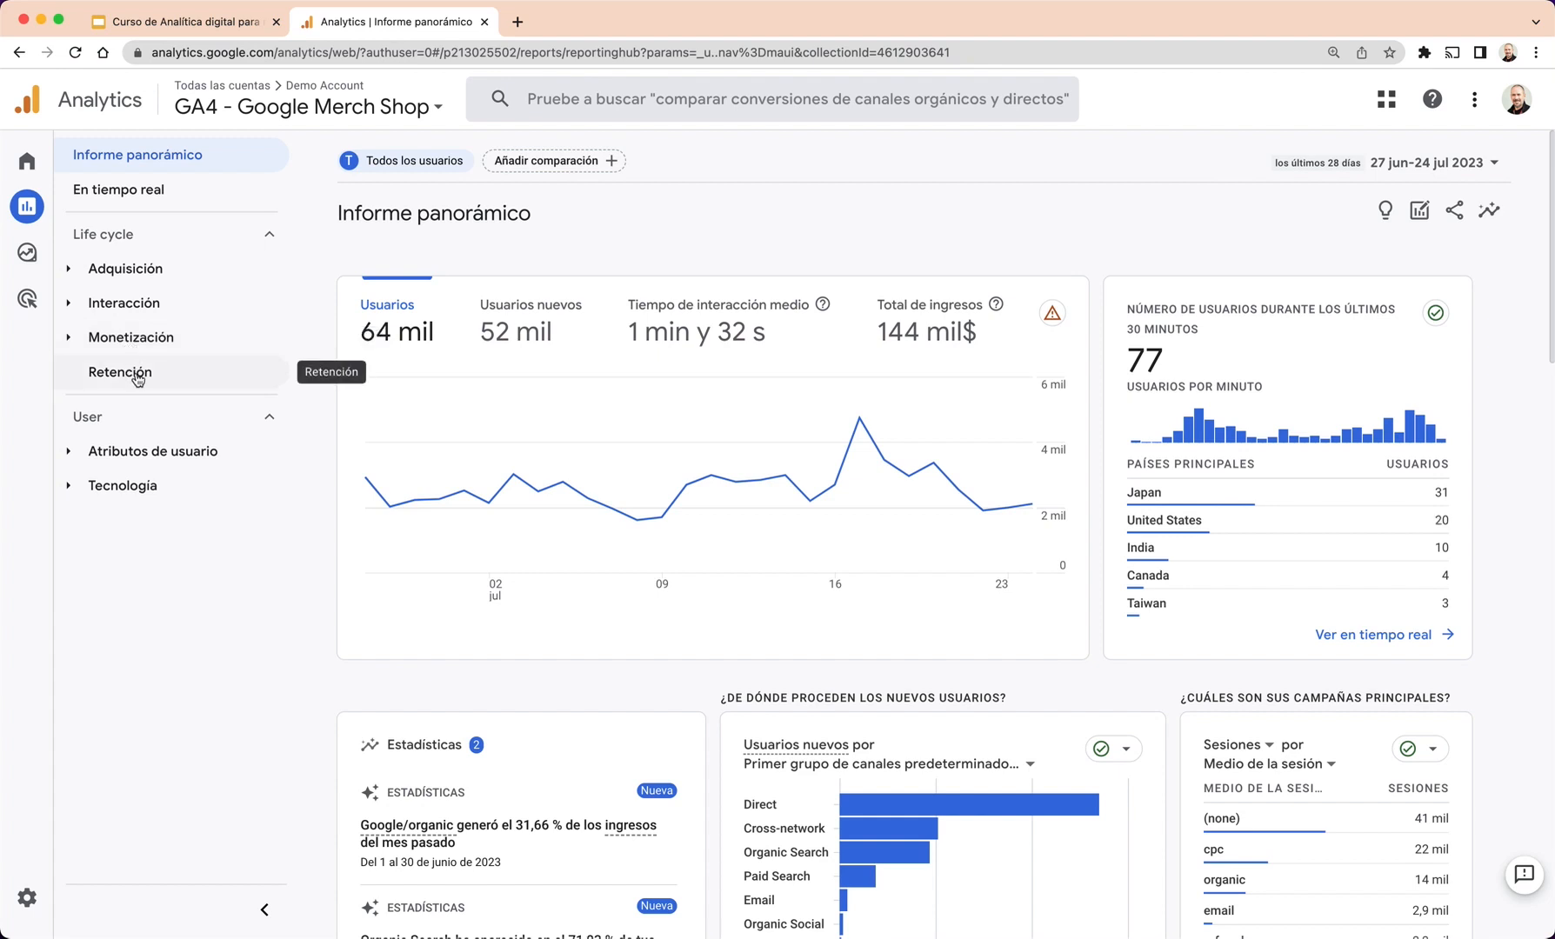
Open the Acquisition overview report from the acquisition reports of the life cycle collection.
click(99, 274)
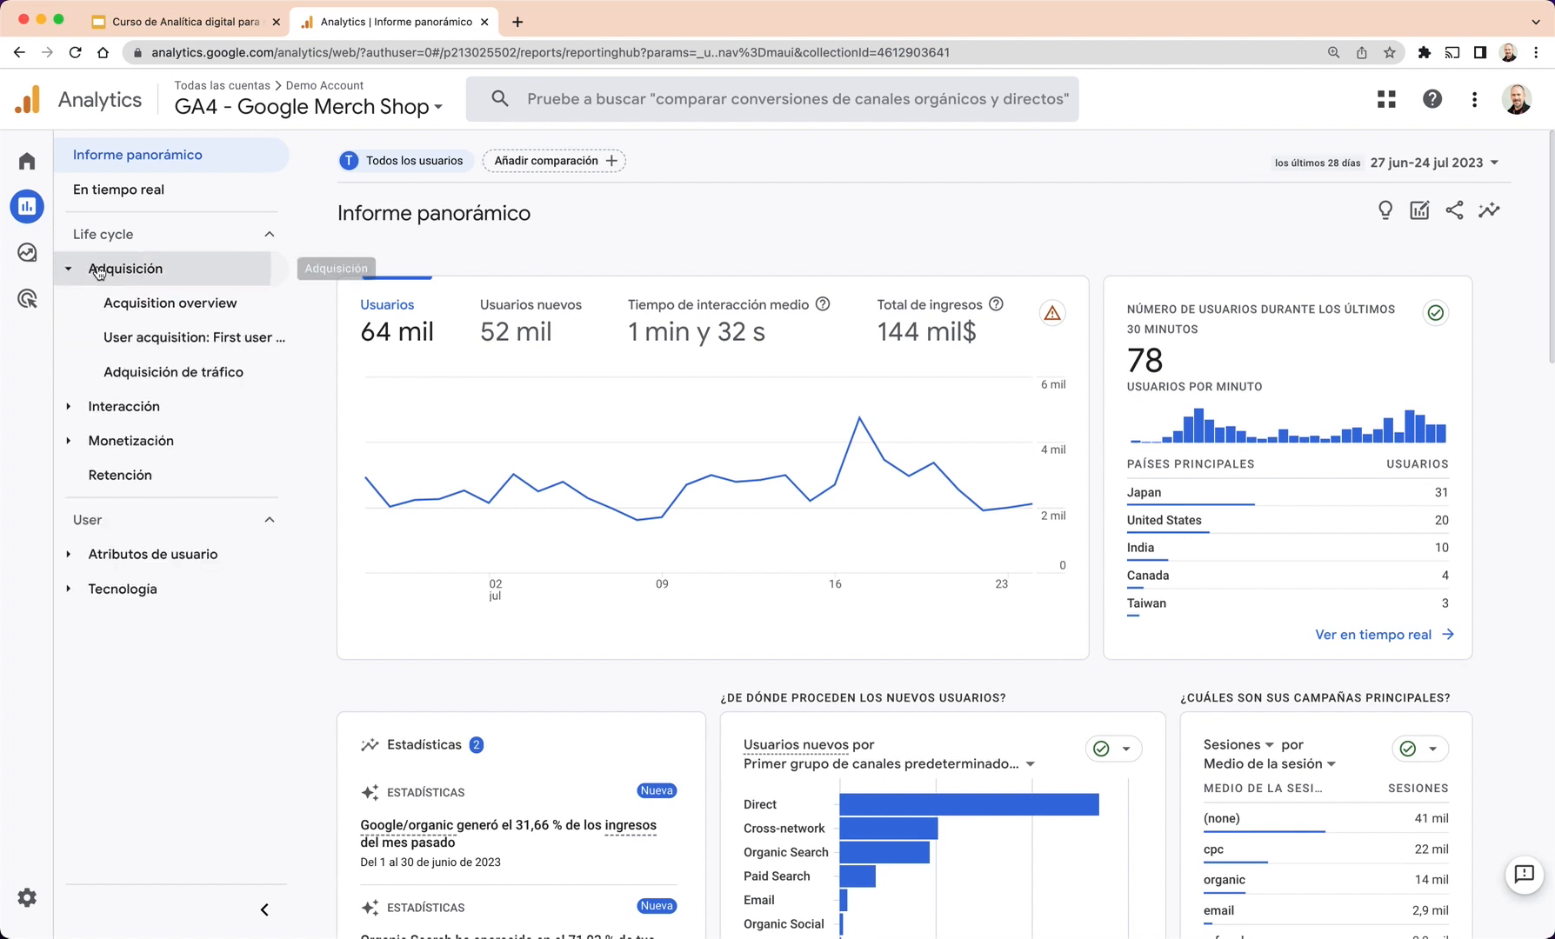
click(169, 309)
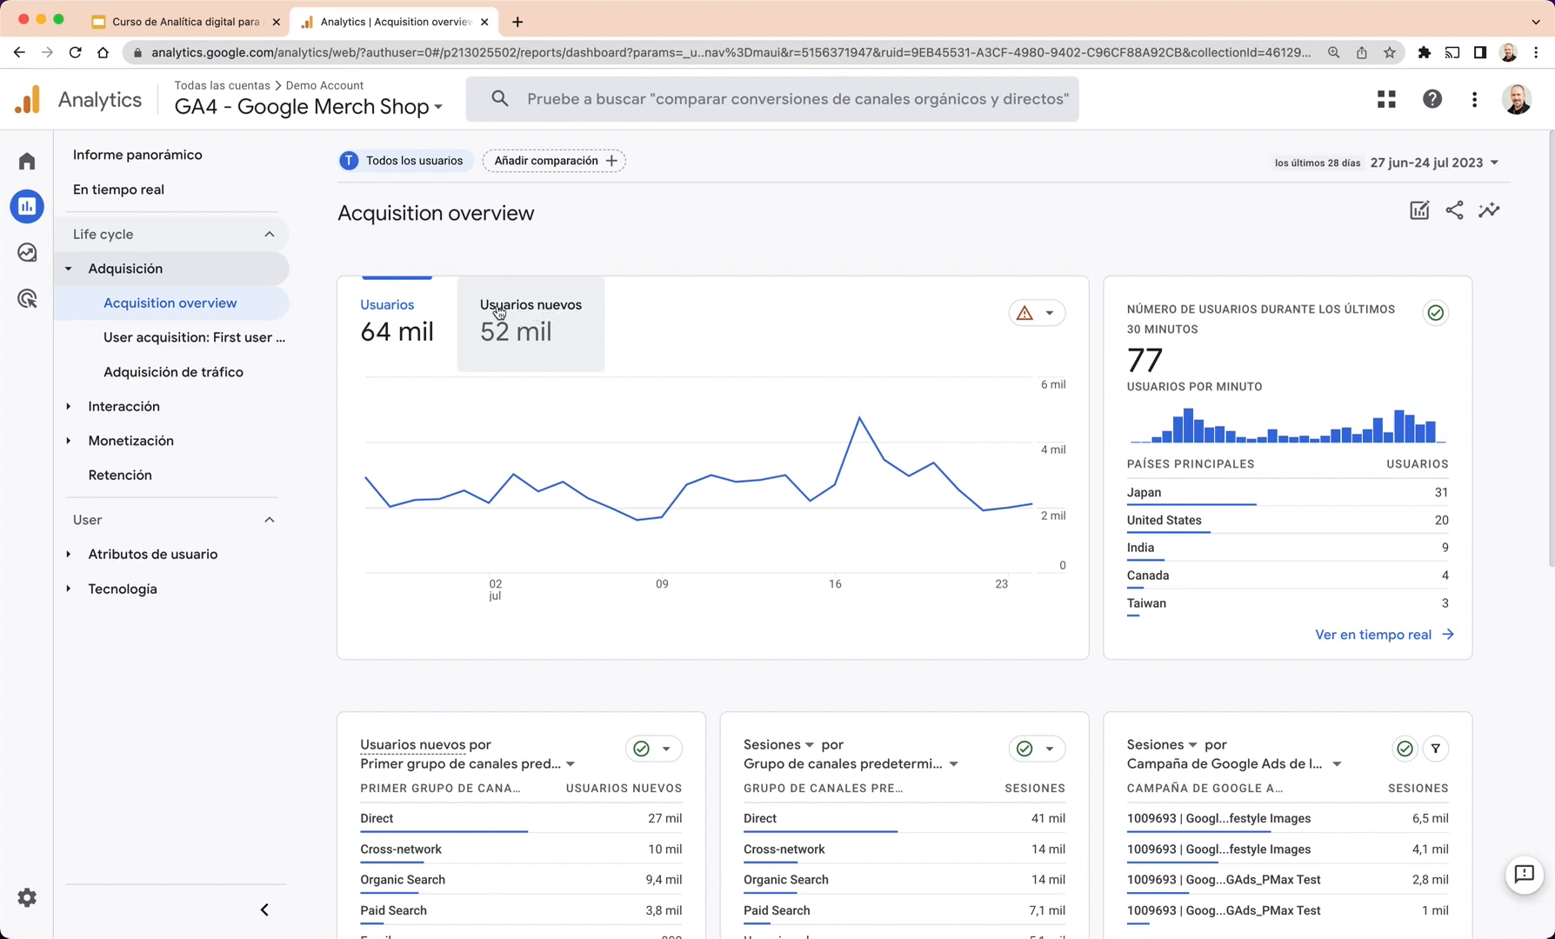
scroll(419, 343, down, 1)
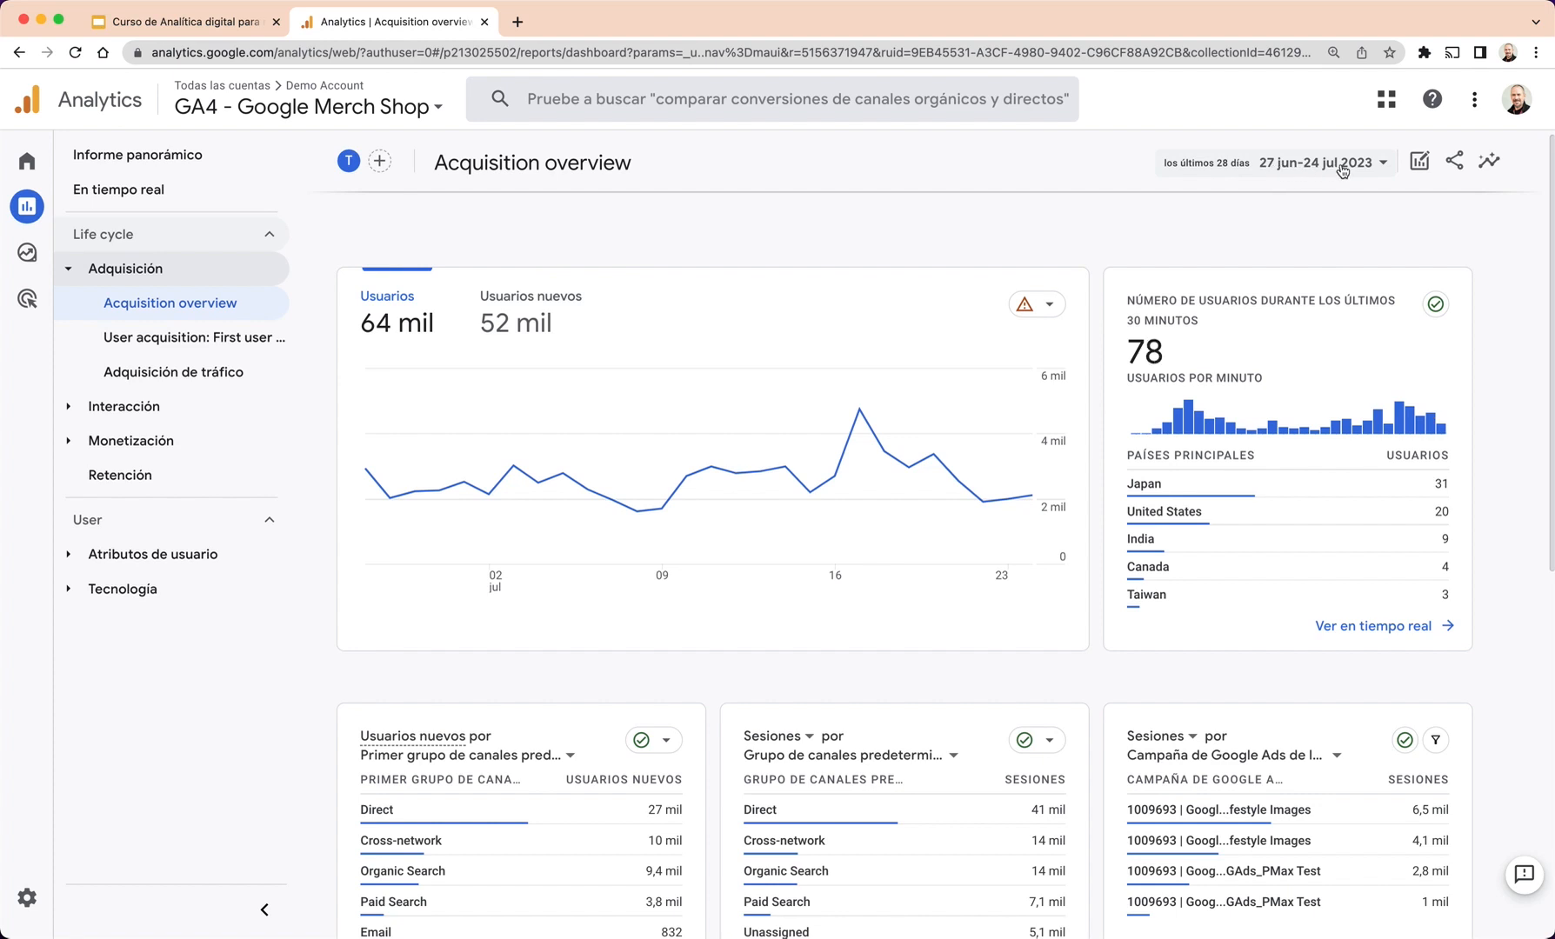
Examine the daily users trend and the breakdown of new users by first user default channel group.
mouse_move(418, 493)
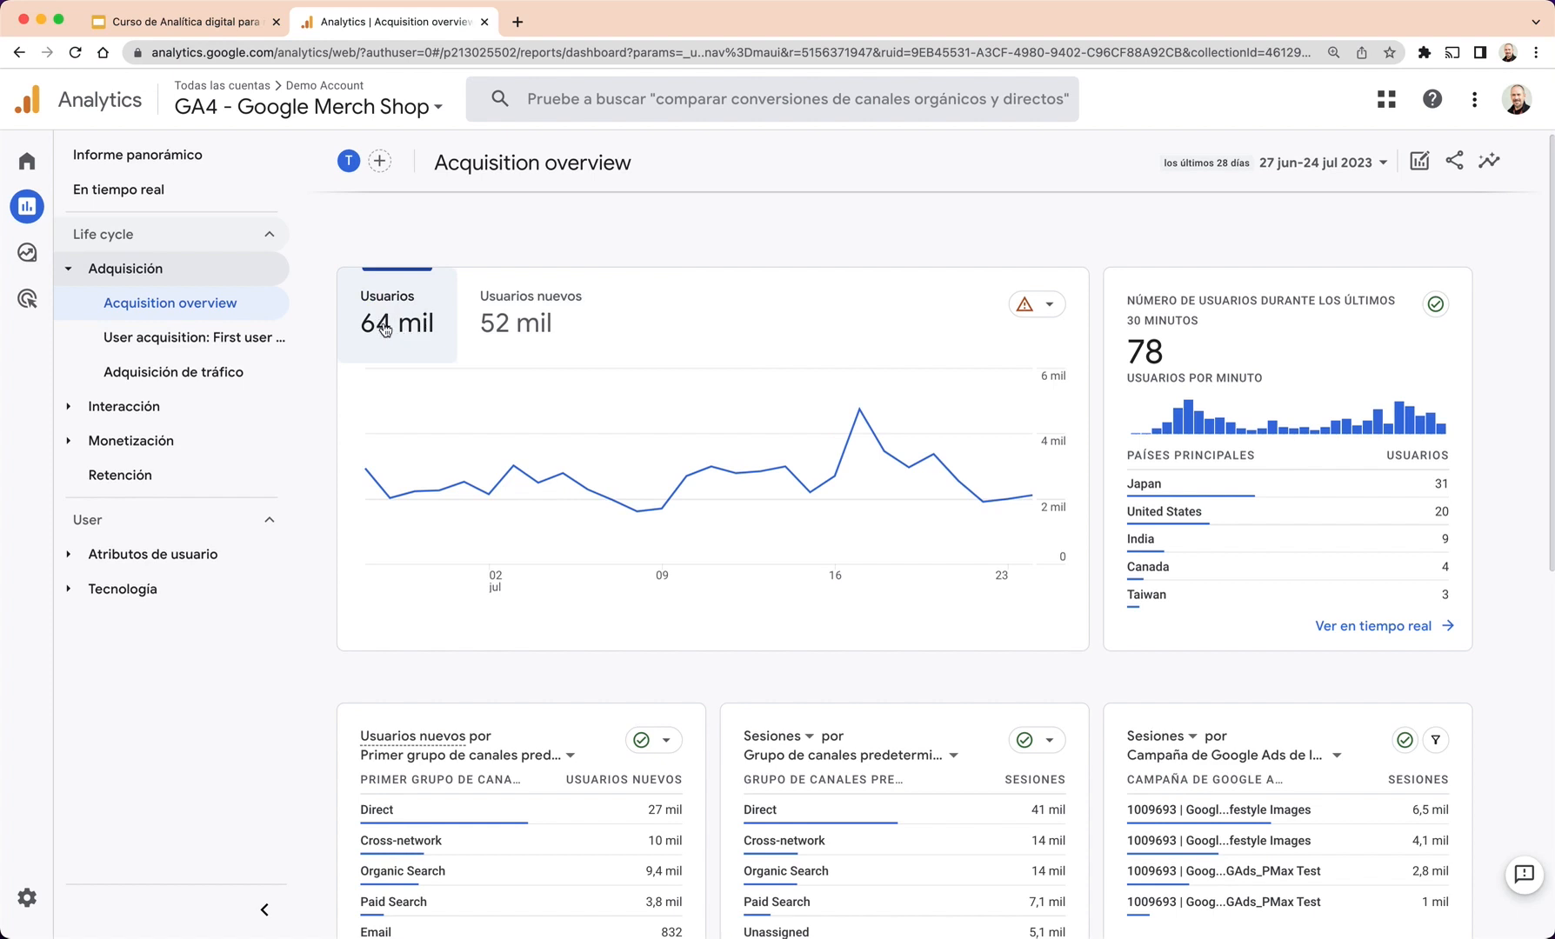
mouse_move(862, 448)
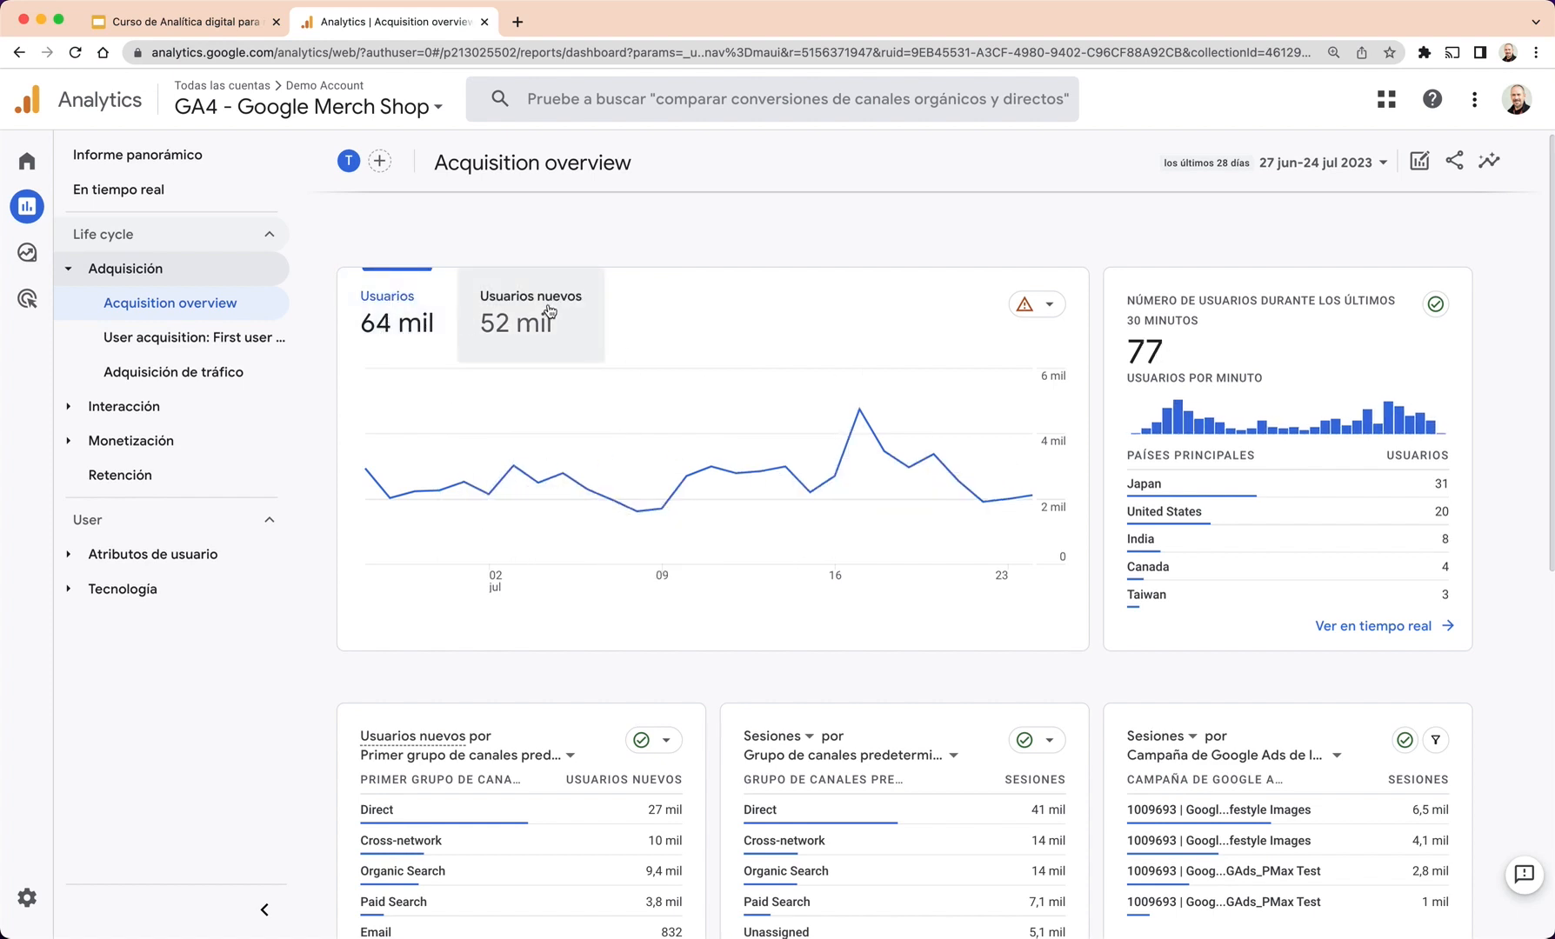
mouse_move(657, 419)
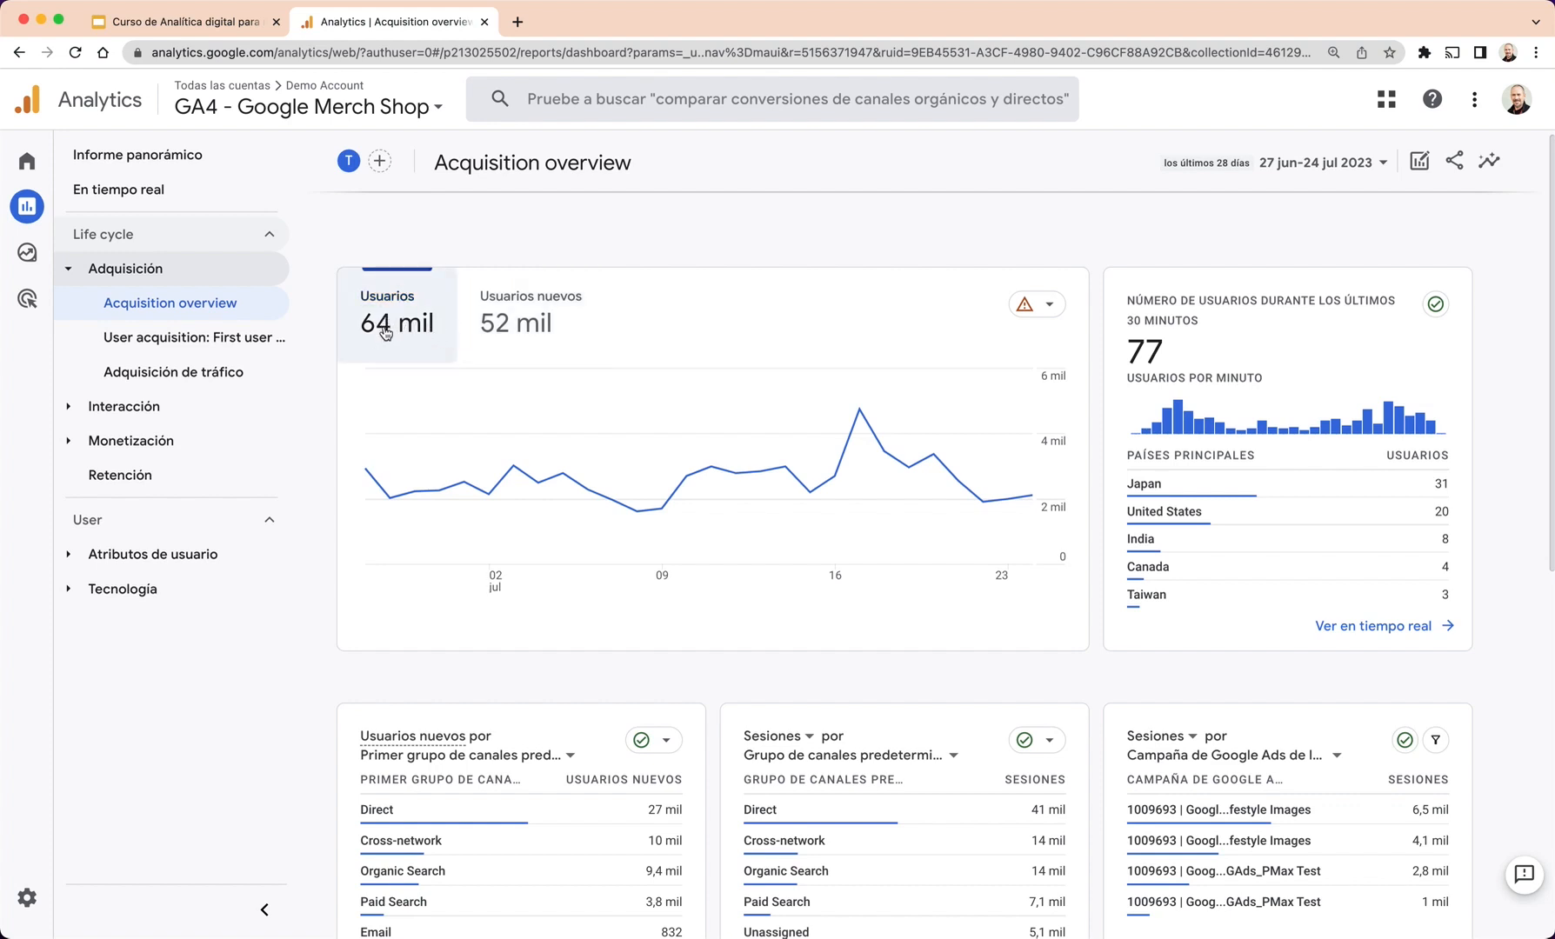
scroll(511, 338, down, 1)
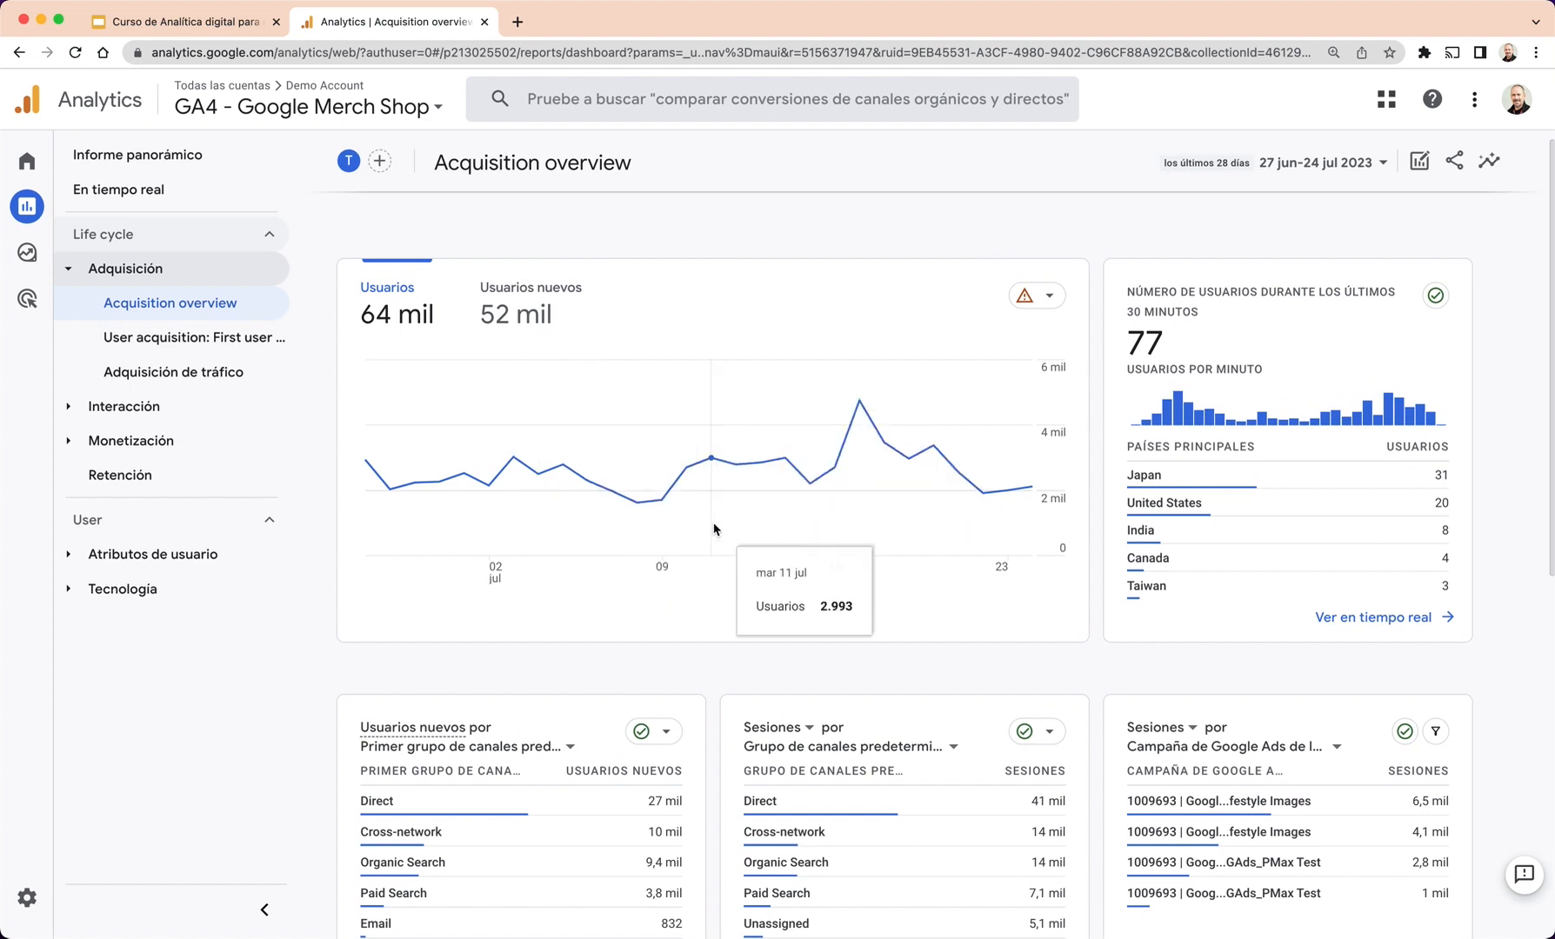
scroll(711, 523, up, 1)
scroll(711, 523, down, 5)
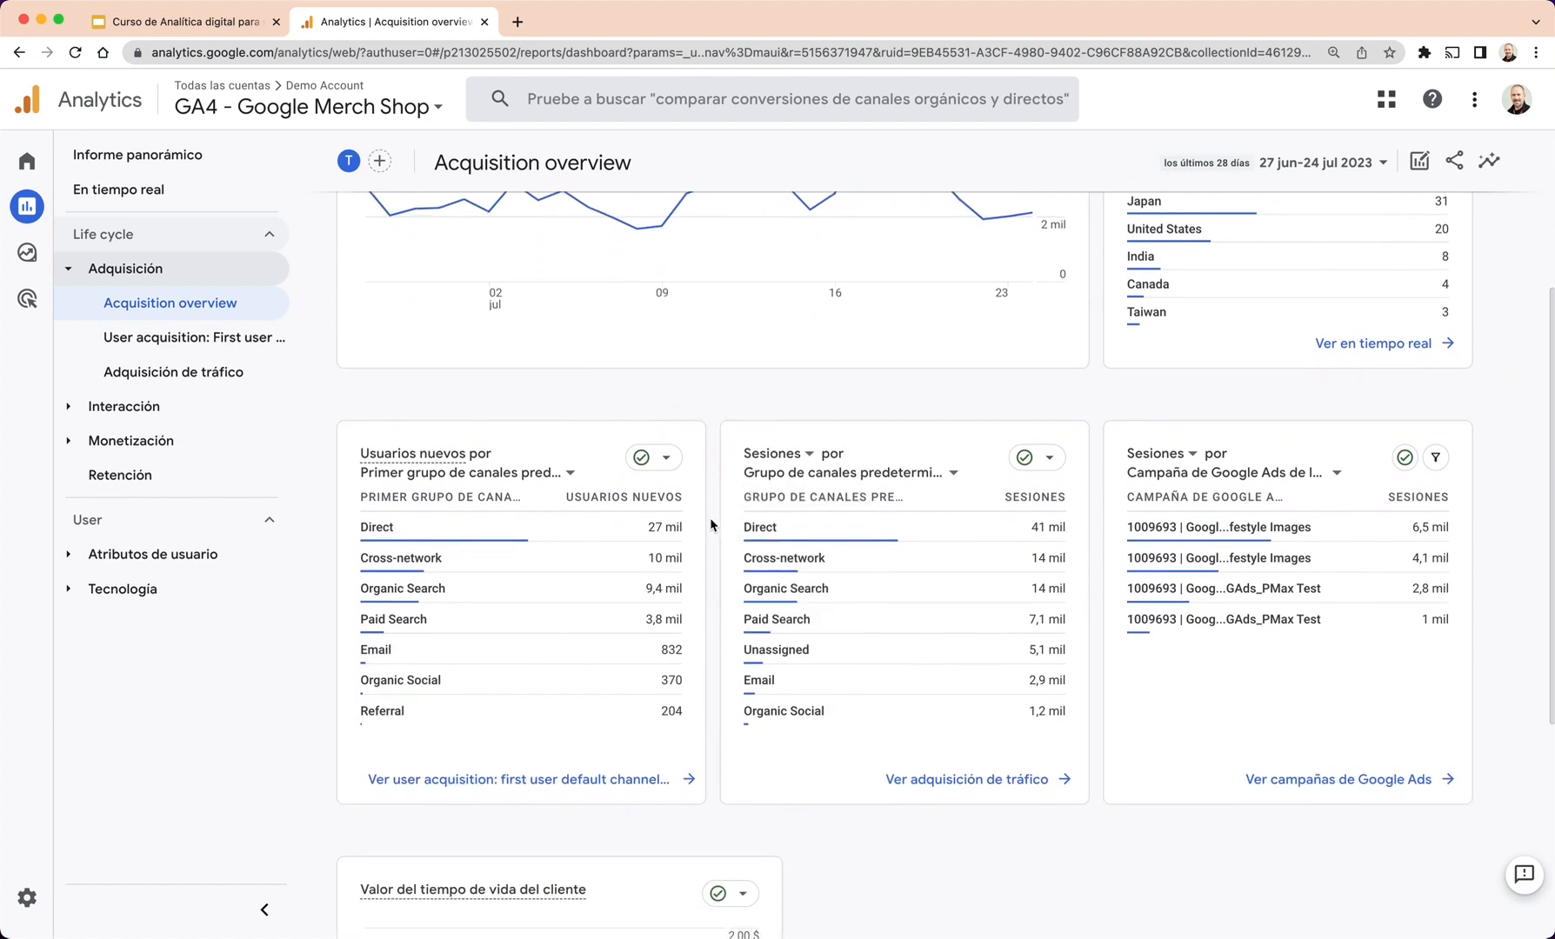
mouse_move(485, 494)
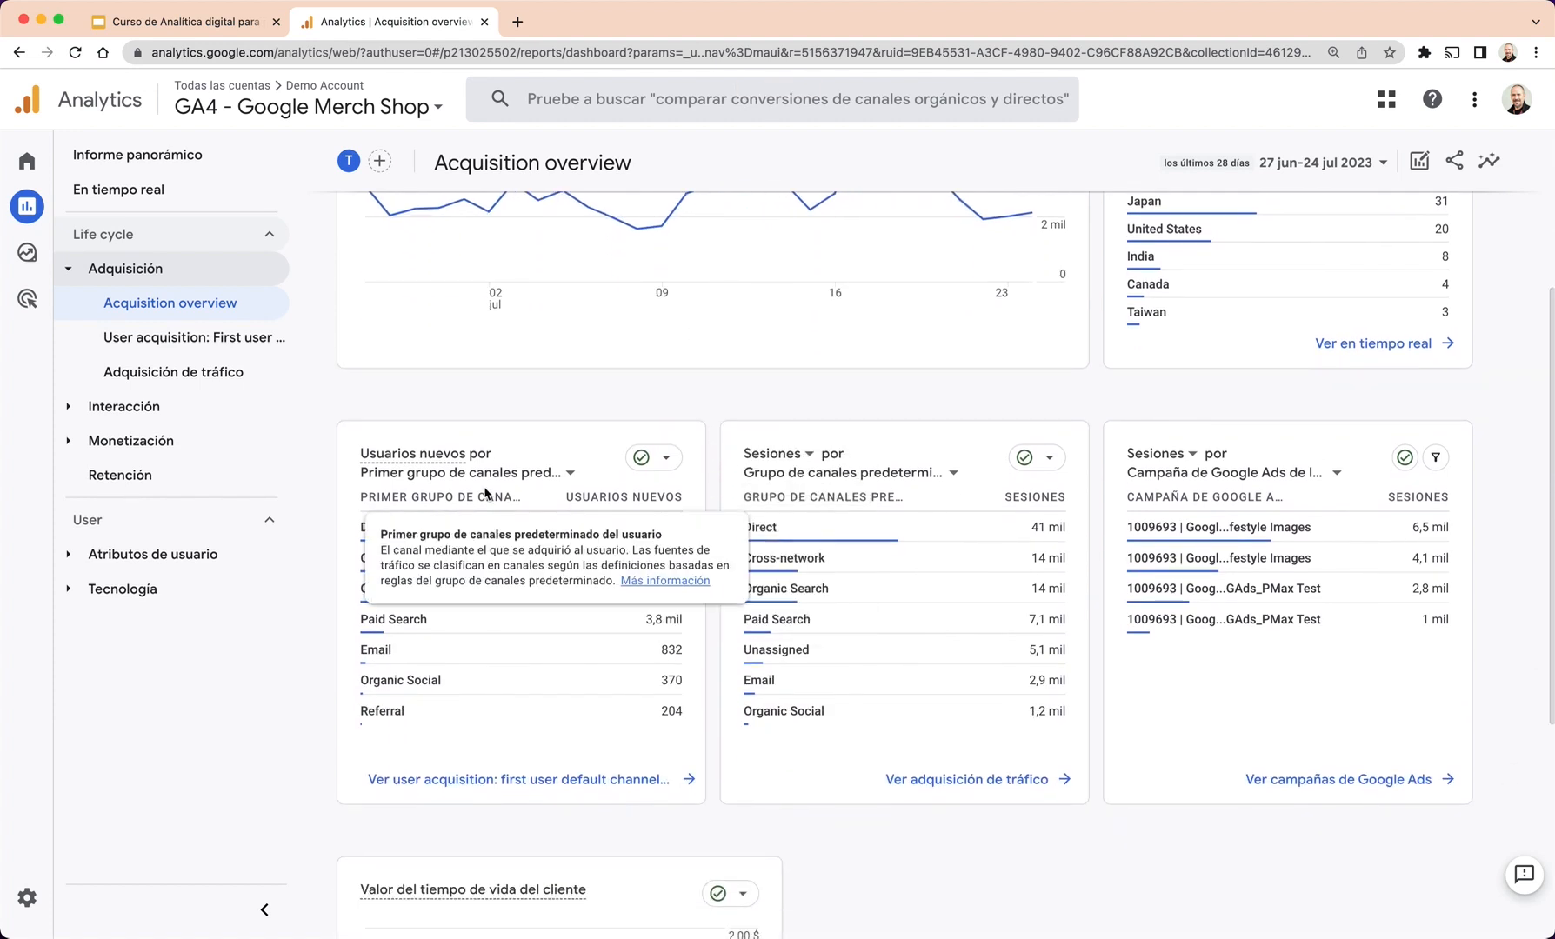
scroll(484, 493, down, 2)
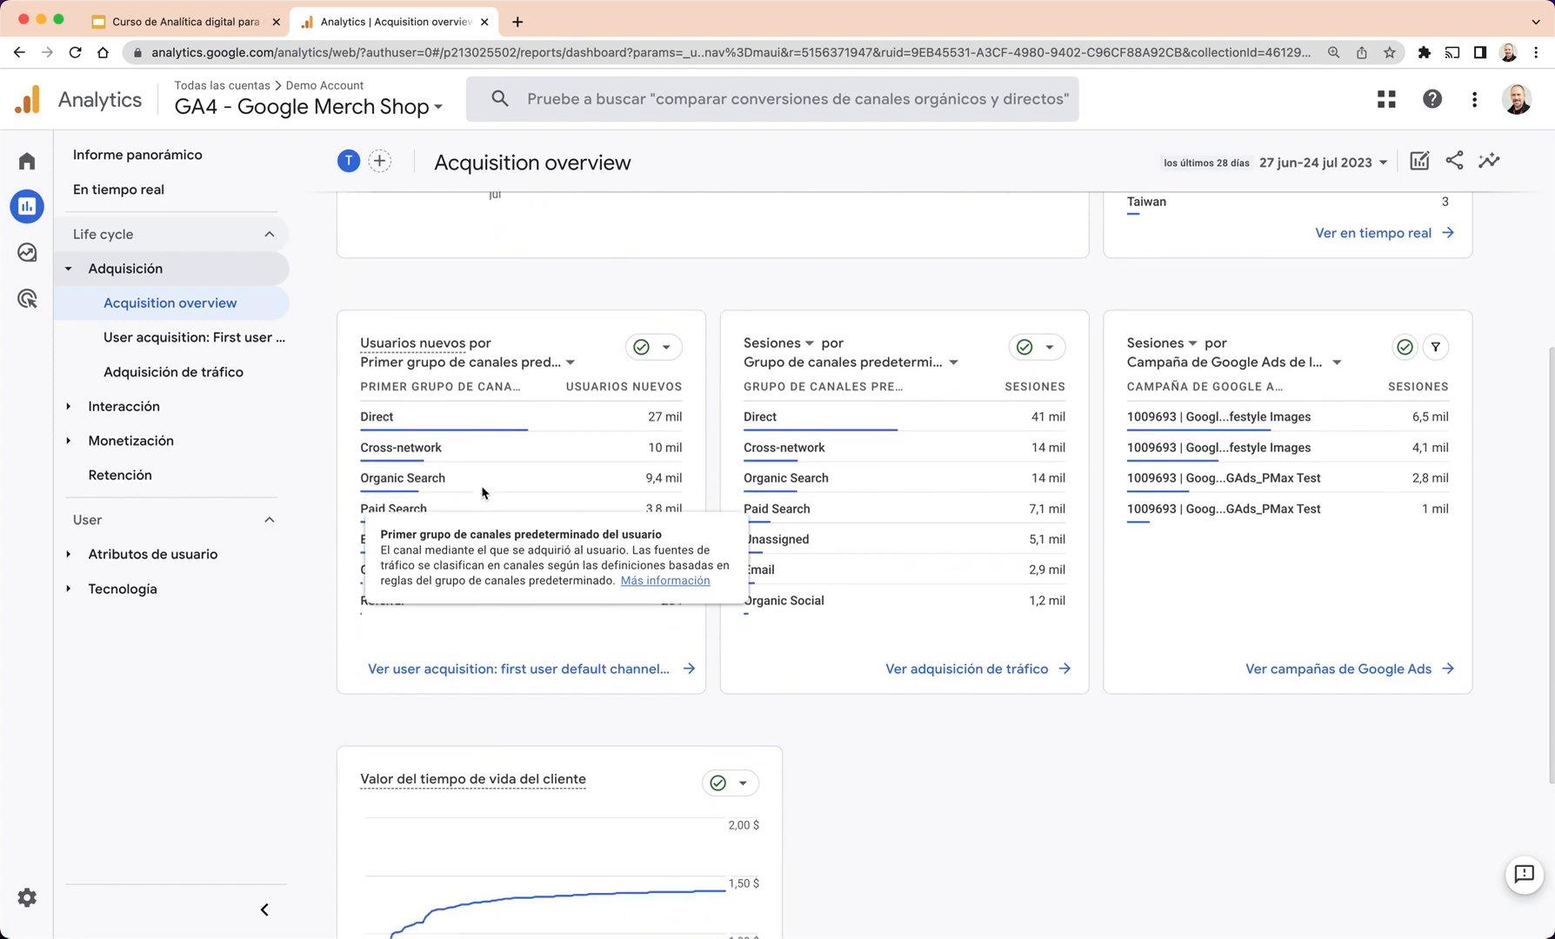
scroll(484, 493, down, 2)
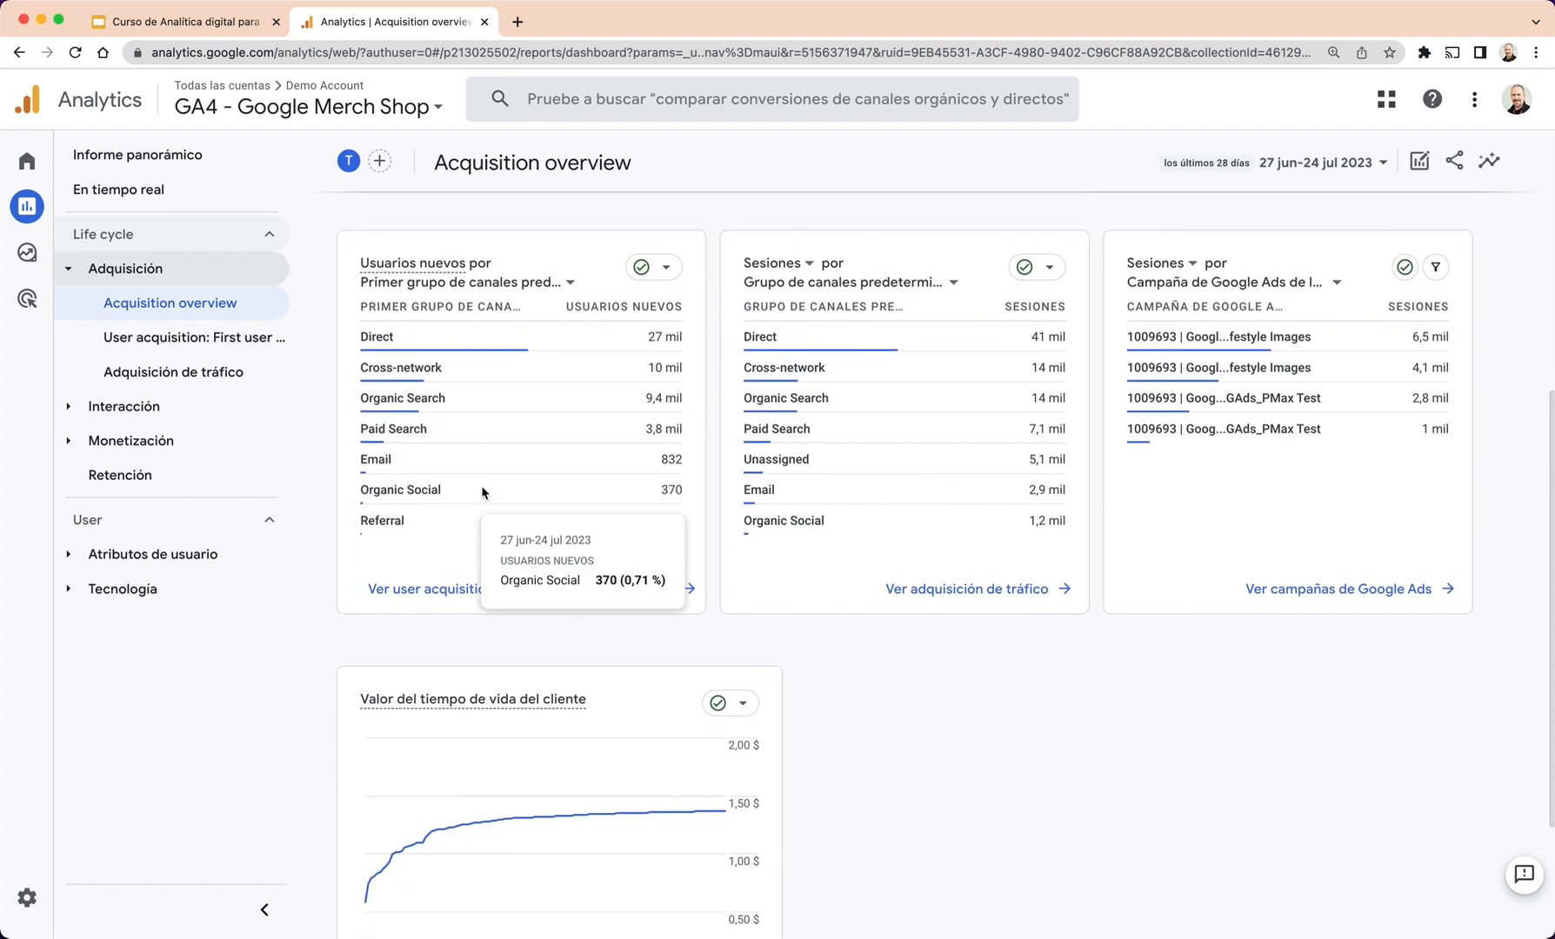
scroll(485, 493, down, 1)
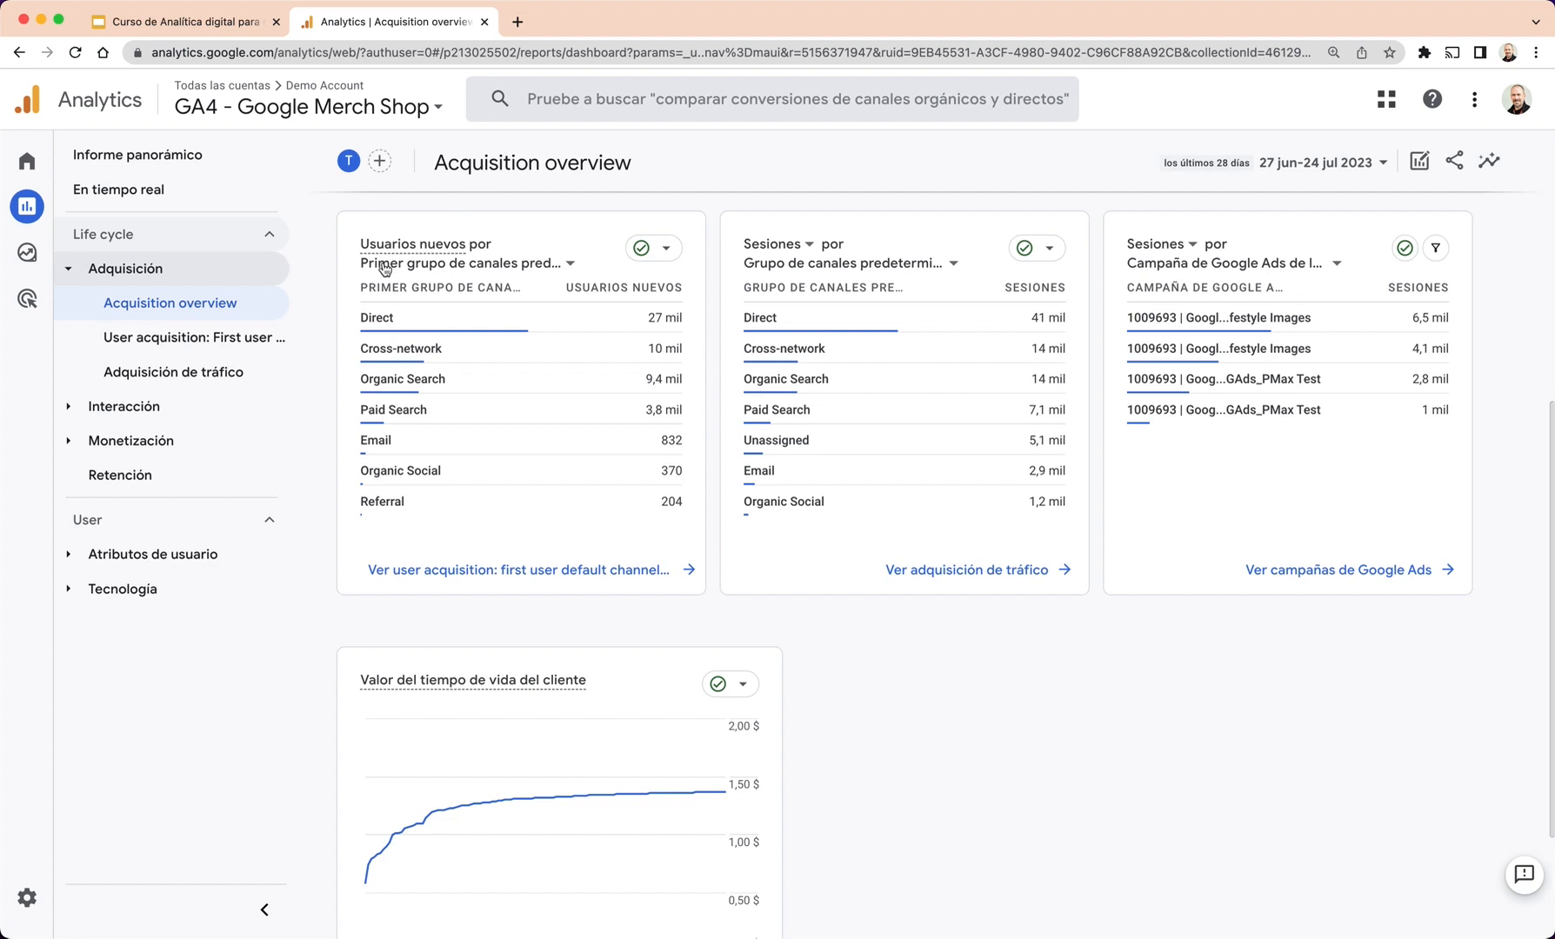
mouse_move(428, 350)
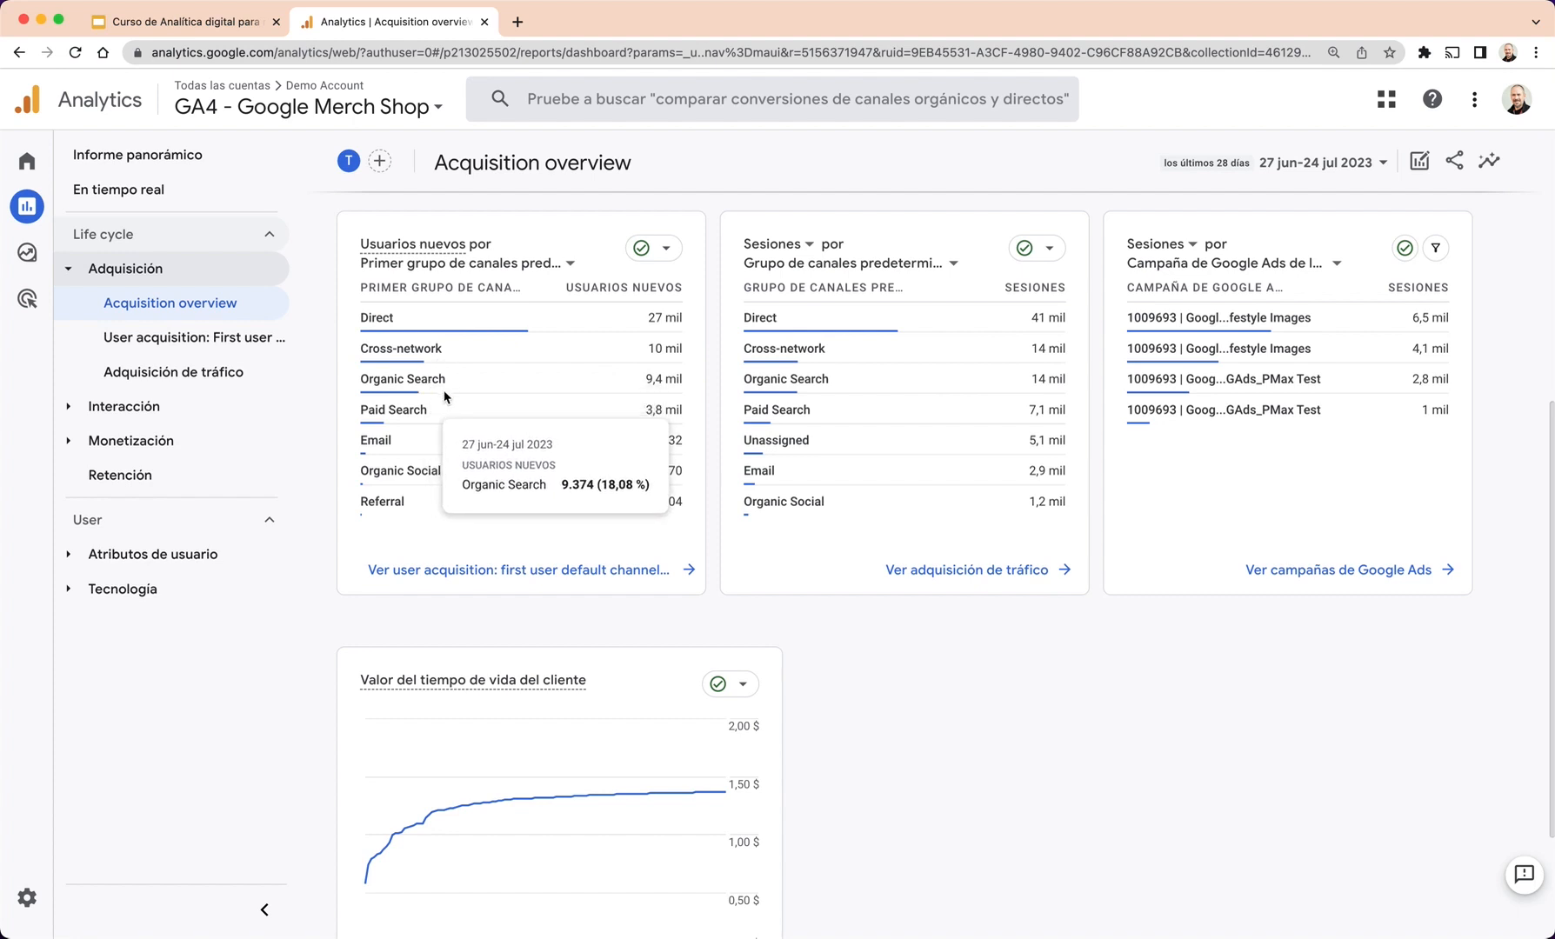
mouse_move(419, 488)
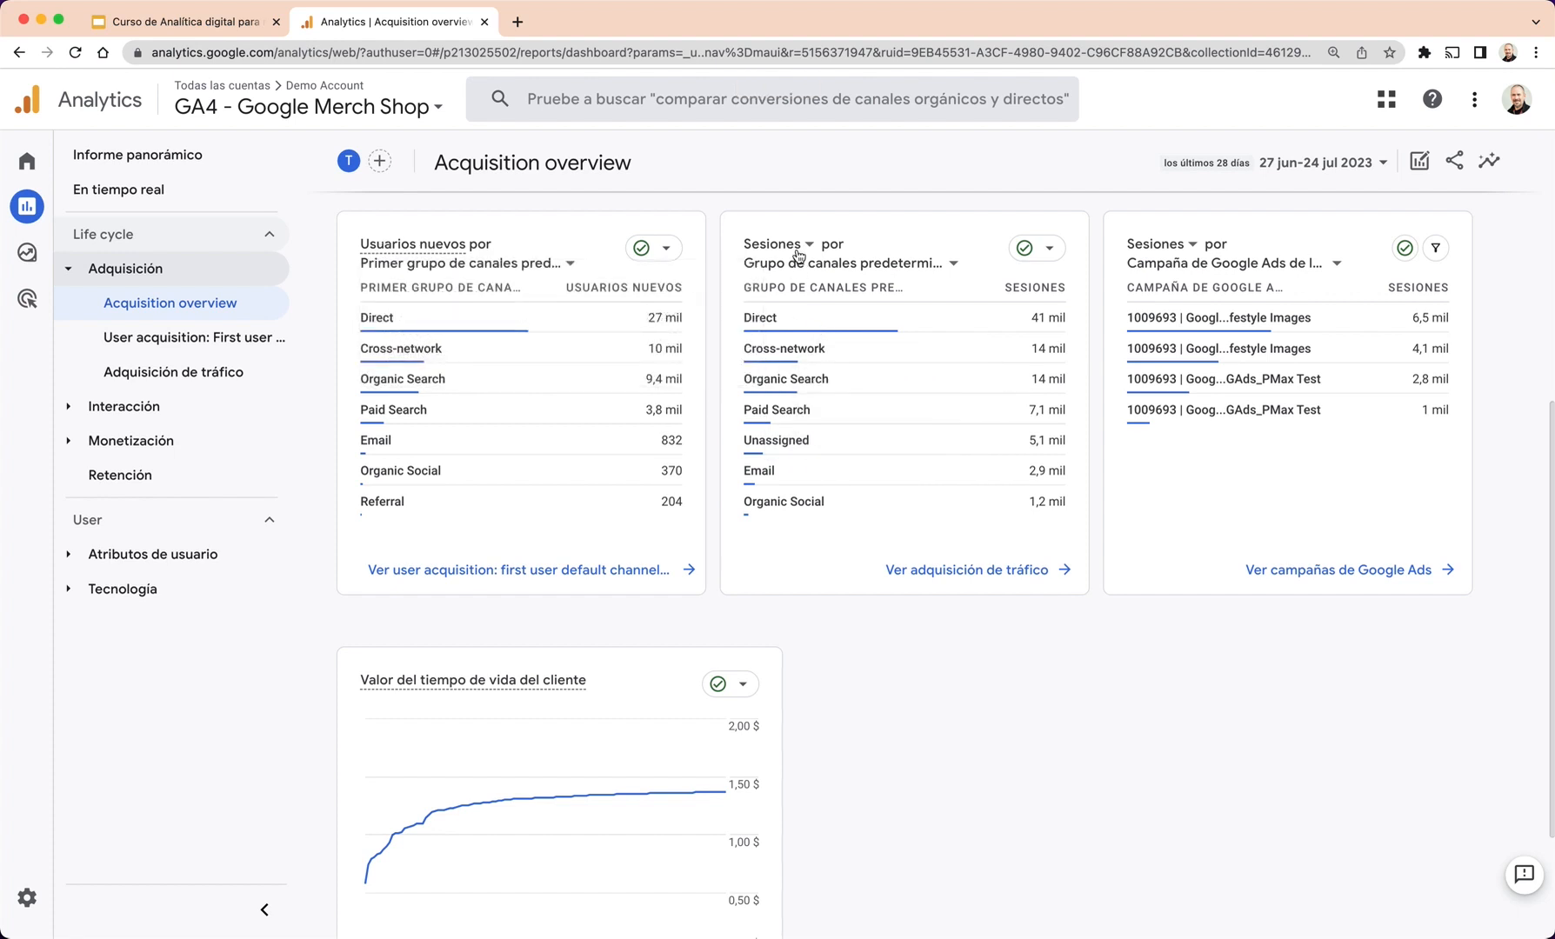
Review the sessions breakdowns by default channel group and Google Ads campaign, plus the customer lifetime value chart.
mouse_move(798, 254)
mouse_move(765, 258)
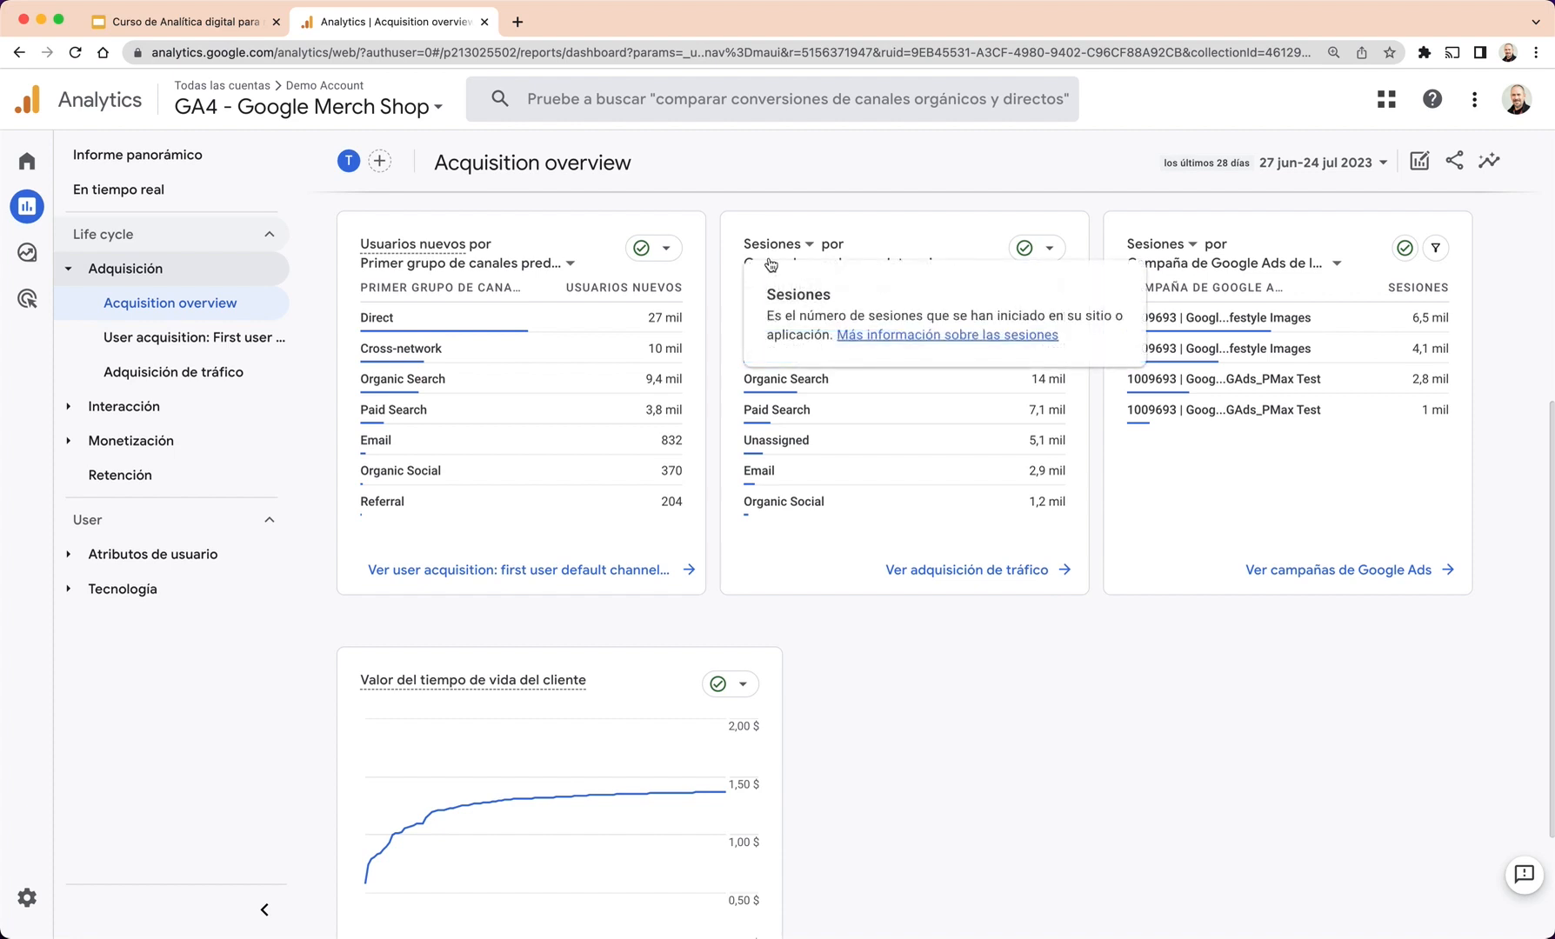
mouse_move(875, 263)
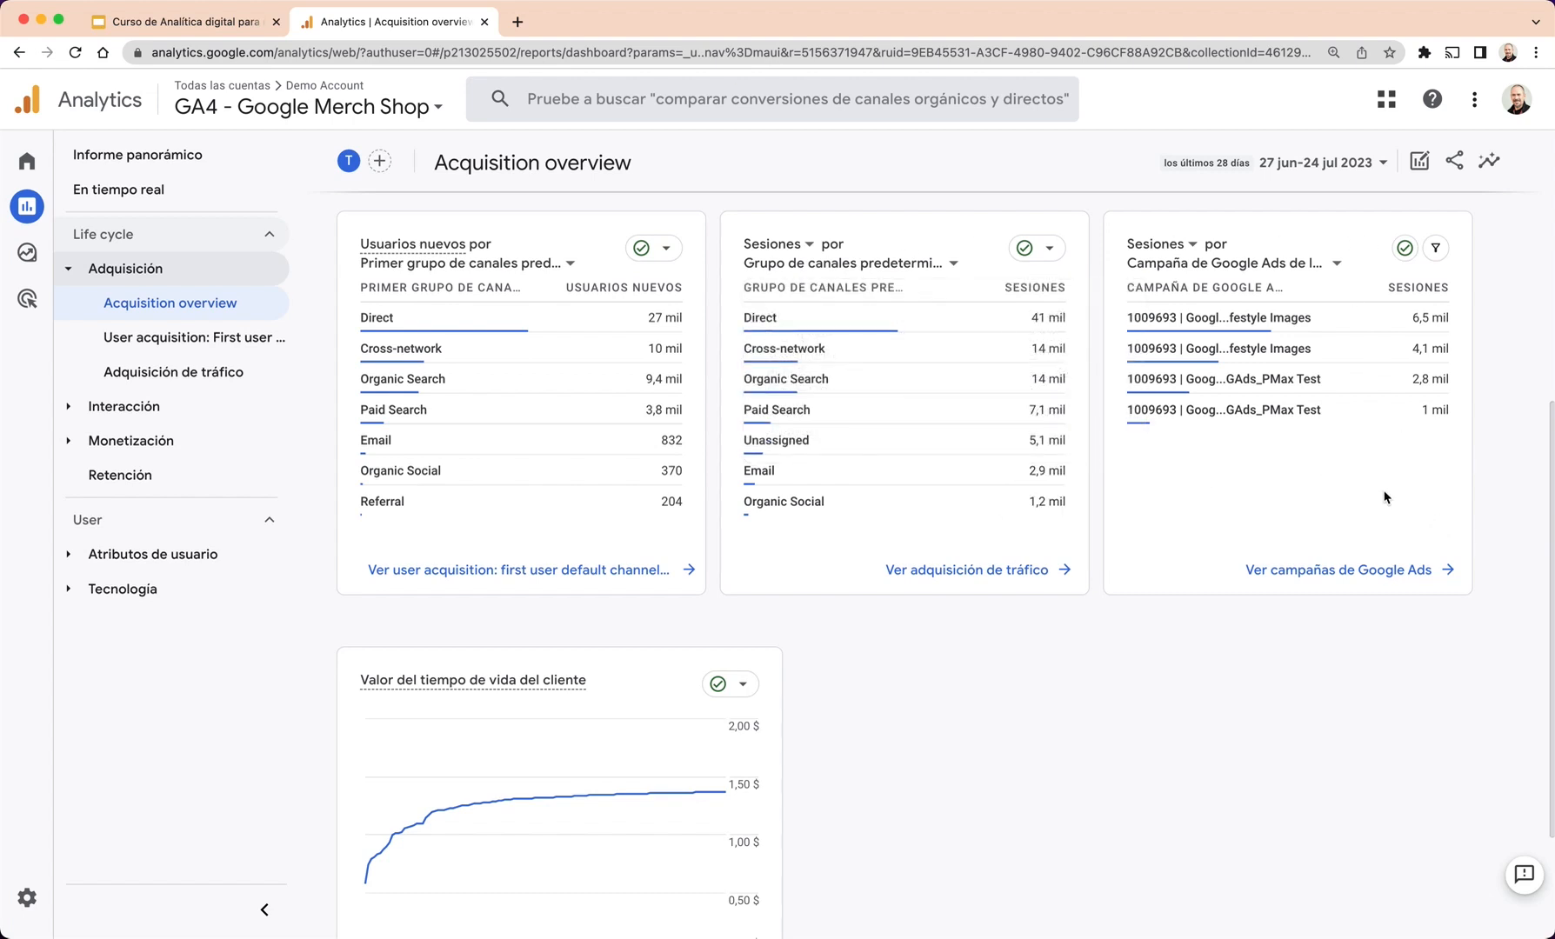
mouse_move(1274, 401)
scroll(1250, 472, down, 3)
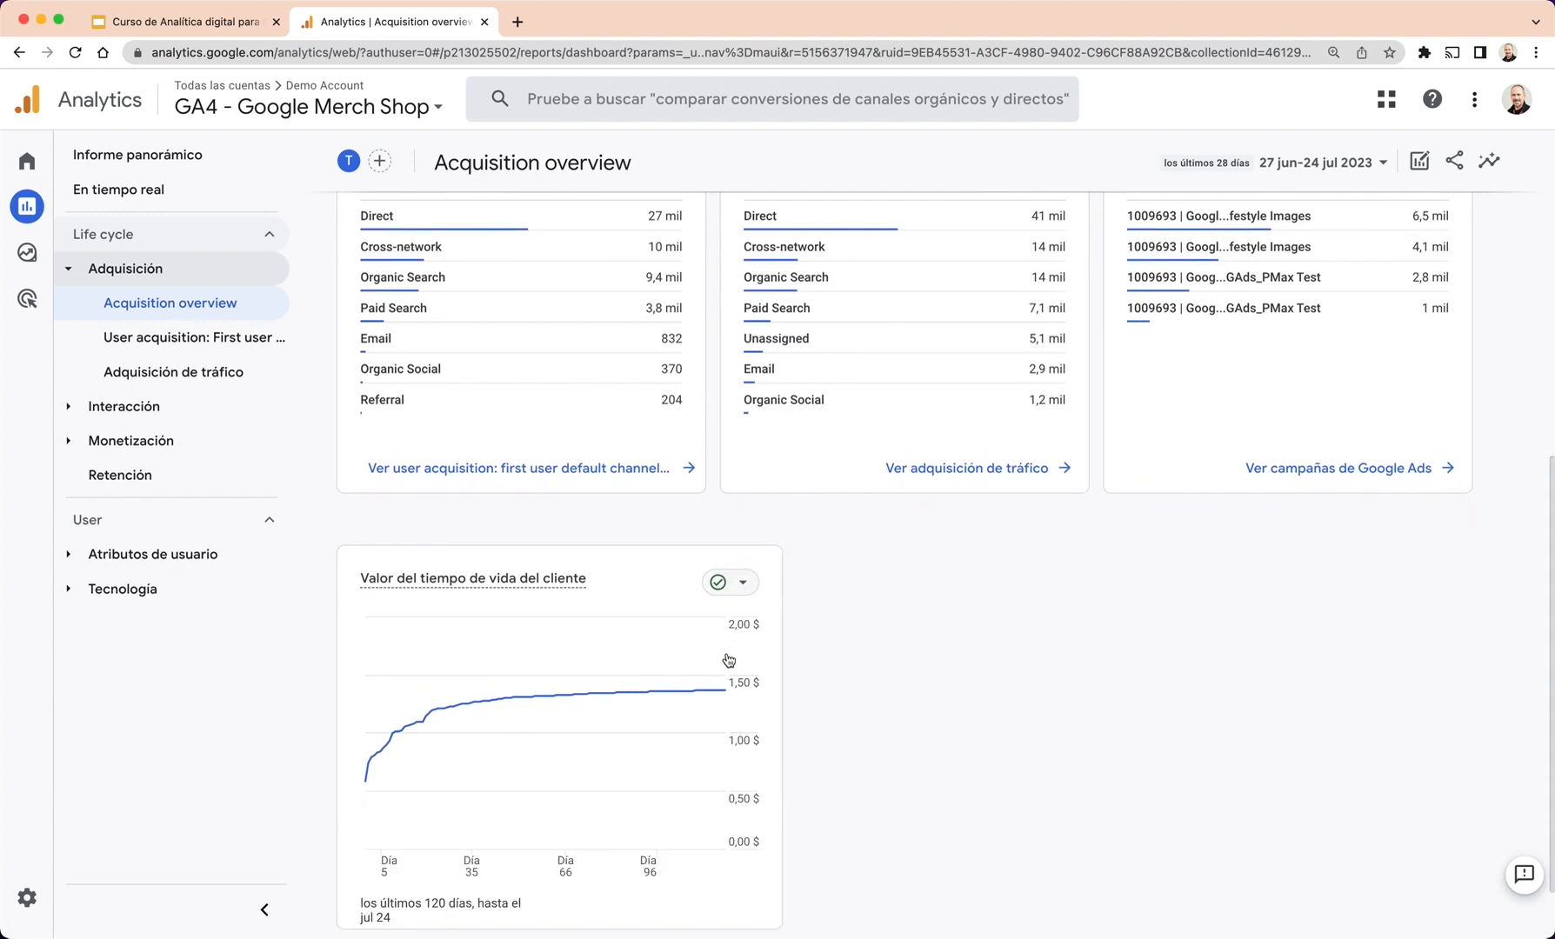
scroll(729, 660, down, 2)
mouse_move(548, 715)
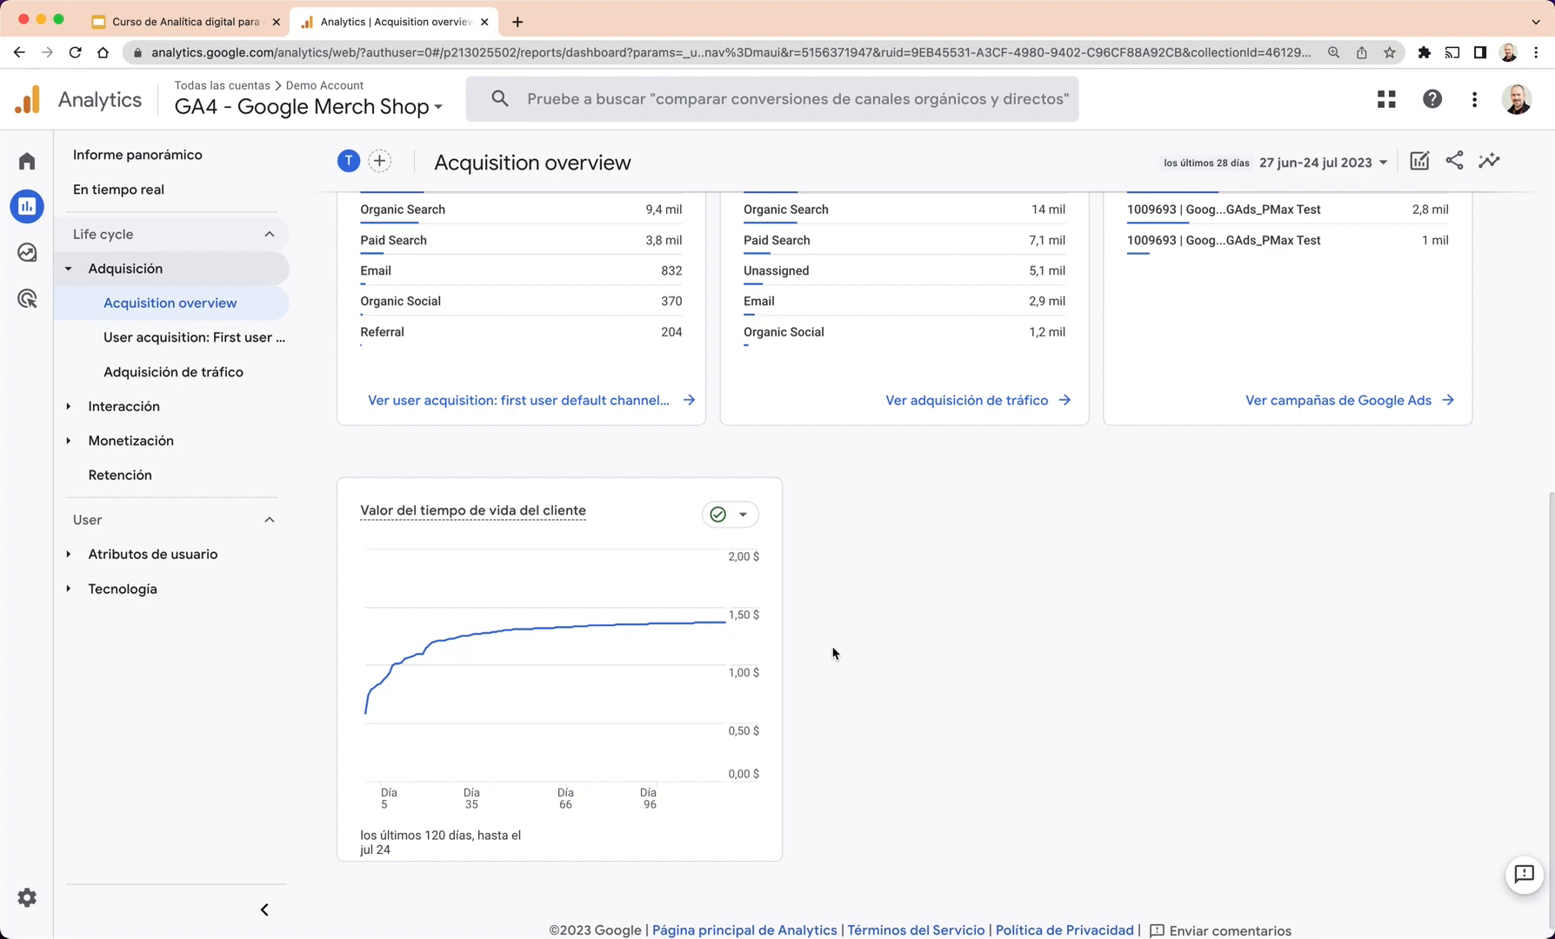
scroll(832, 654, up, 5)
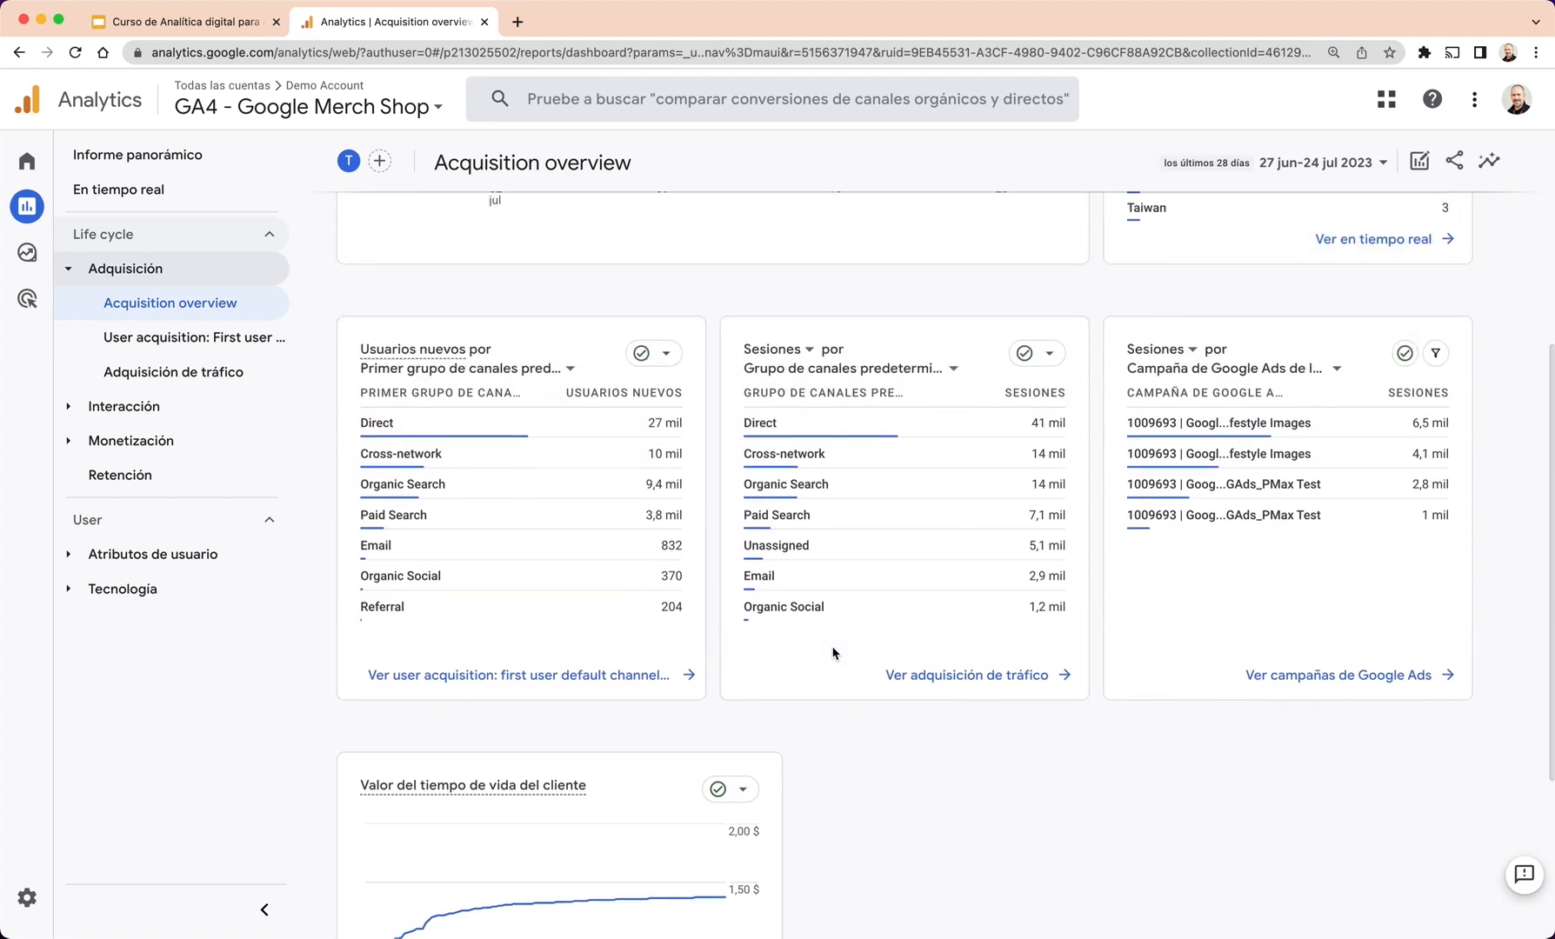
Open the User acquisition: First user default channel group report and review its channel charts and table.
click(164, 342)
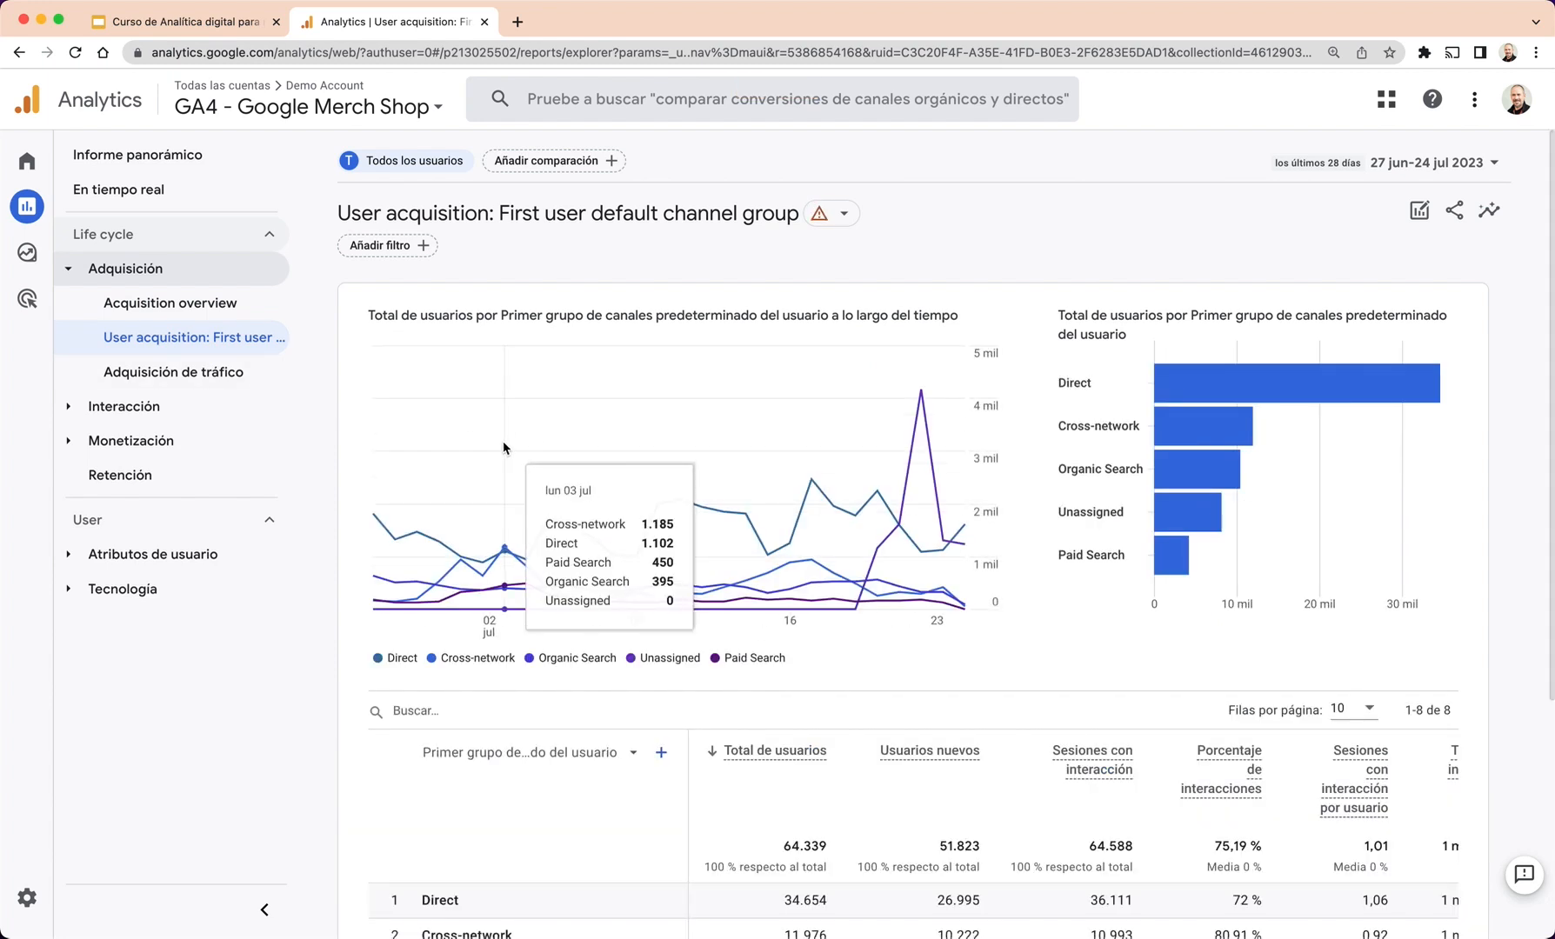
scroll(503, 448, down, 2)
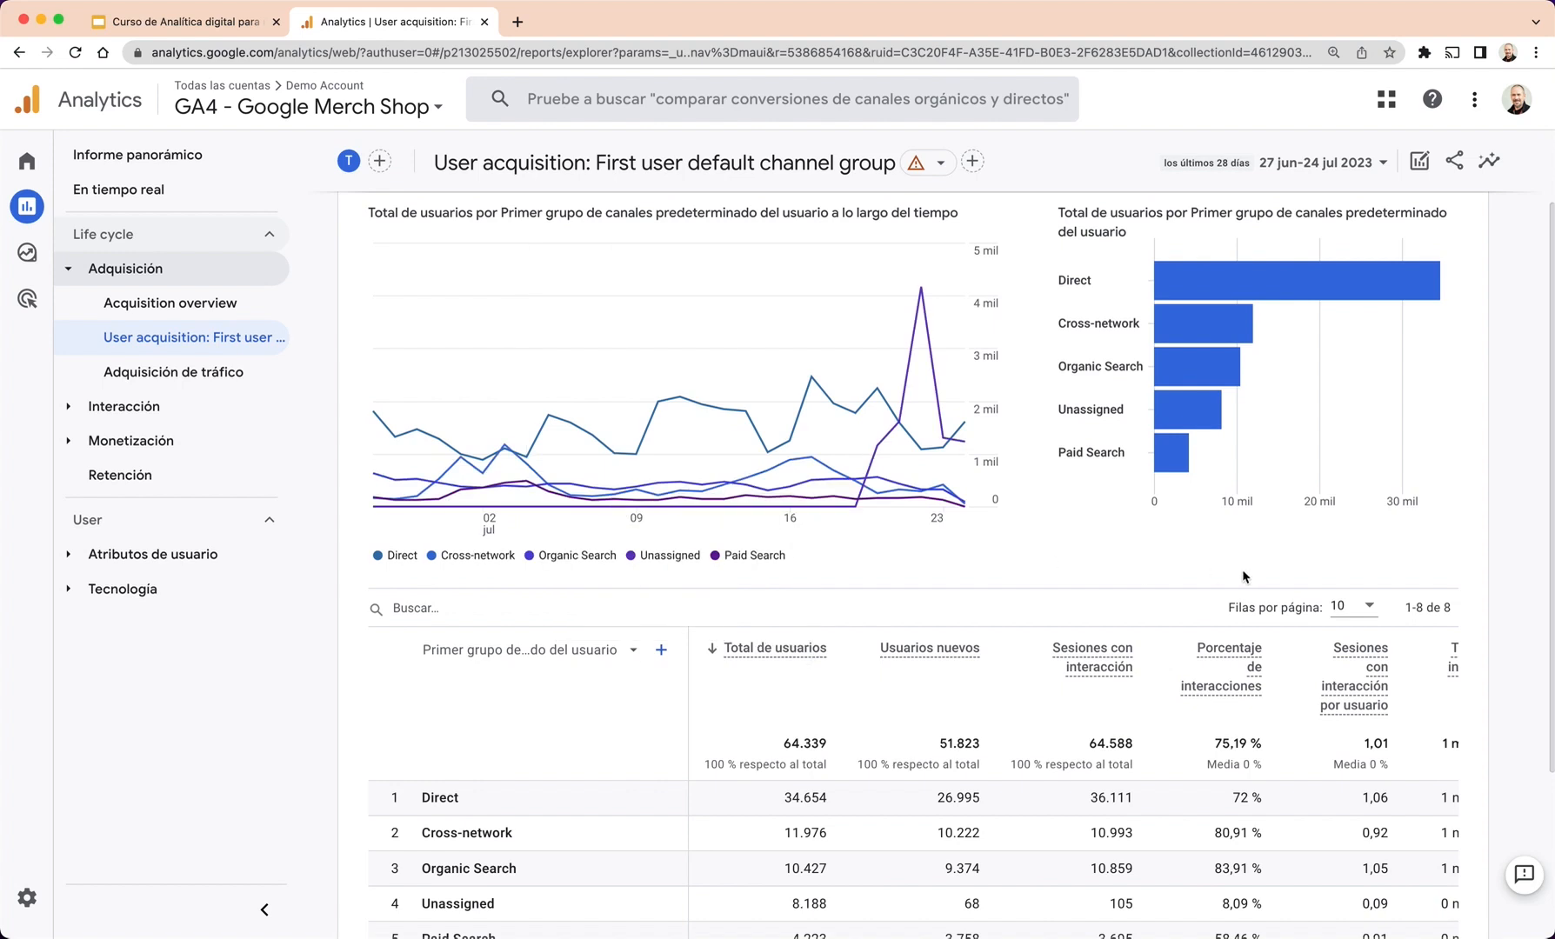
scroll(1244, 576, up, 1)
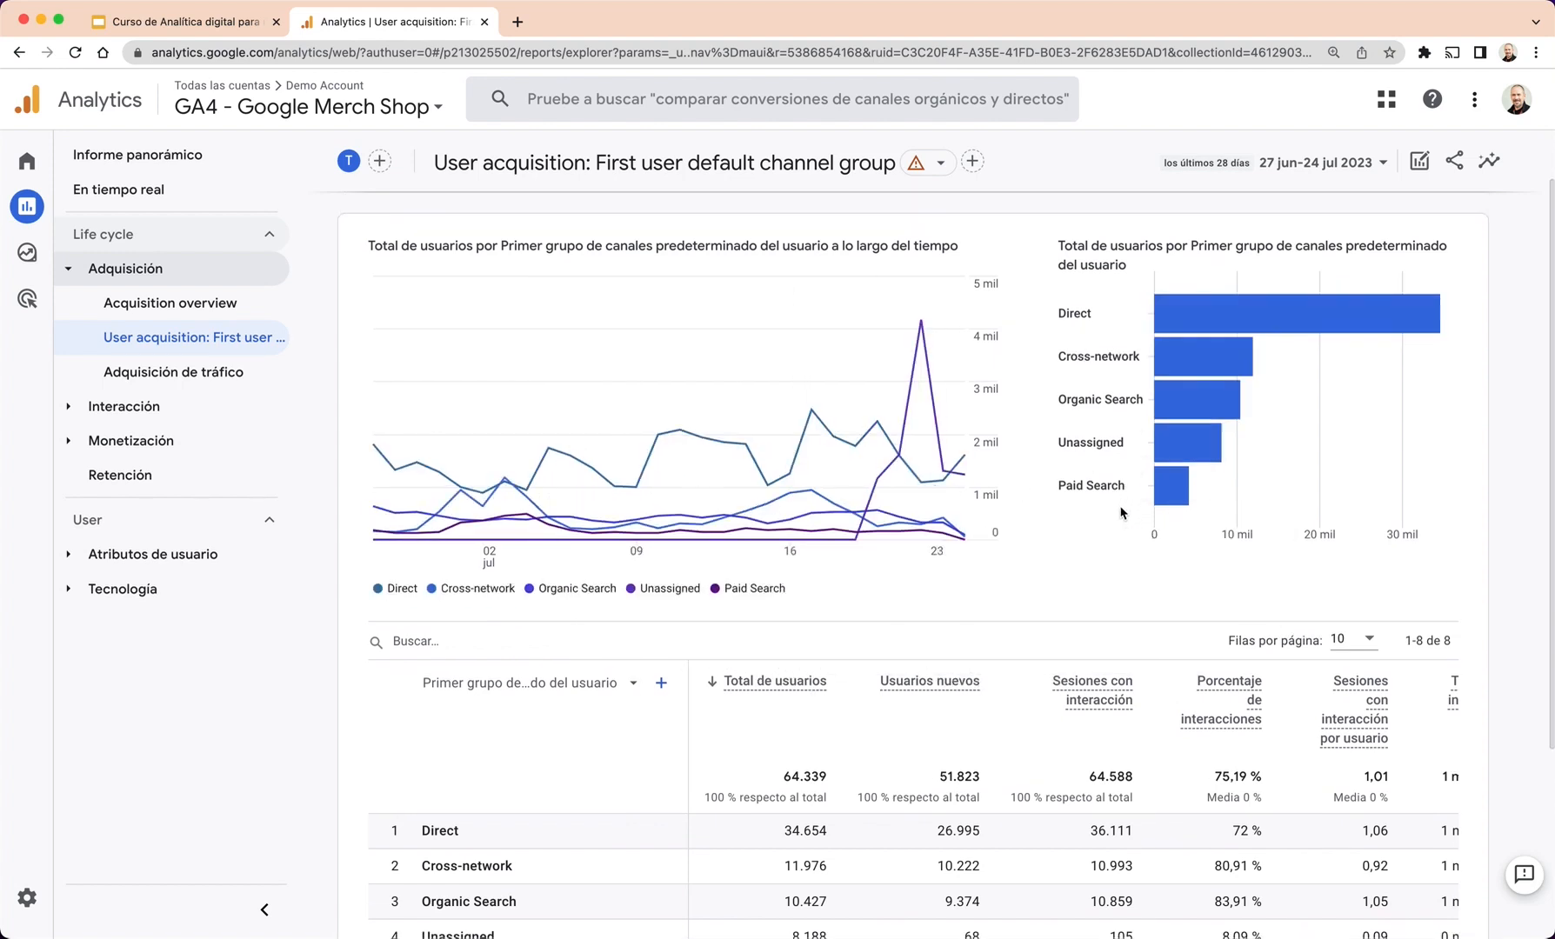
scroll(1122, 513, down, 2)
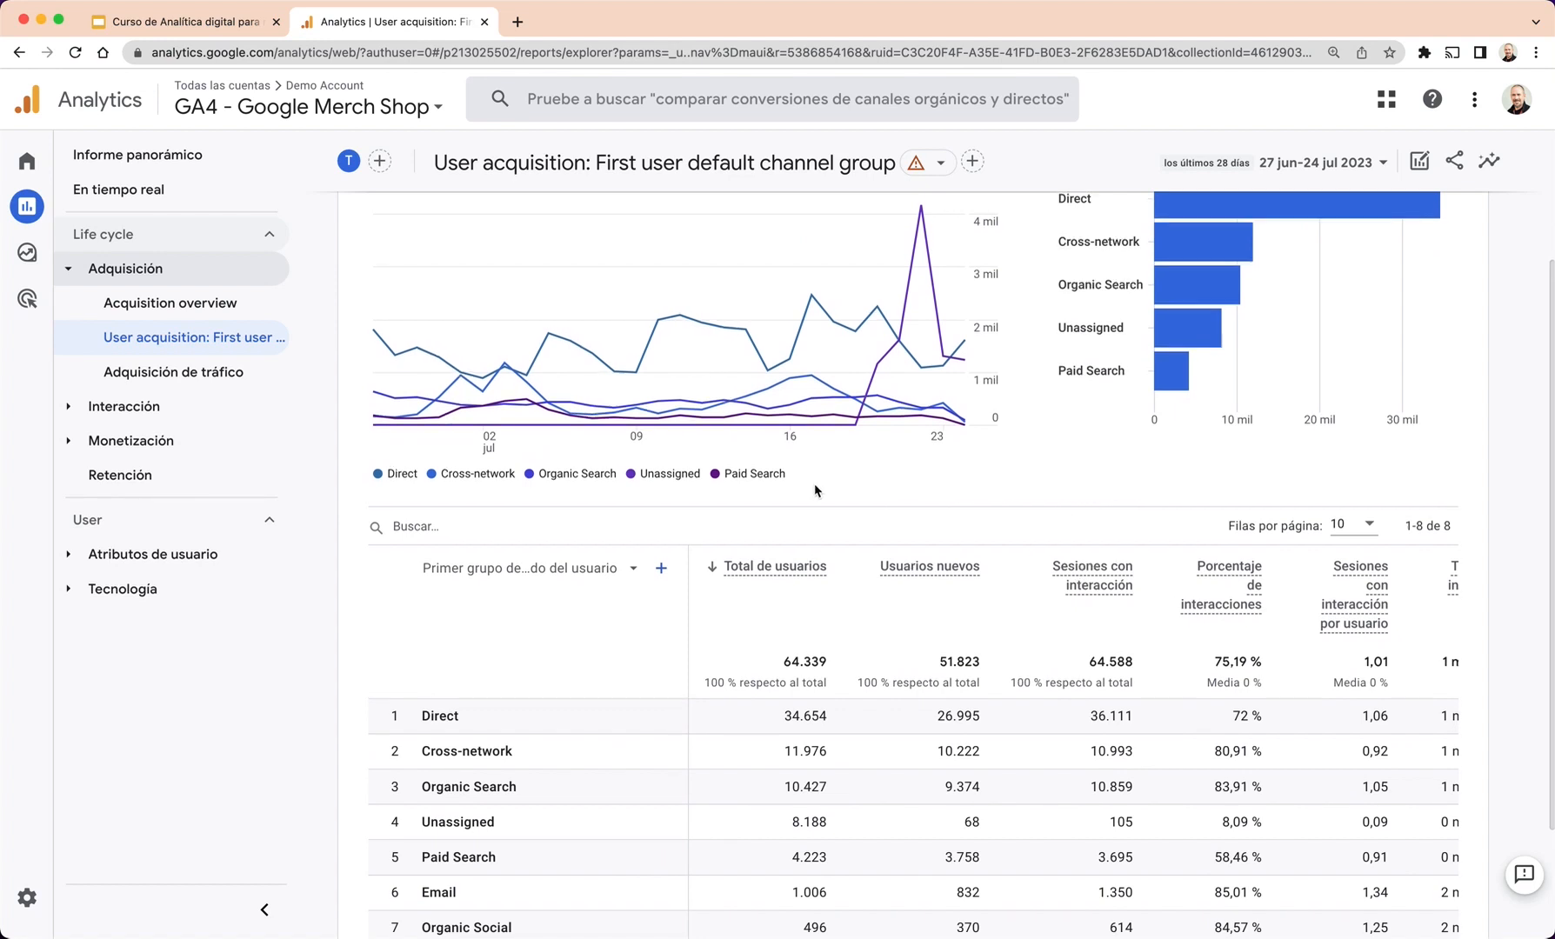
scroll(813, 493, down, 2)
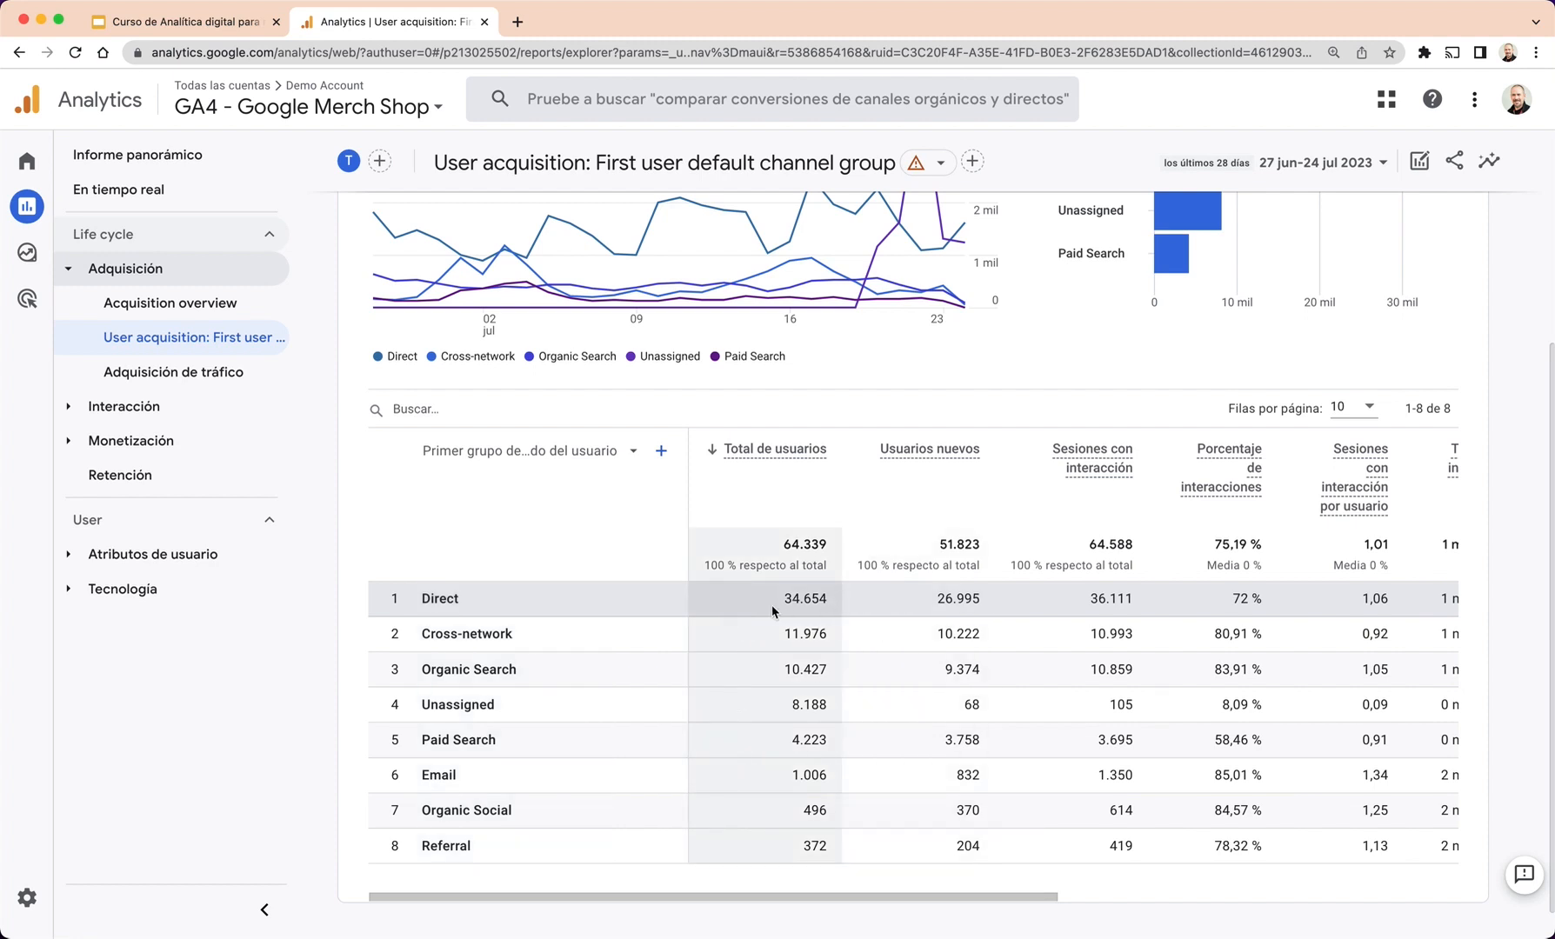
scroll(772, 606, down, 1)
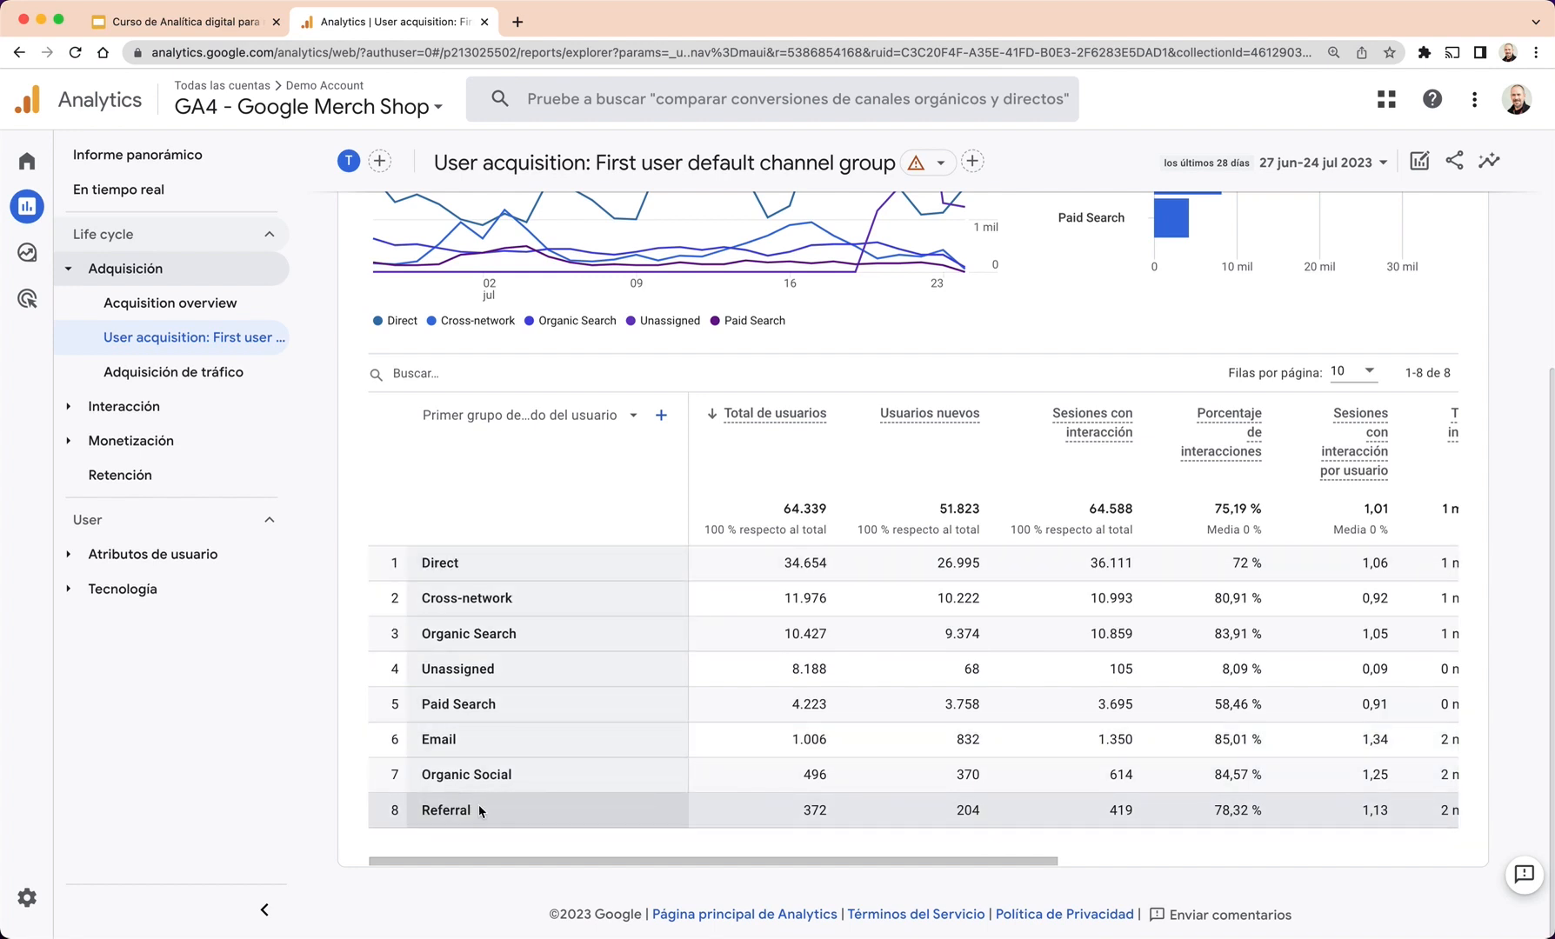
Examine the channel table's metric columns from new users across to conversions and total revenue.
mouse_move(28, 905)
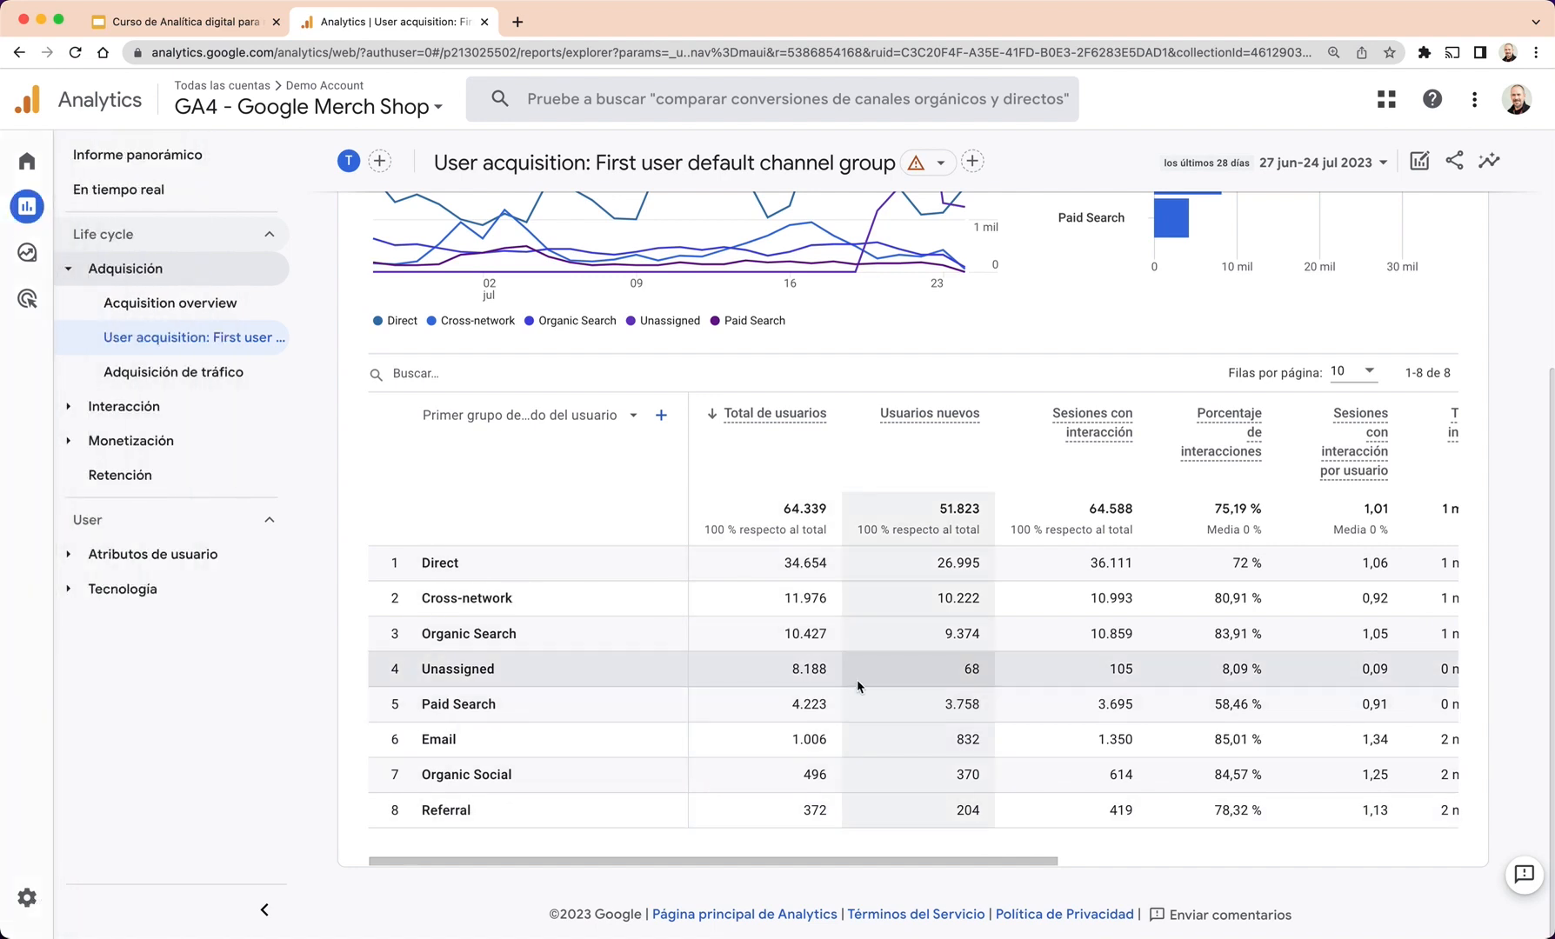
scroll(690, 679, up, 1)
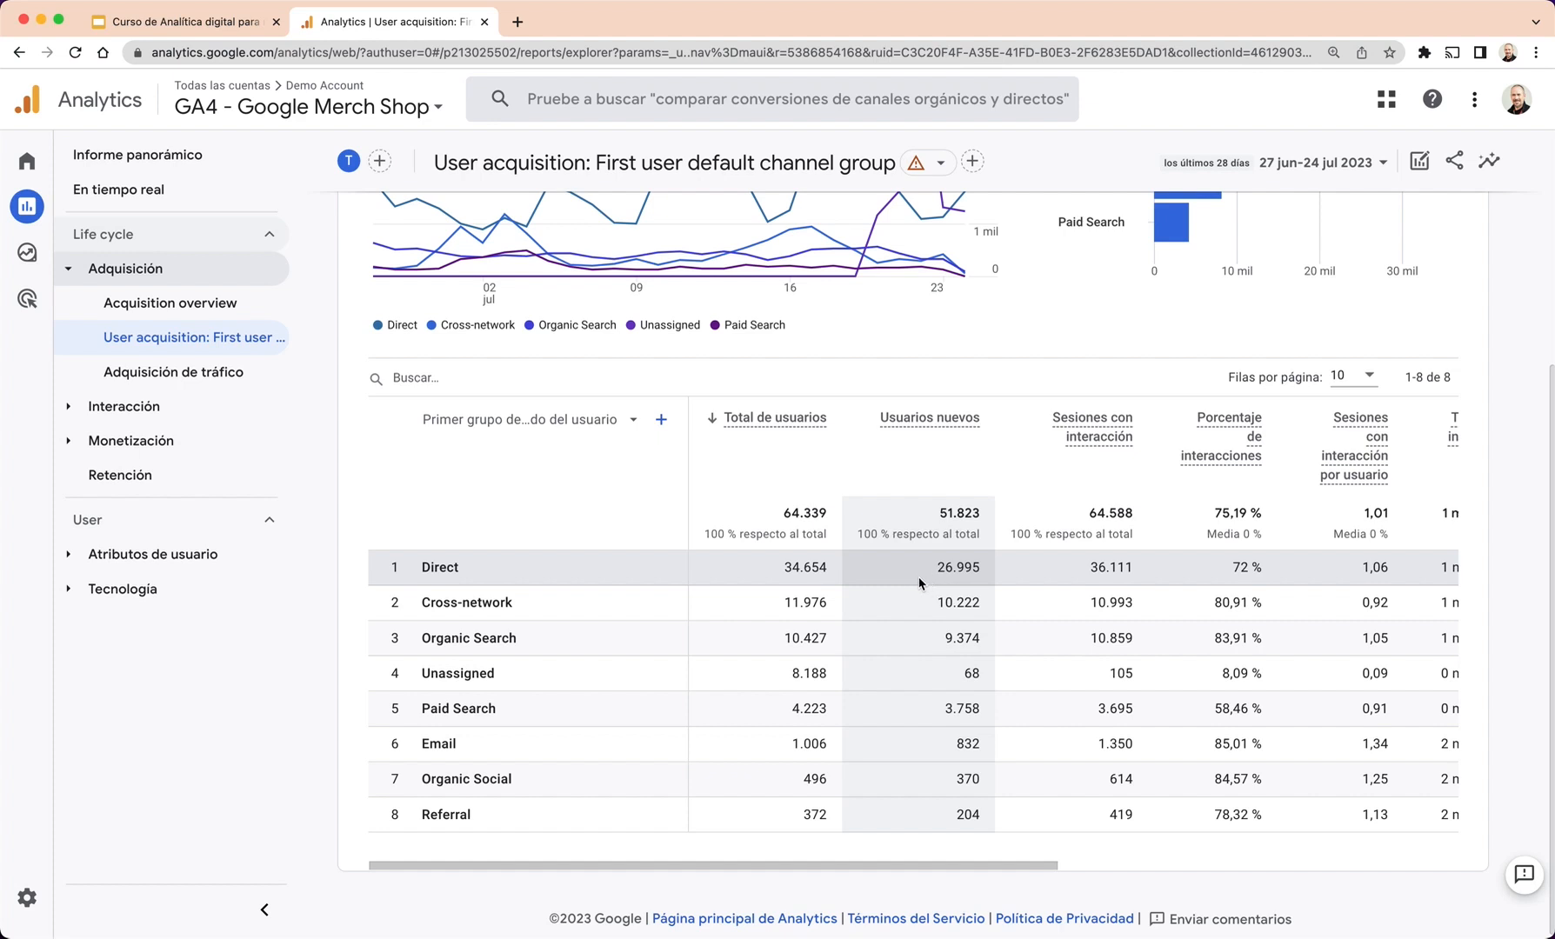
scroll(809, 578, right, 1)
scroll(809, 578, right, 4)
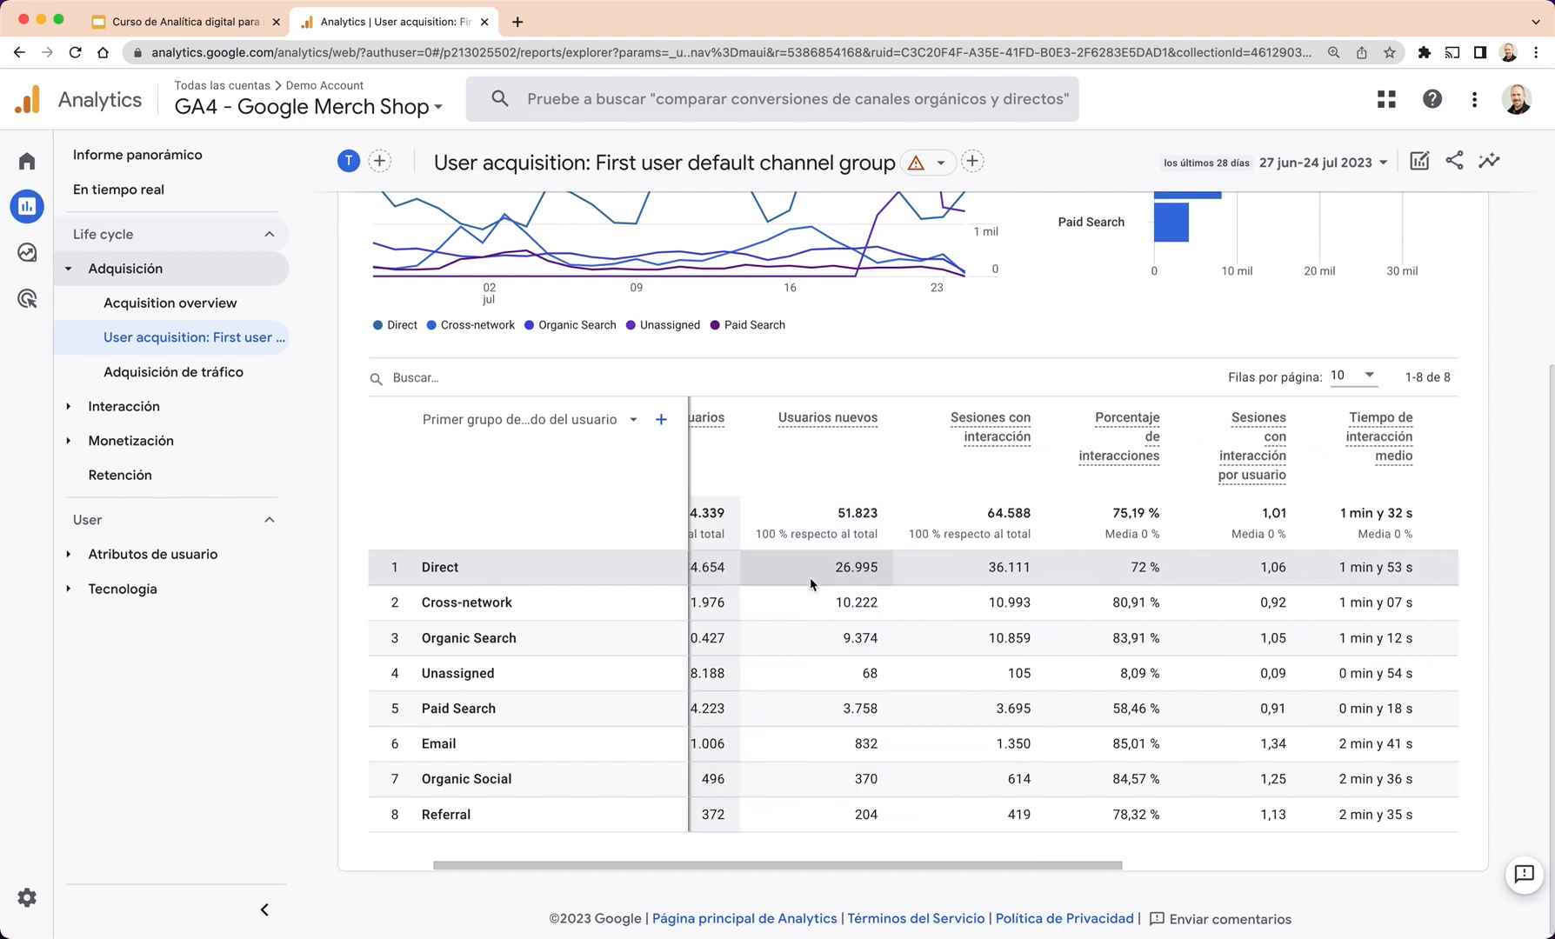
scroll(809, 577, right, 4)
scroll(809, 578, right, 5)
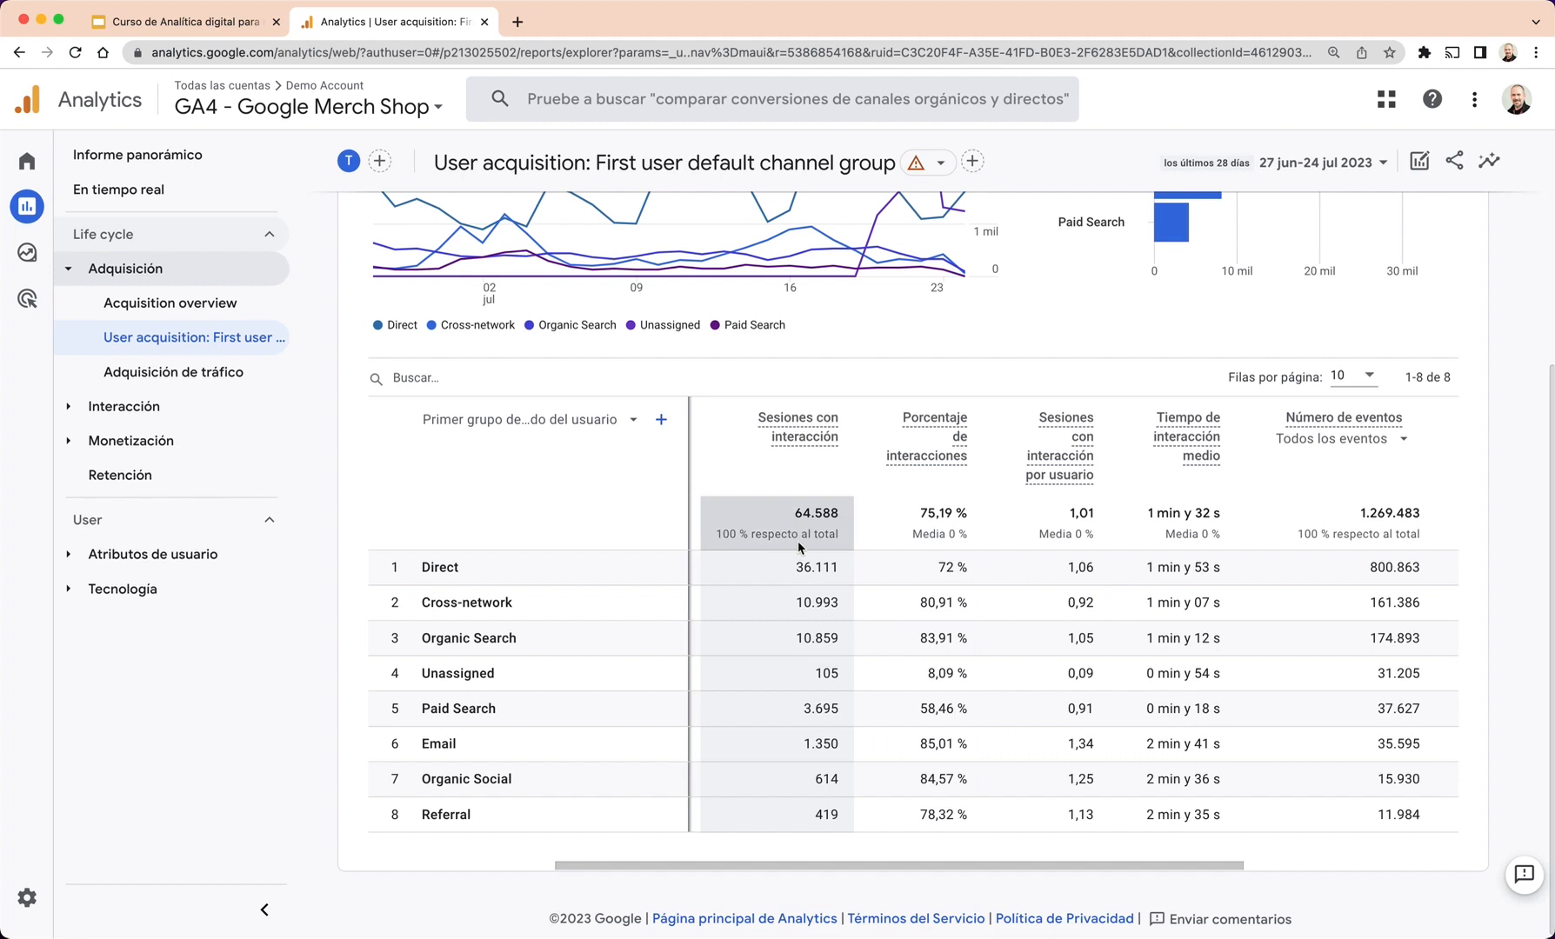
scroll(798, 545, right, 15)
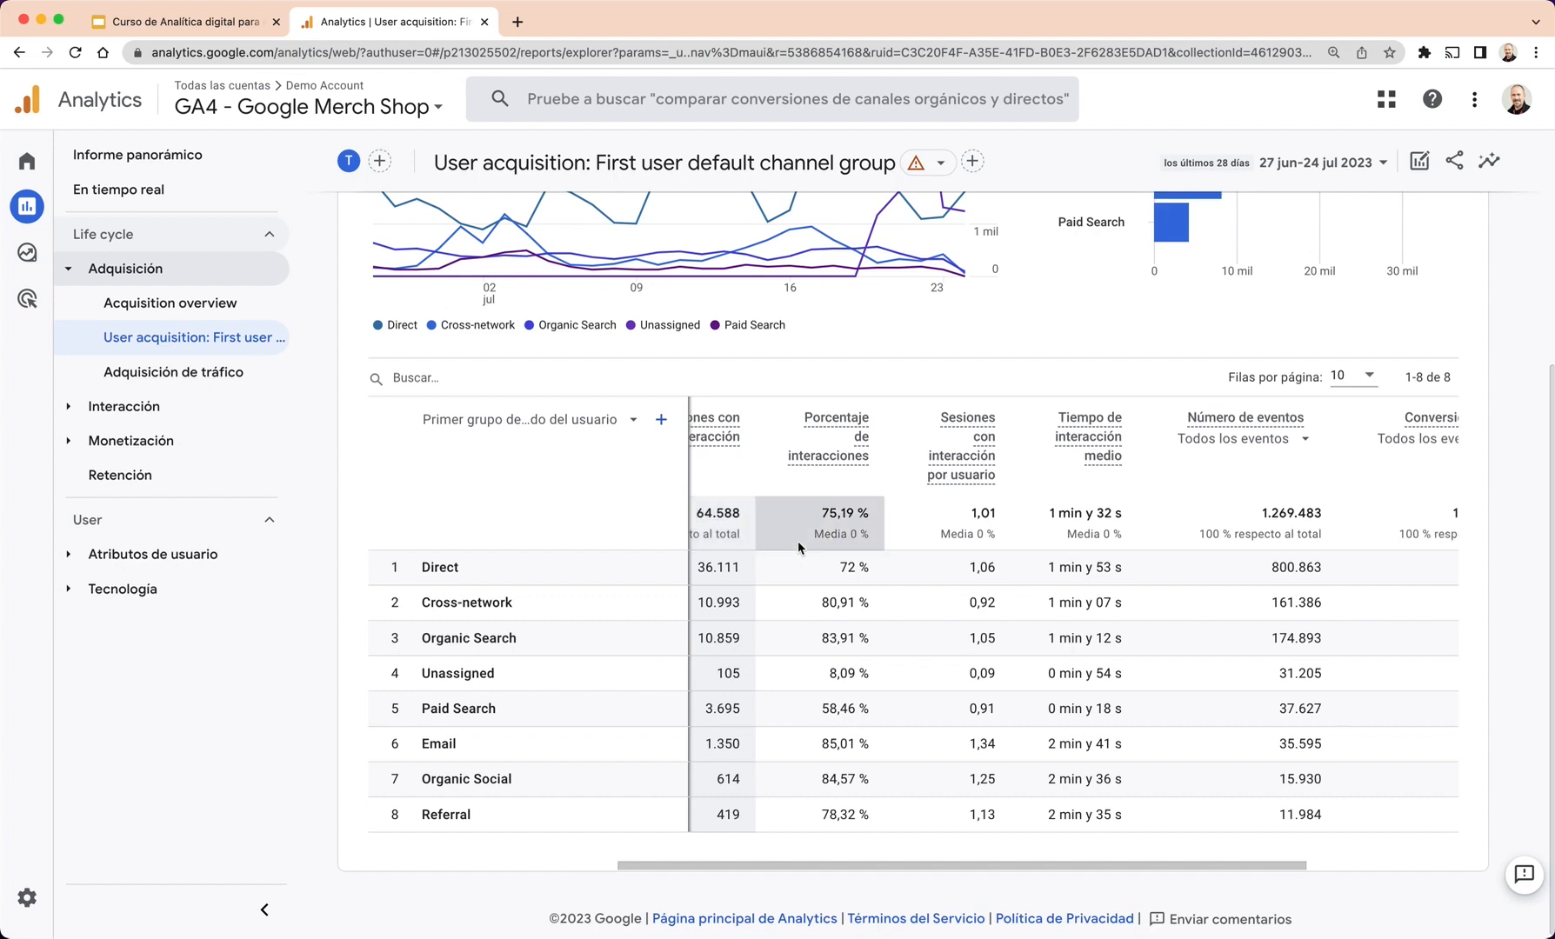
scroll(797, 541, right, 2)
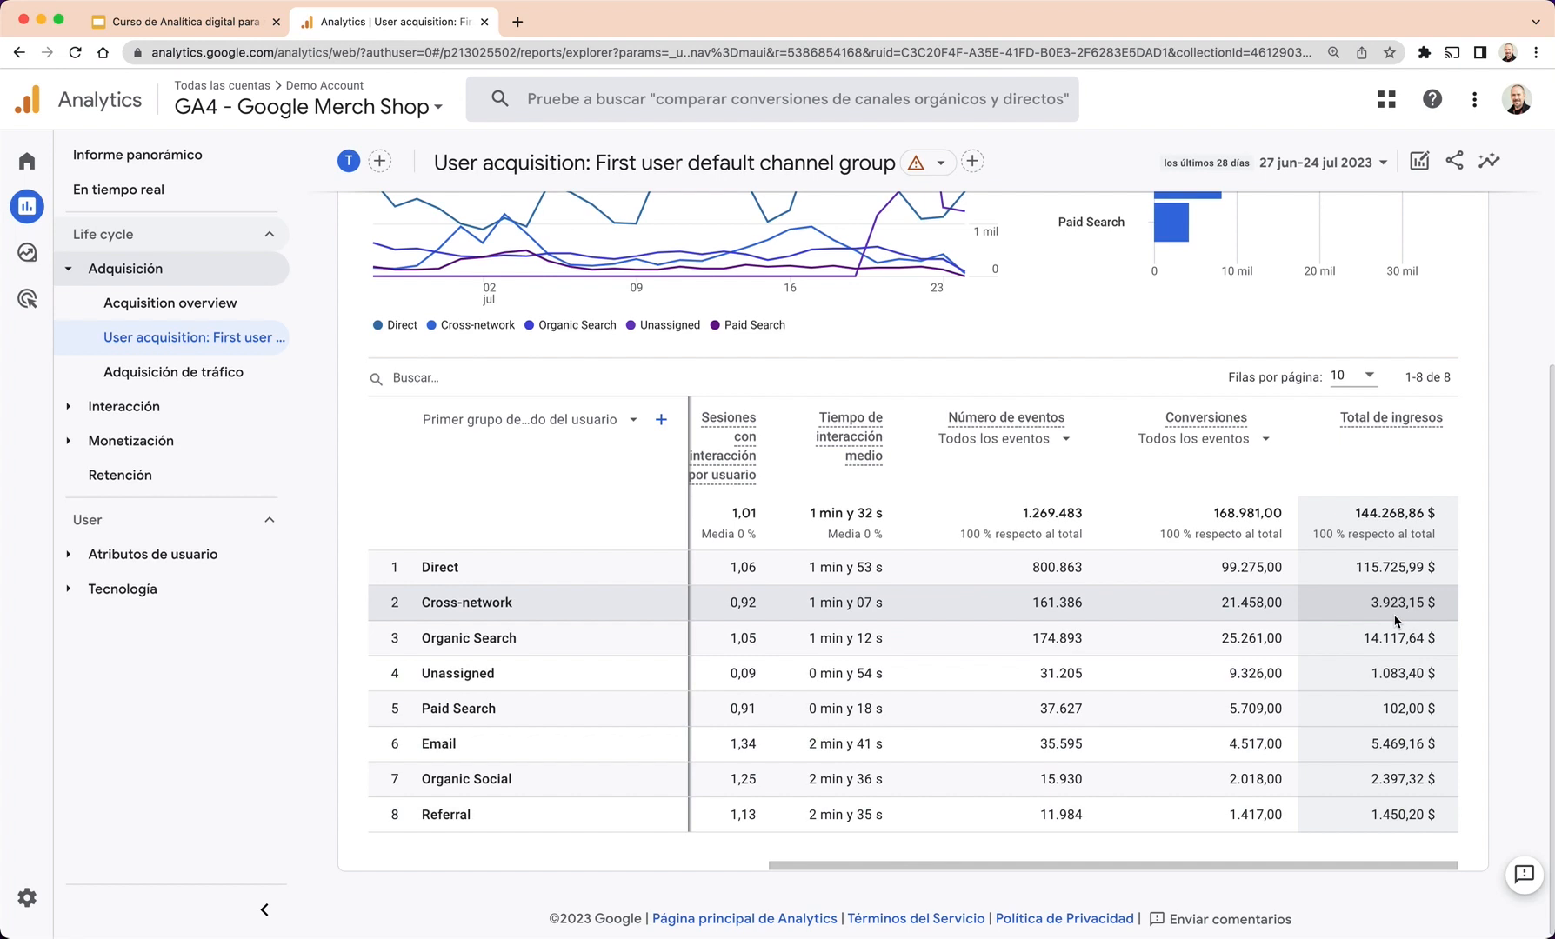
Sort the channel table by Total de ingresos in descending order and highlight the Direct channel's revenue and name.
click(1329, 424)
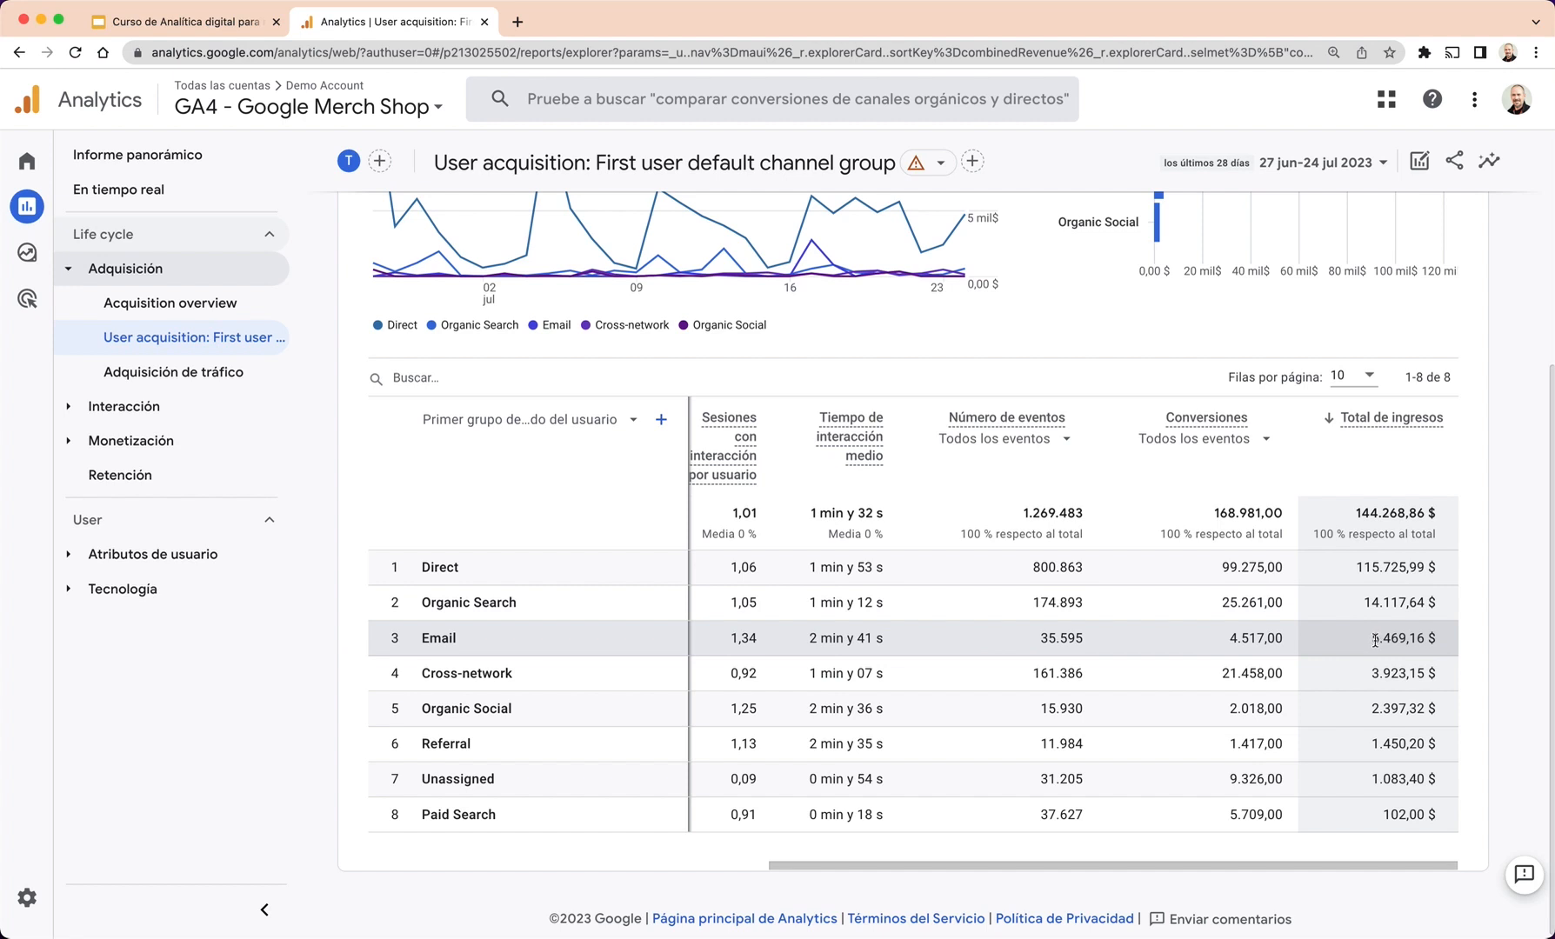
drag(1356, 567, 1425, 567)
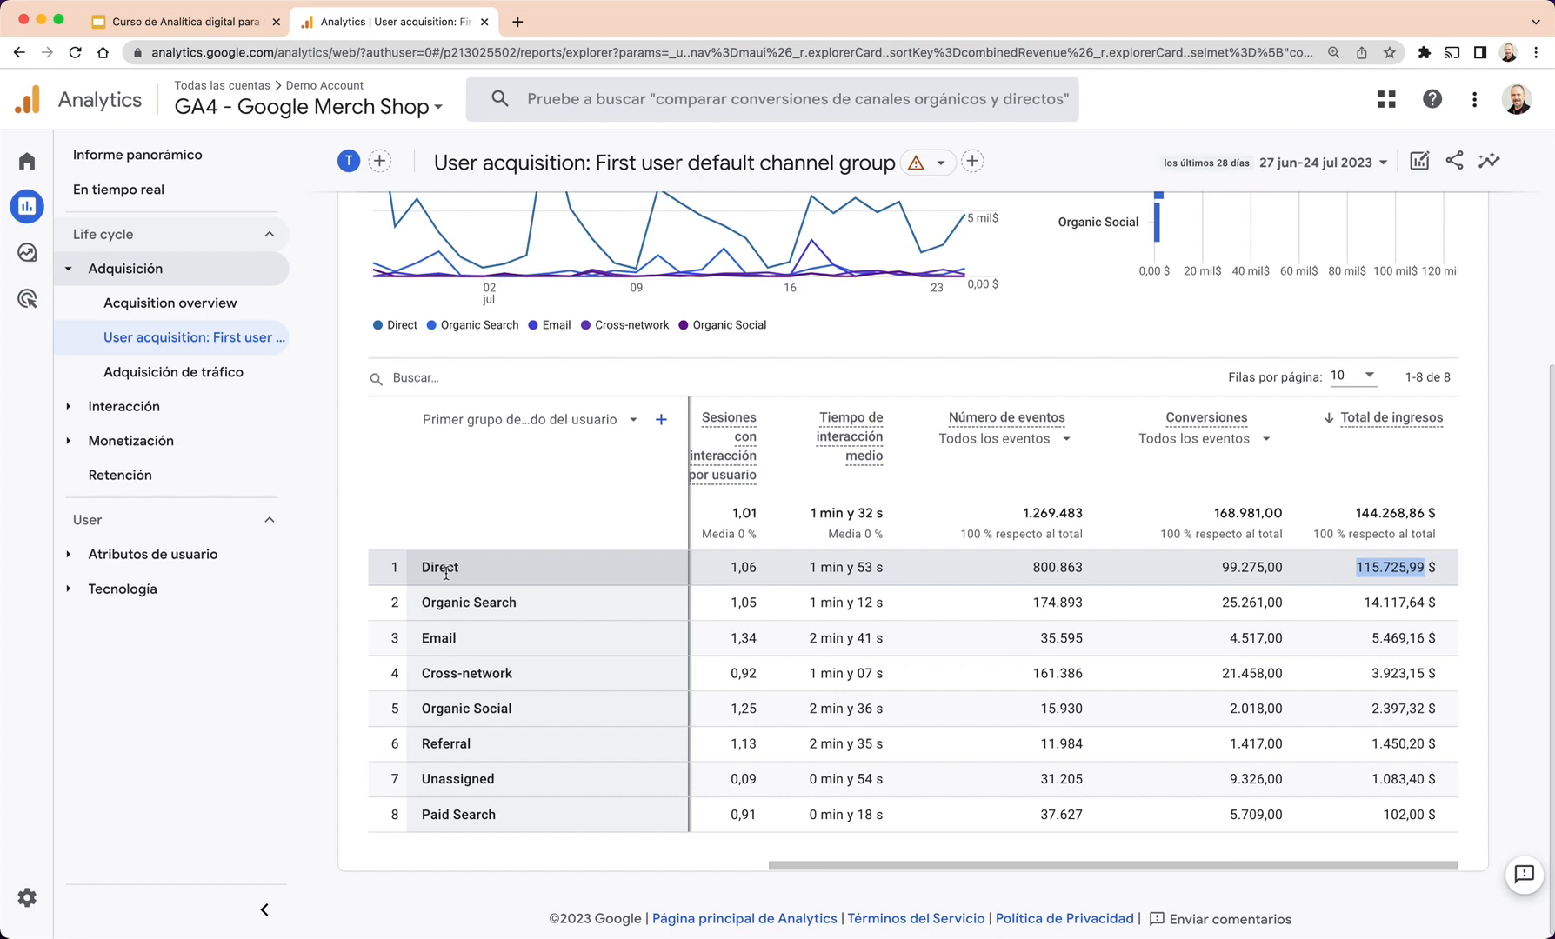
drag(467, 567, 421, 570)
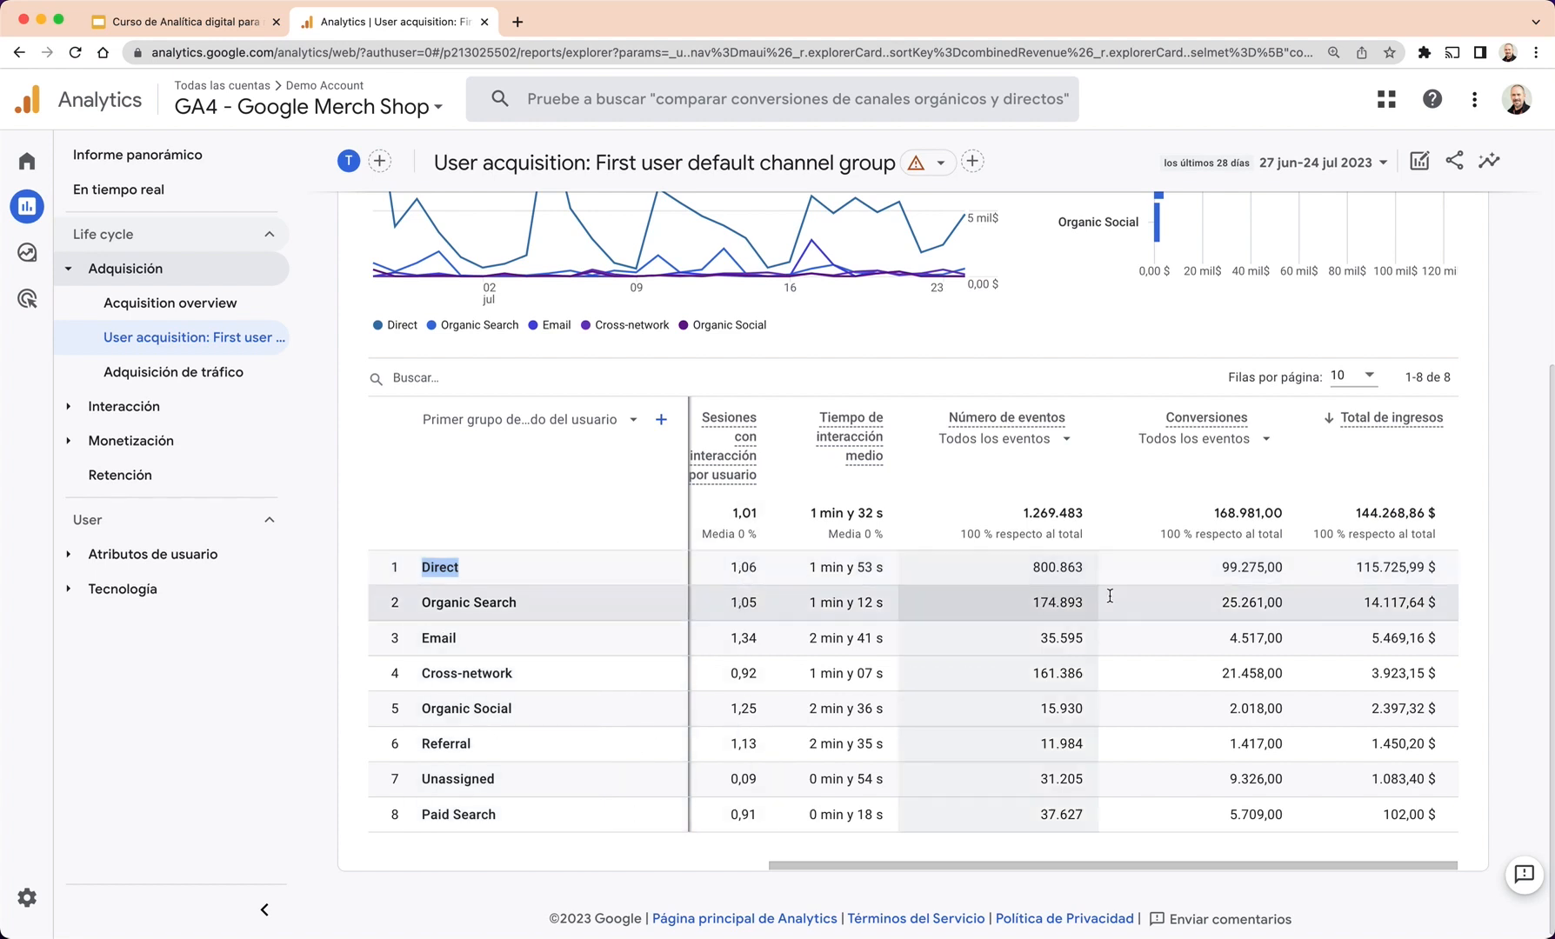
scroll(1388, 572, left, 2)
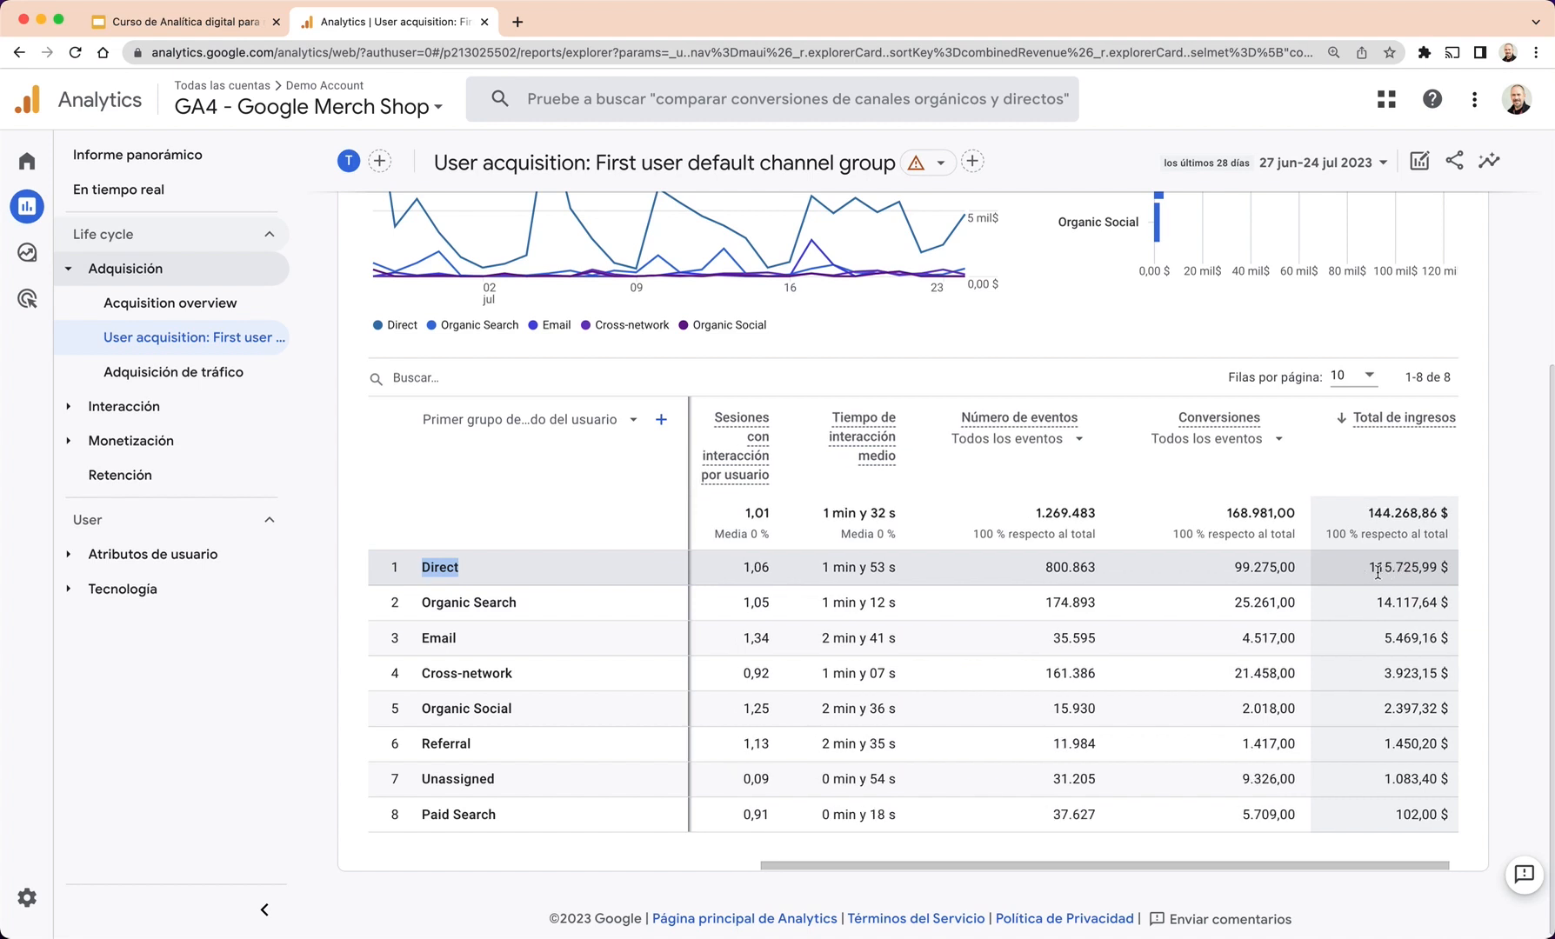
Compare the Direct channel's total revenue, conversions and total users across the channel table's metric columns.
scroll(1383, 572, right, 2)
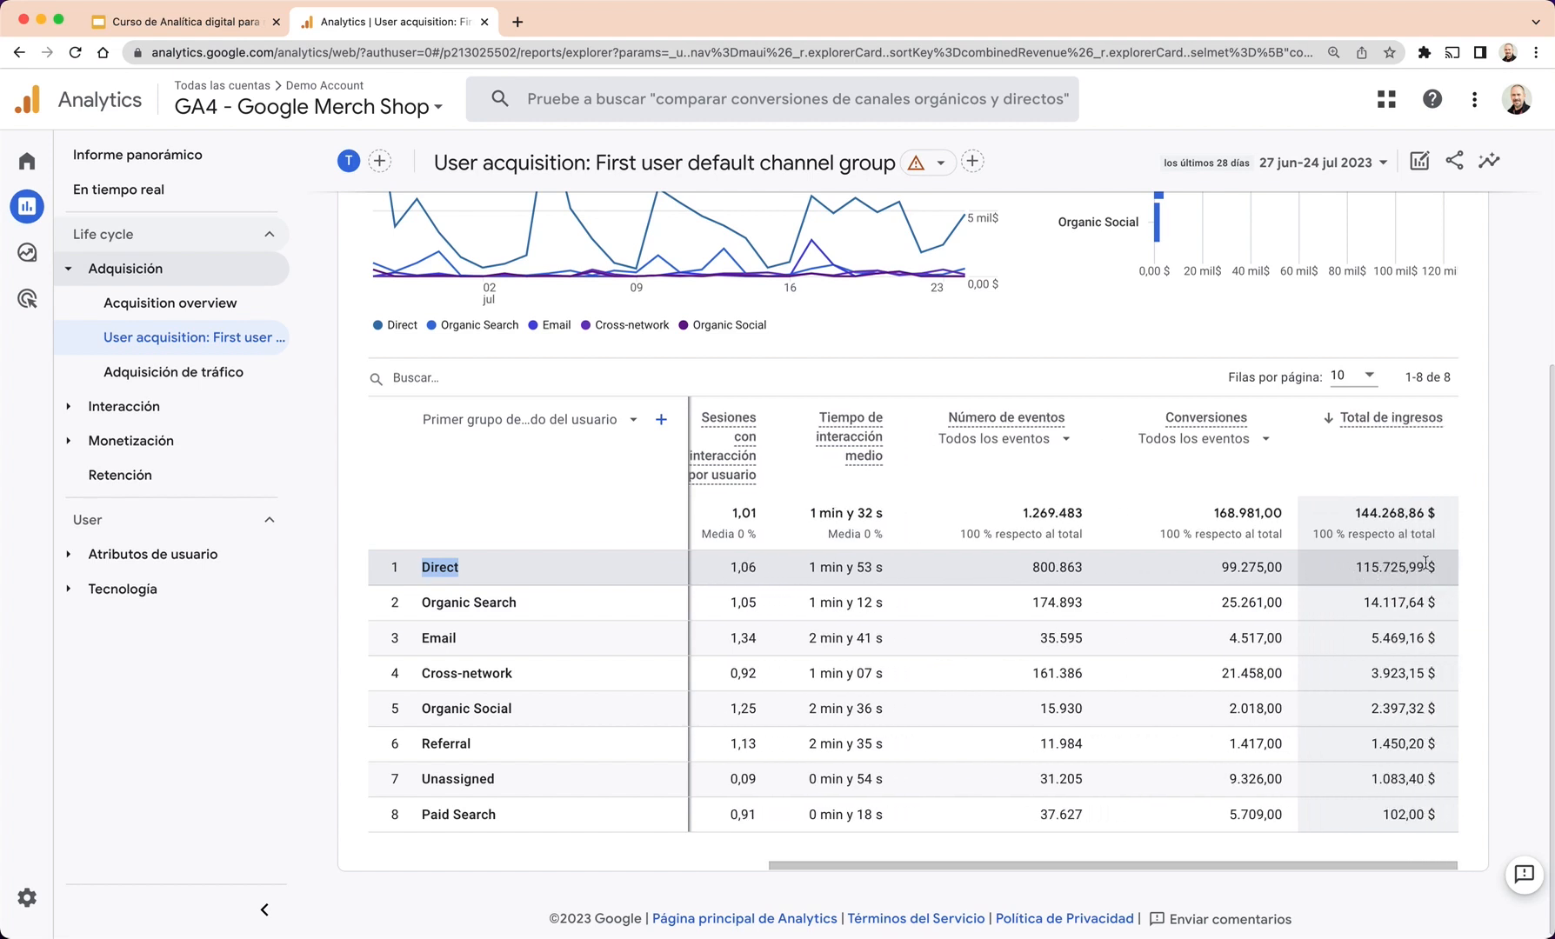
scroll(1194, 569, left, 5)
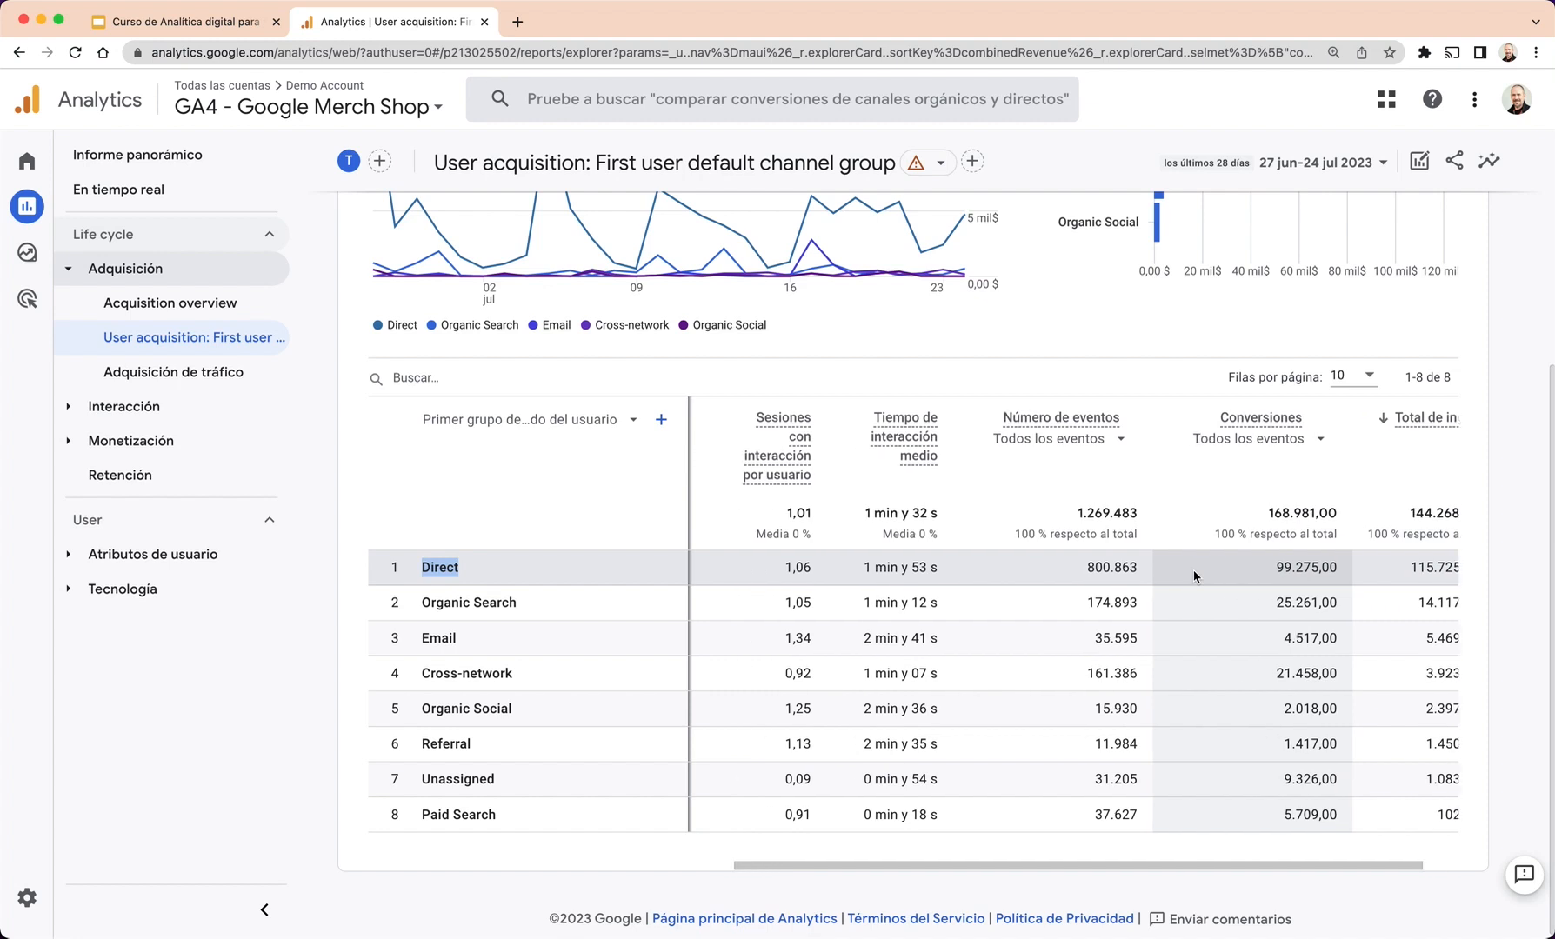
scroll(1194, 569, left, 5)
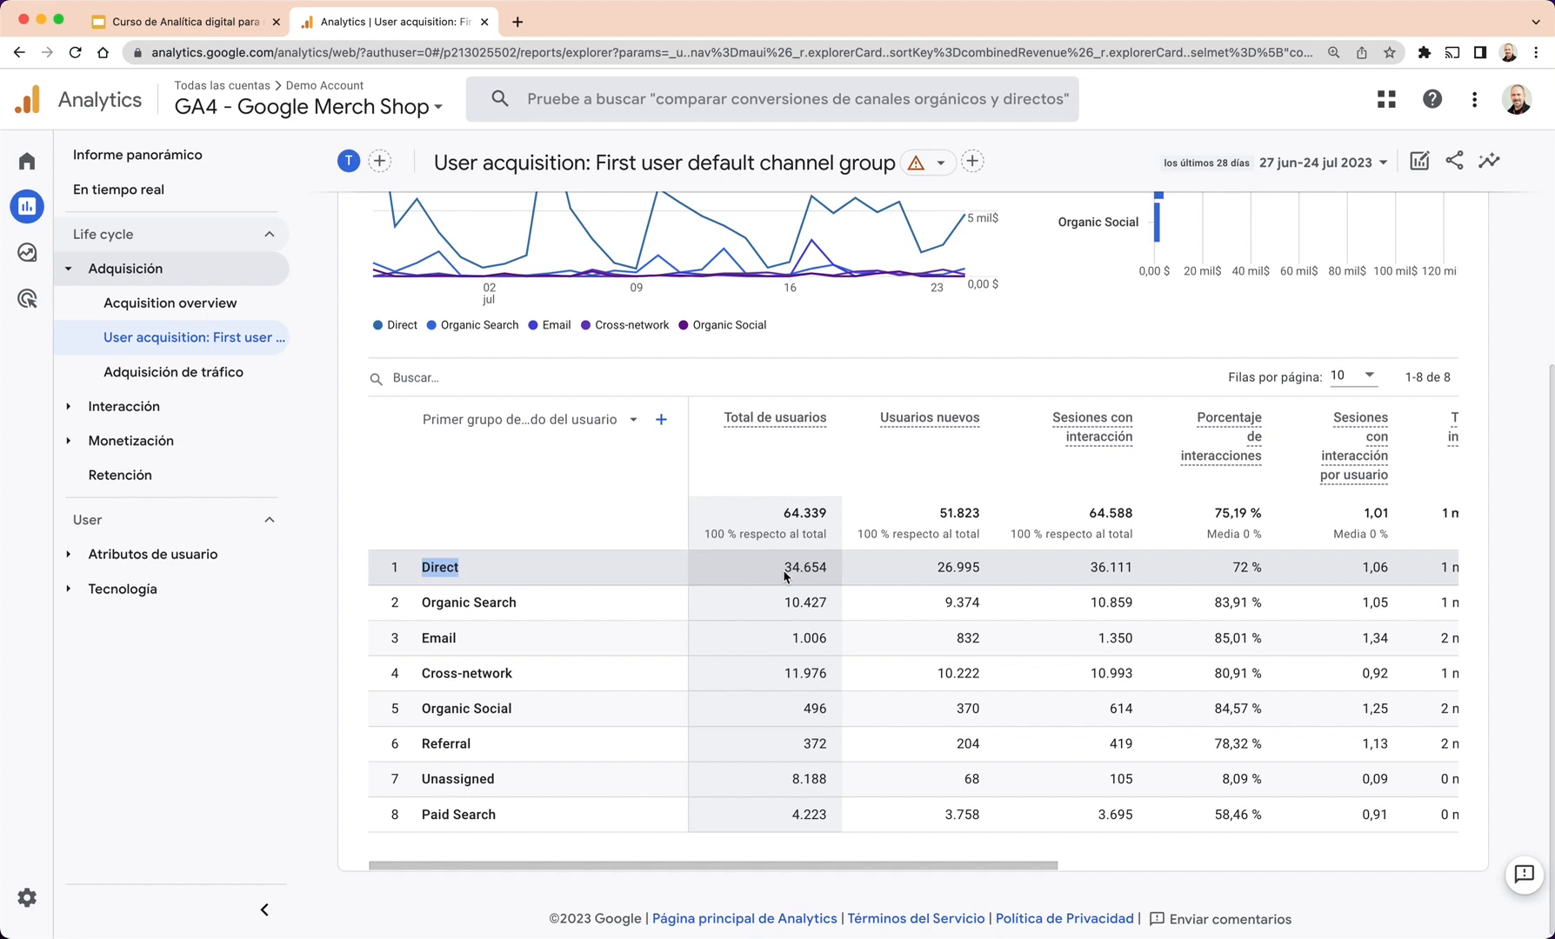
scroll(786, 576, right, 10)
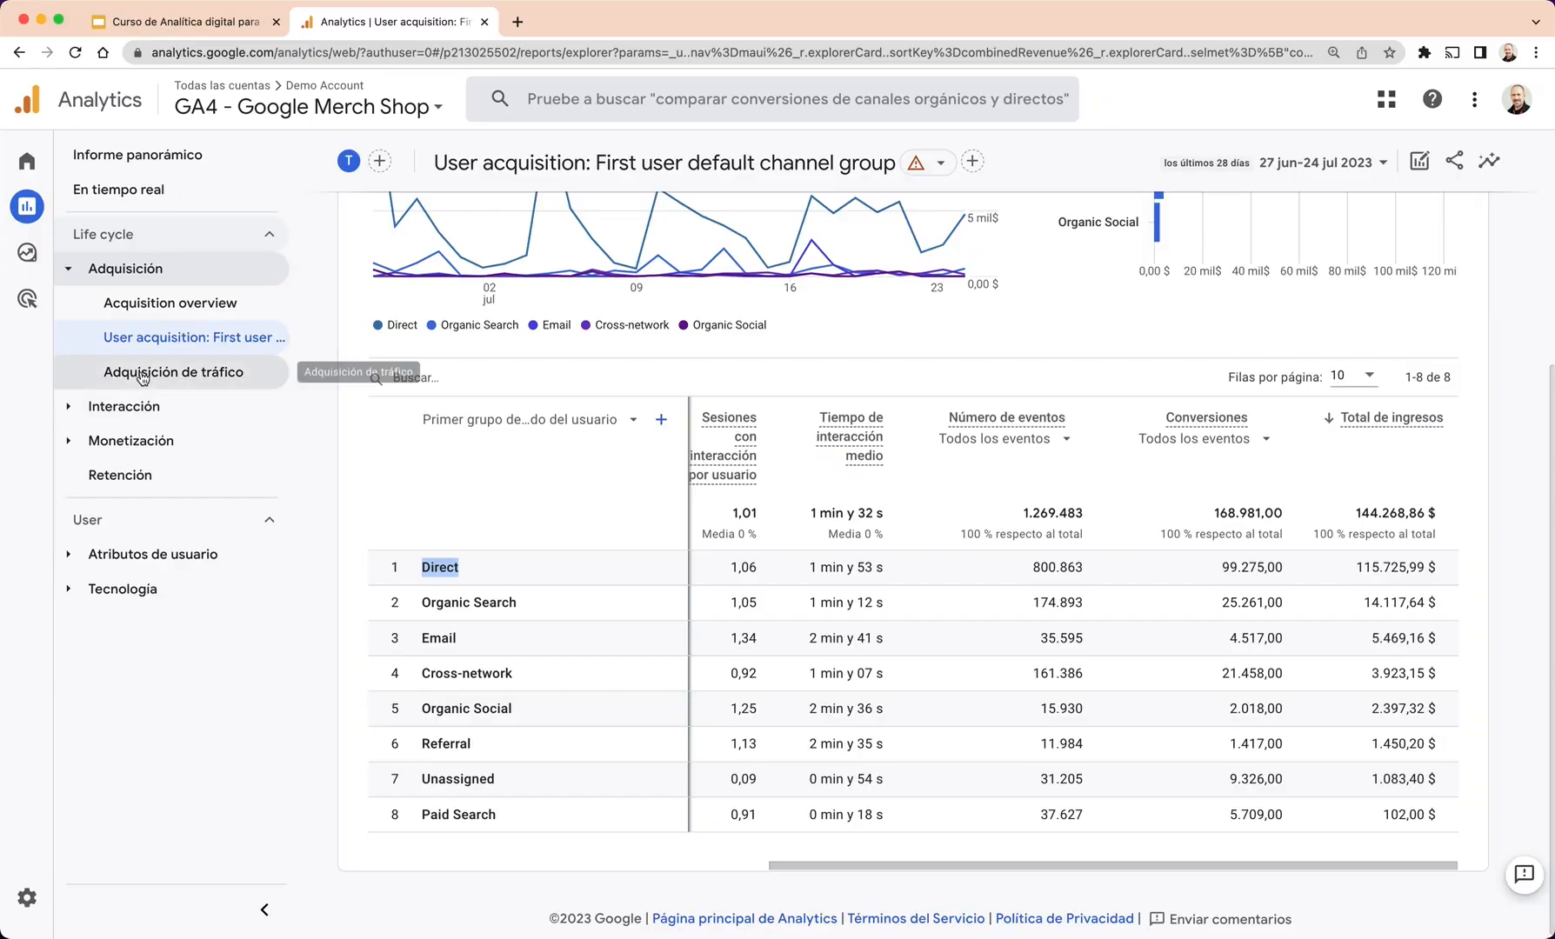
Open the Adquisición de tráfico report and review its session channel charts and the users and sessions columns of the table.
click(142, 374)
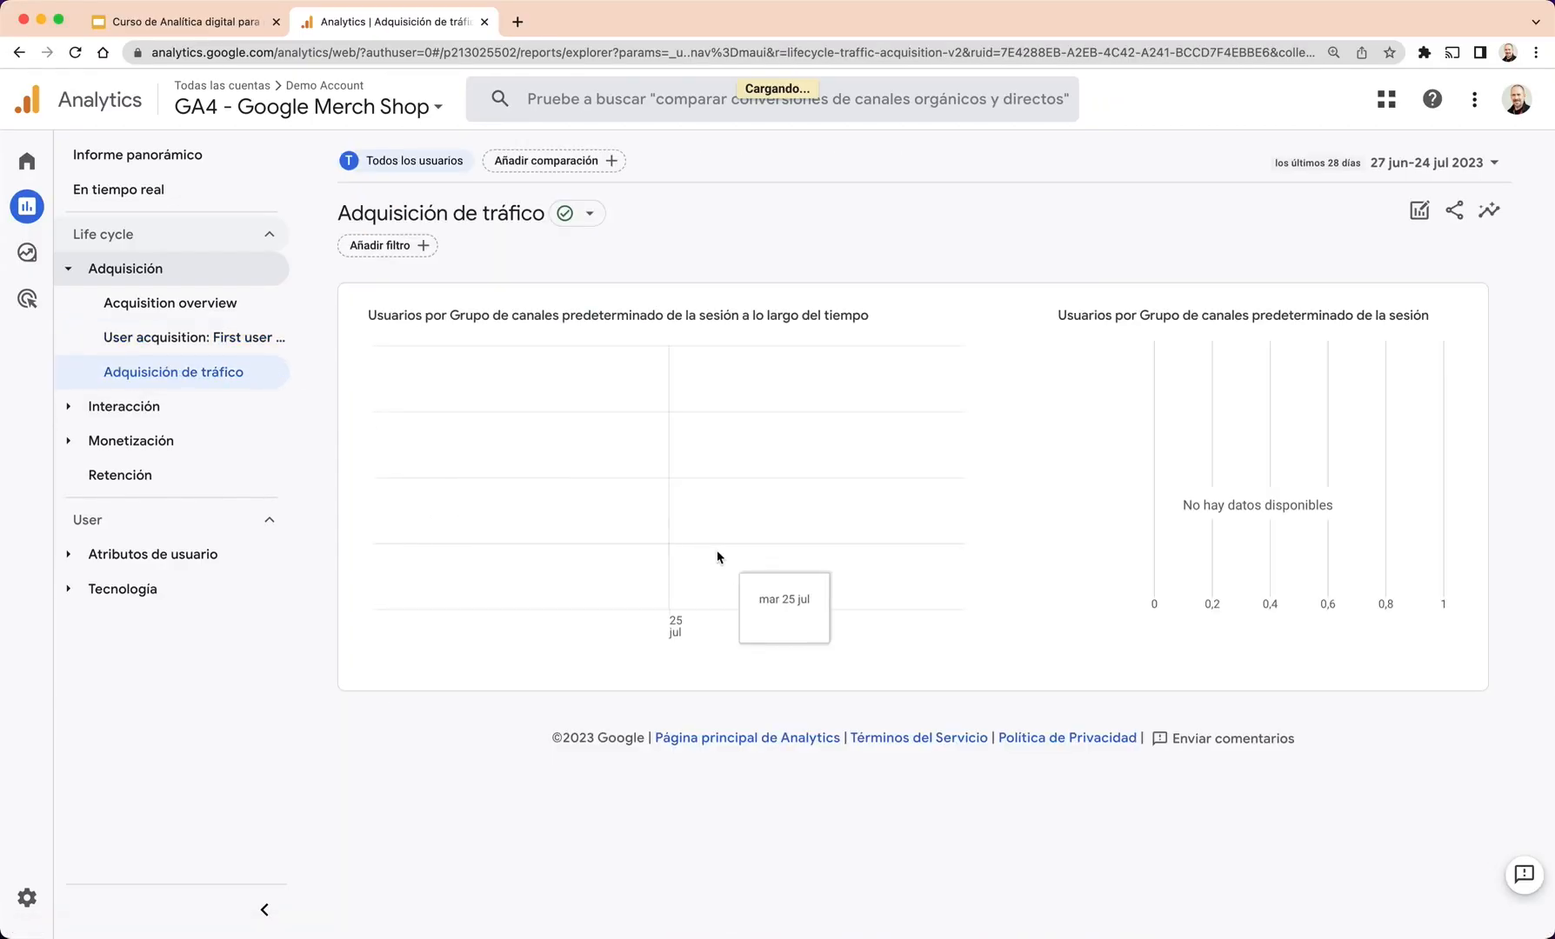
scroll(718, 558, down, 3)
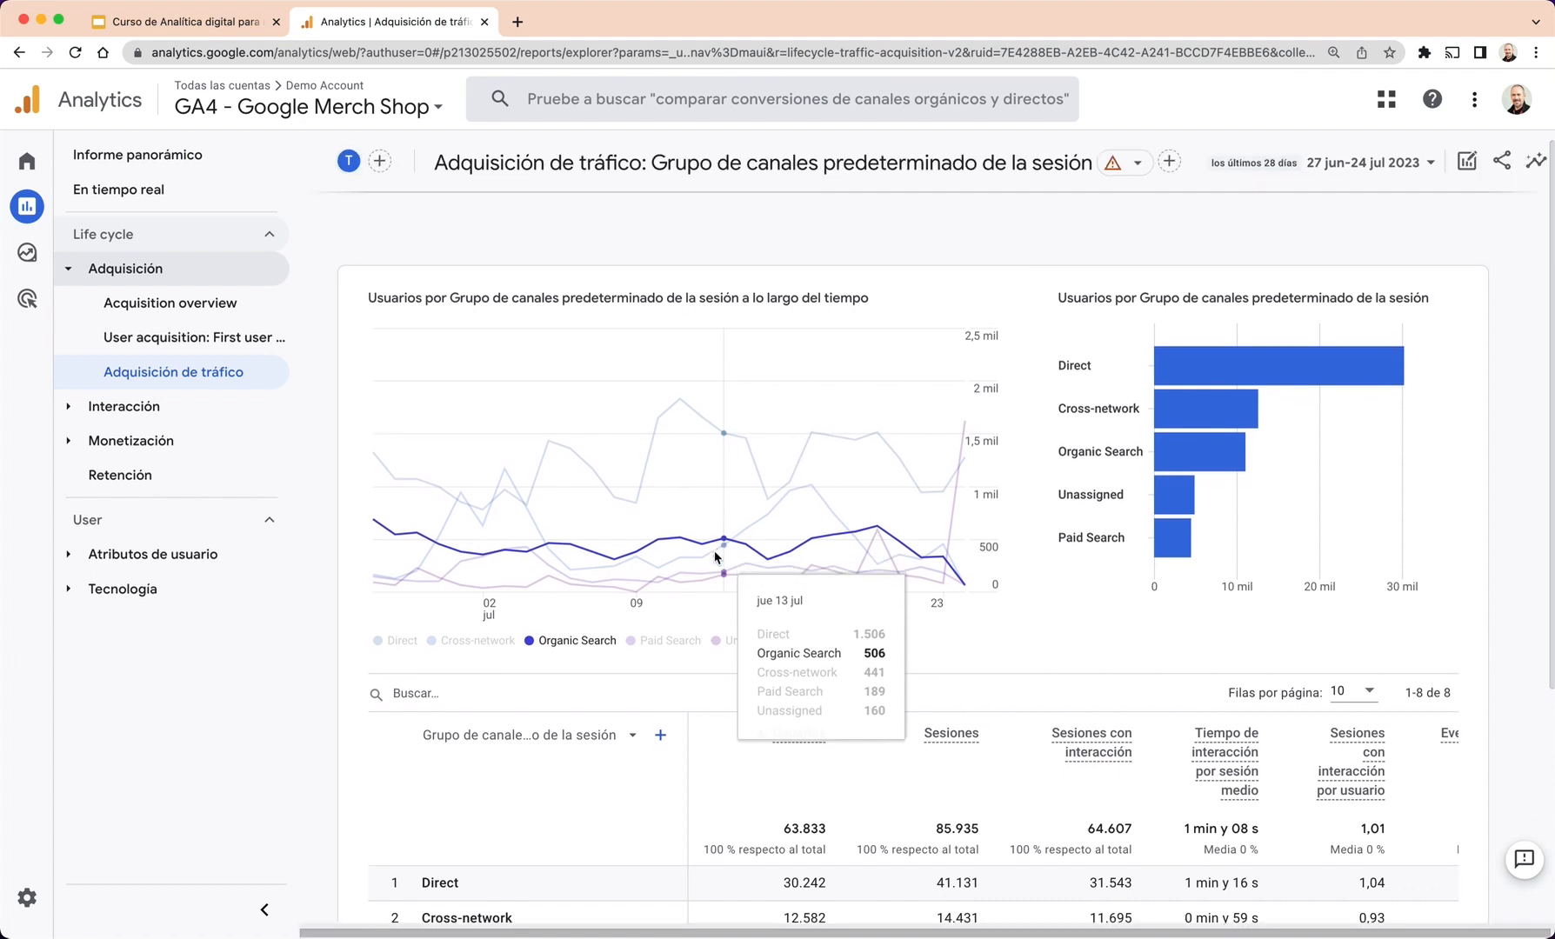
scroll(716, 555, down, 5)
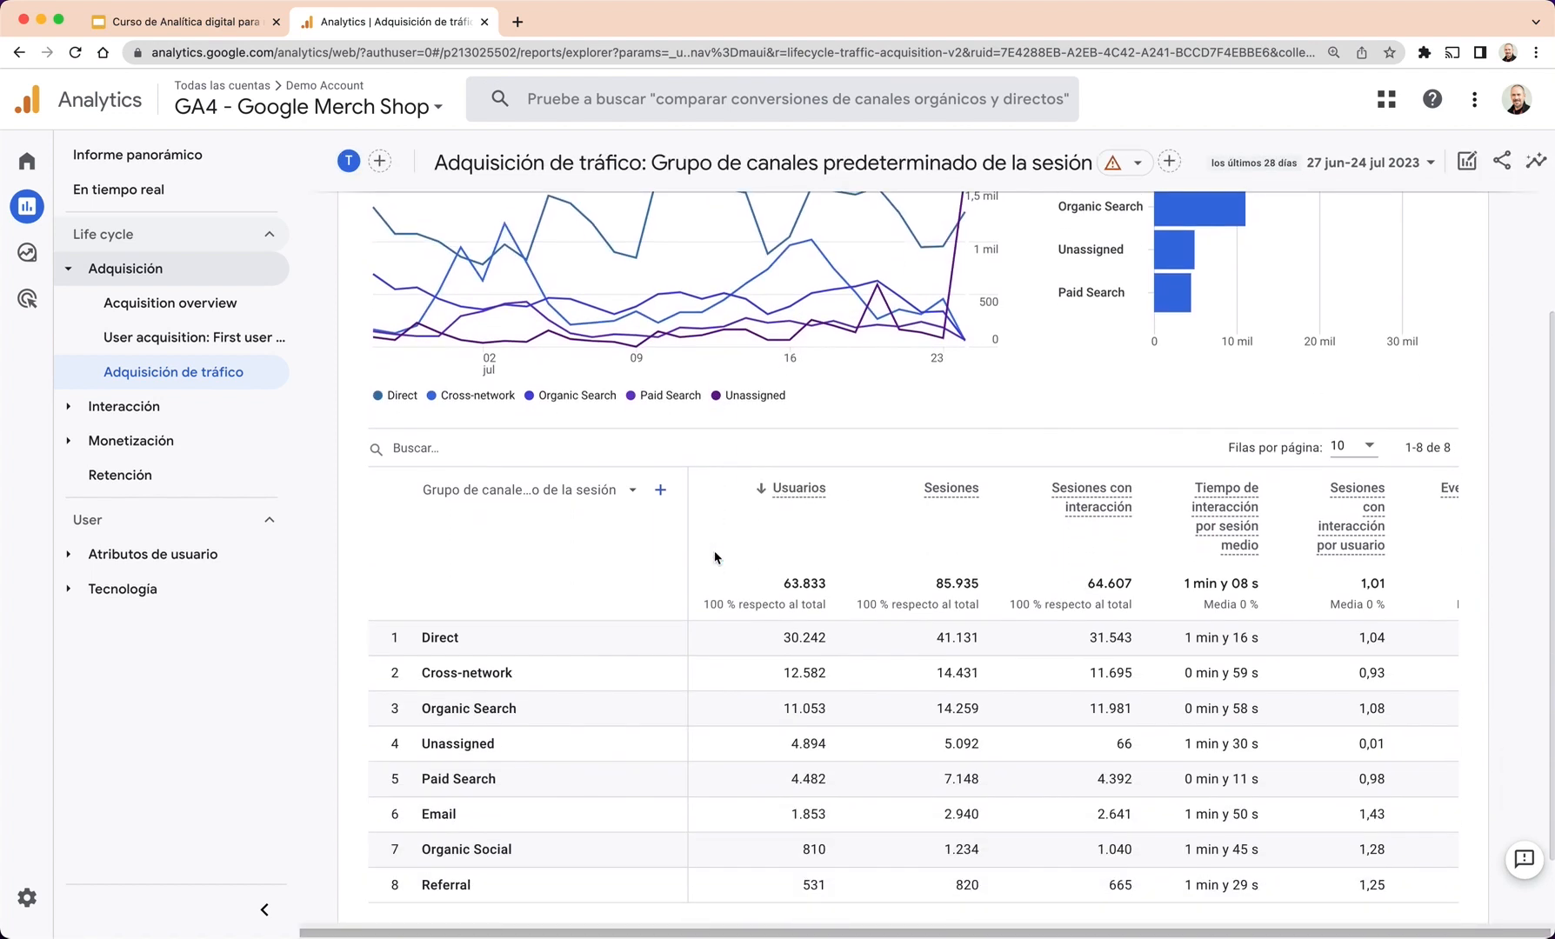
scroll(772, 556, down, 1)
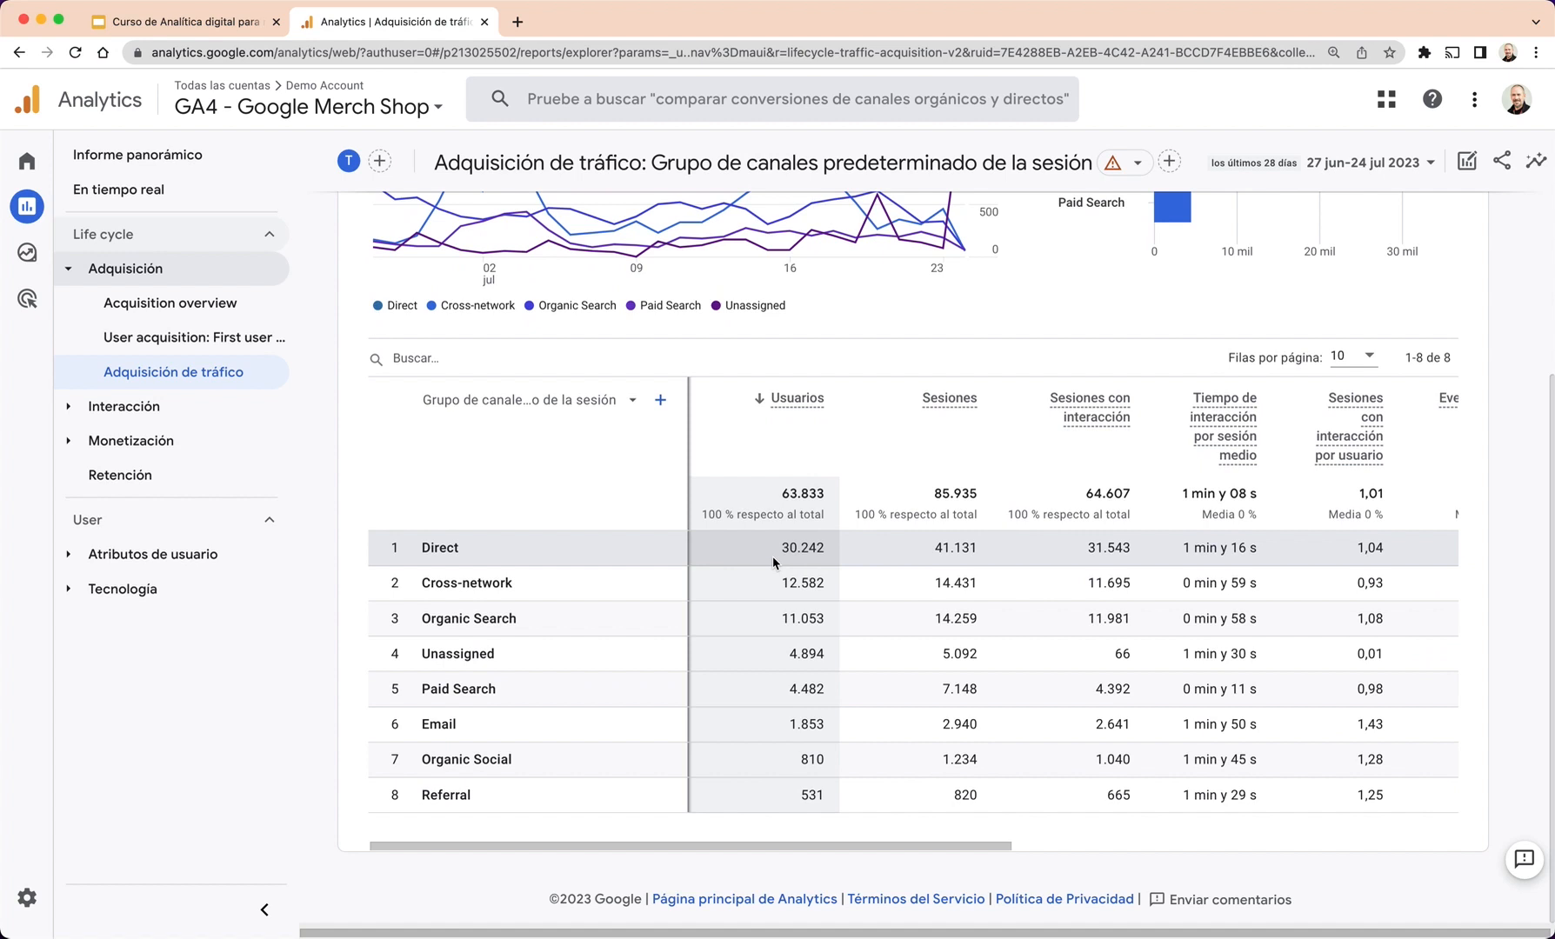
scroll(772, 558, up, 1)
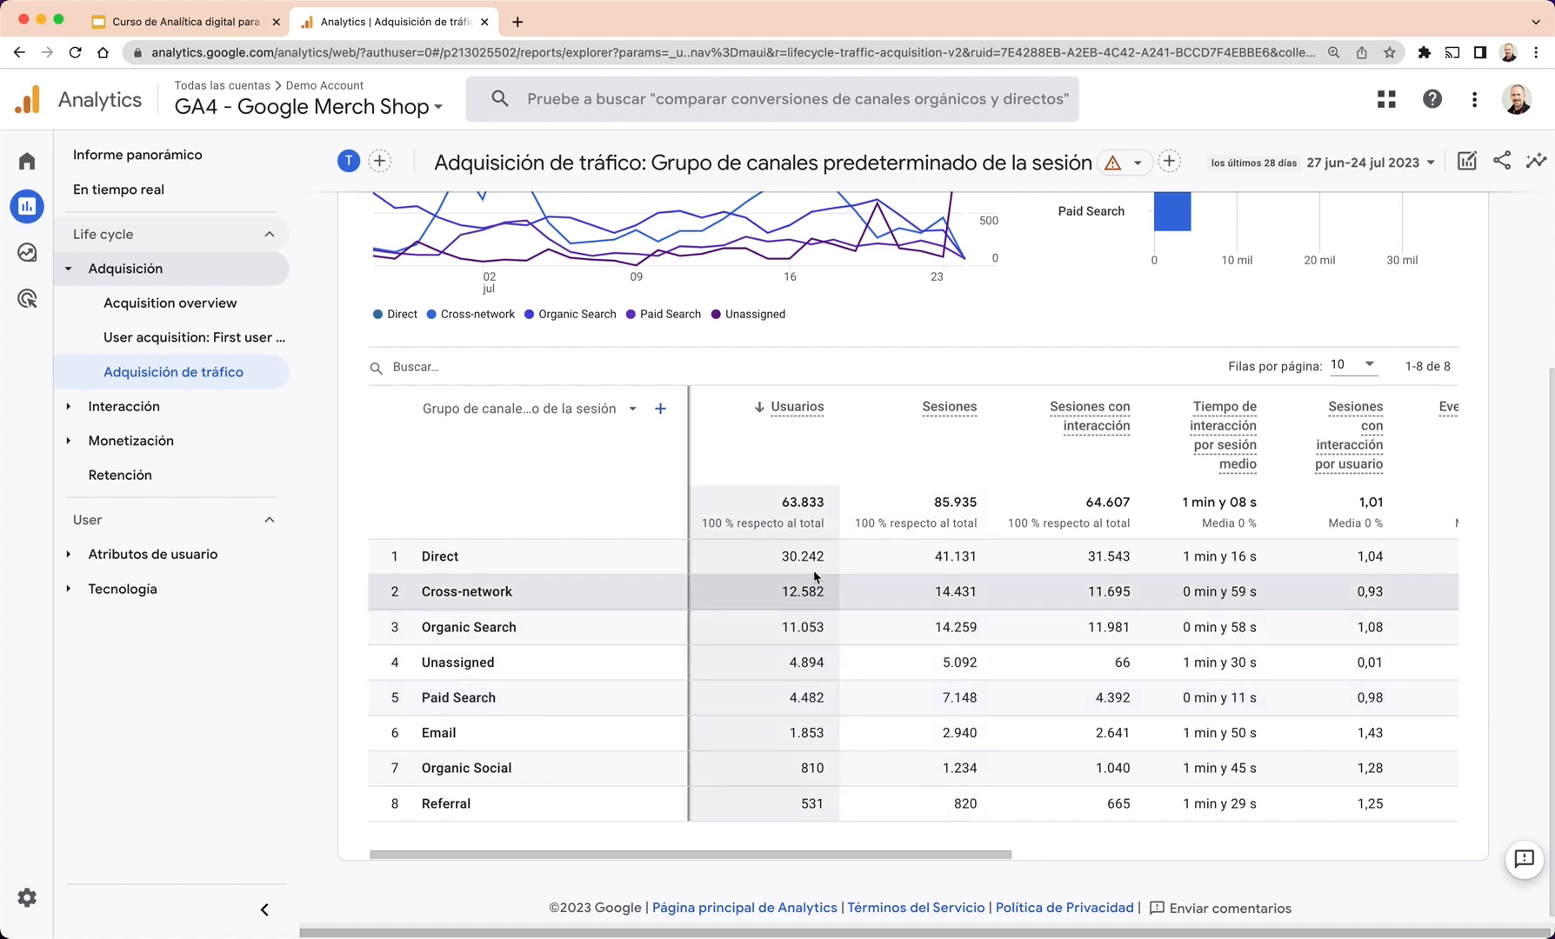
scroll(784, 548, up, 1)
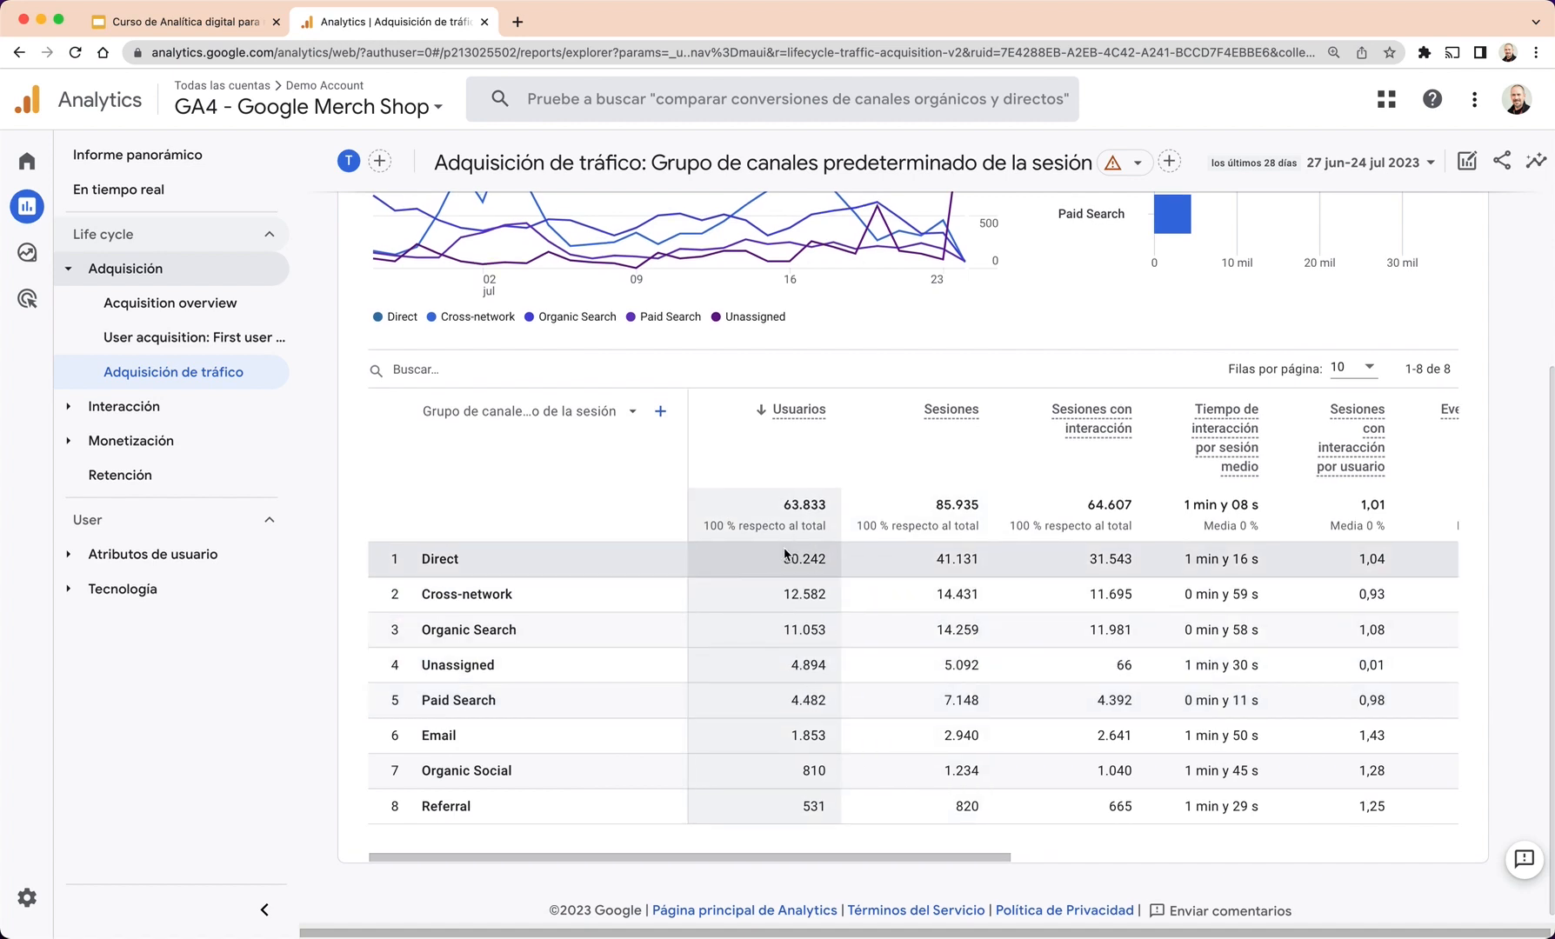
scroll(786, 554, up, 5)
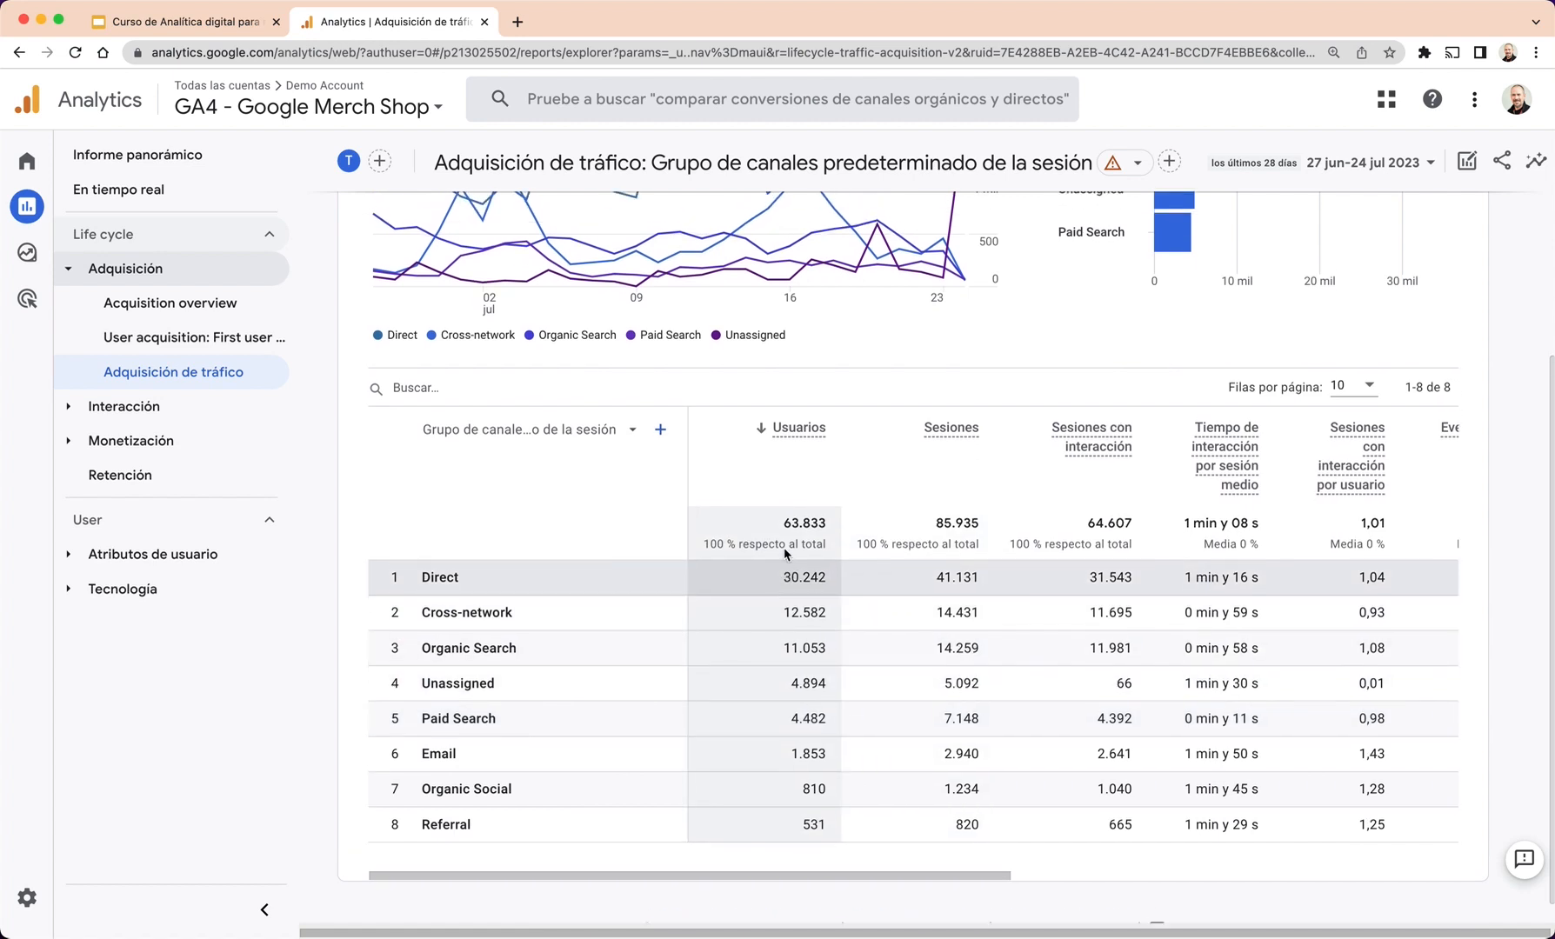
scroll(786, 548, up, 2)
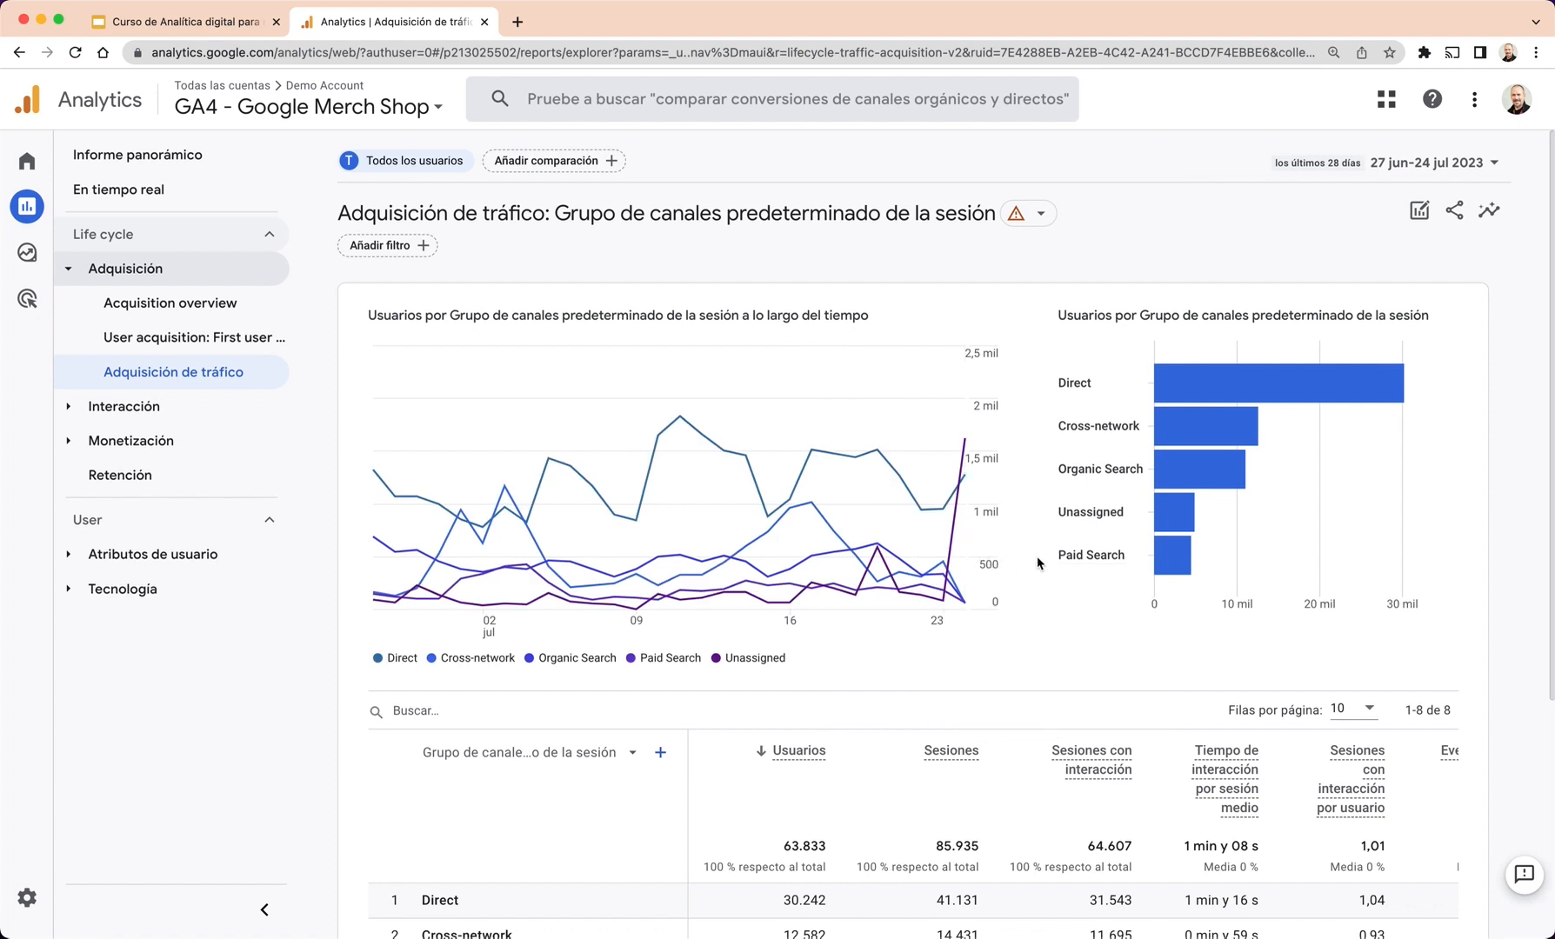
mouse_move(1108, 563)
scroll(1020, 532, down, 5)
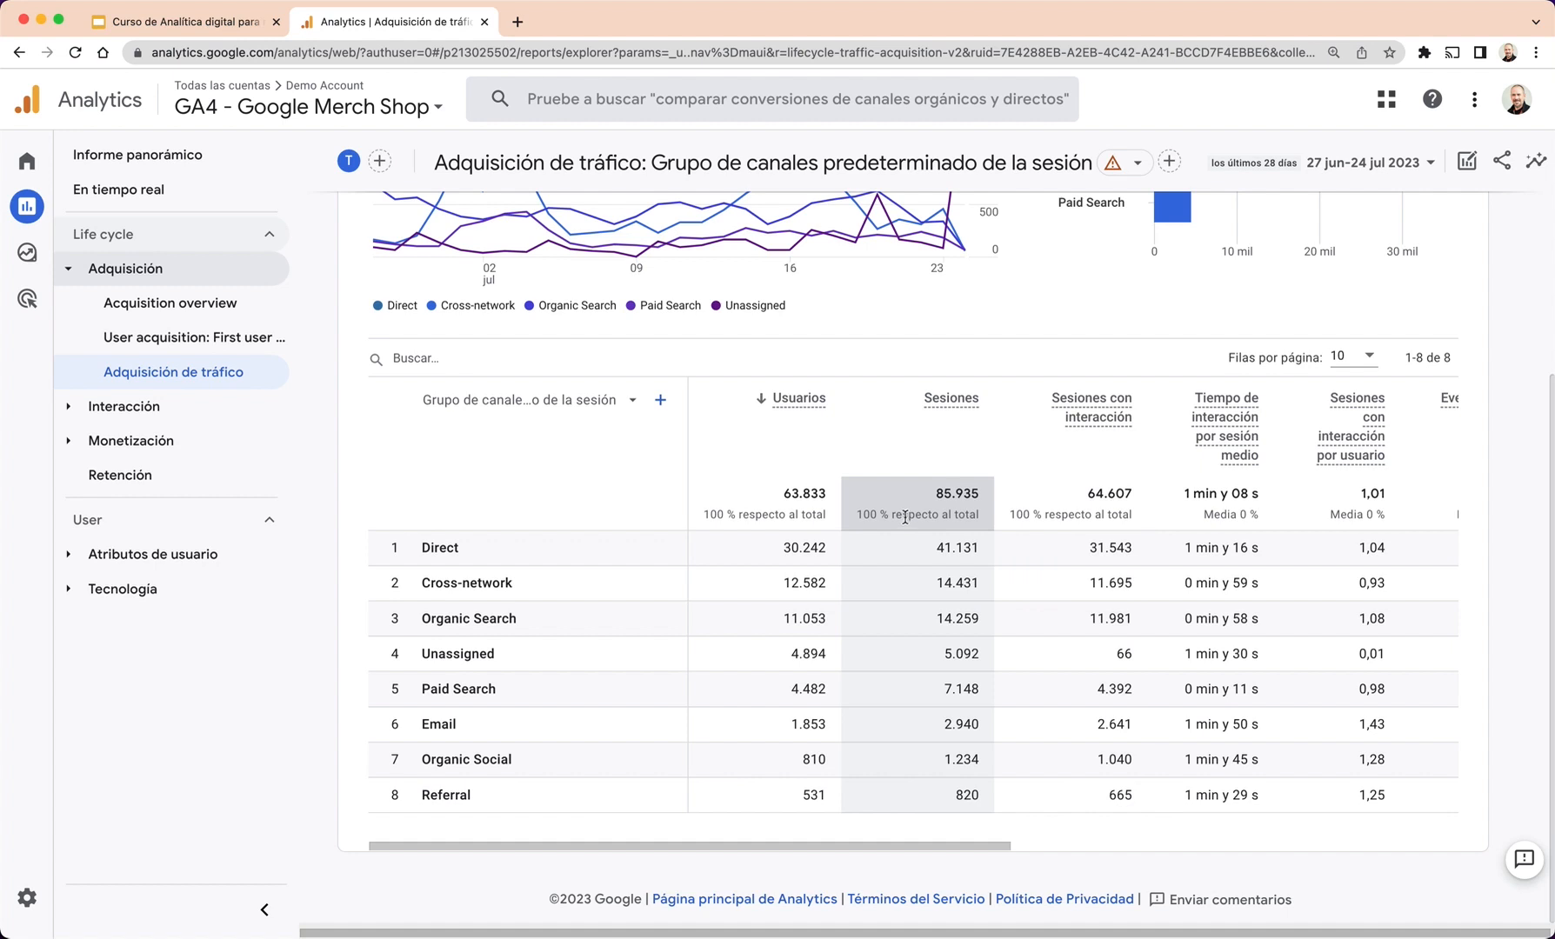
Collapse the Adquisición reports and open the Resumen report under Interacción.
click(69, 271)
click(103, 307)
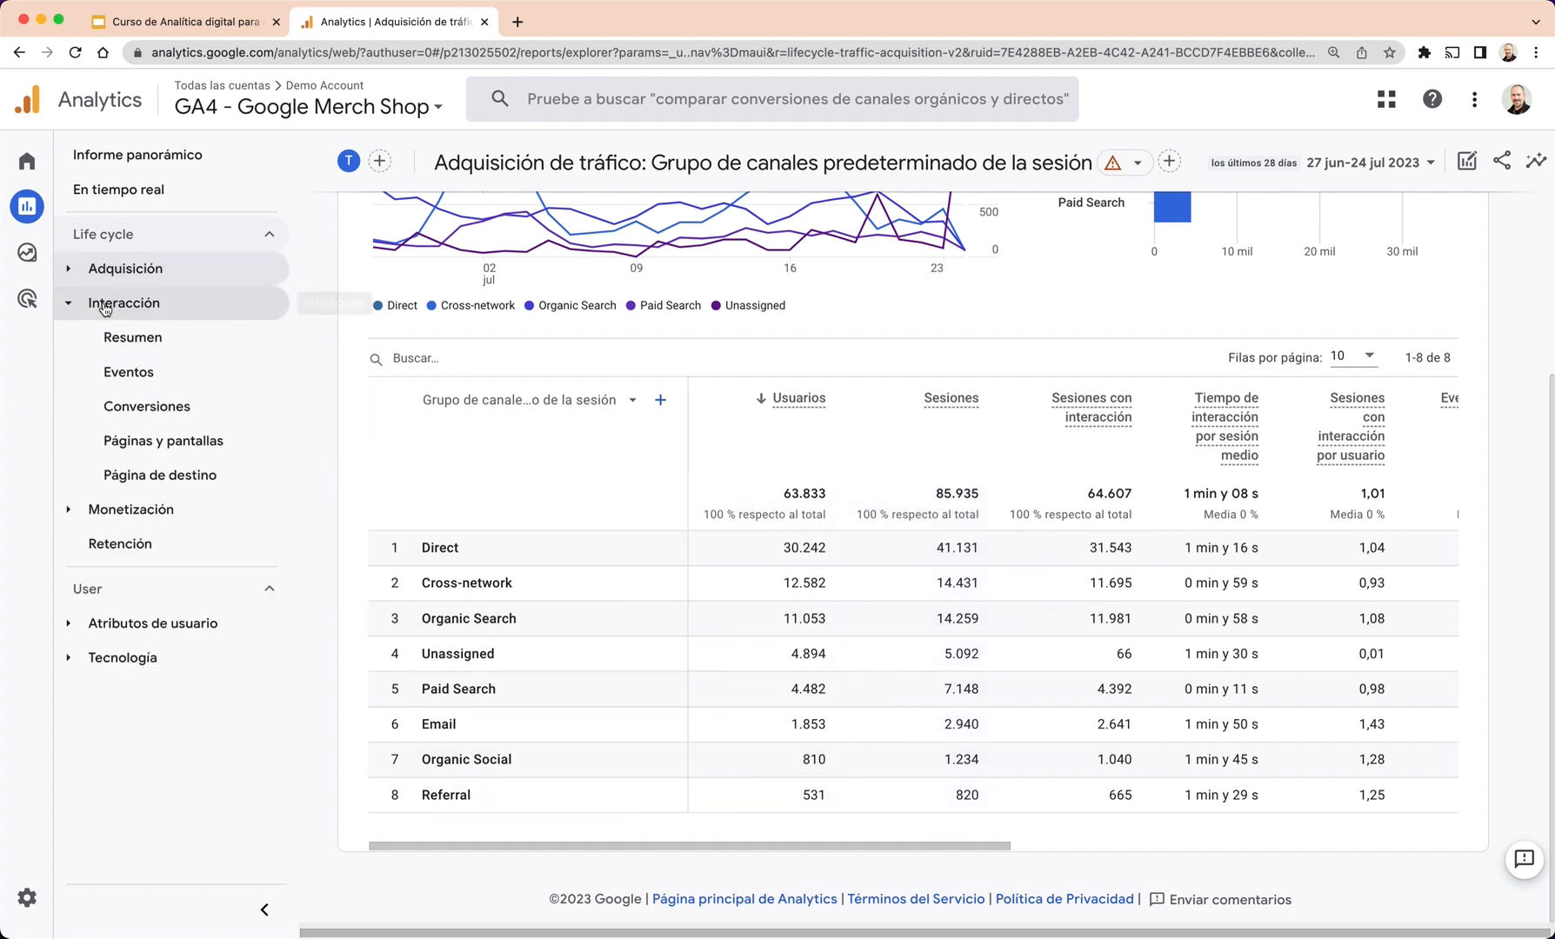
click(121, 339)
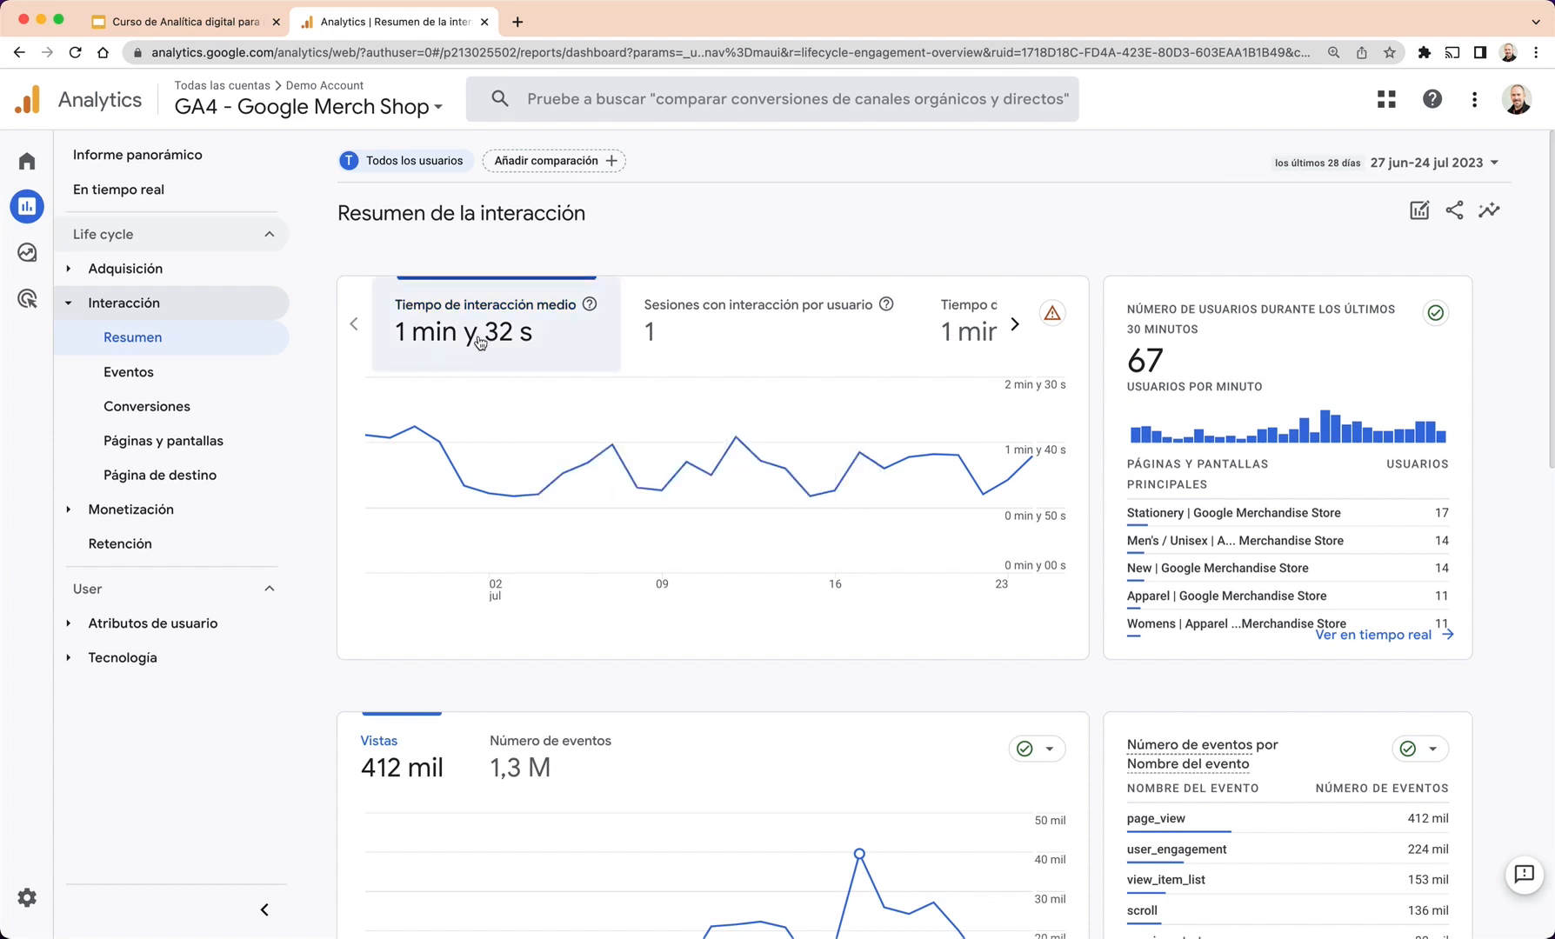
Chart Tiempo de interacción por sesión medio in the first overview card, then bring the card's earlier metrics back into view.
click(512, 359)
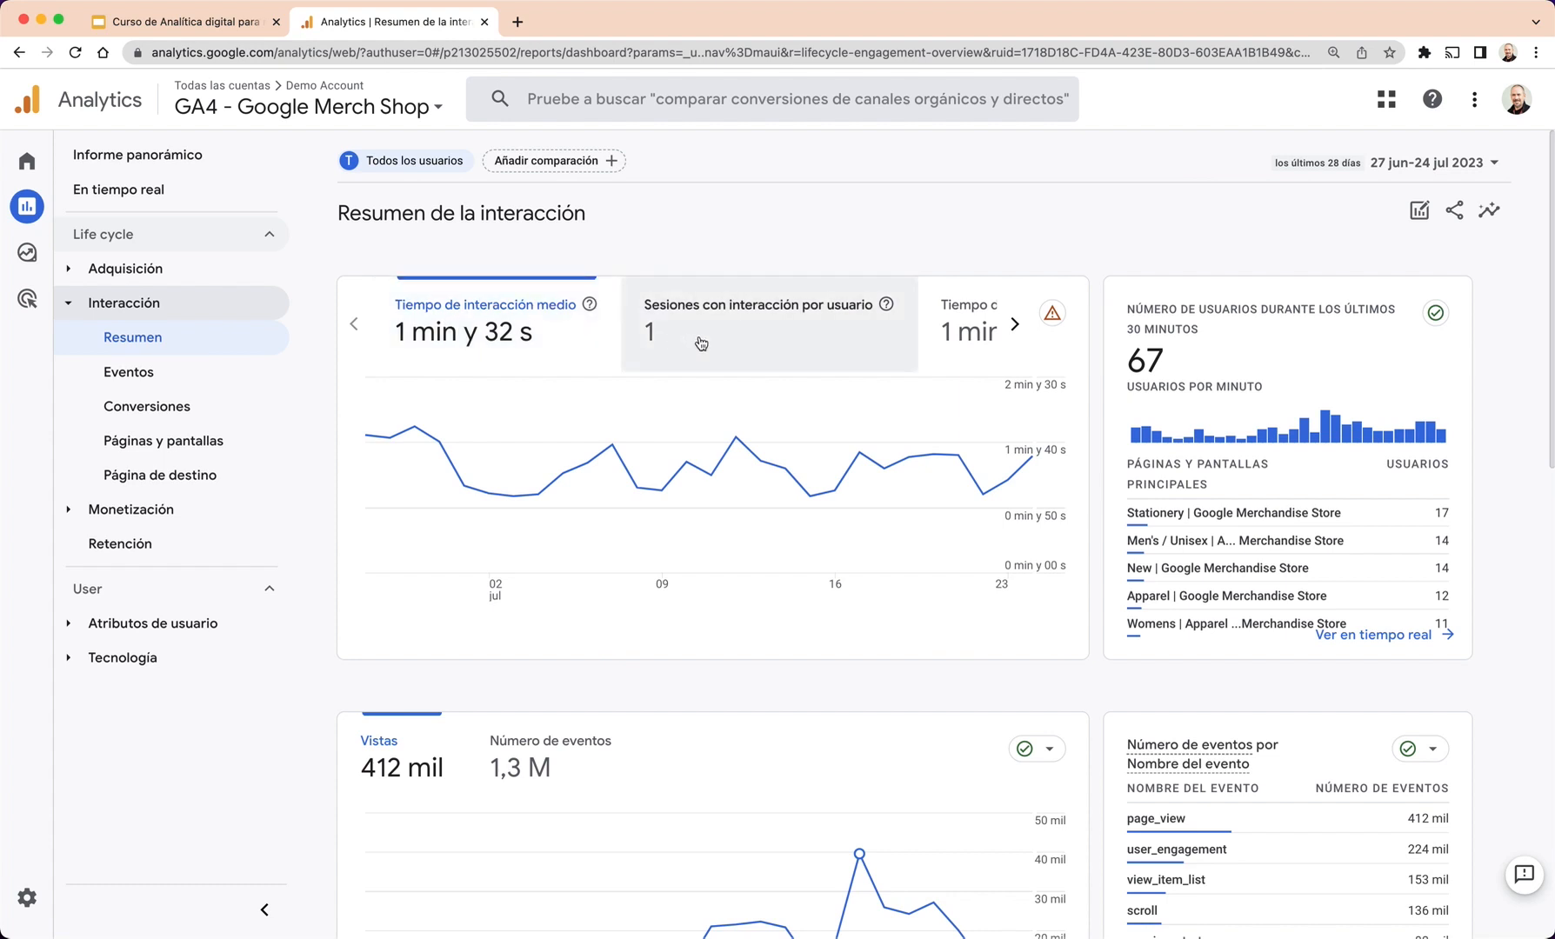
click(1015, 327)
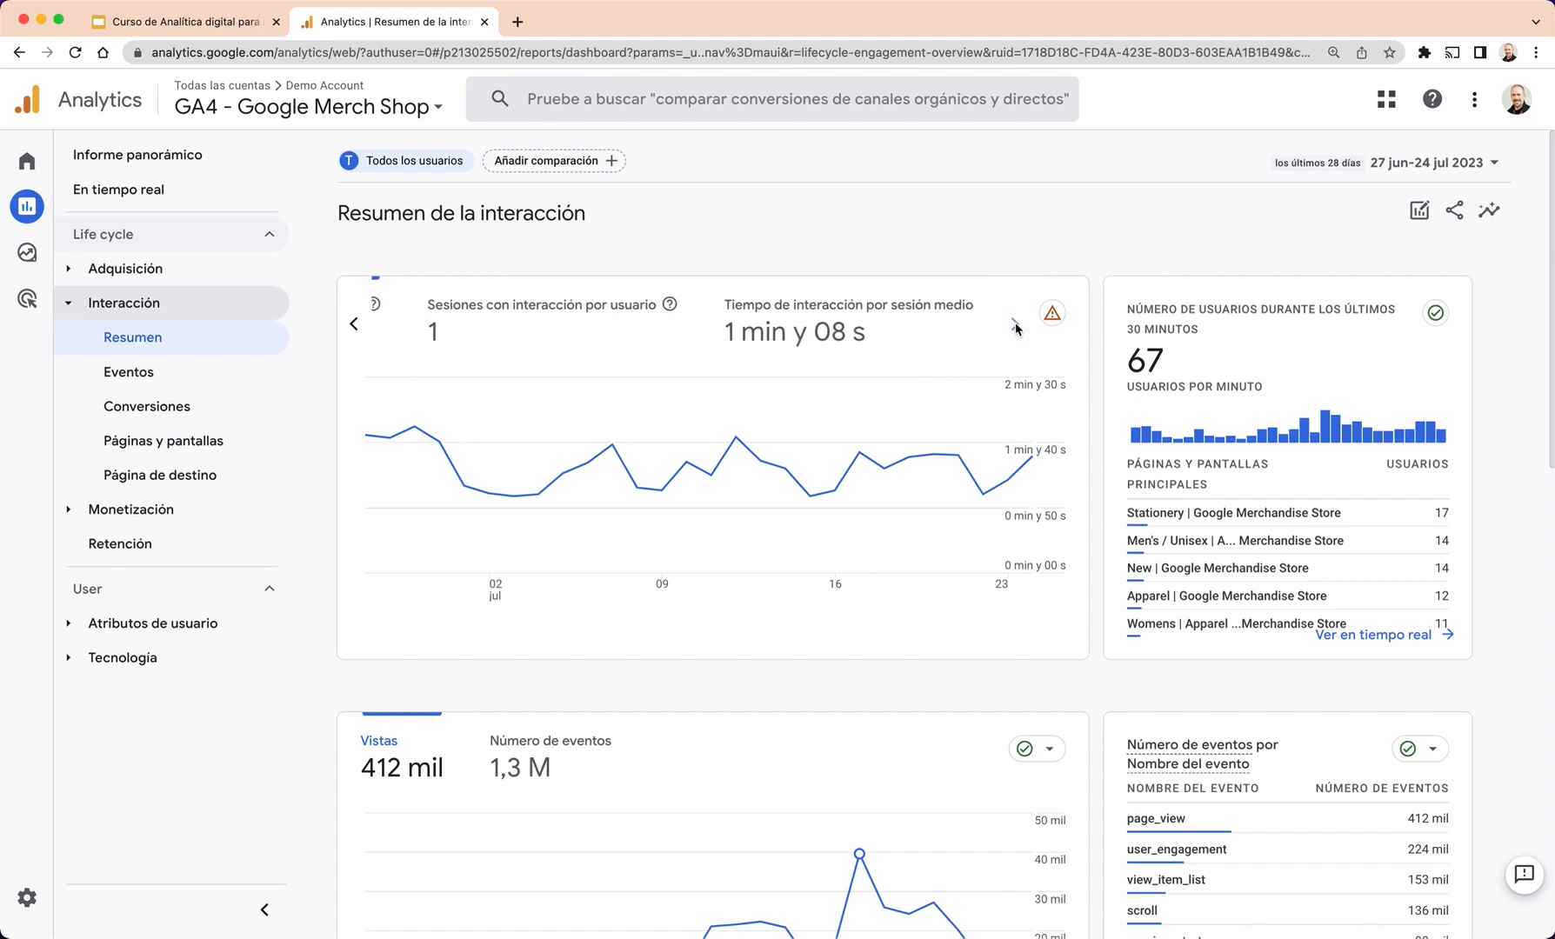
click(829, 330)
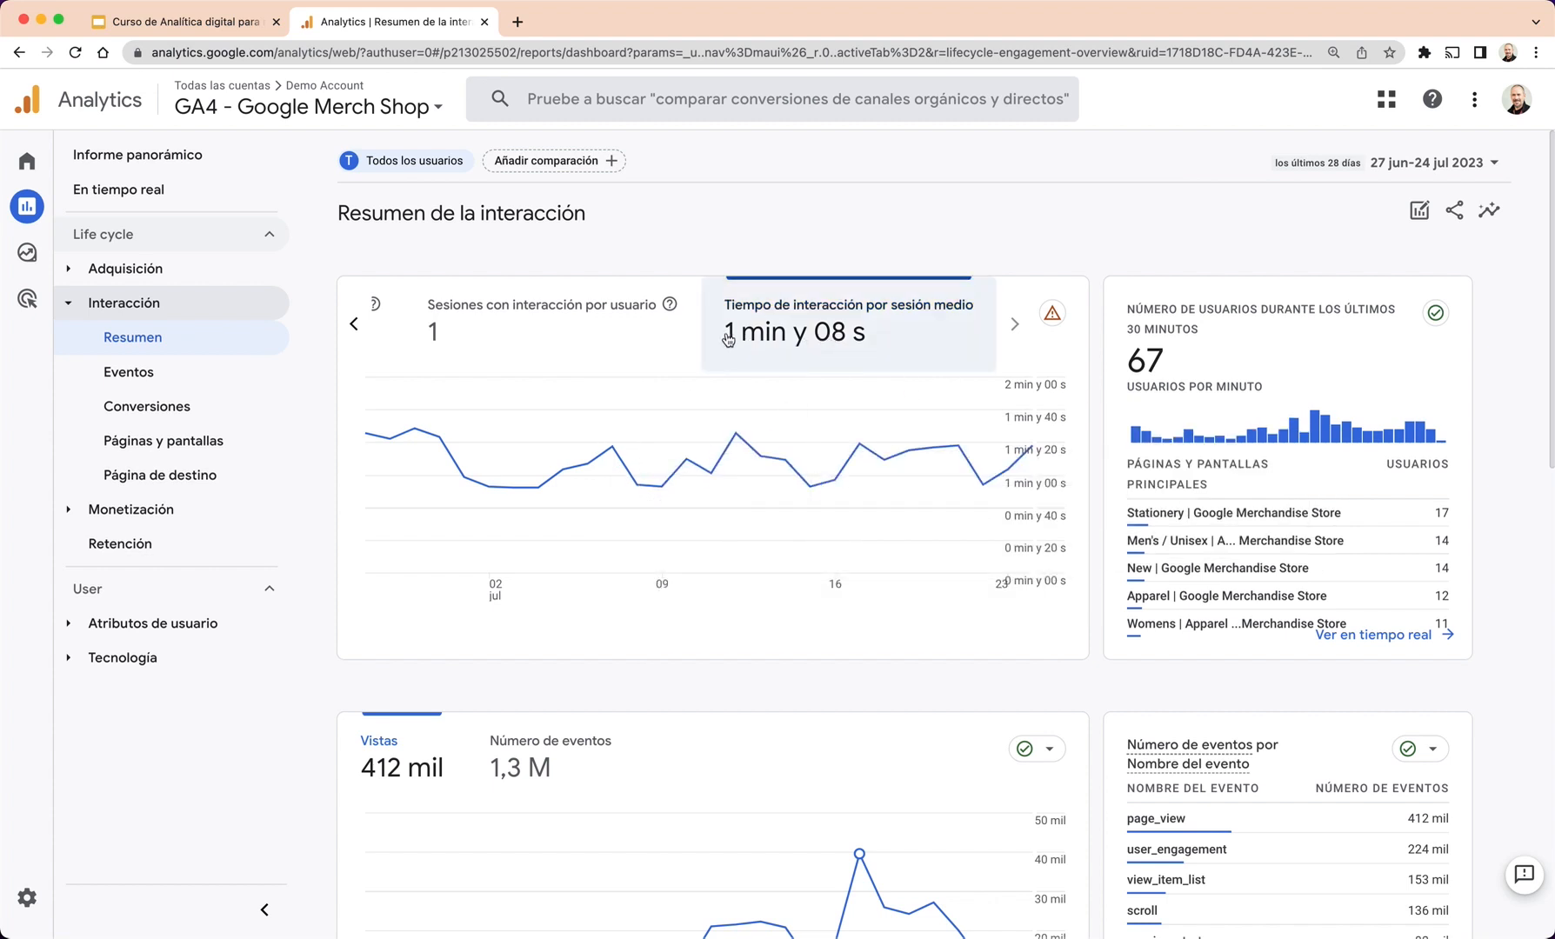
click(355, 334)
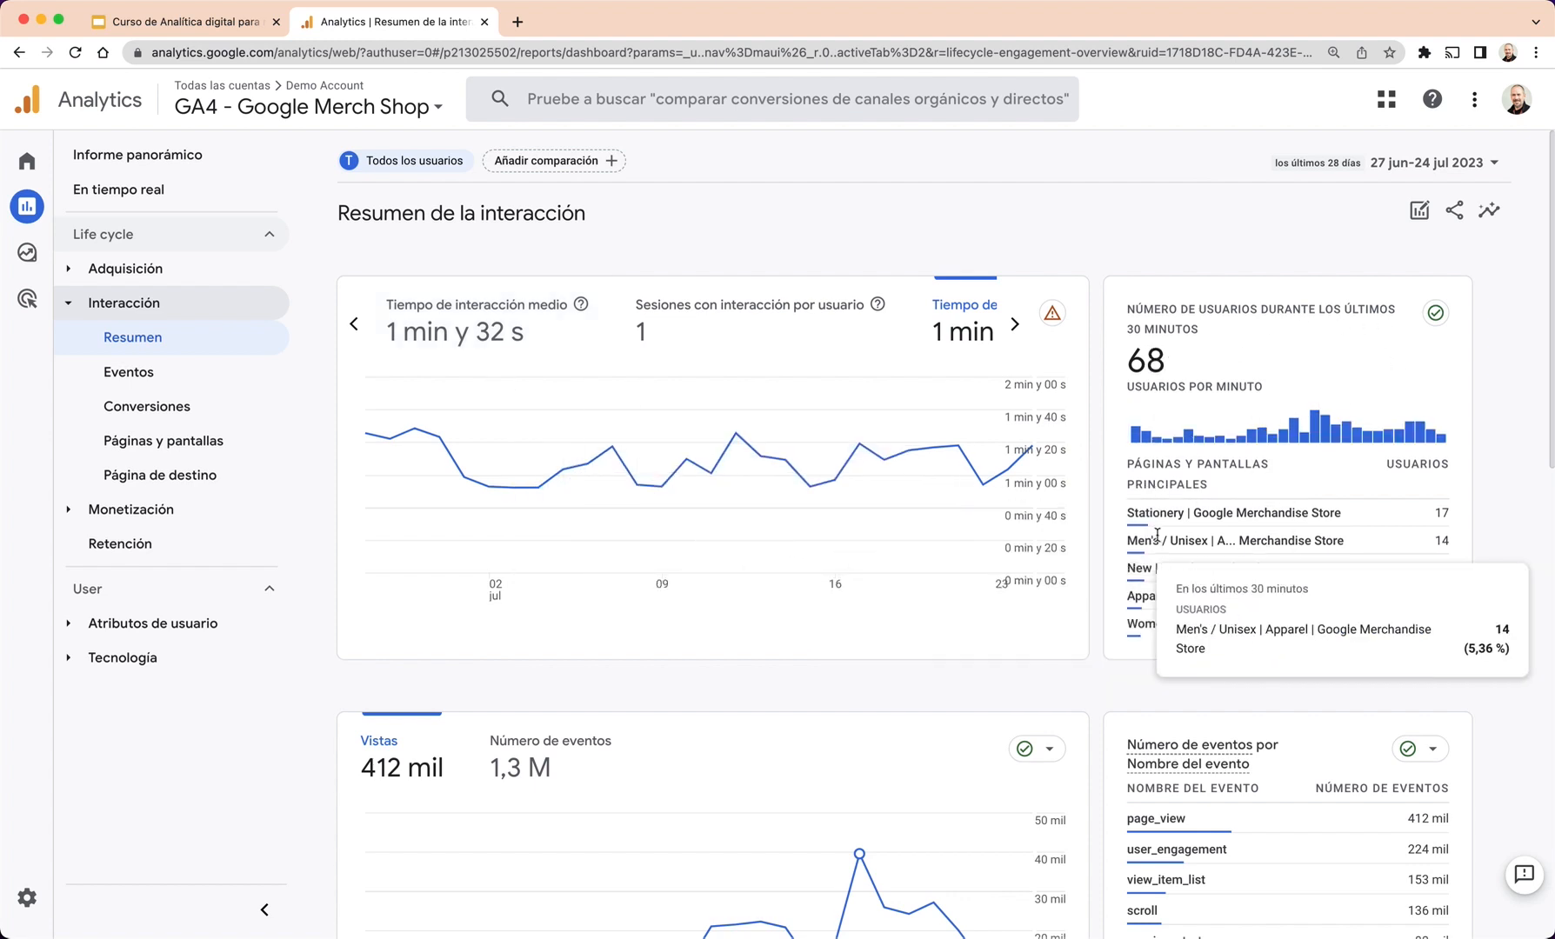
Switch the Vistas chart in the interaction overview to Número de eventos.
scroll(1157, 534, down, 6)
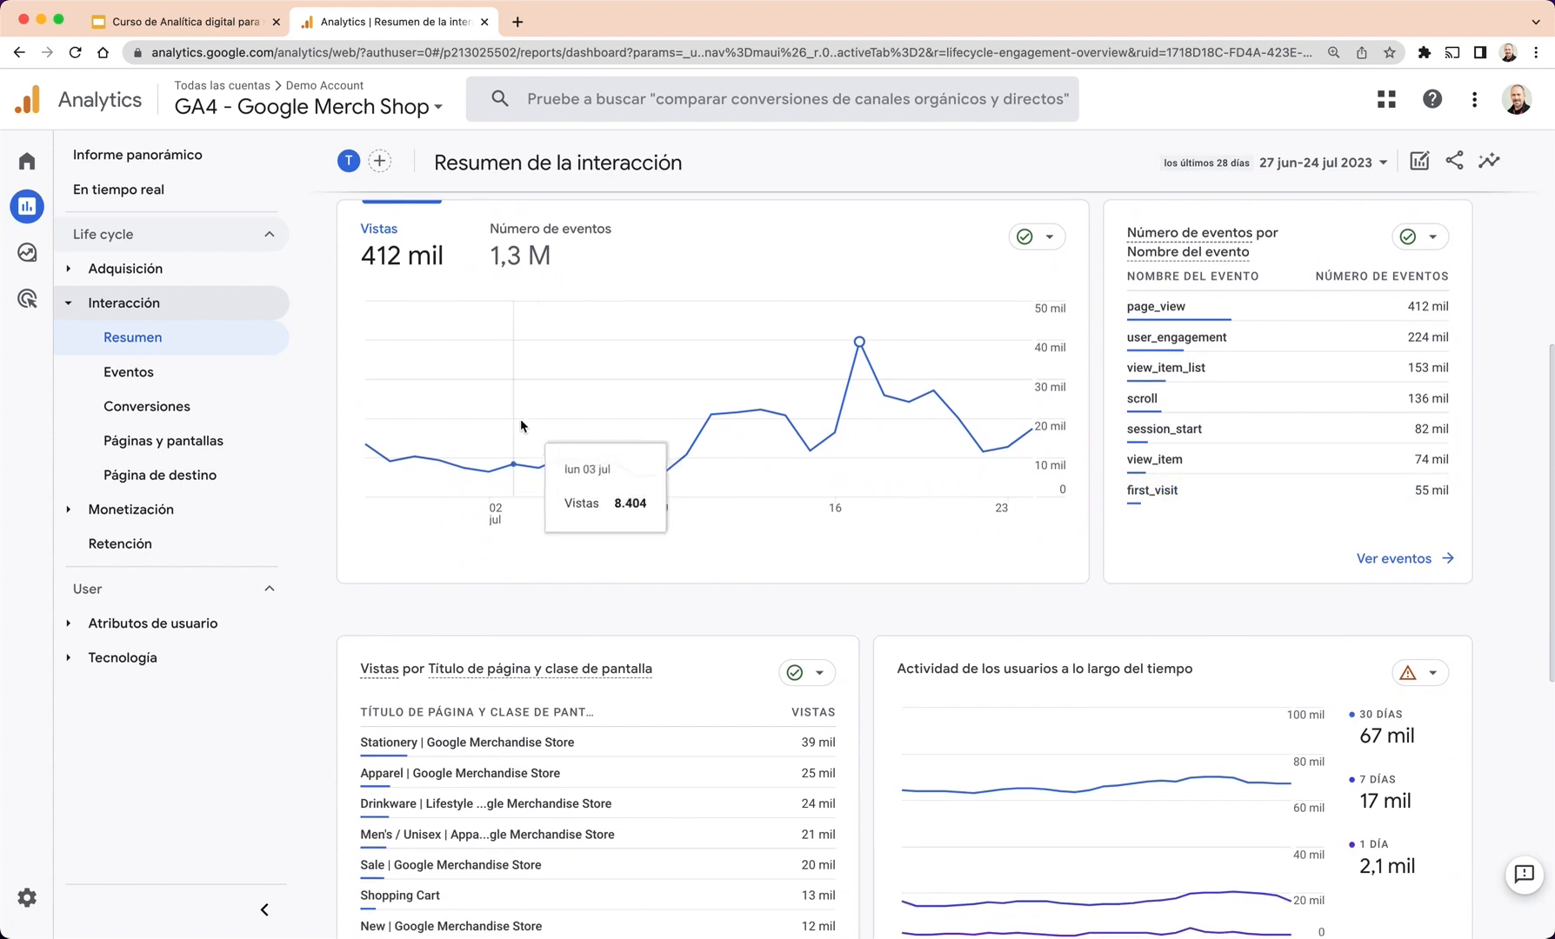
scroll(520, 426, up, 1)
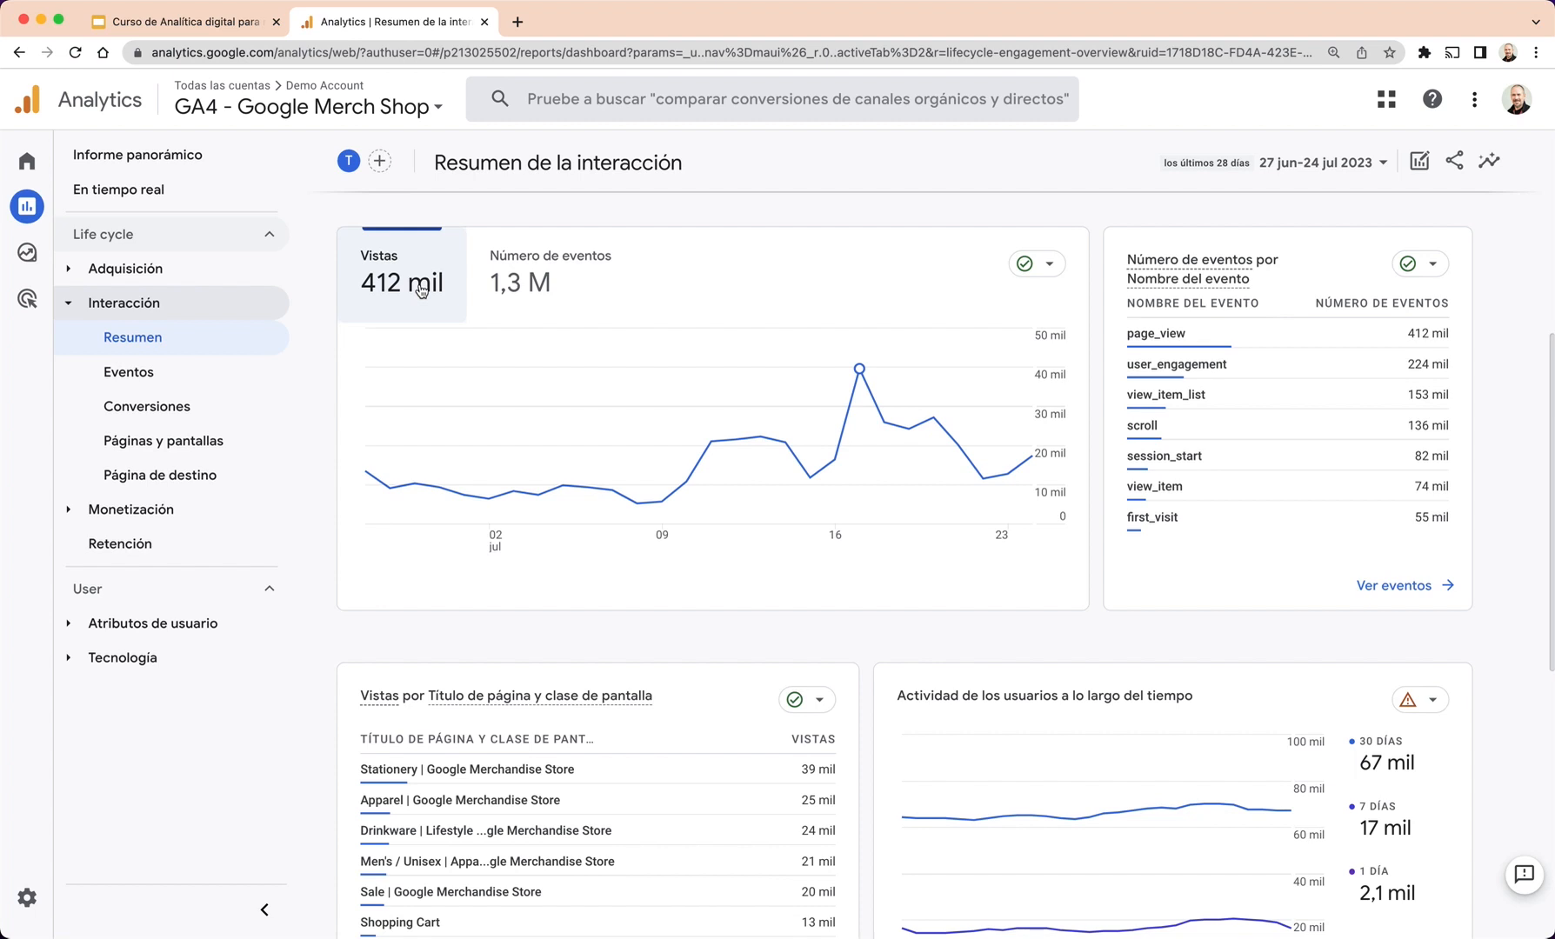
click(507, 288)
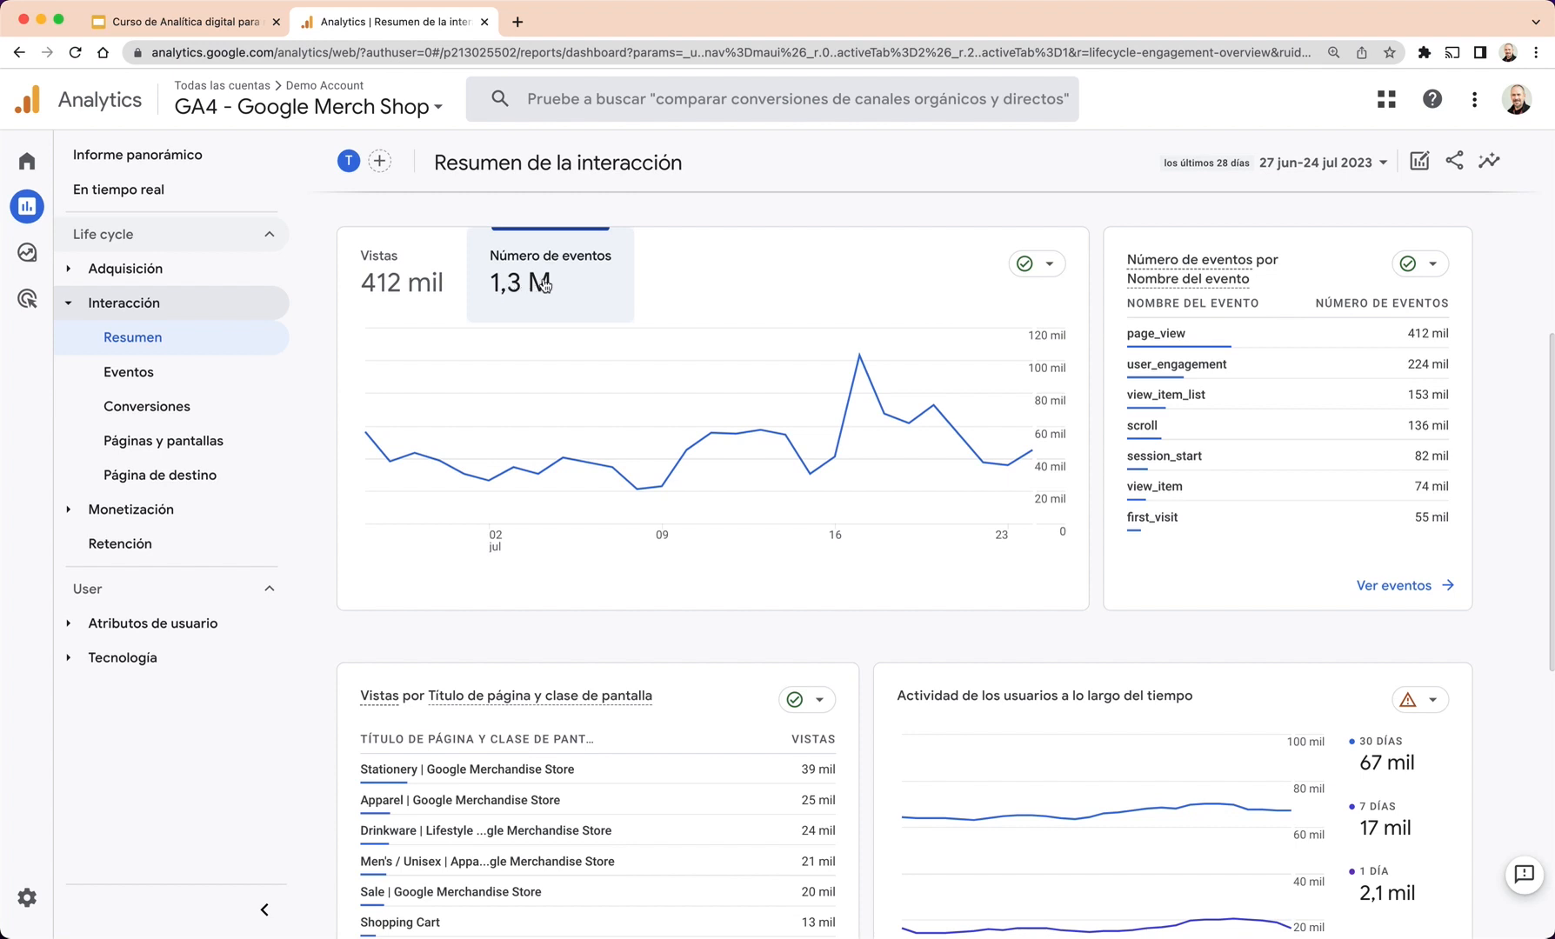
mouse_move(590, 379)
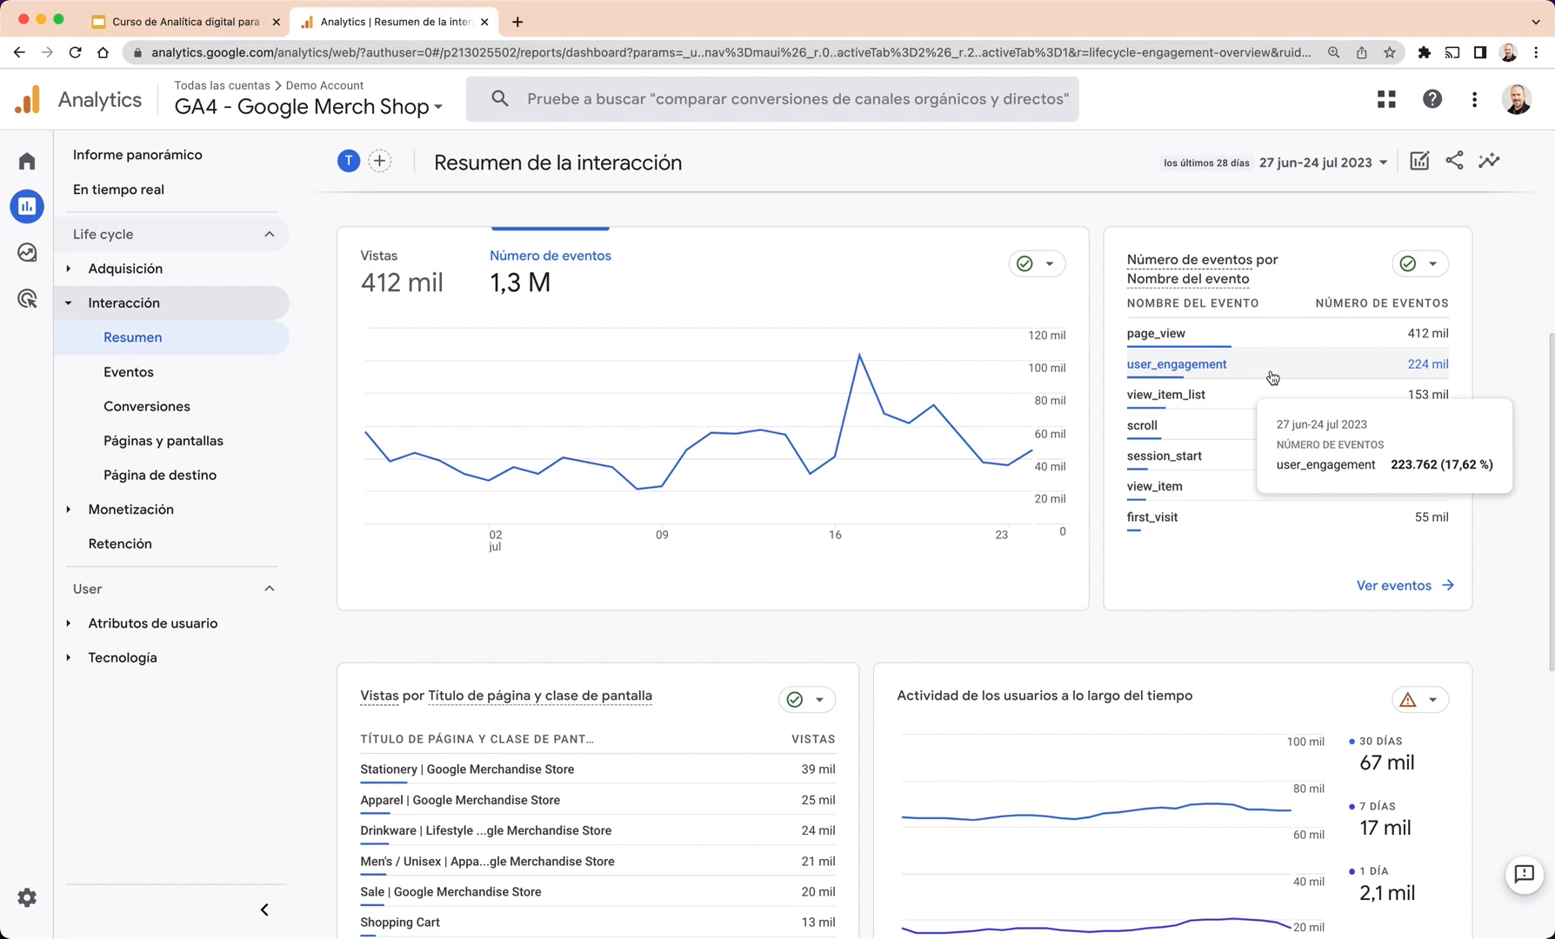
Examine the event counts by event name, including view_item_list, session_start, view_item and first_visit.
scroll(1498, 378, down, 1)
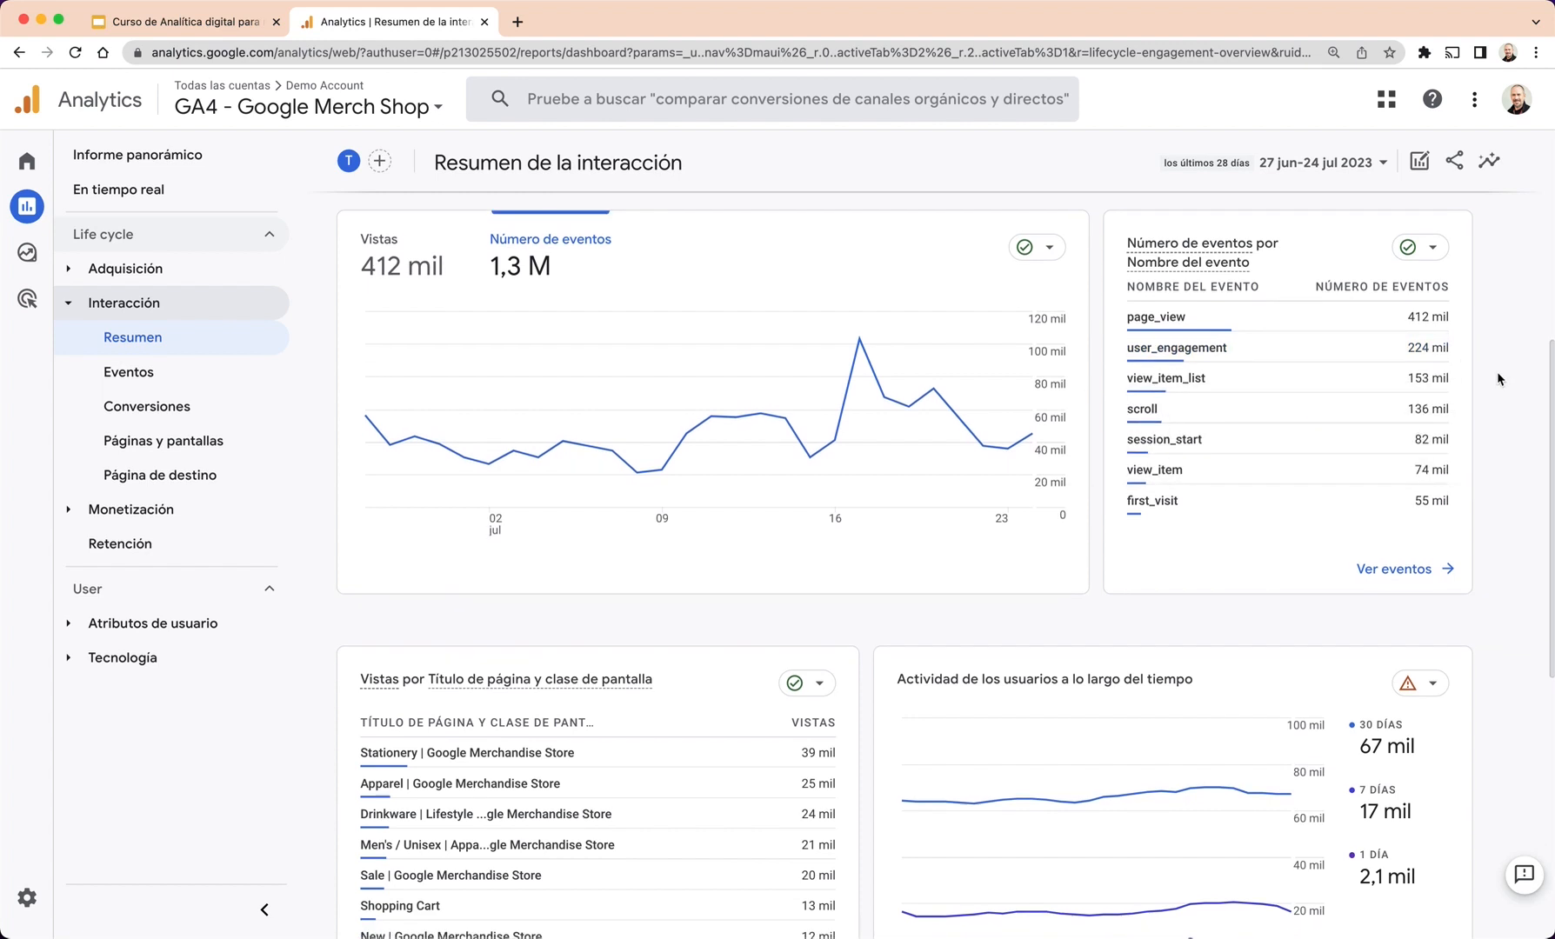
scroll(1498, 379, down, 1)
mouse_move(1237, 380)
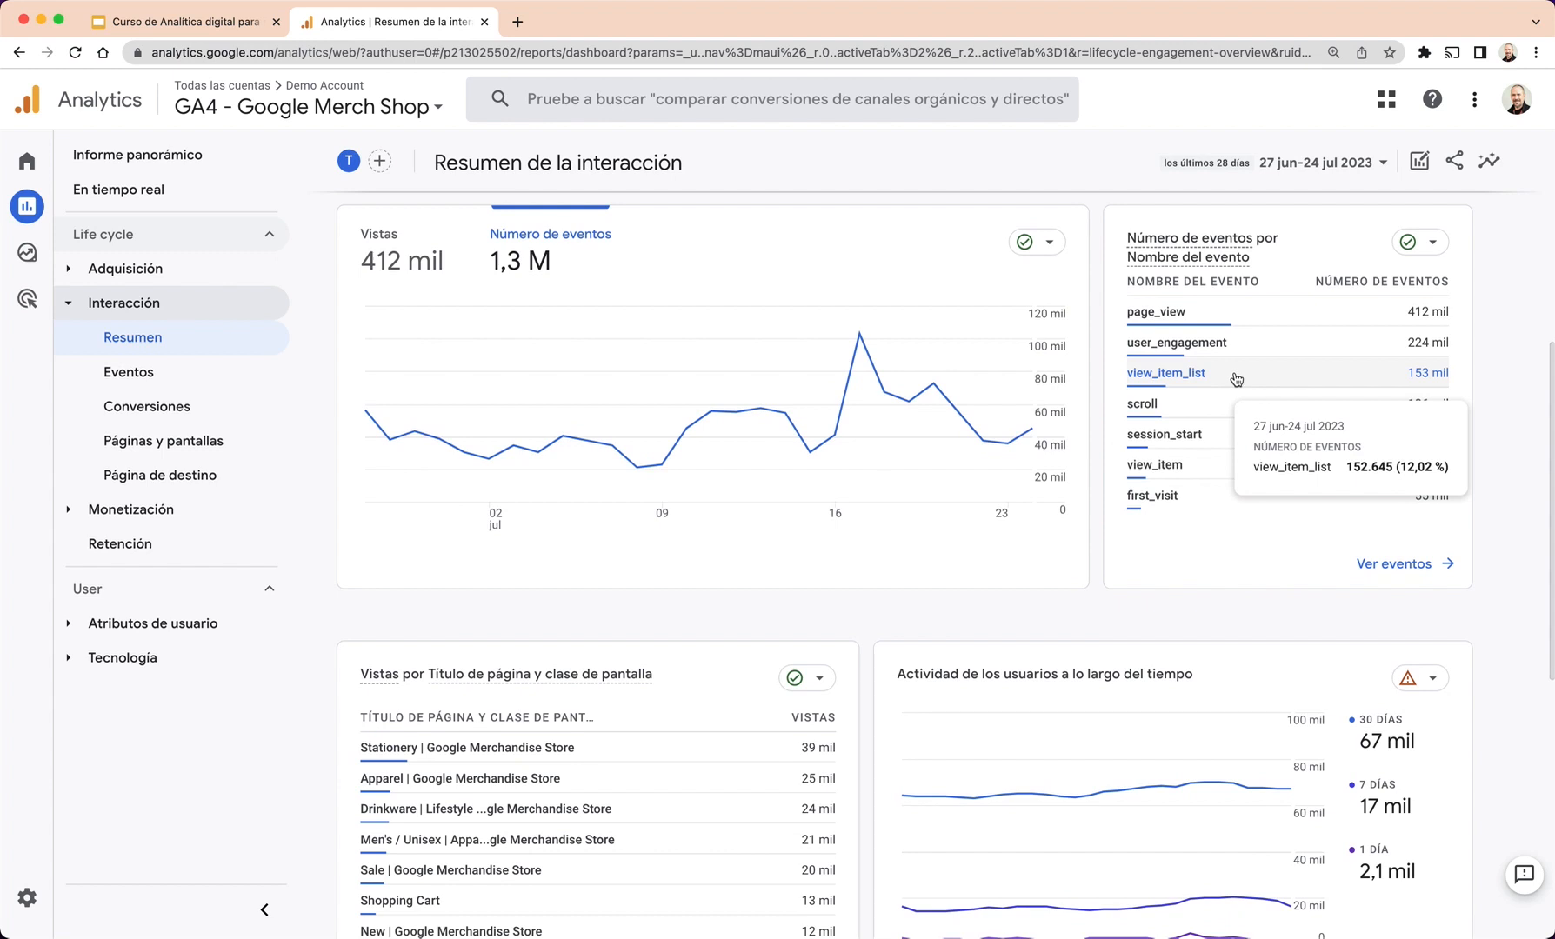
scroll(1237, 379, down, 2)
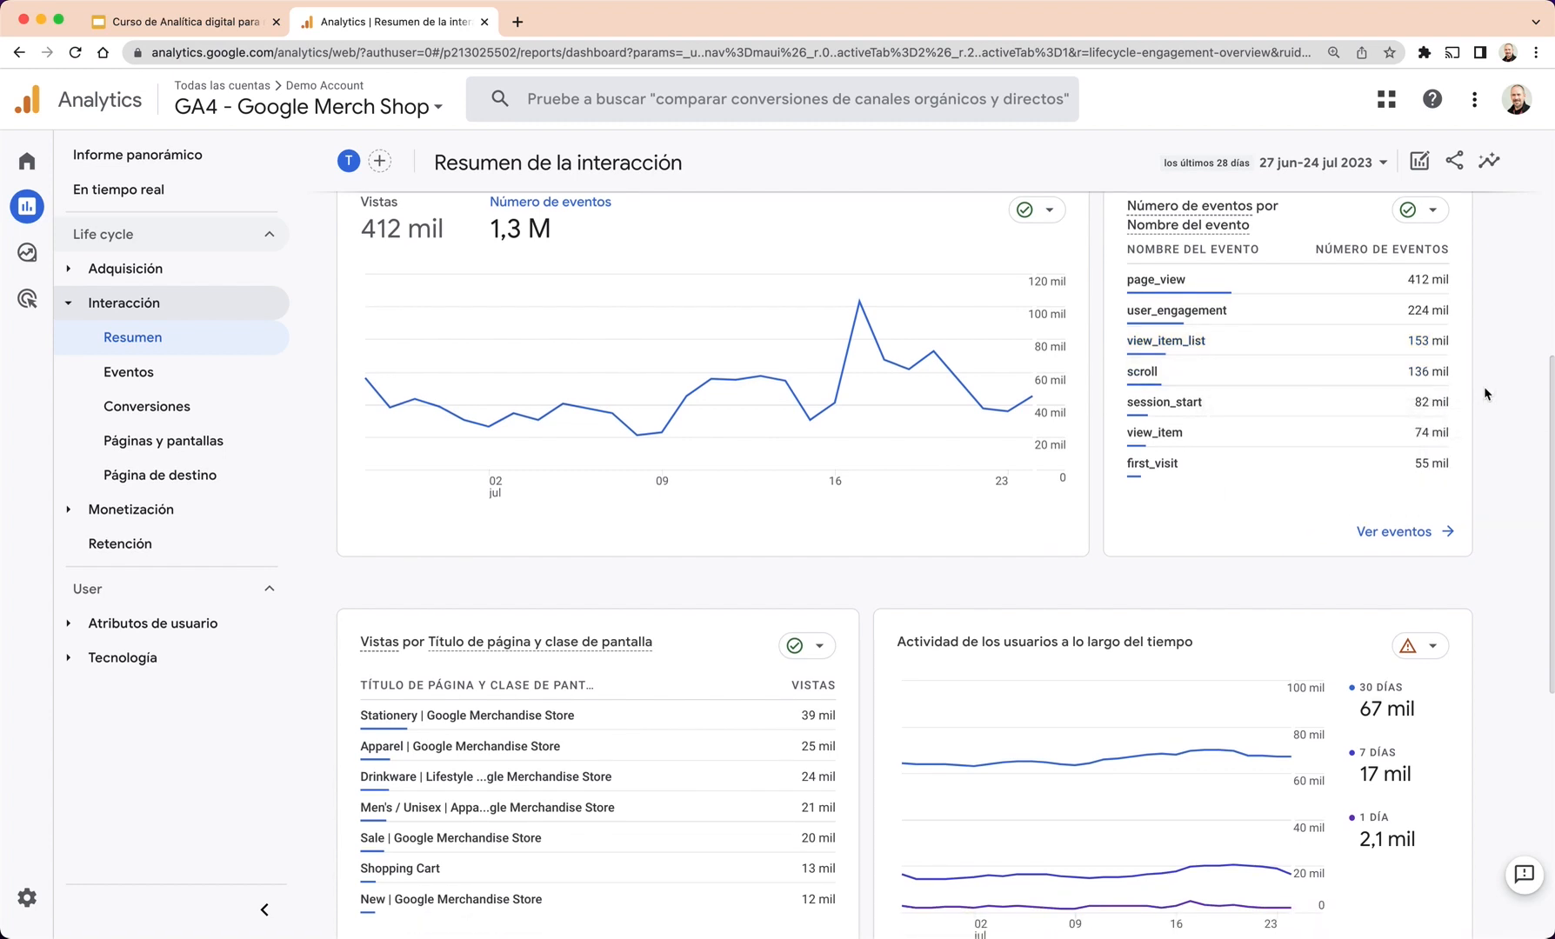
mouse_move(1231, 414)
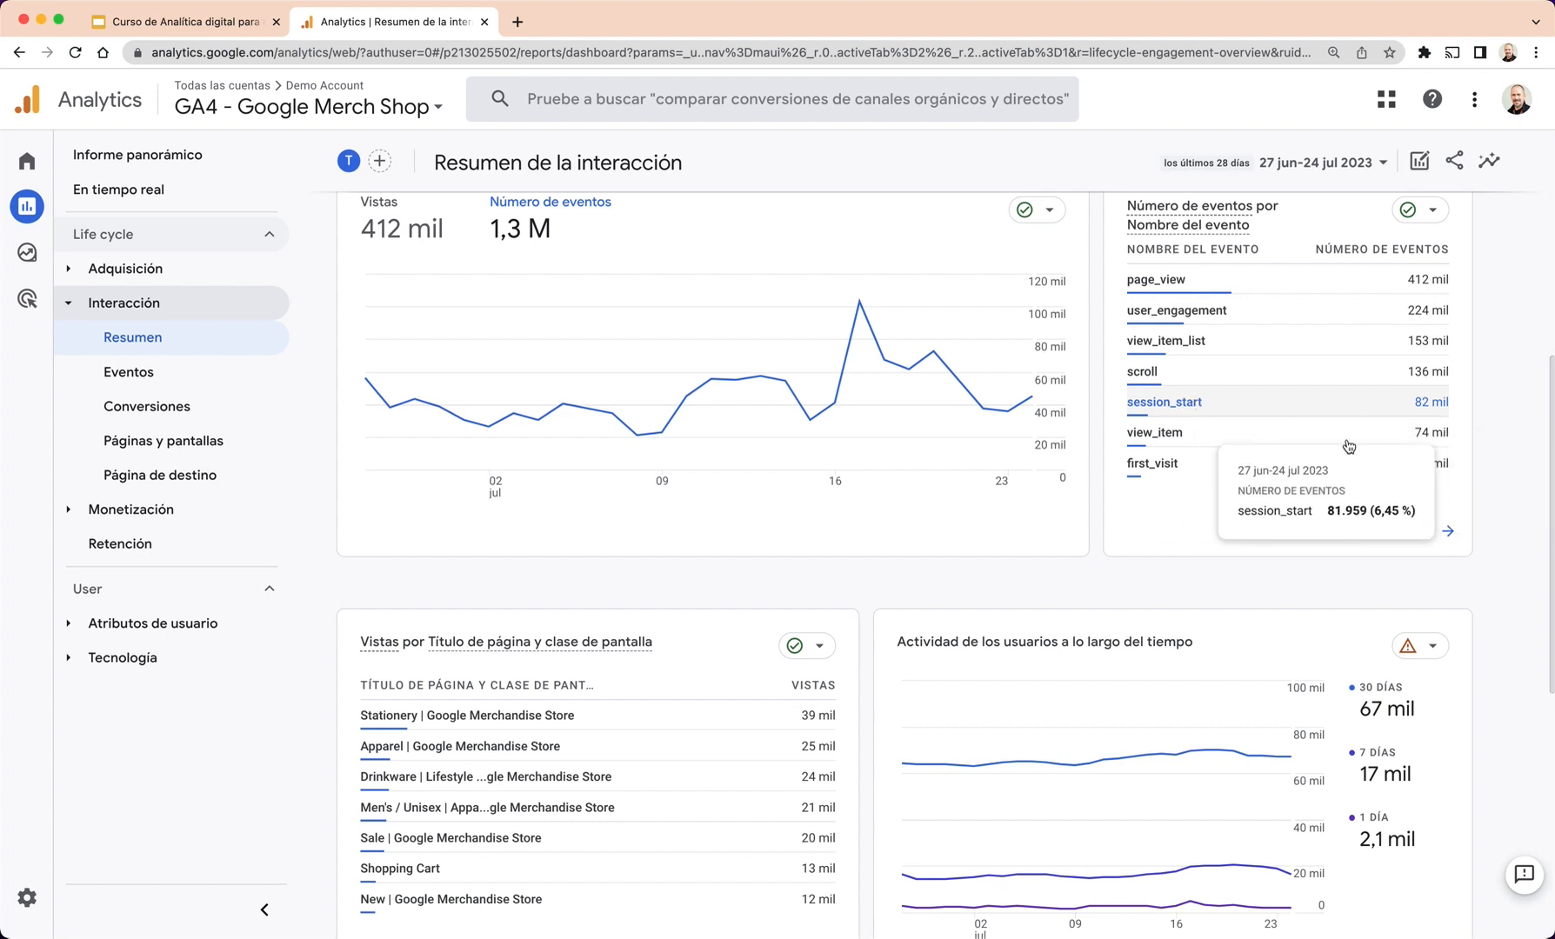
mouse_move(1188, 434)
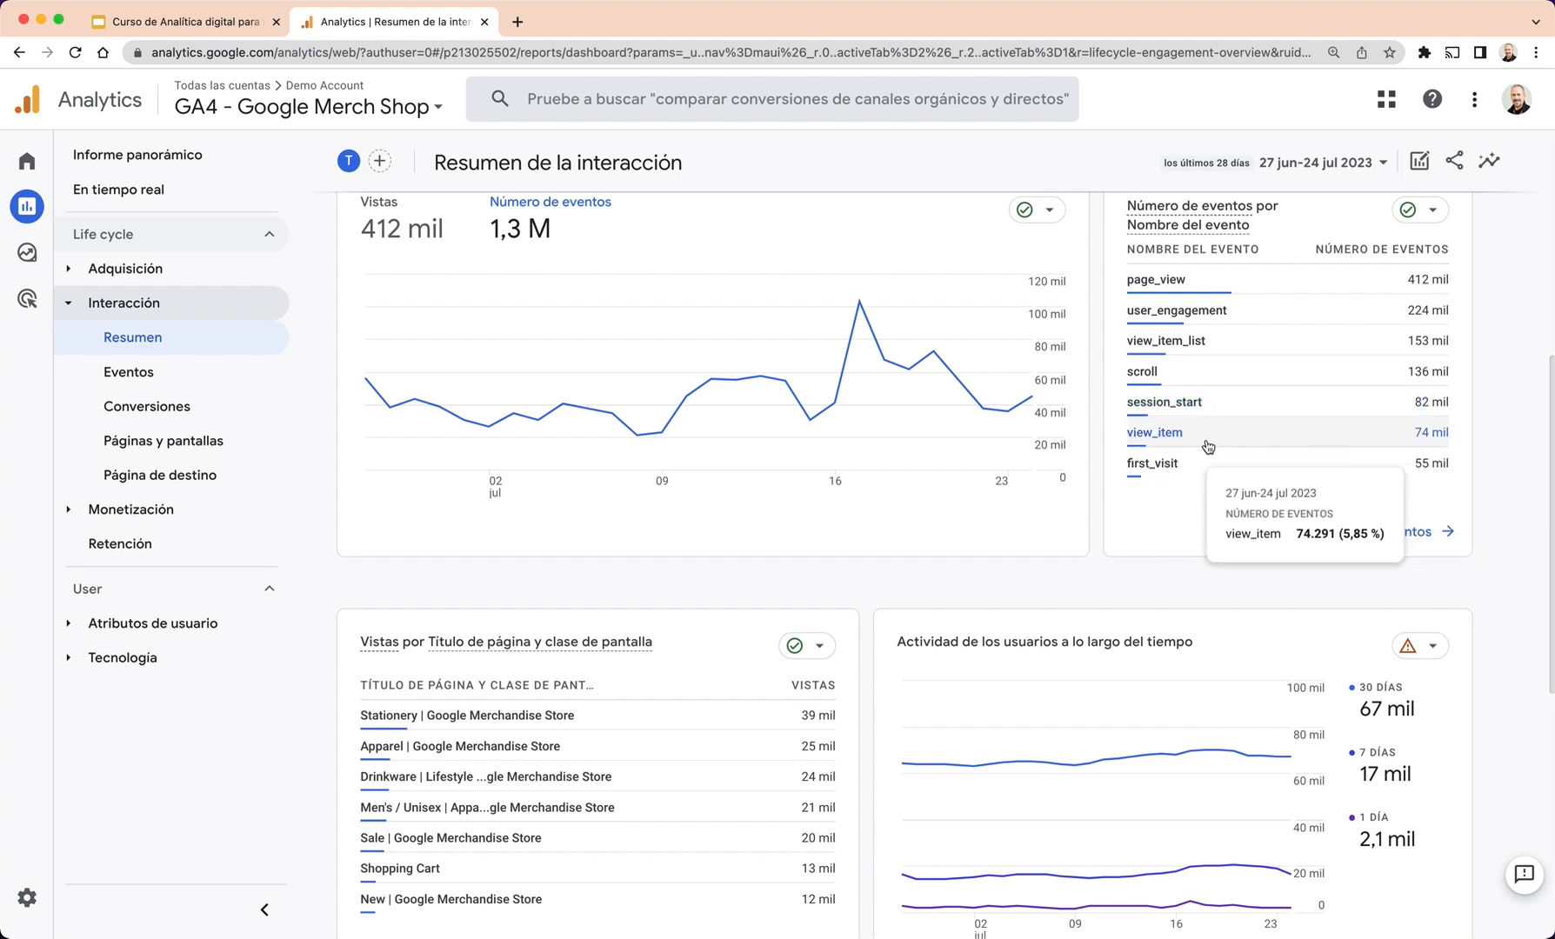
mouse_move(1167, 480)
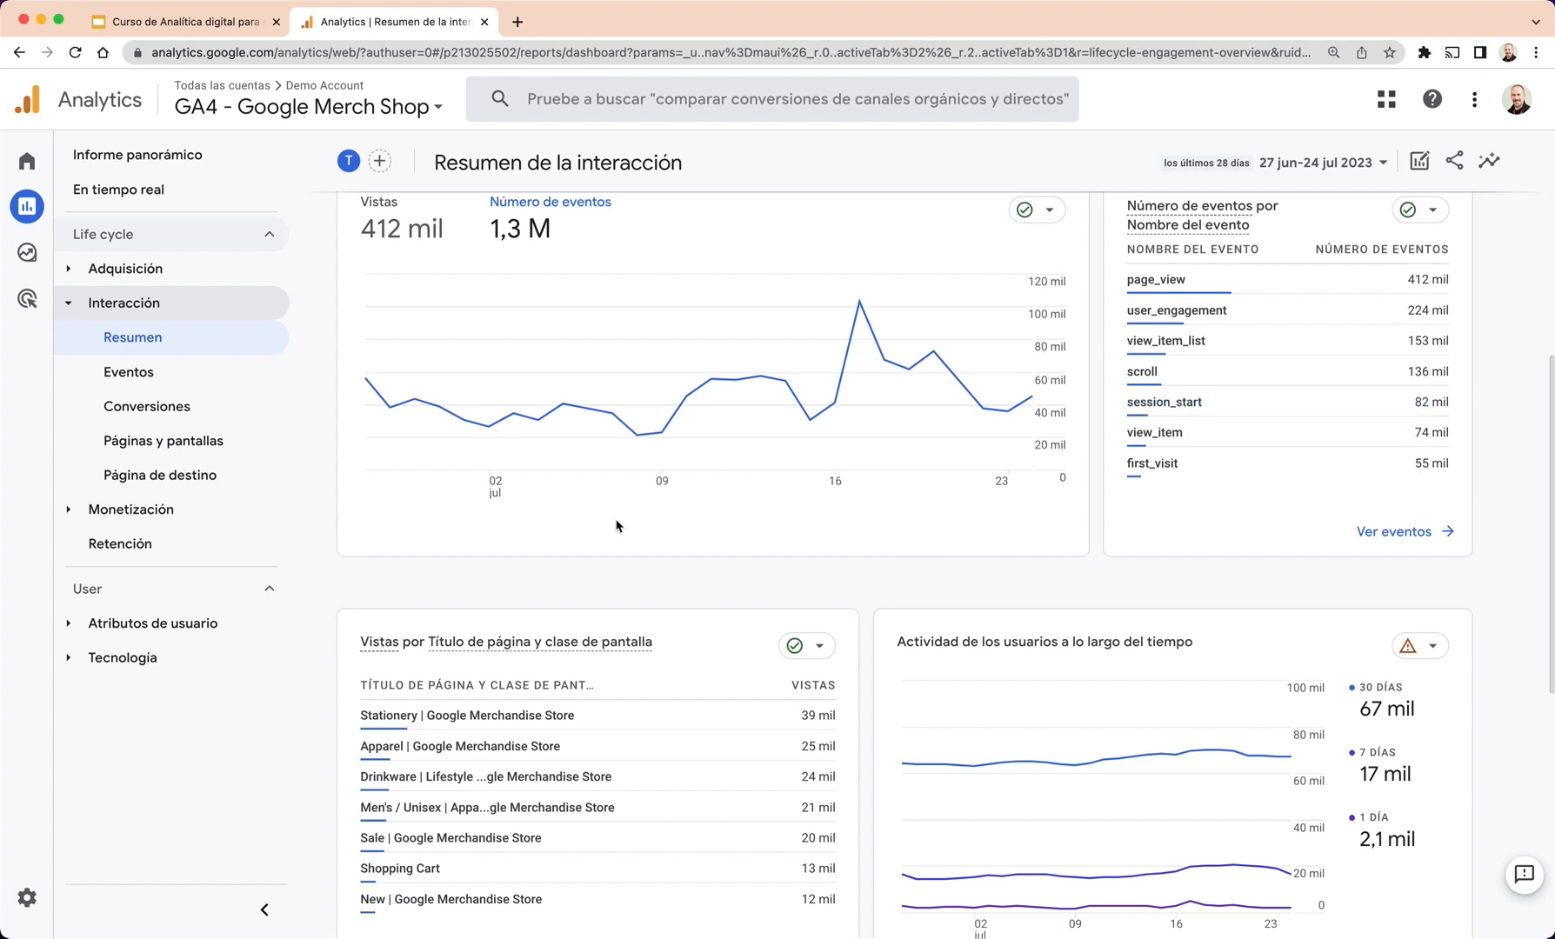
Review the cards for views by page title, user activity over time and Fidelización de usuarios.
scroll(615, 570, down, 2)
scroll(616, 576, down, 2)
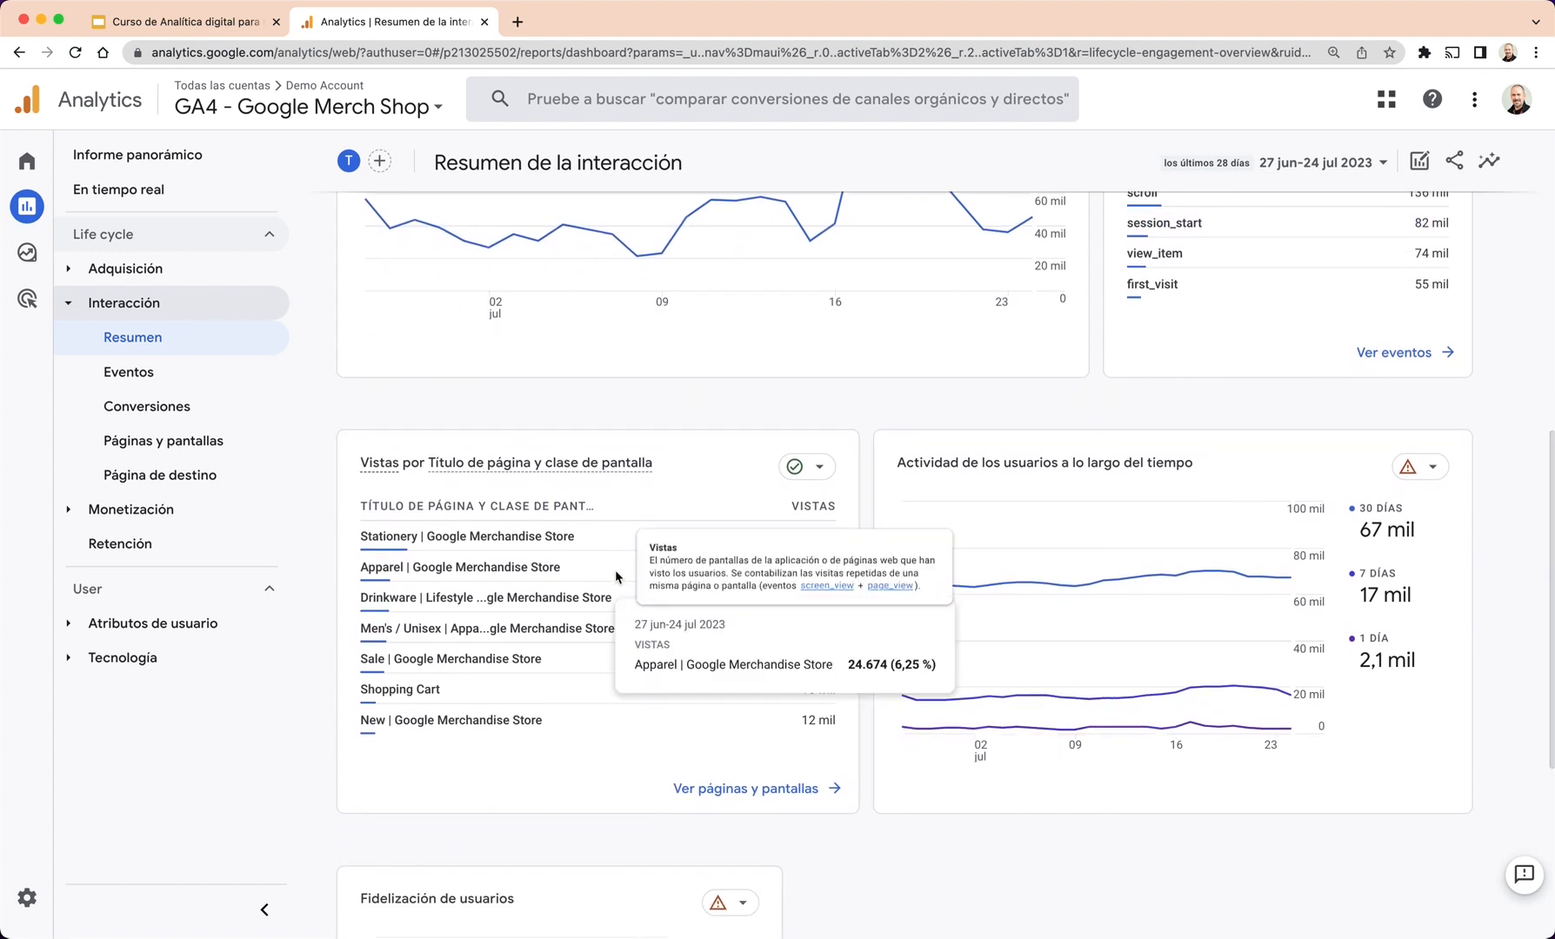
scroll(616, 576, down, 2)
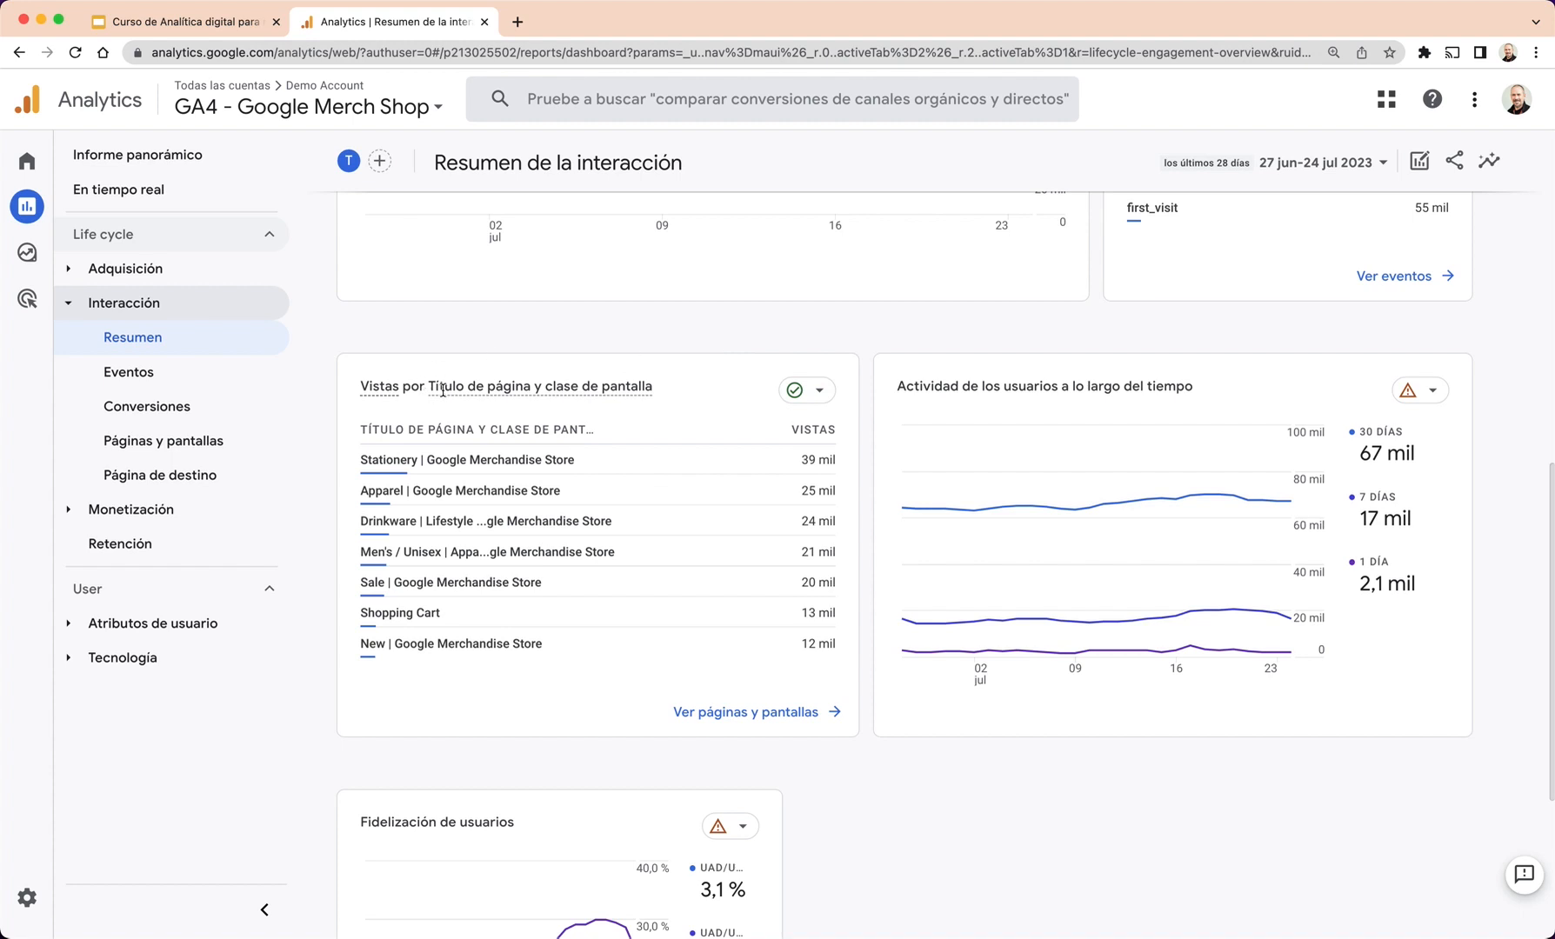
mouse_move(518, 381)
mouse_move(474, 461)
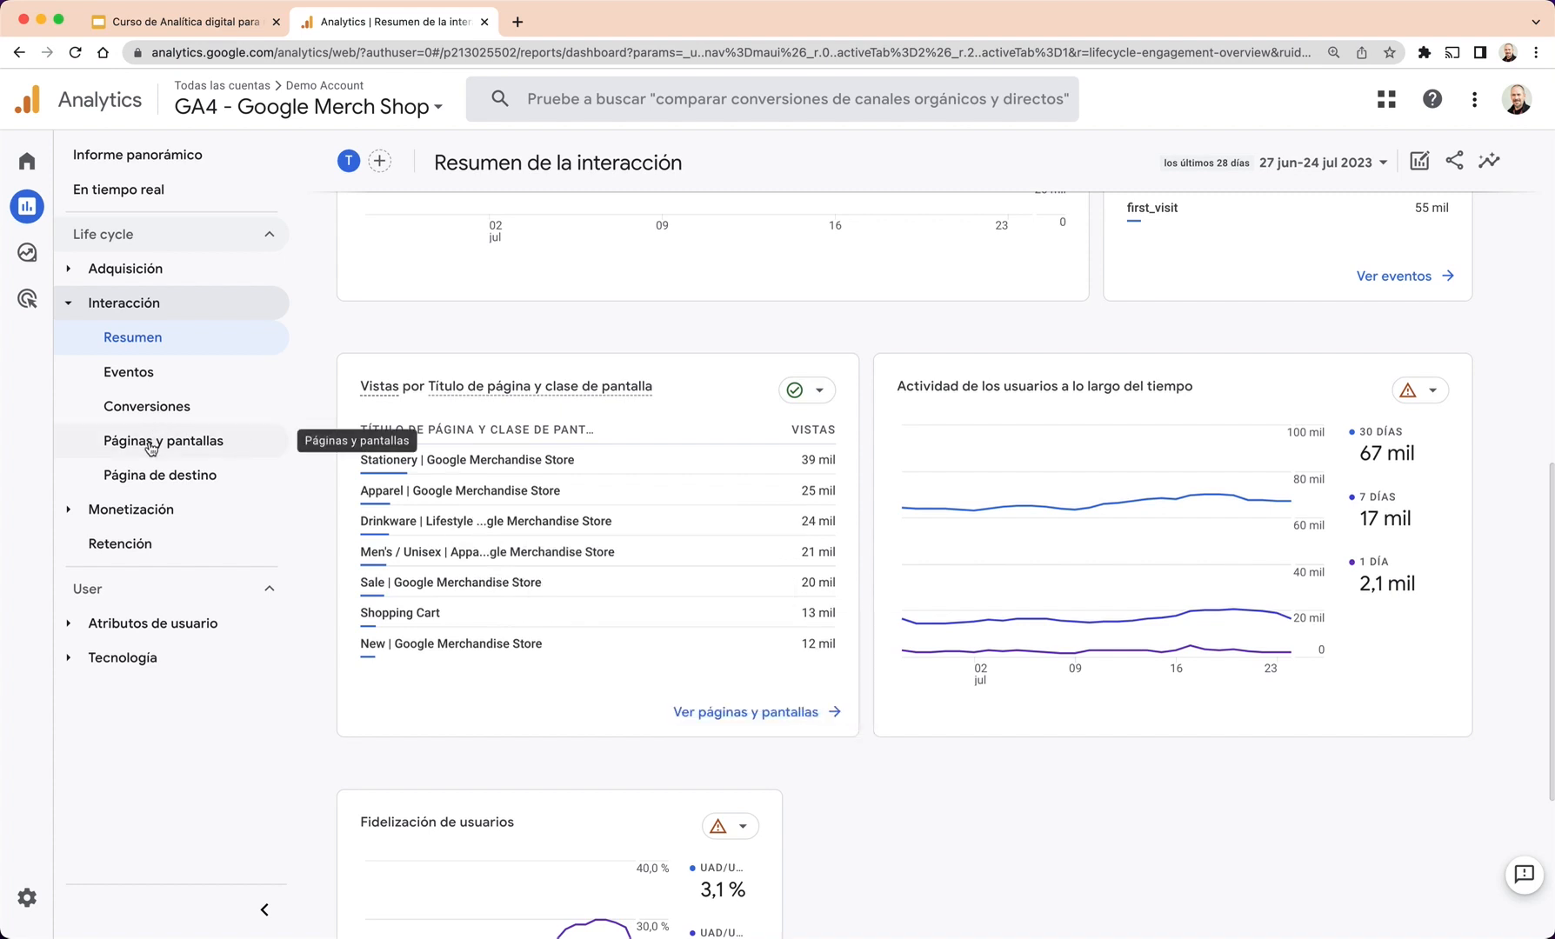
mouse_move(1011, 524)
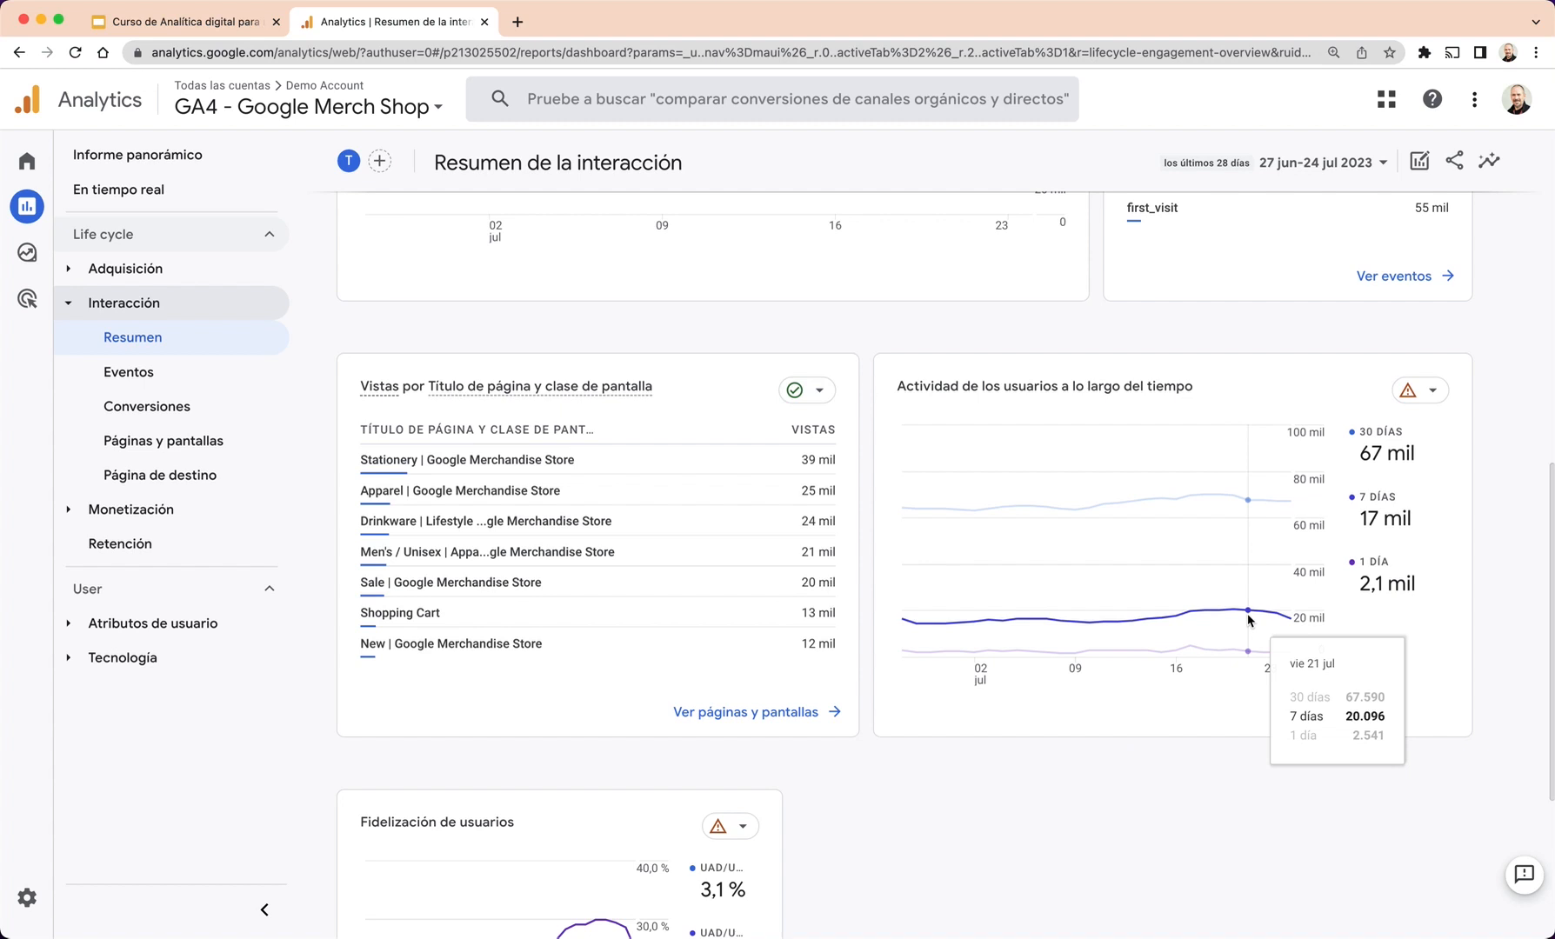
scroll(1250, 619, down, 3)
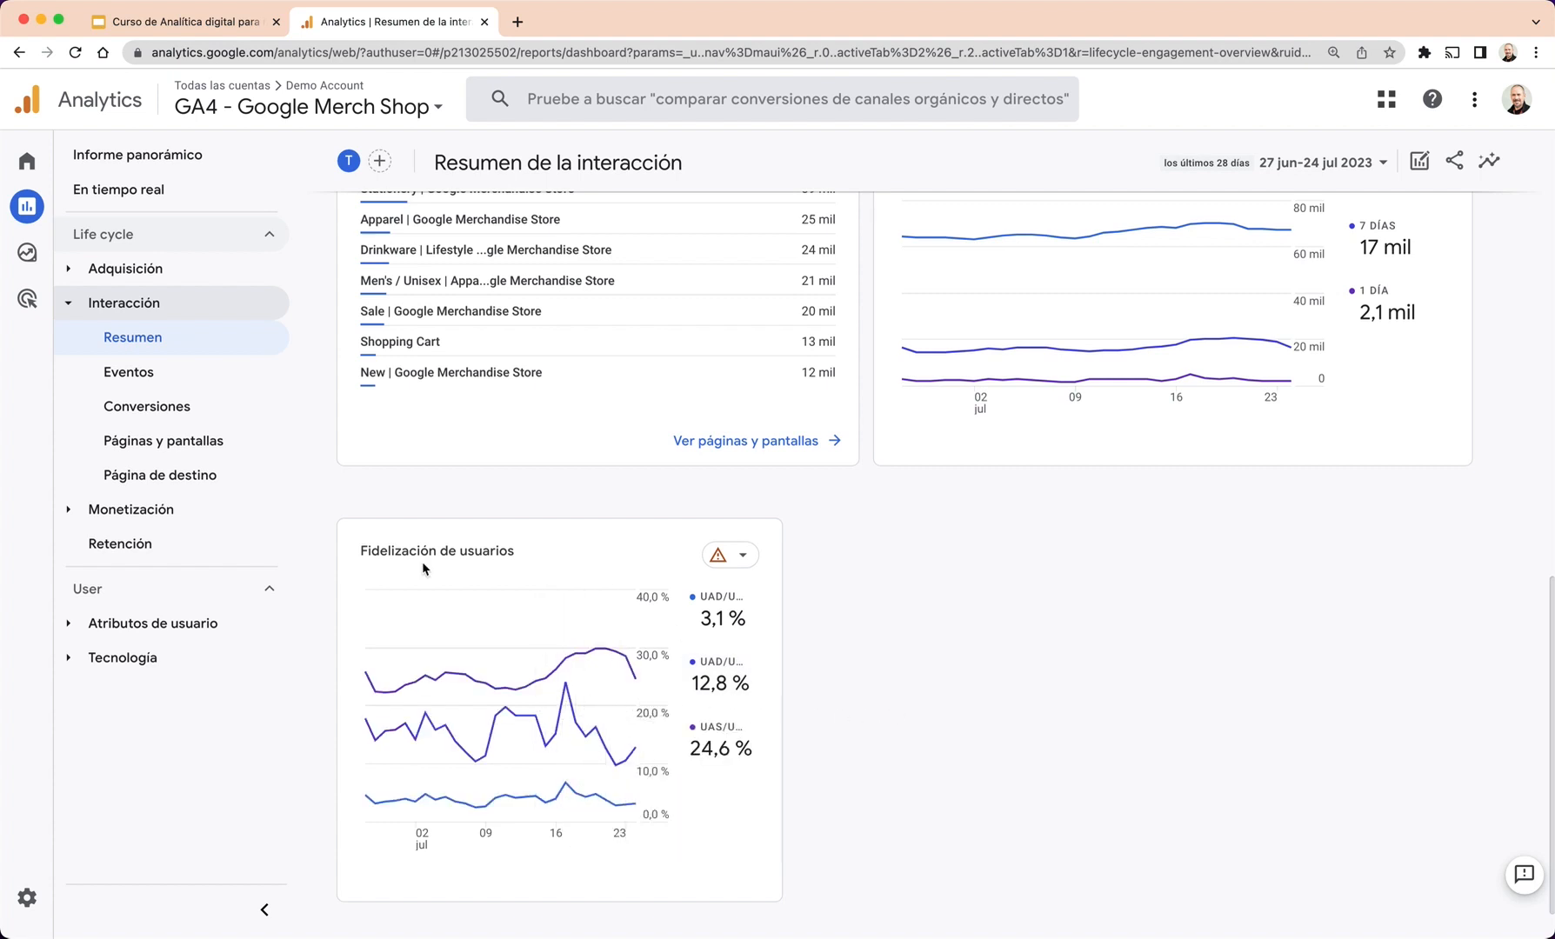
Open the Eventos report under Interacción.
click(114, 380)
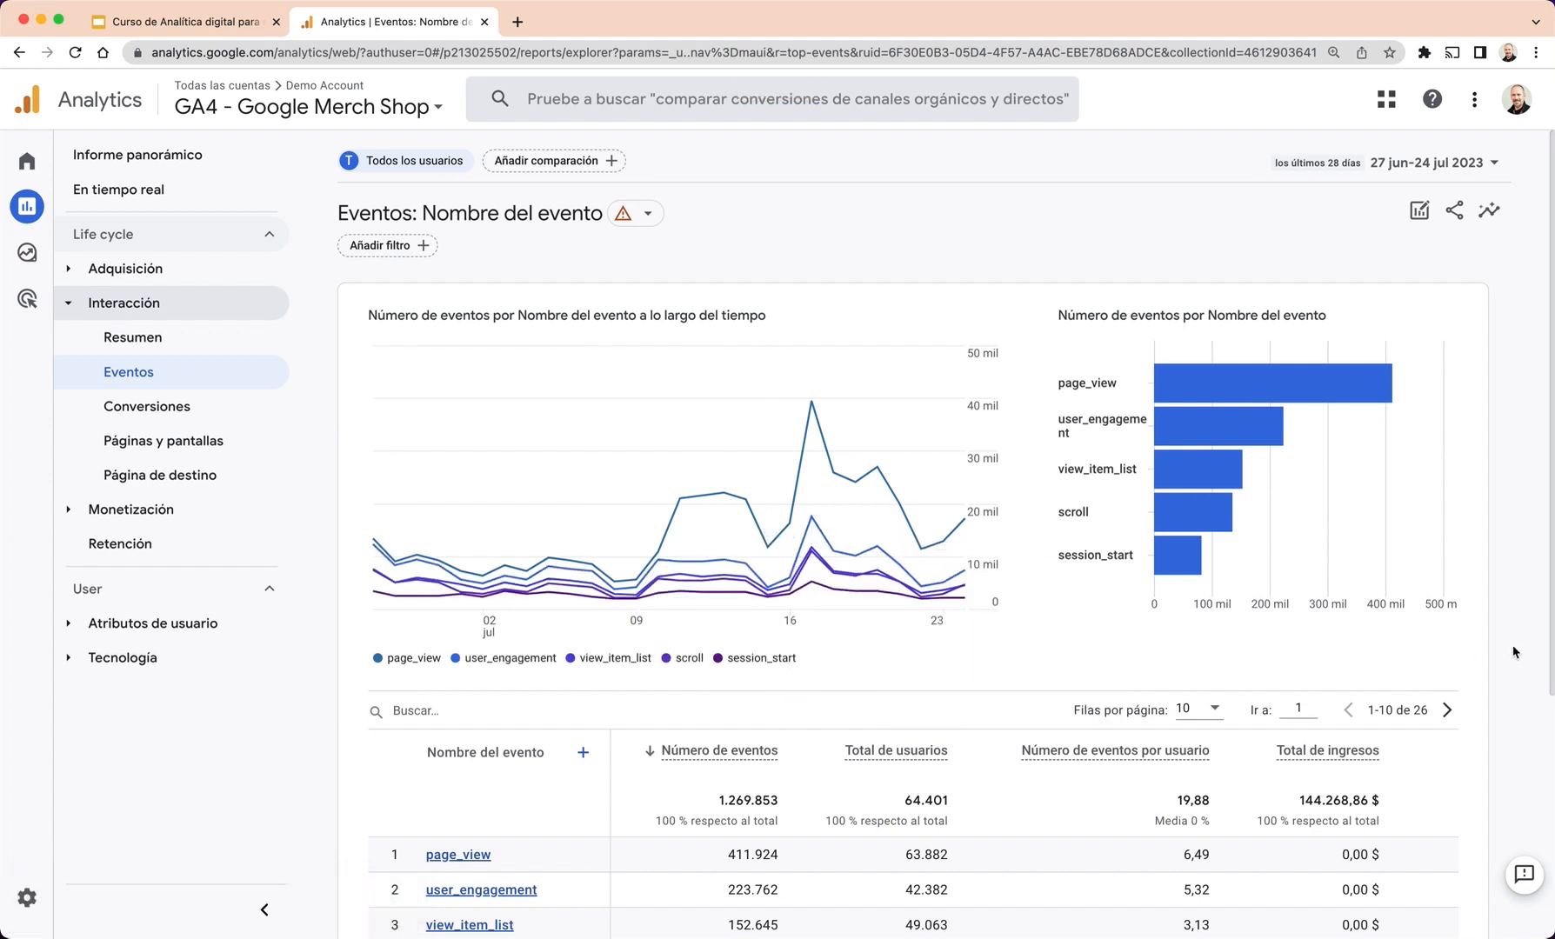
Review the event table in the Eventos report, paging through all rows to the final page.
scroll(1514, 652, down, 3)
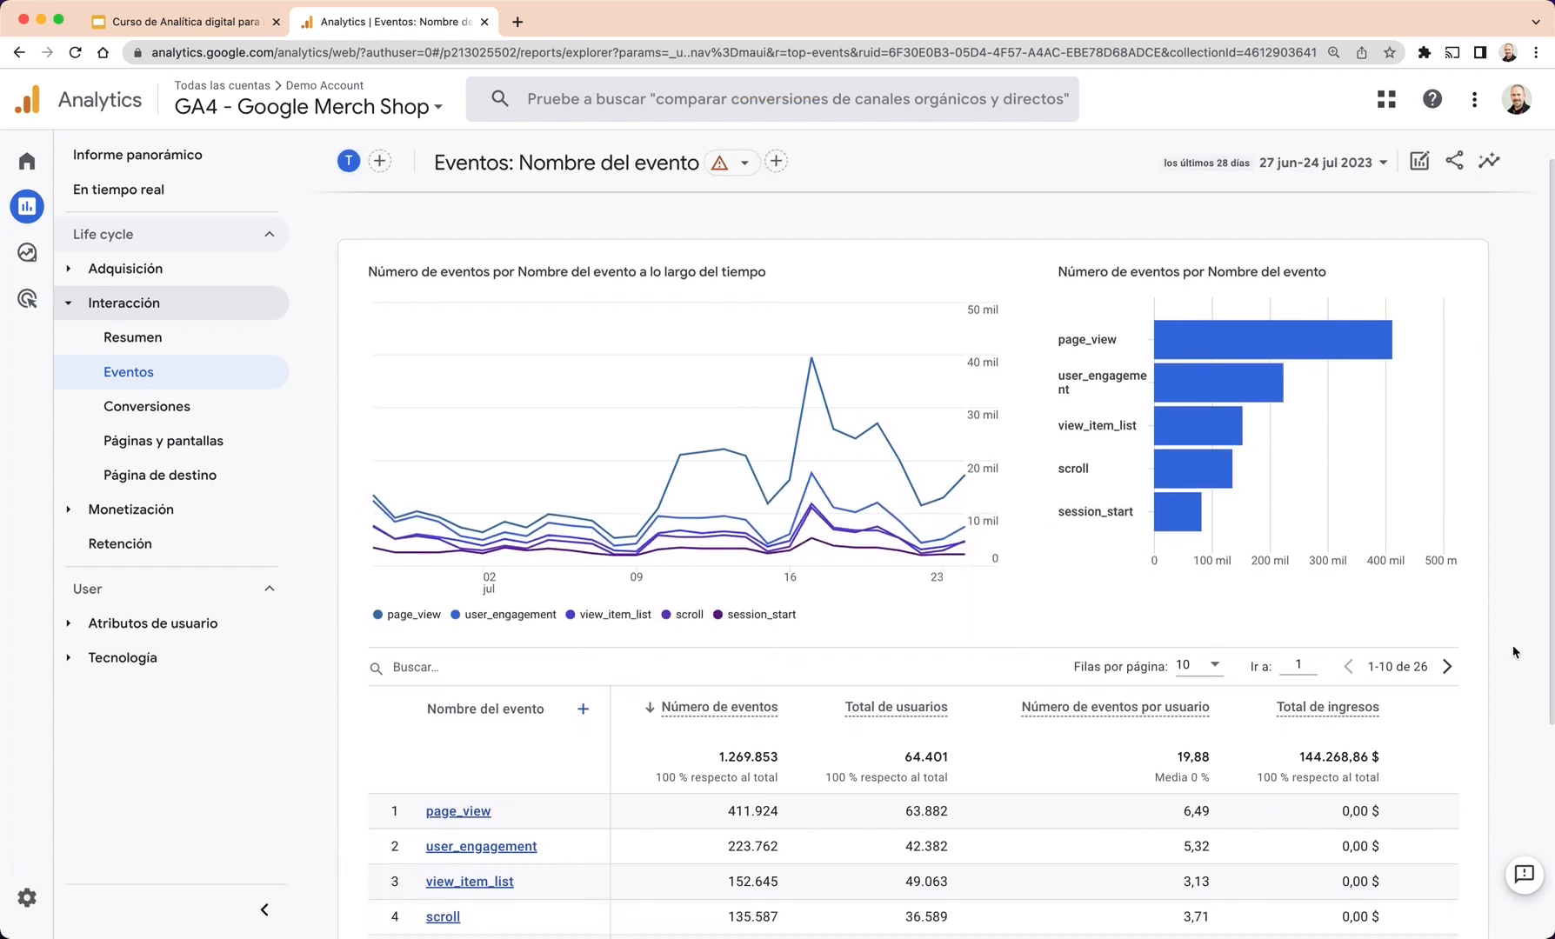
scroll(1513, 653, down, 4)
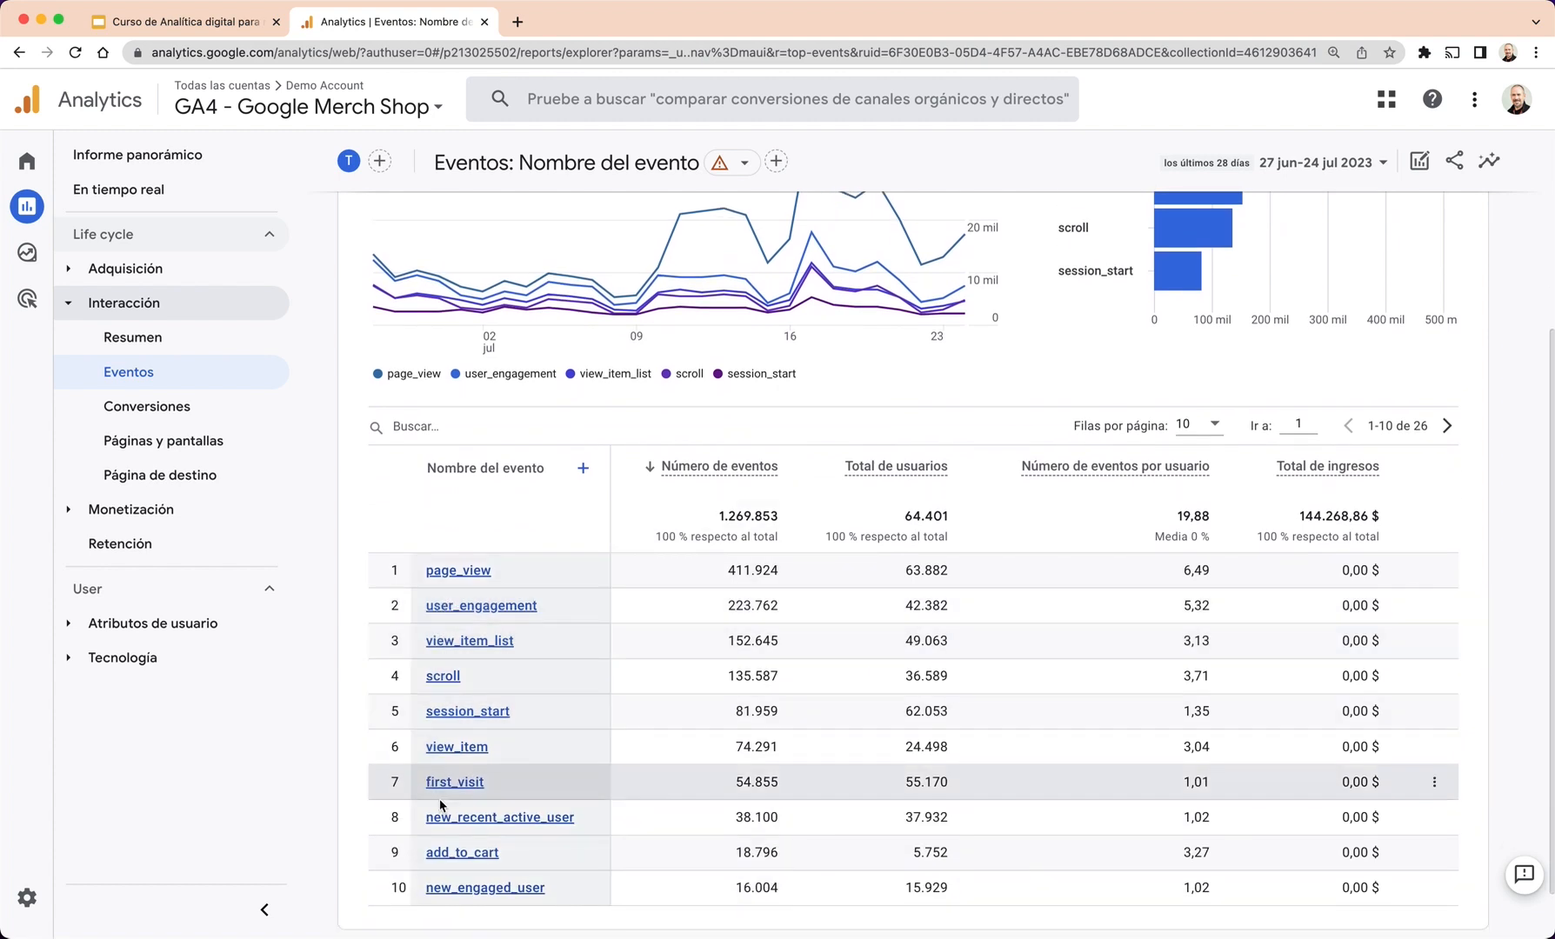
scroll(444, 783, down, 1)
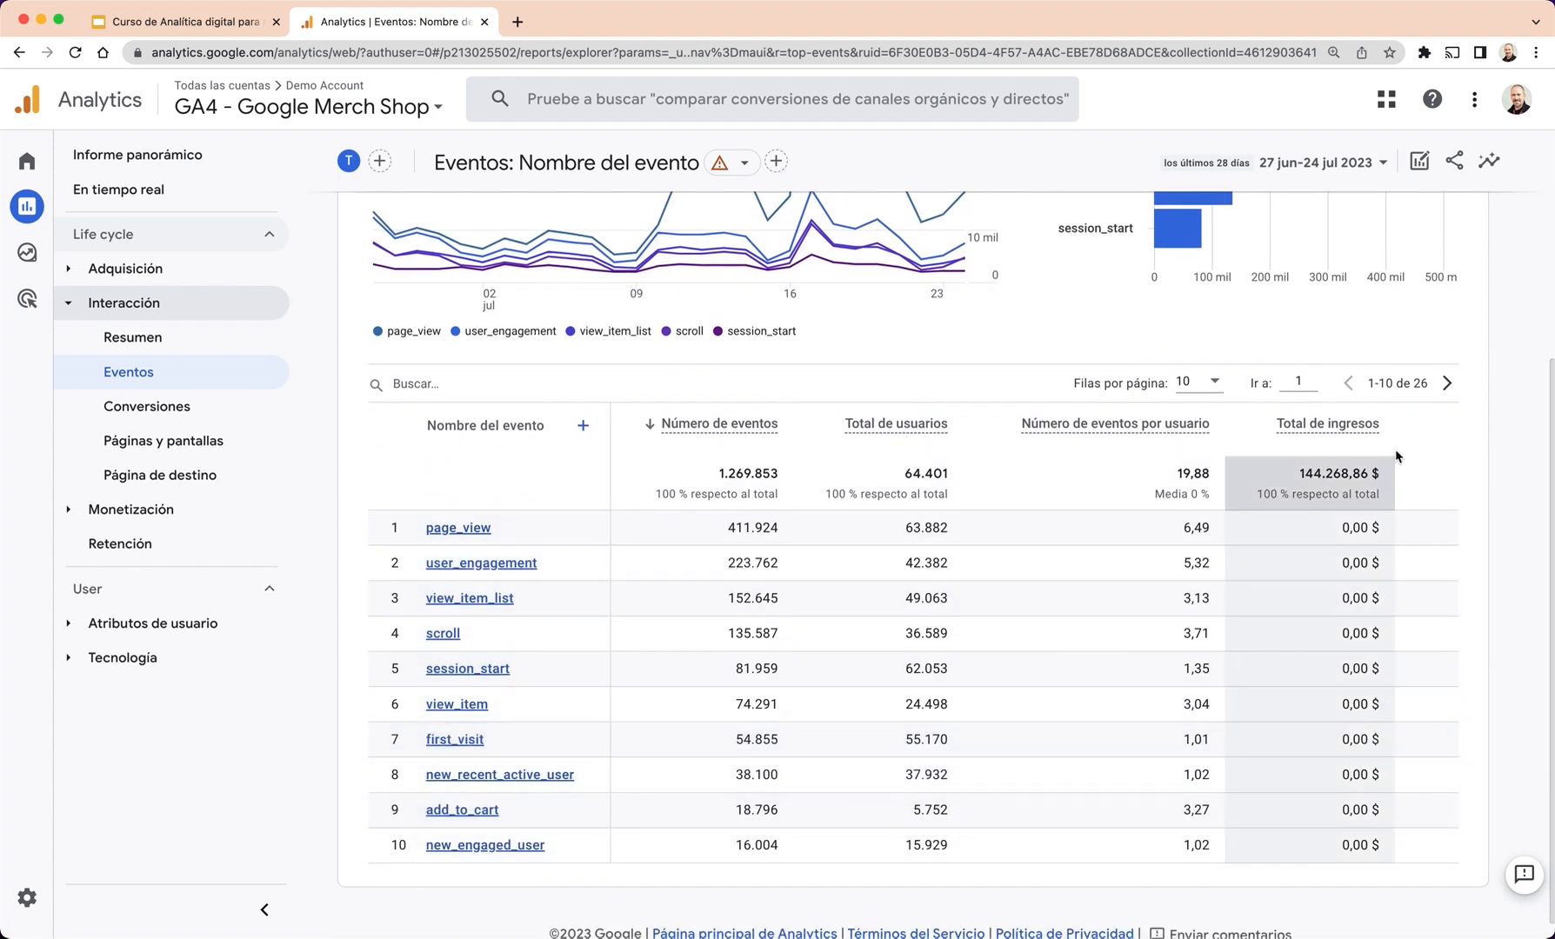
click(1448, 382)
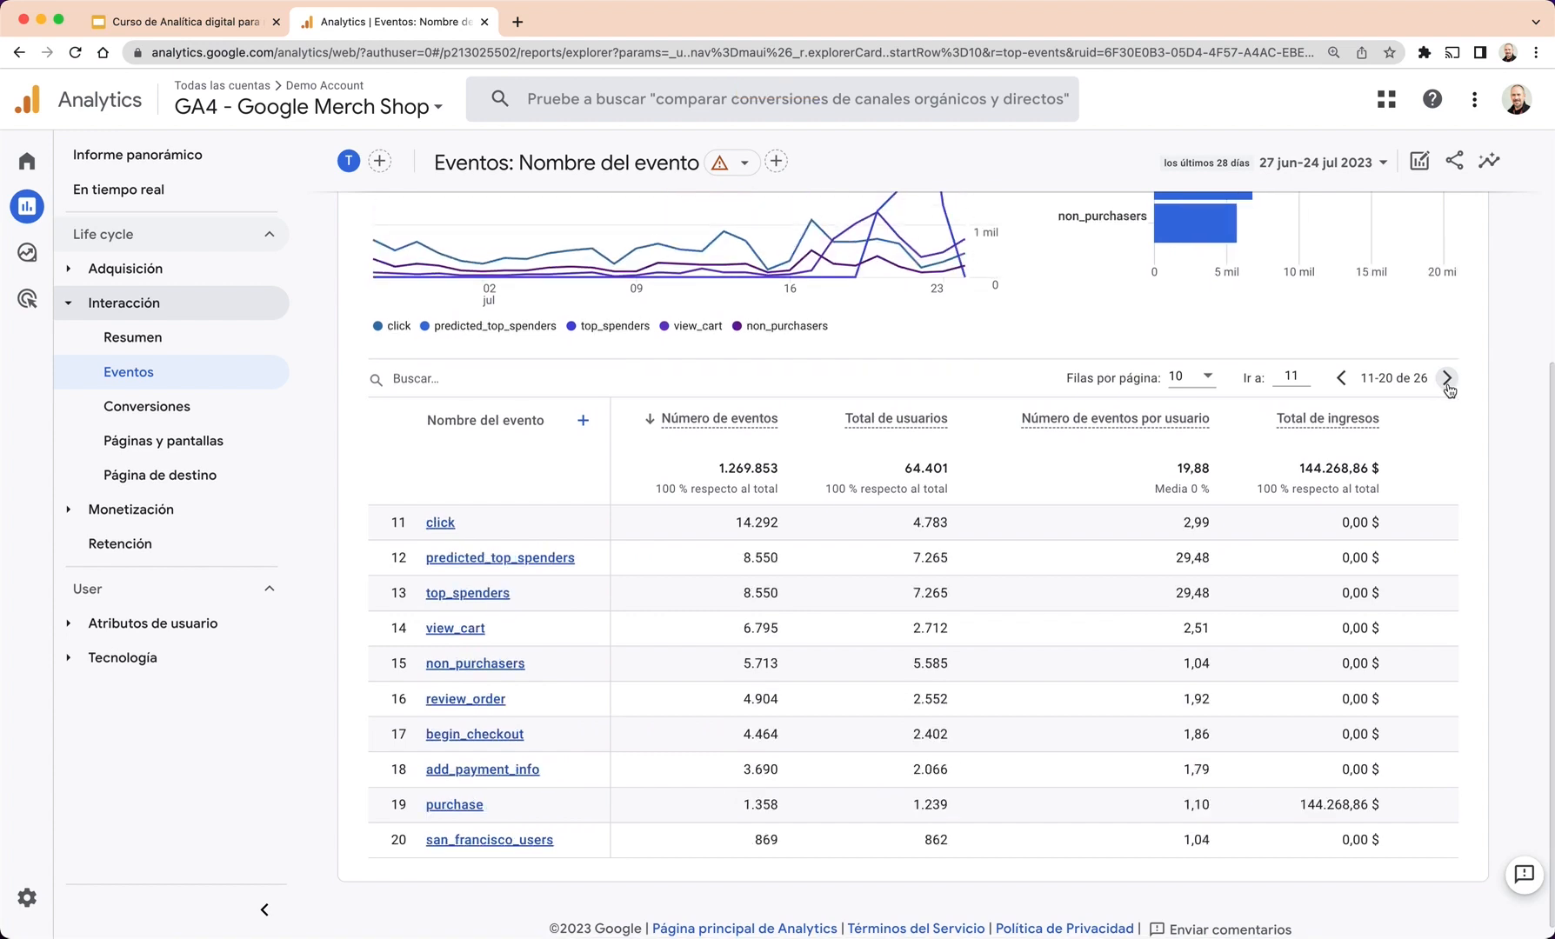
click(1448, 380)
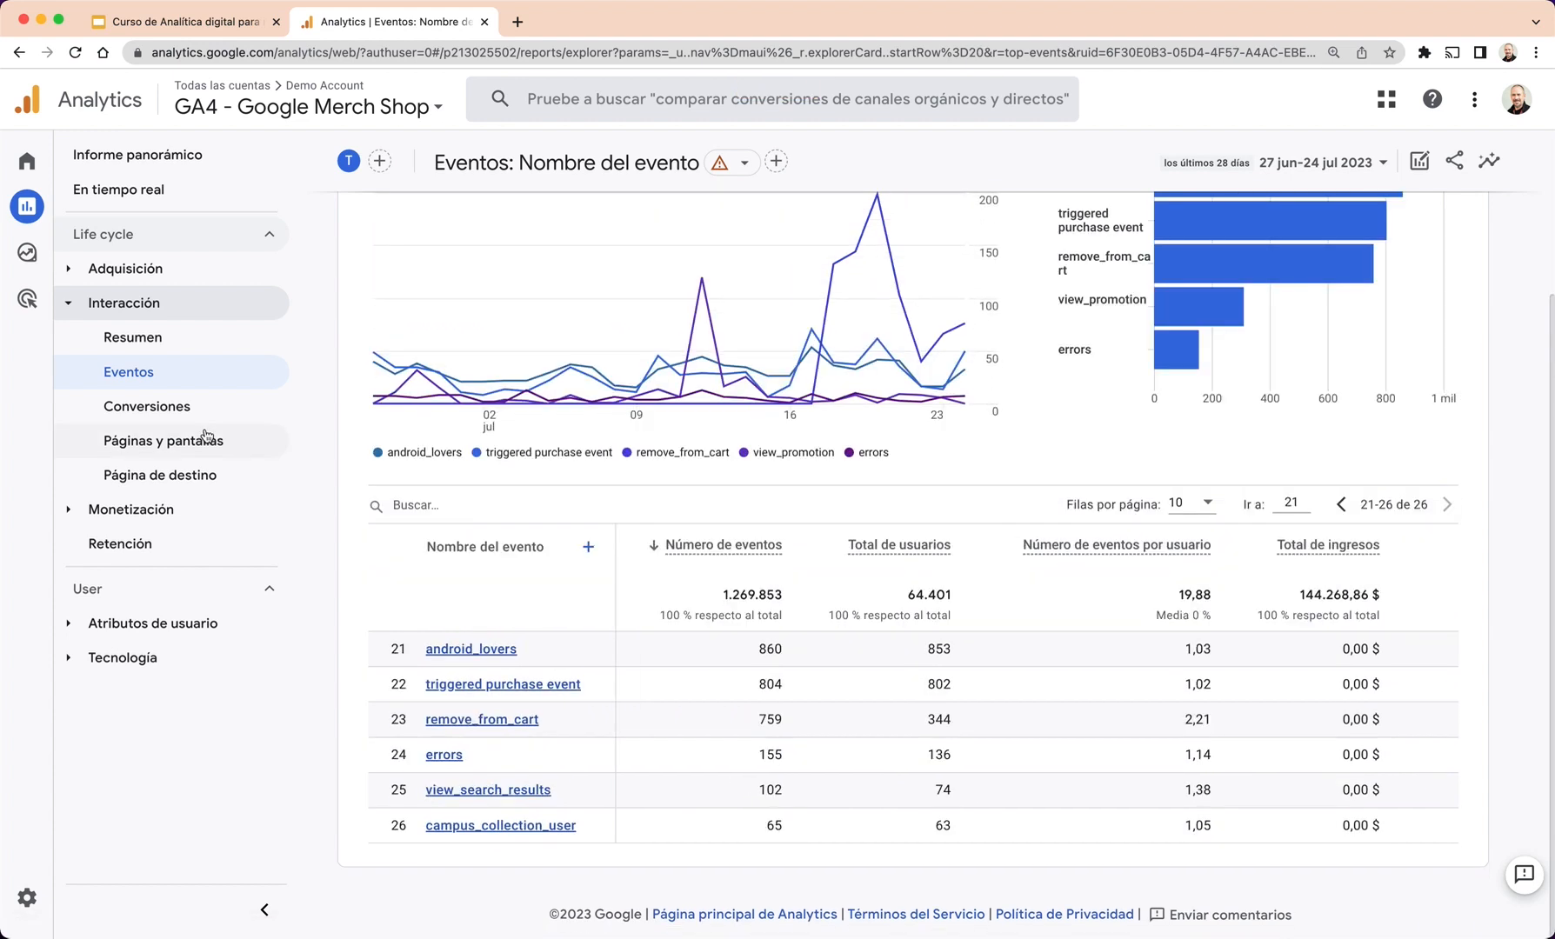
Open the Conversiones report under Interacción and look over its conversion events.
click(156, 409)
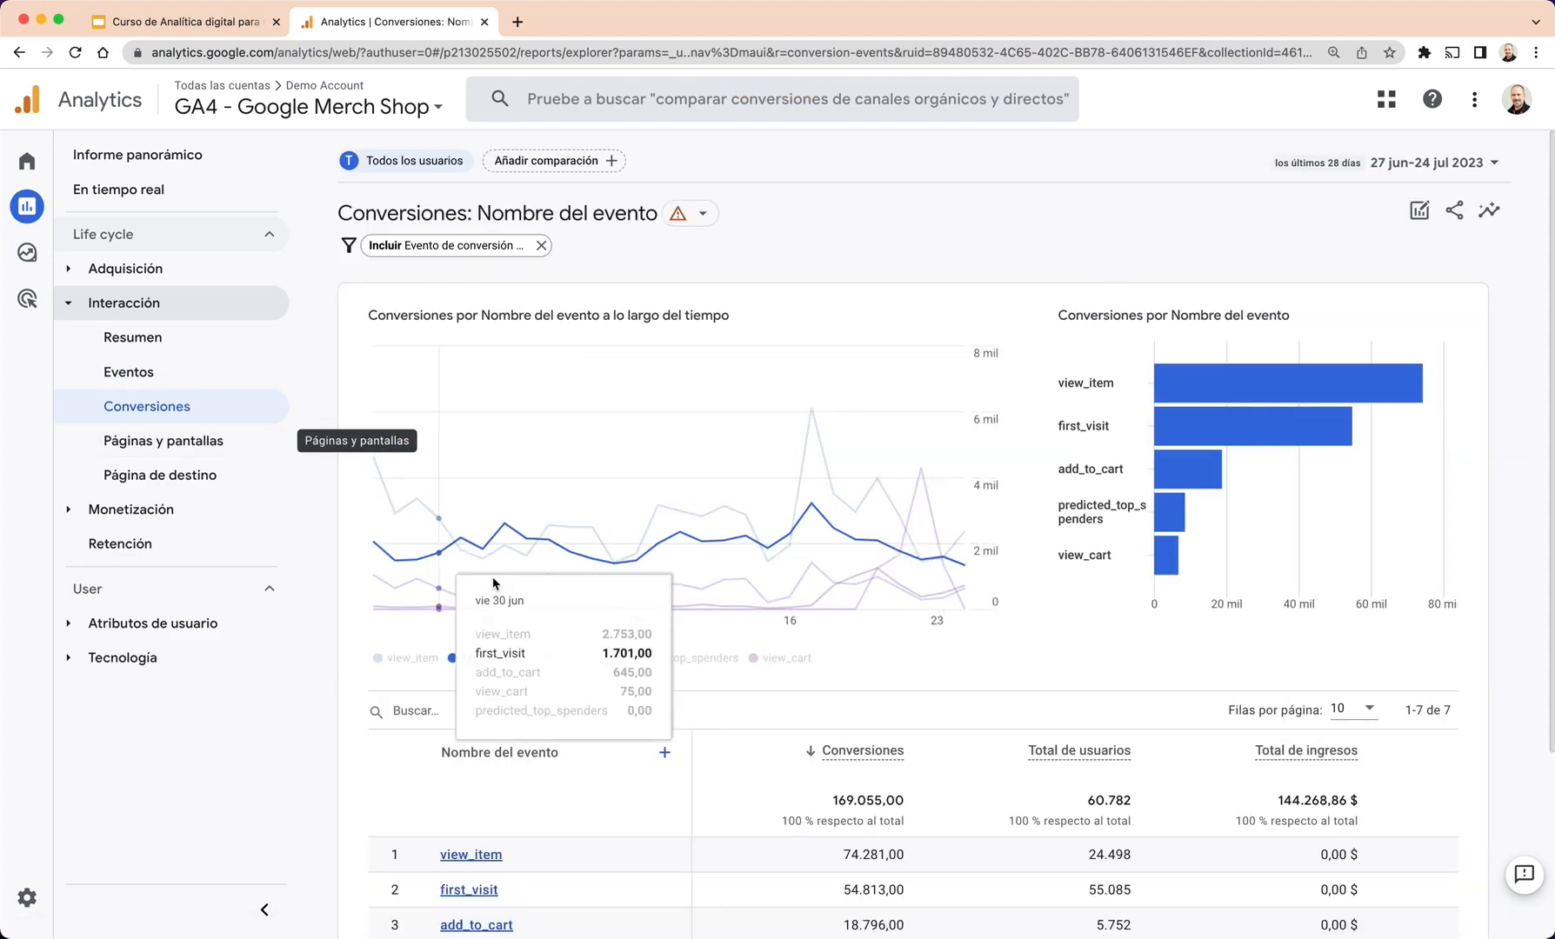
scroll(546, 597, down, 3)
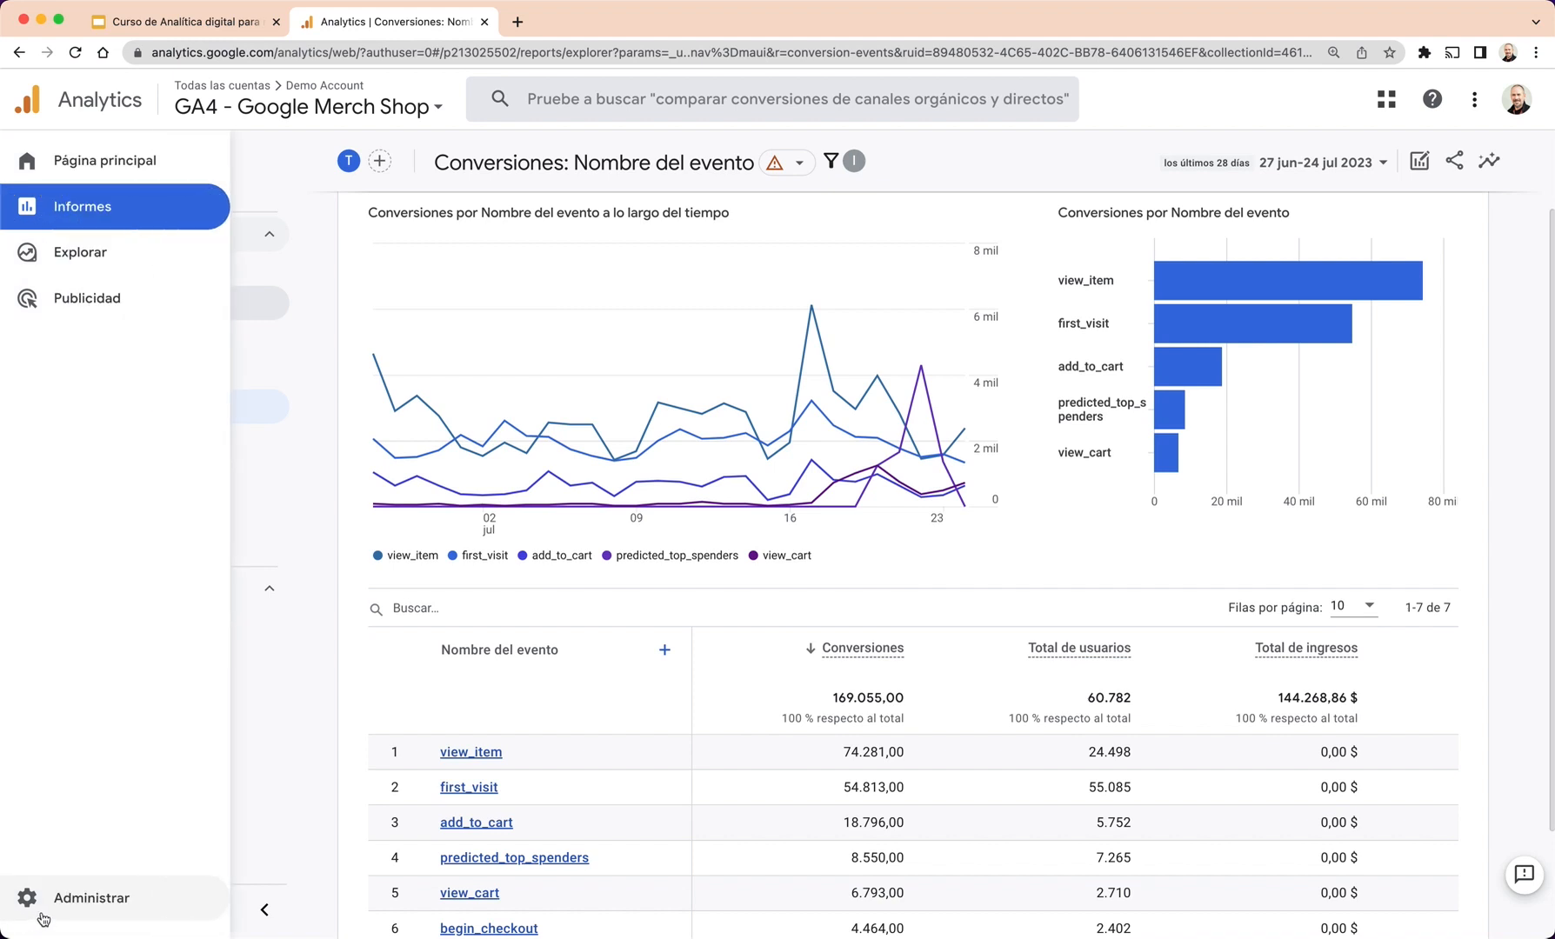
View the property's Eventos settings in the administration area, followed by its Conversiones settings.
click(42, 919)
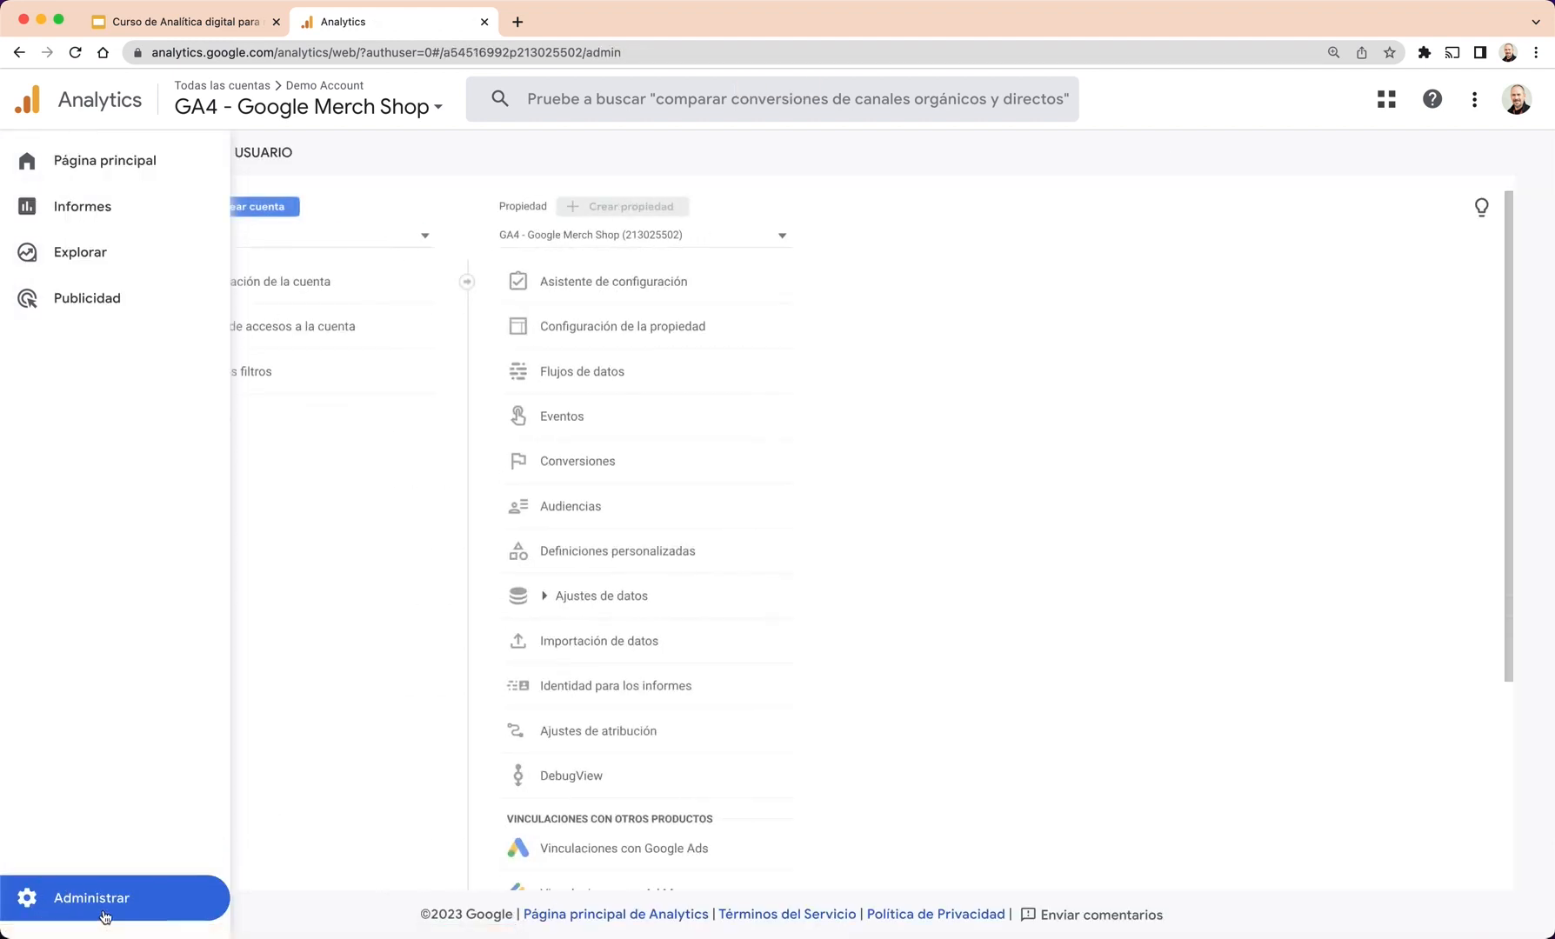
click(643, 425)
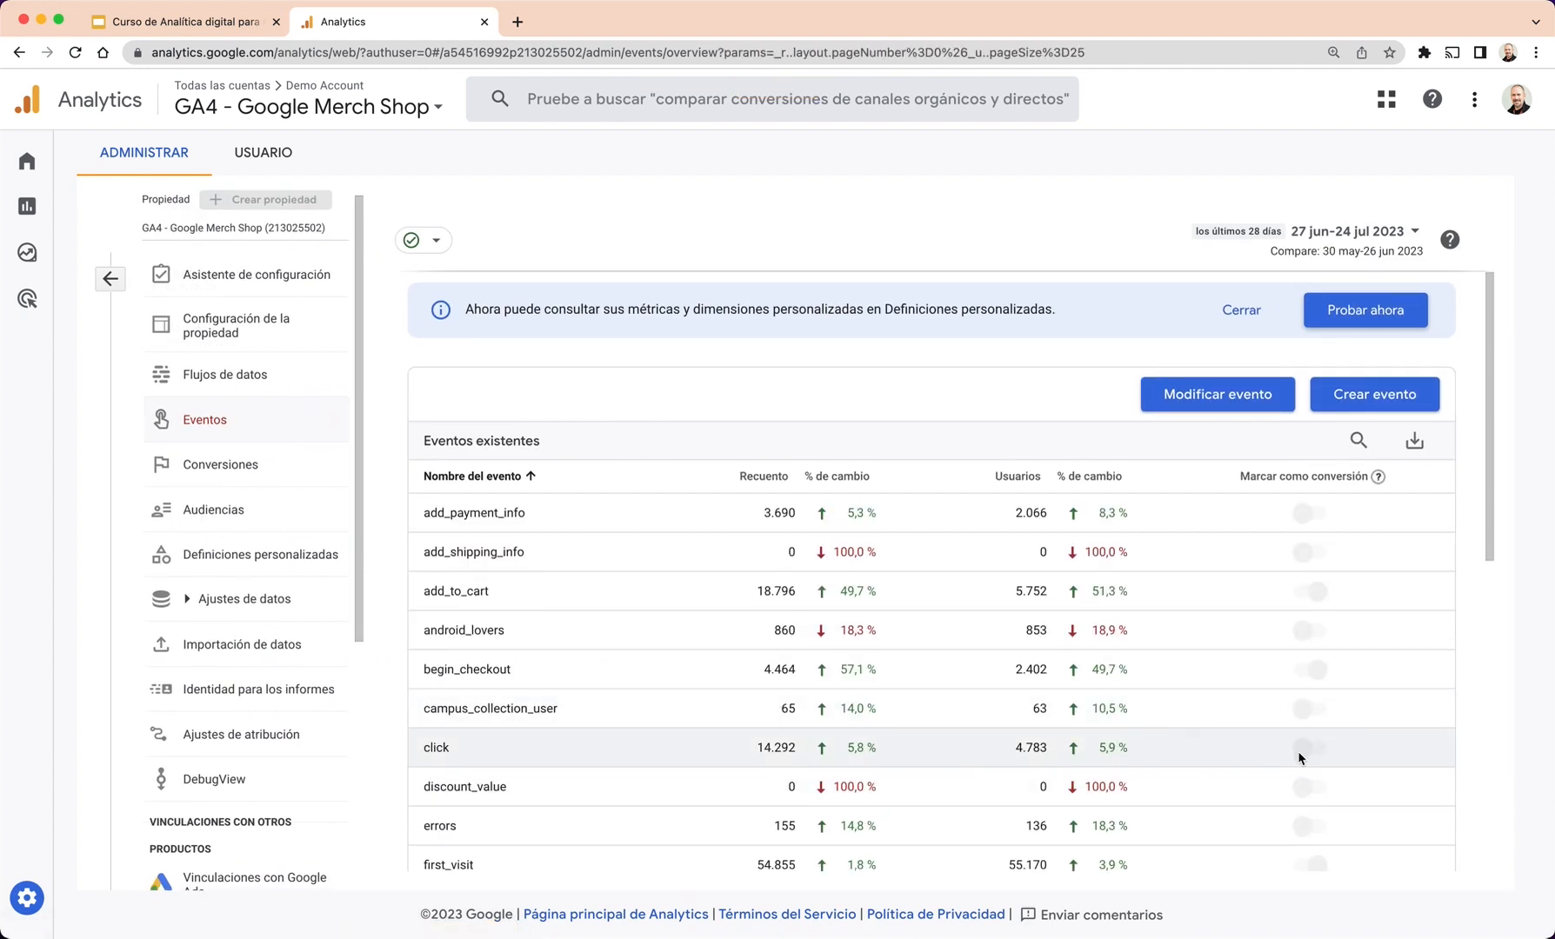
click(226, 471)
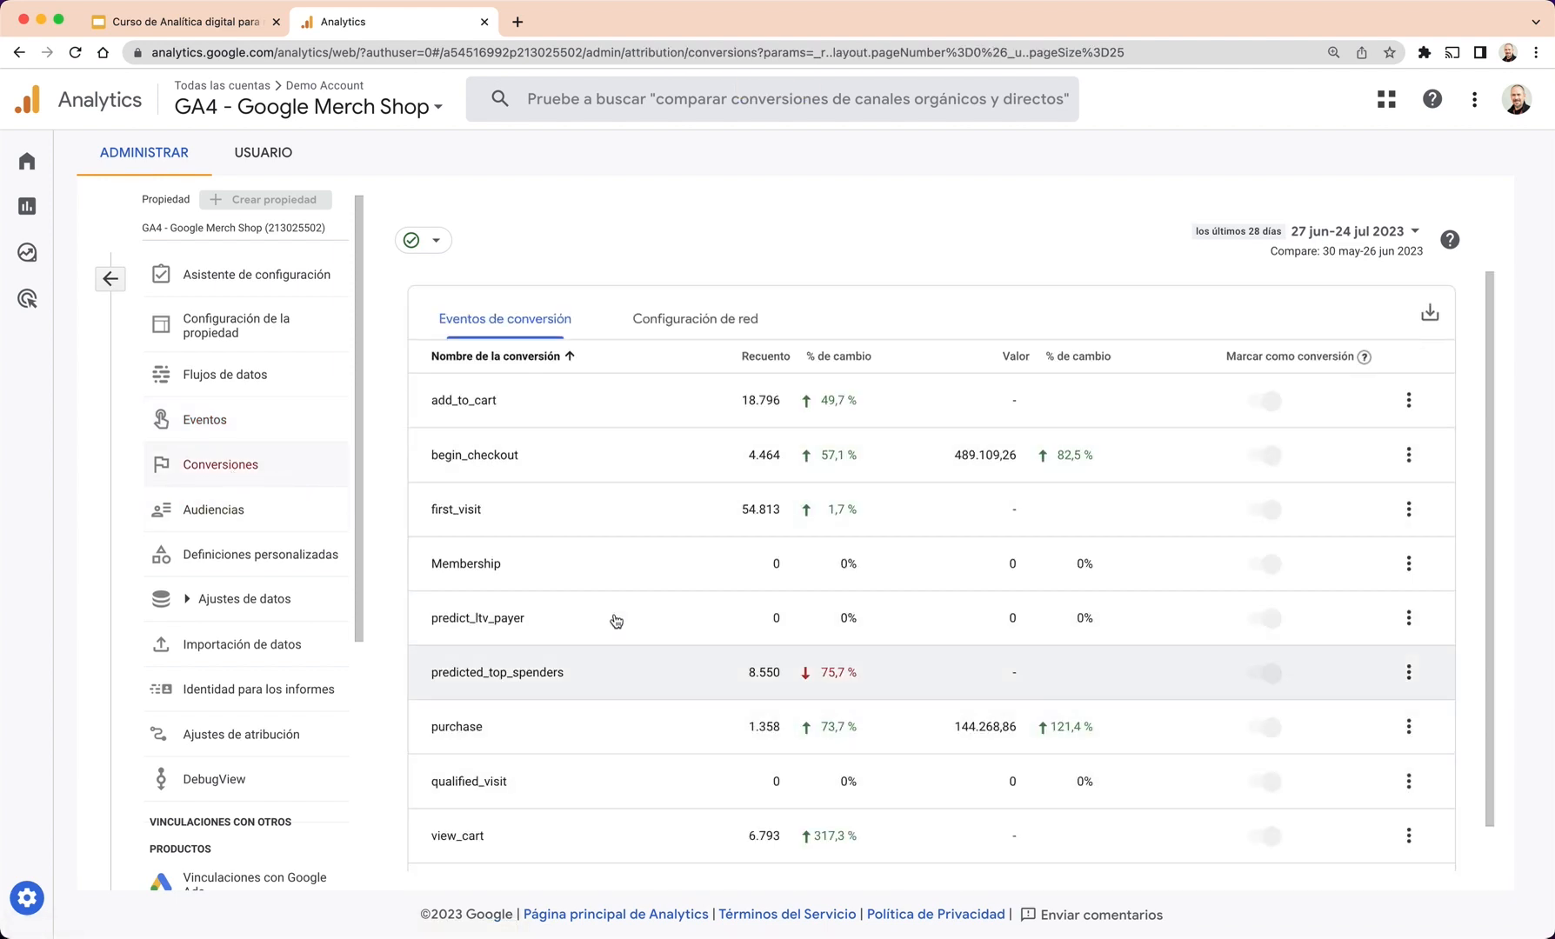
Return to the Conversiones report under Interacción and examine its table down to the purchase event's revenue.
mouse_move(13, 816)
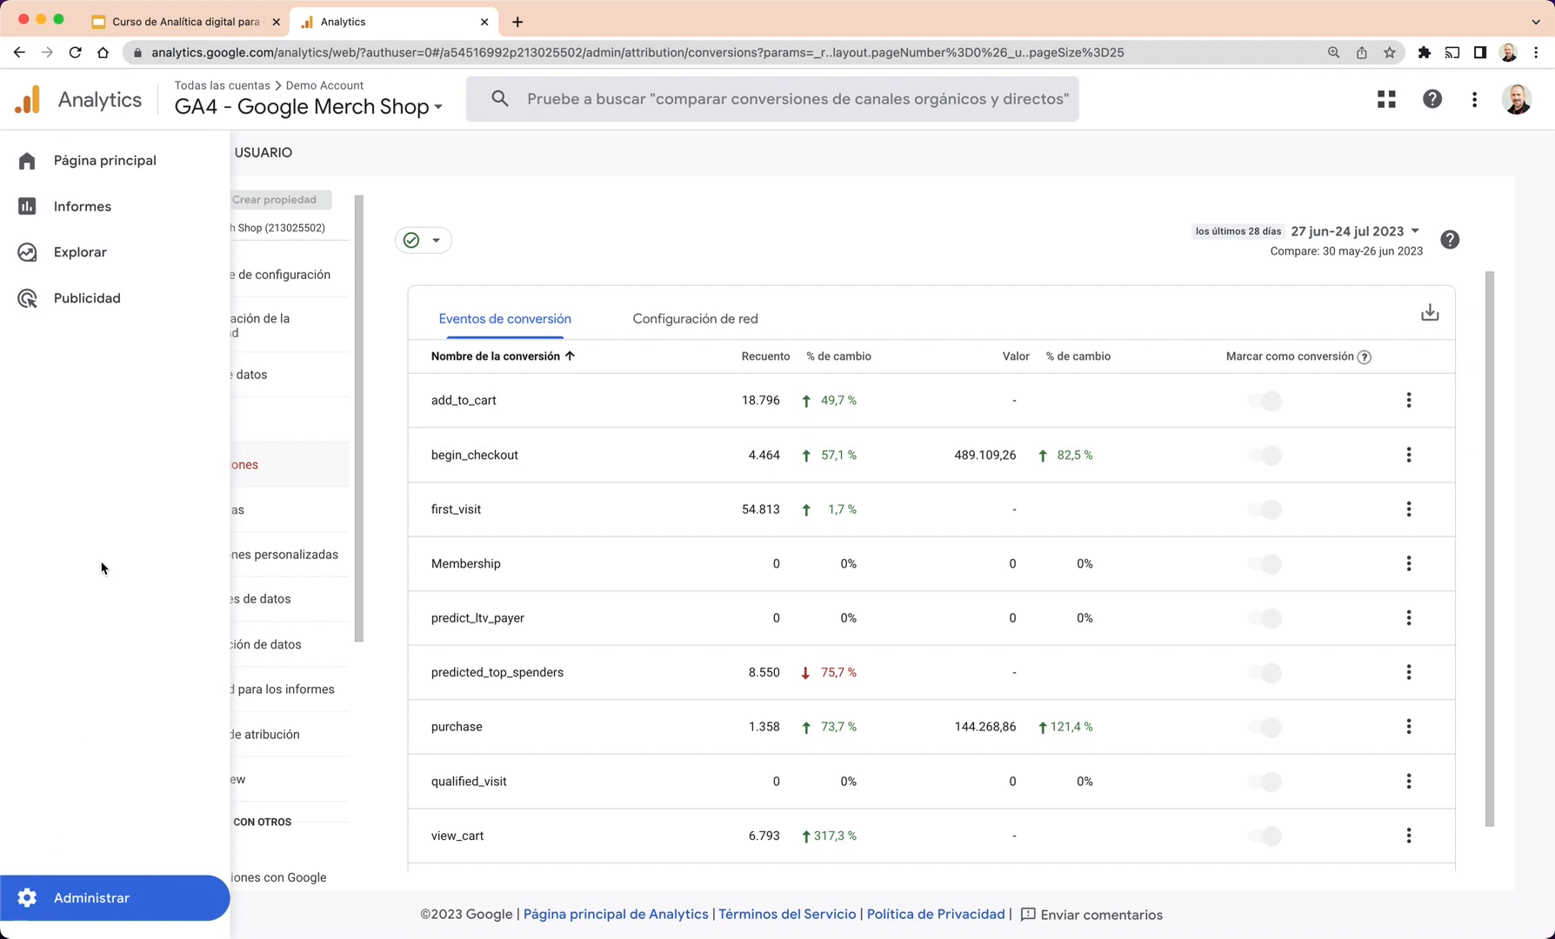
click(73, 218)
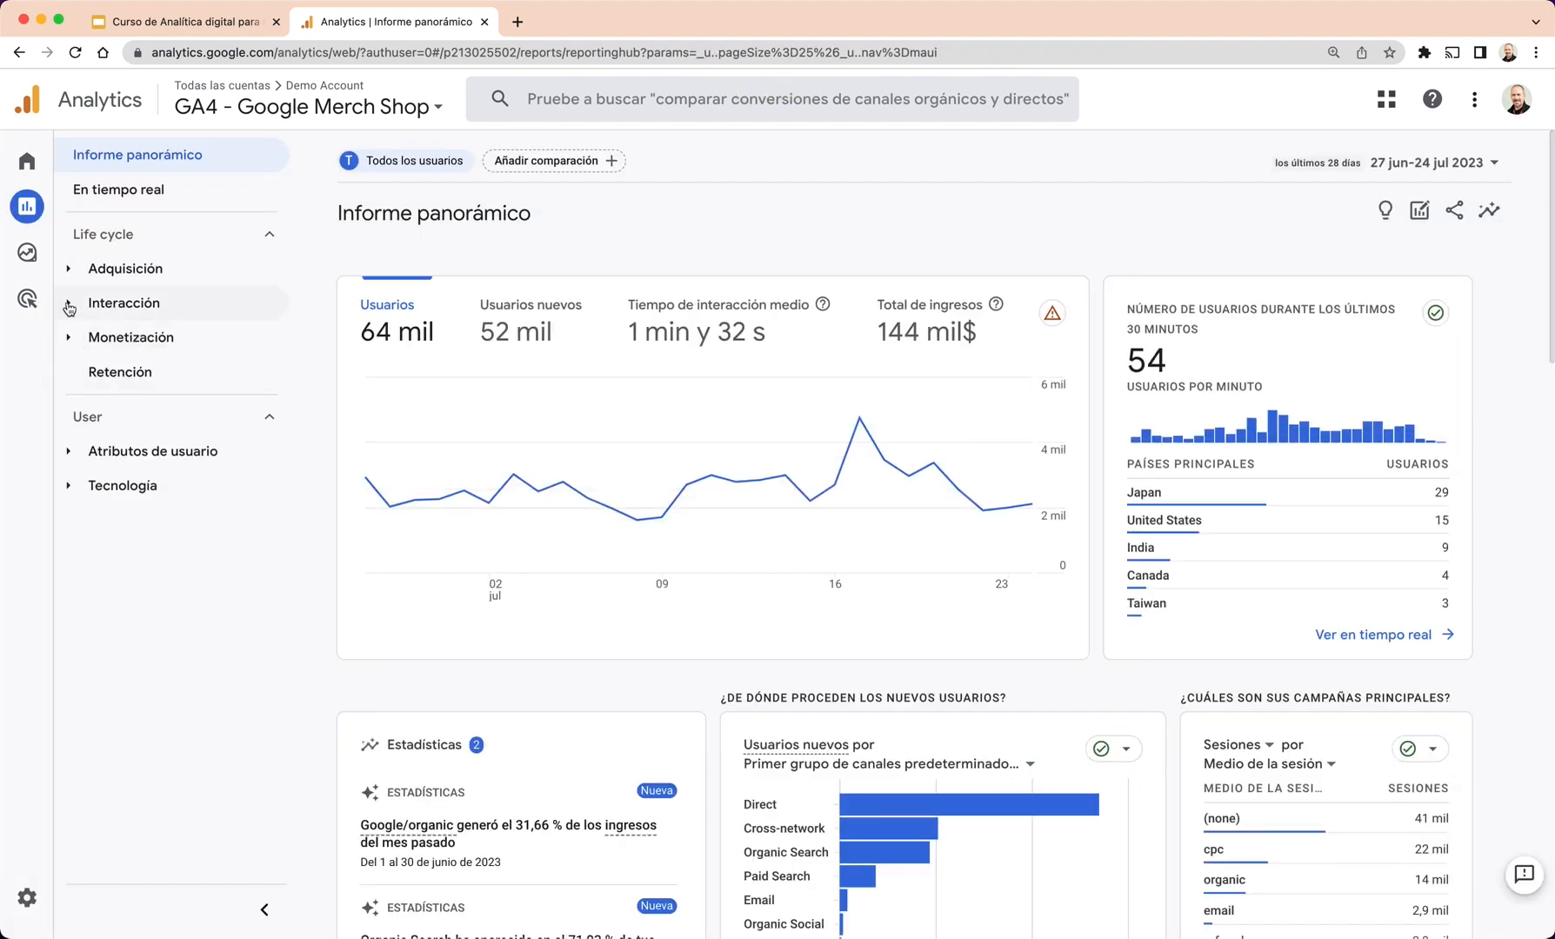
click(69, 308)
click(140, 417)
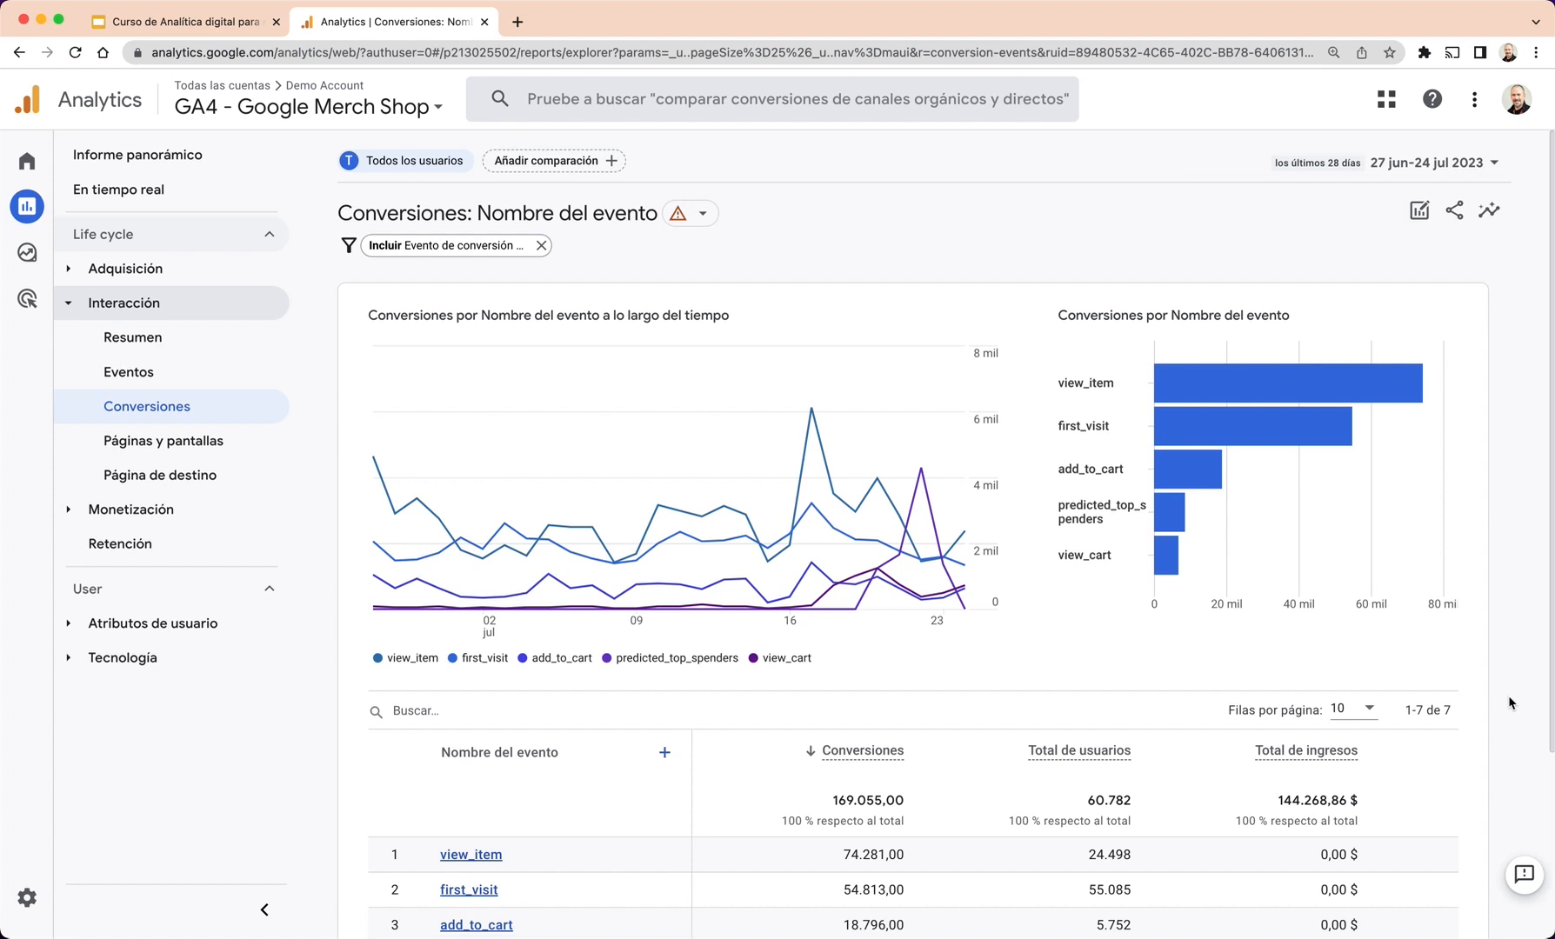
scroll(1510, 703, down, 3)
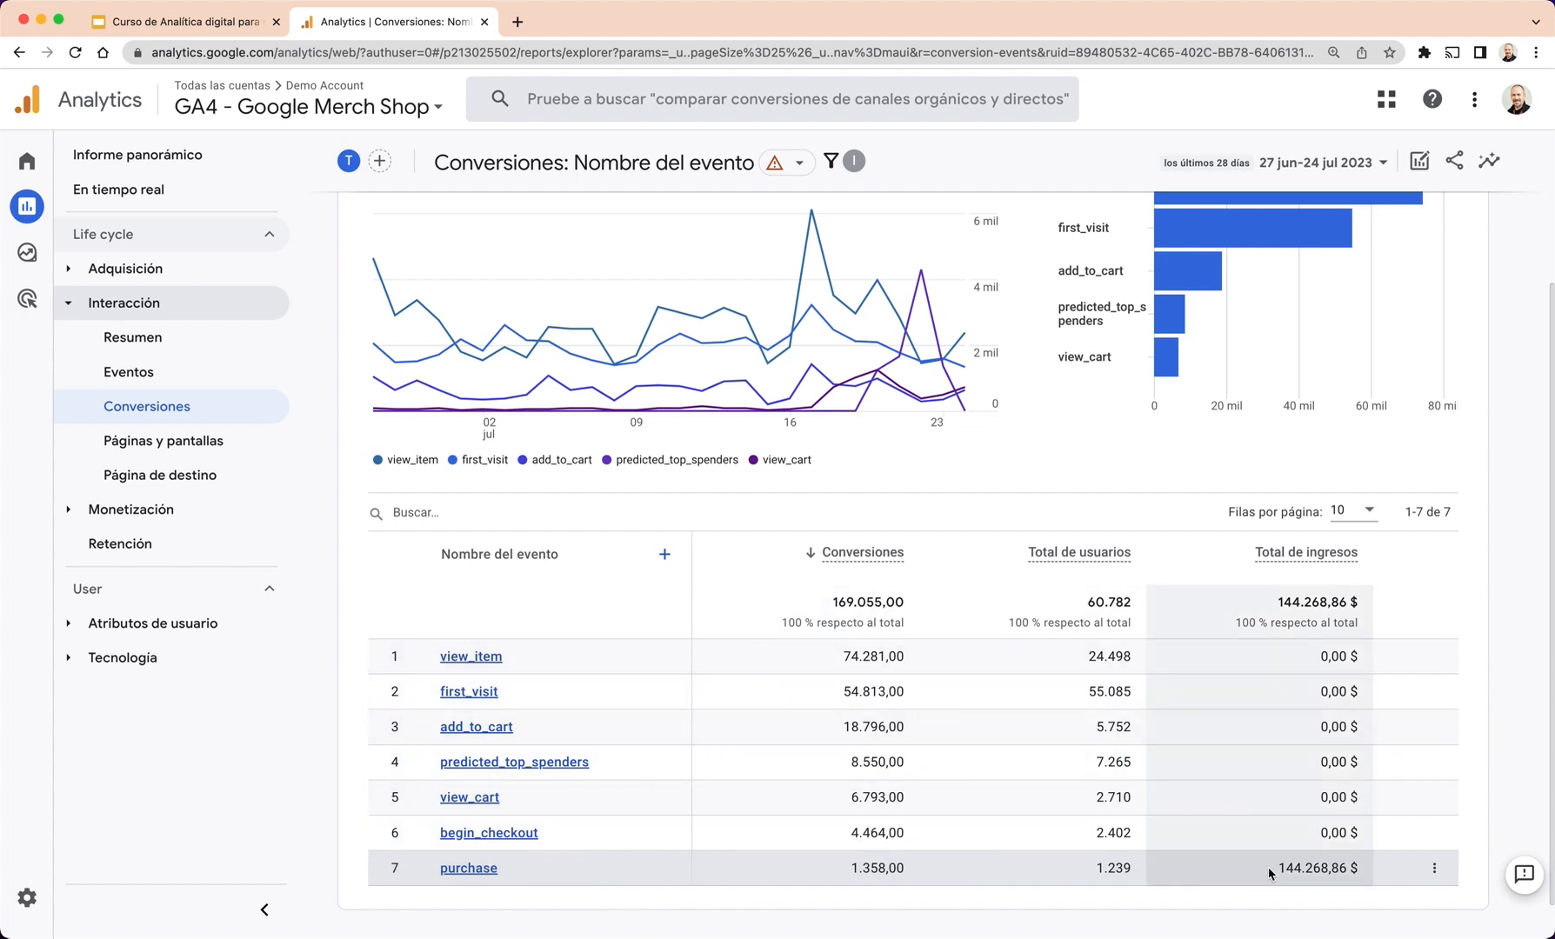
Open the Páginas y pantallas report and examine views, users and interaction time by page path.
click(157, 445)
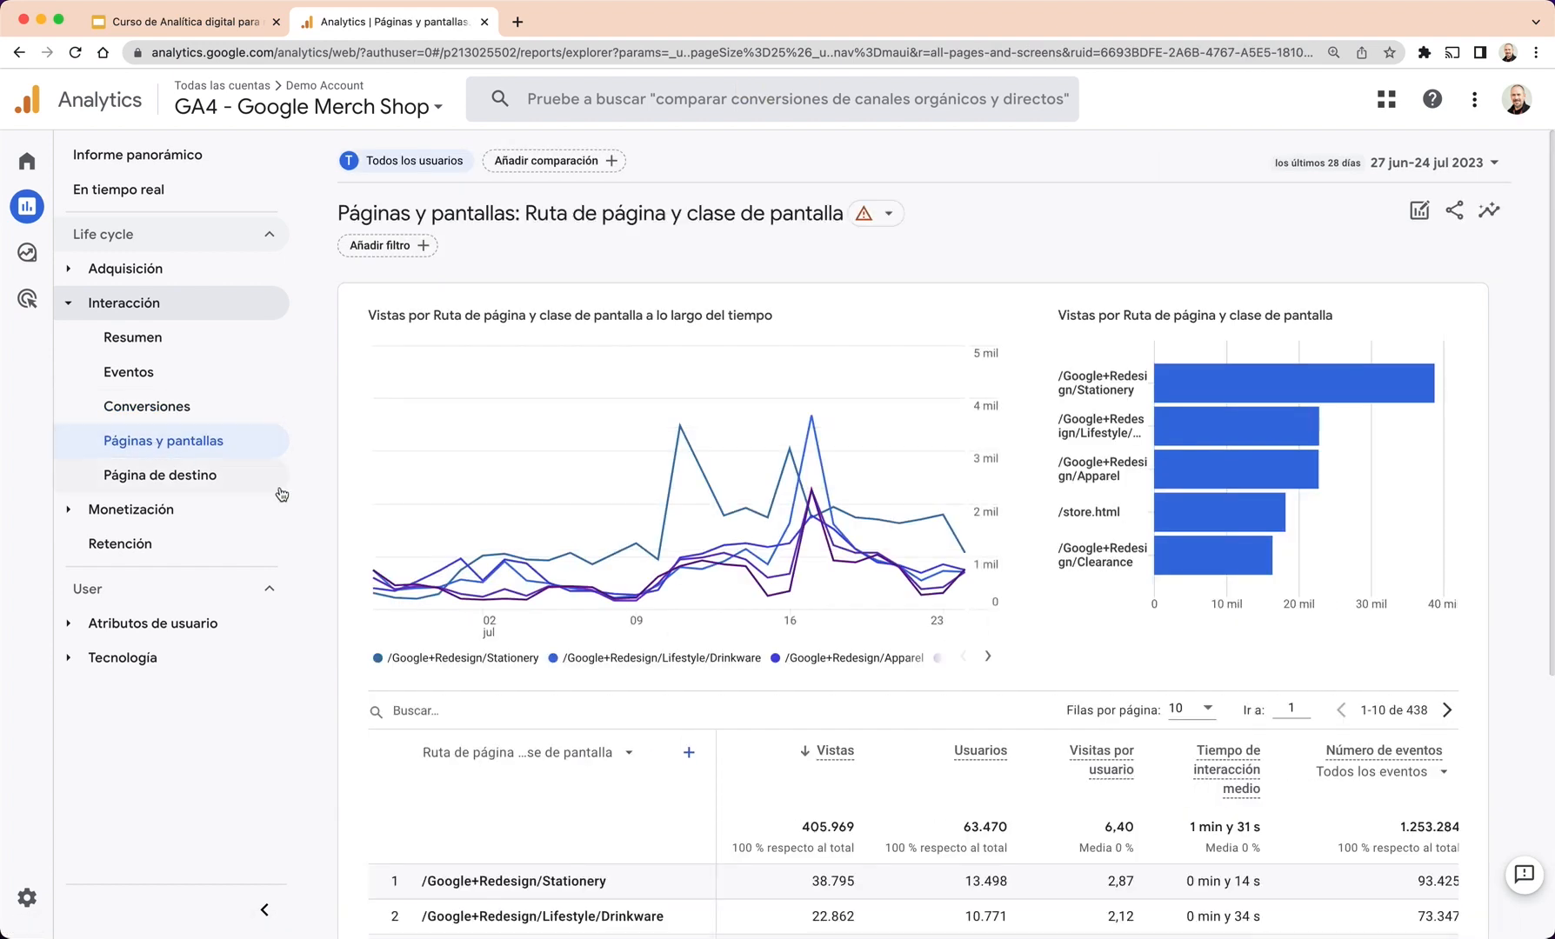
mouse_move(734, 593)
scroll(733, 592, down, 1)
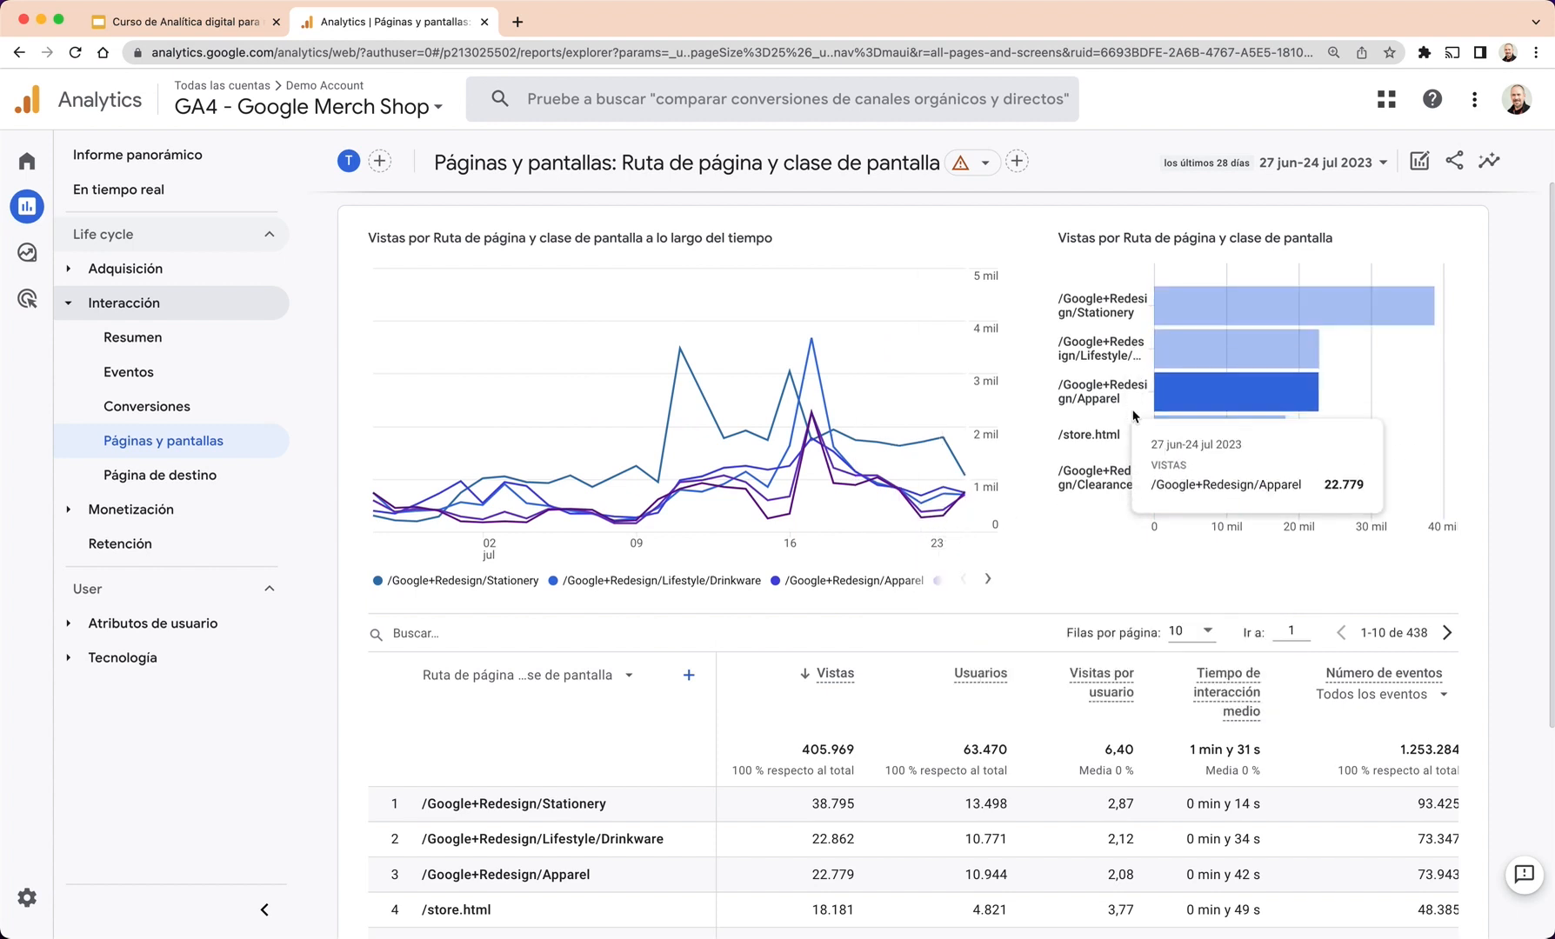
scroll(1124, 450, down, 3)
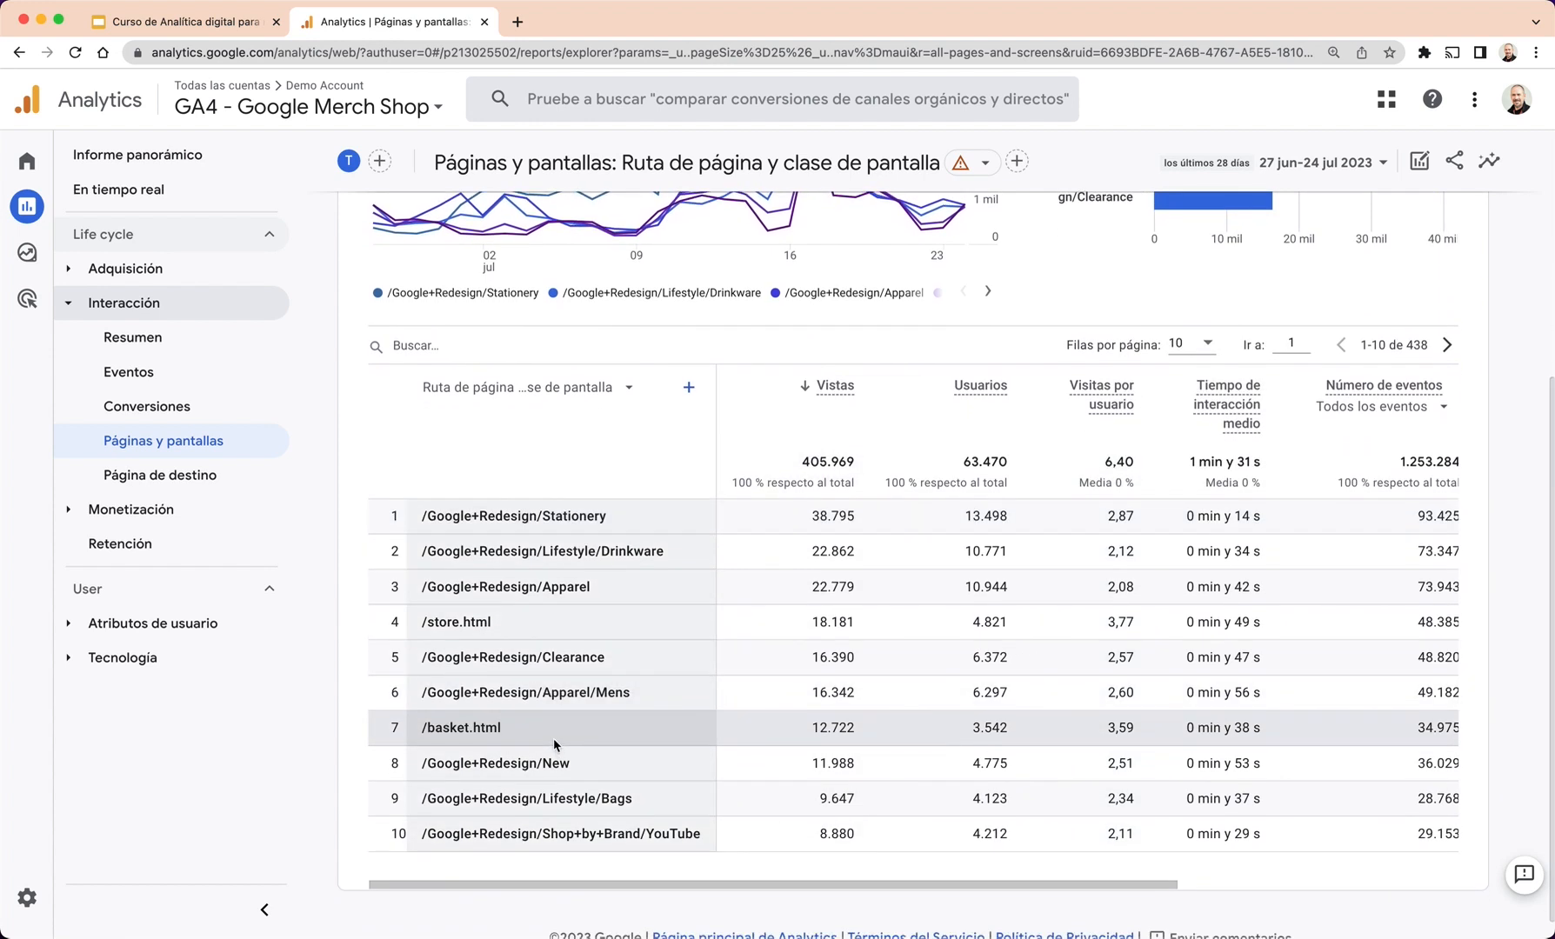
scroll(435, 452, right, 1)
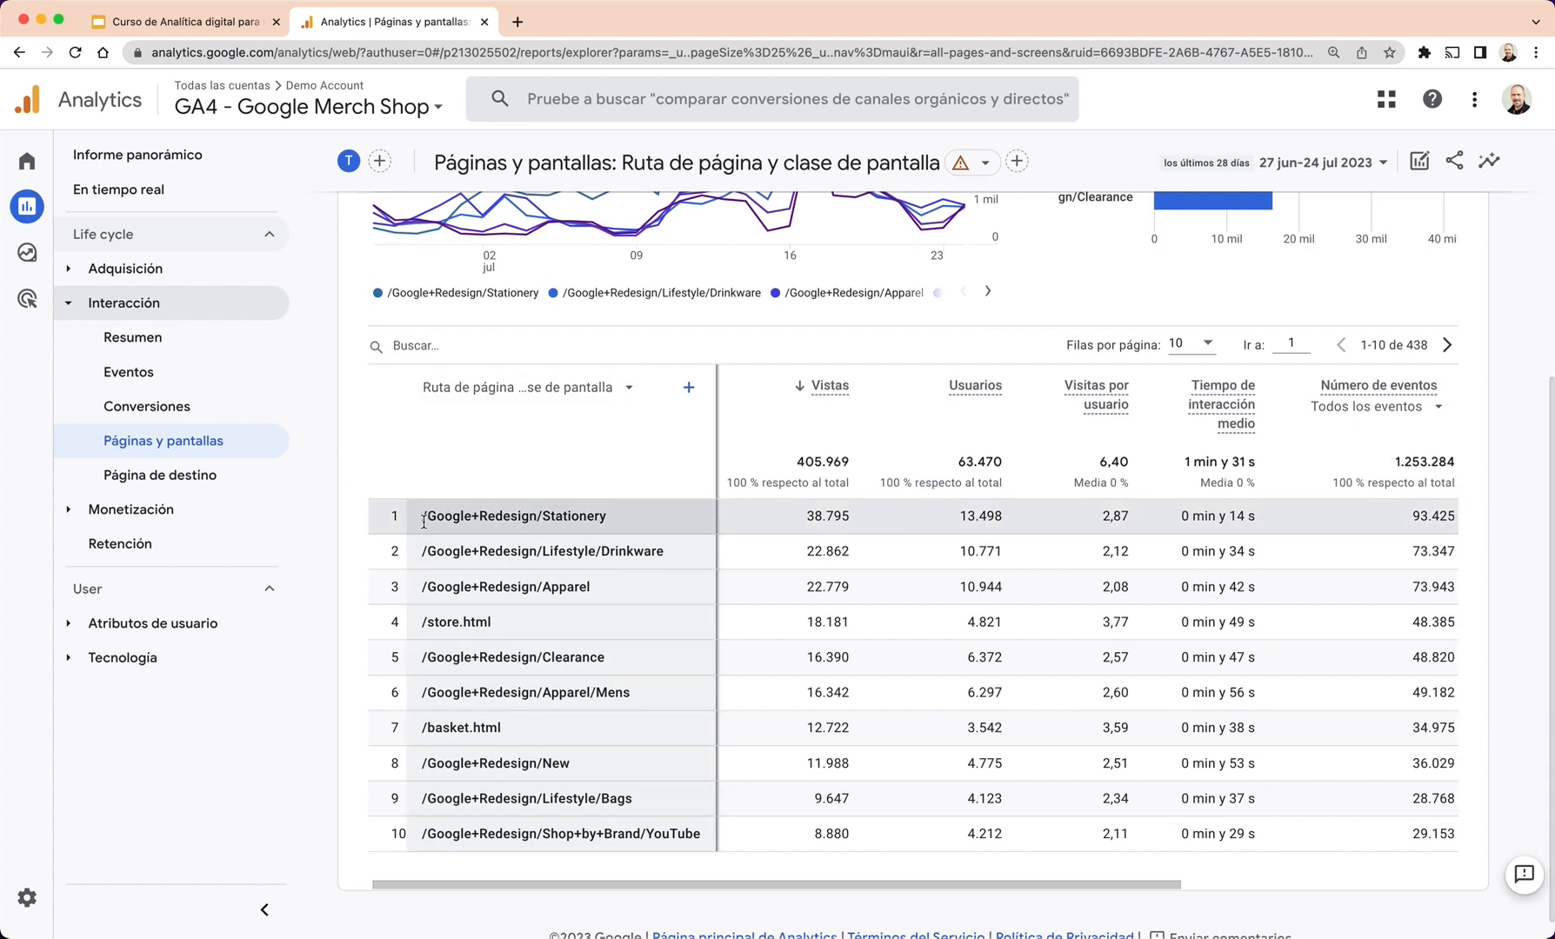
scroll(423, 522, right, 1)
scroll(422, 522, right, 1)
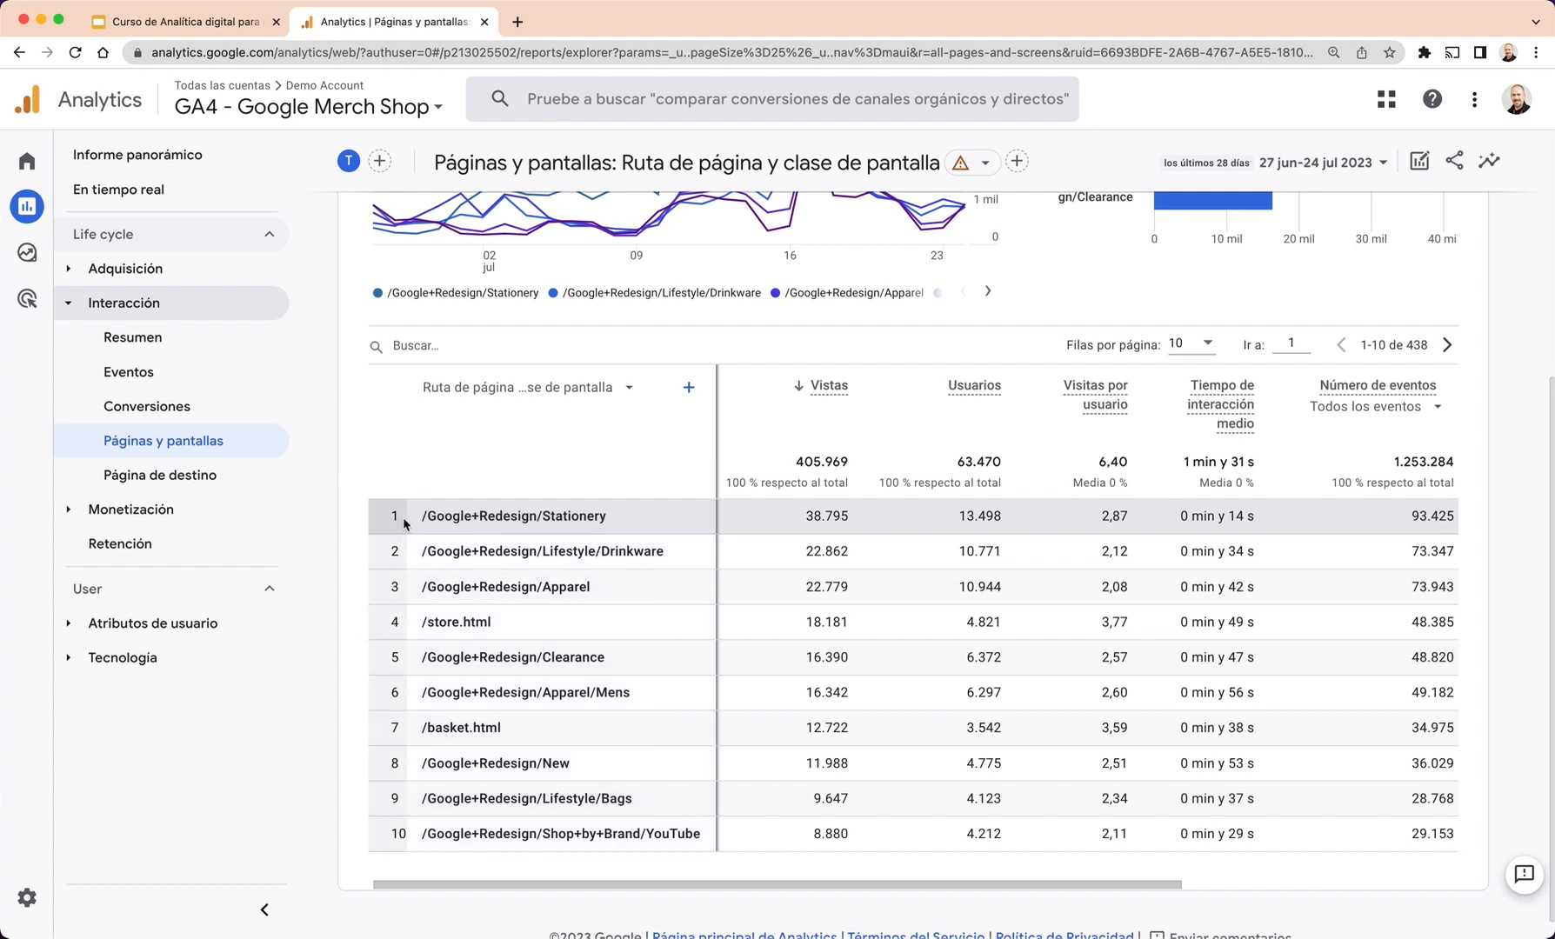
scroll(511, 400, left, 1)
Change the Páginas y pantallas table's primary dimension to Título de página y clase de pantalla.
click(511, 399)
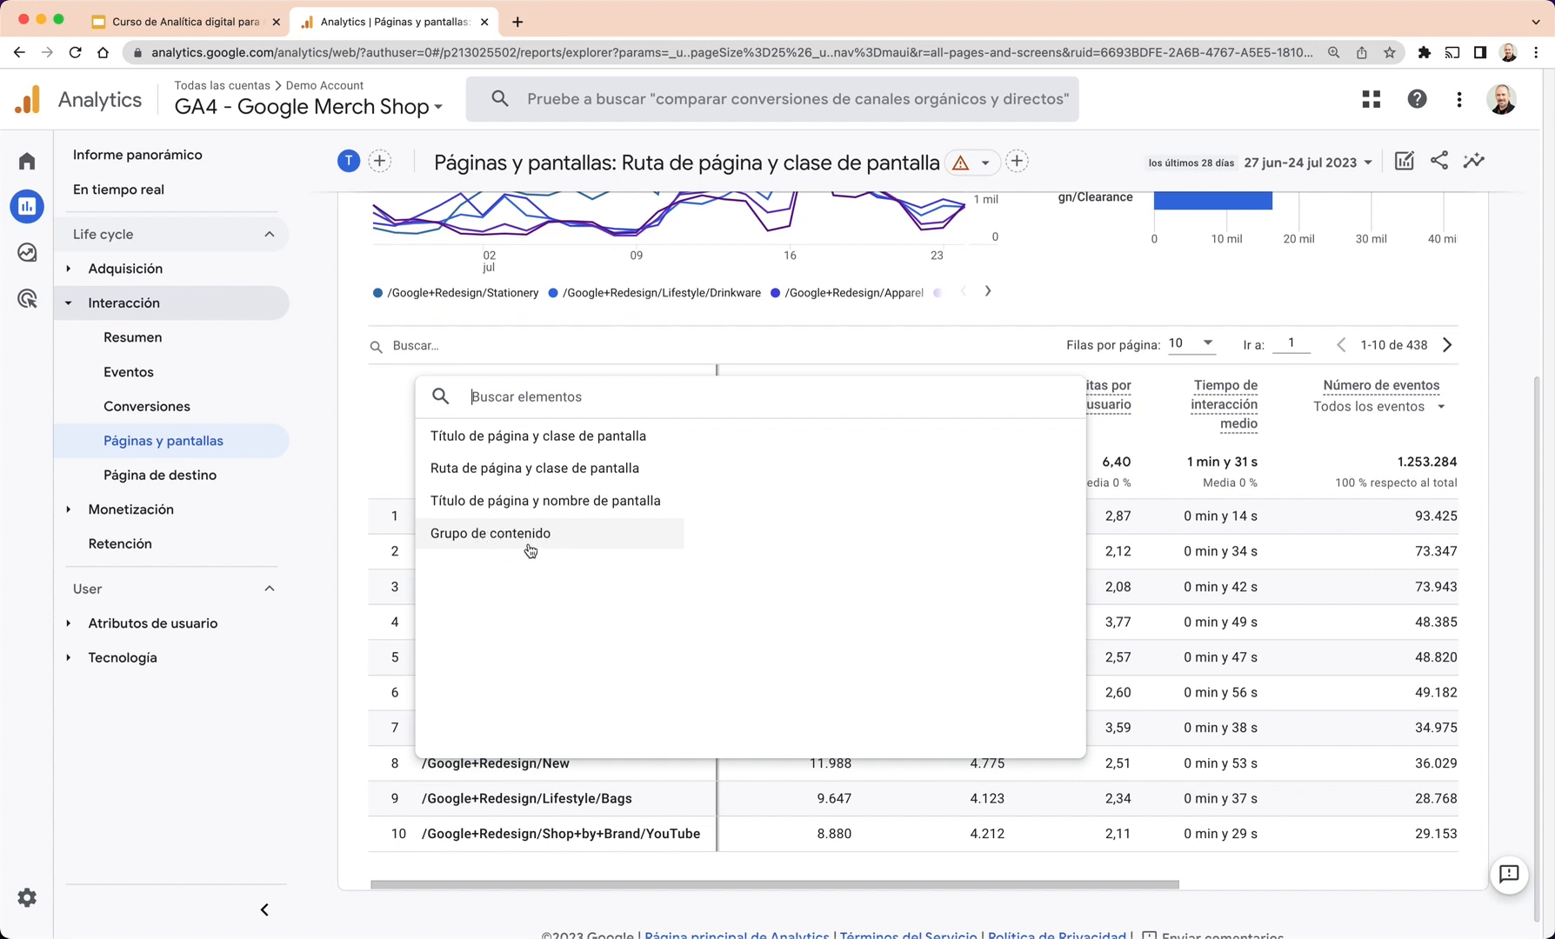
click(367, 424)
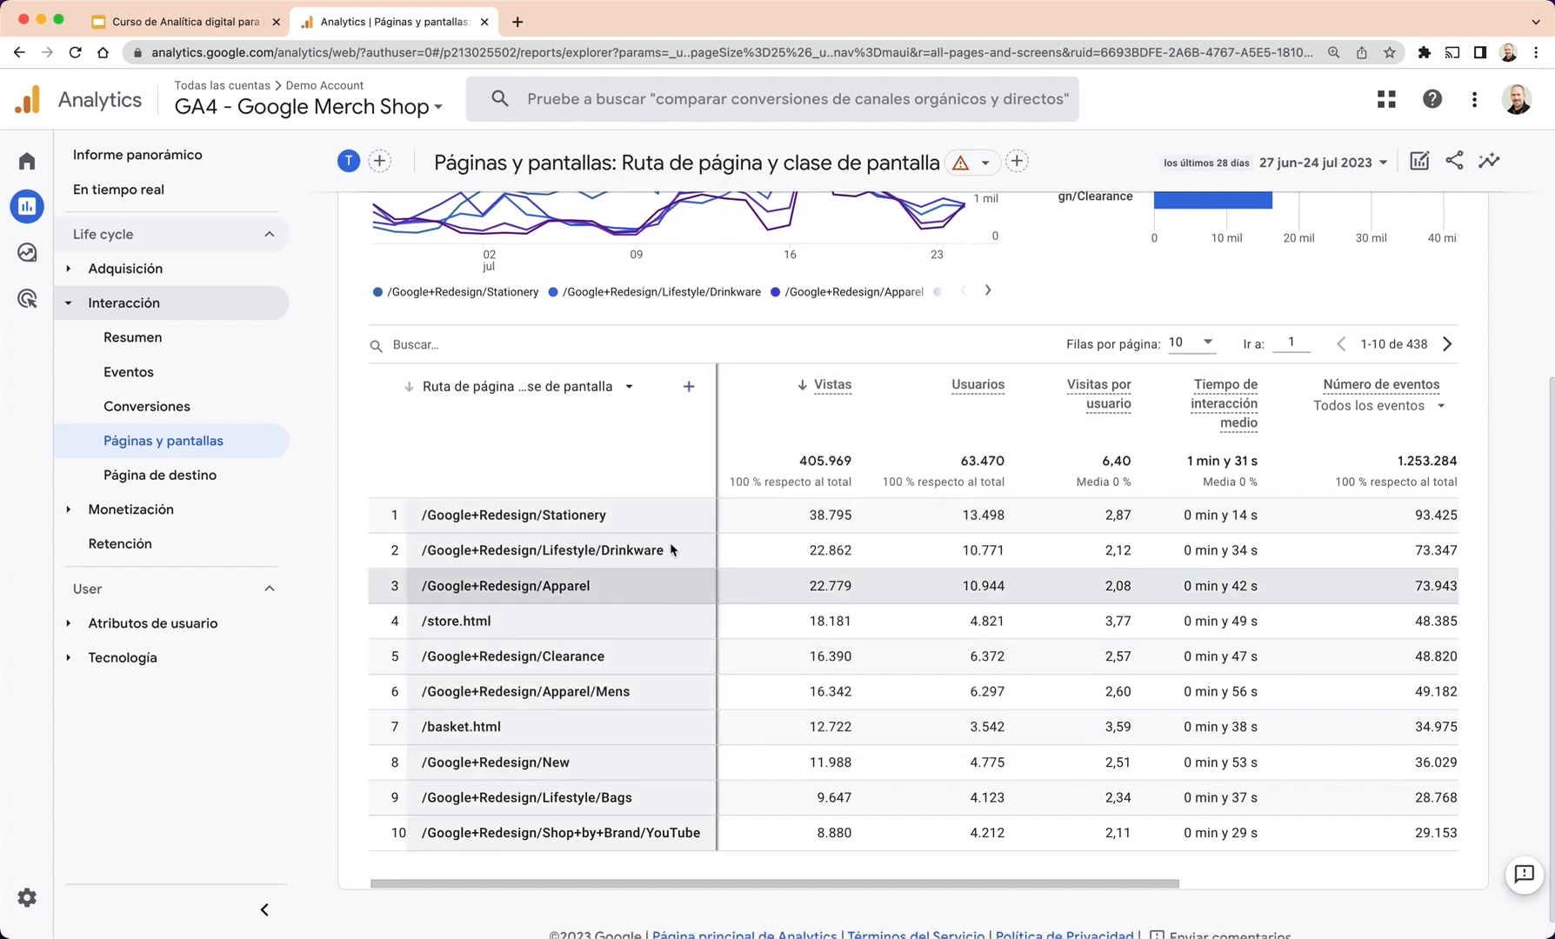
click(635, 394)
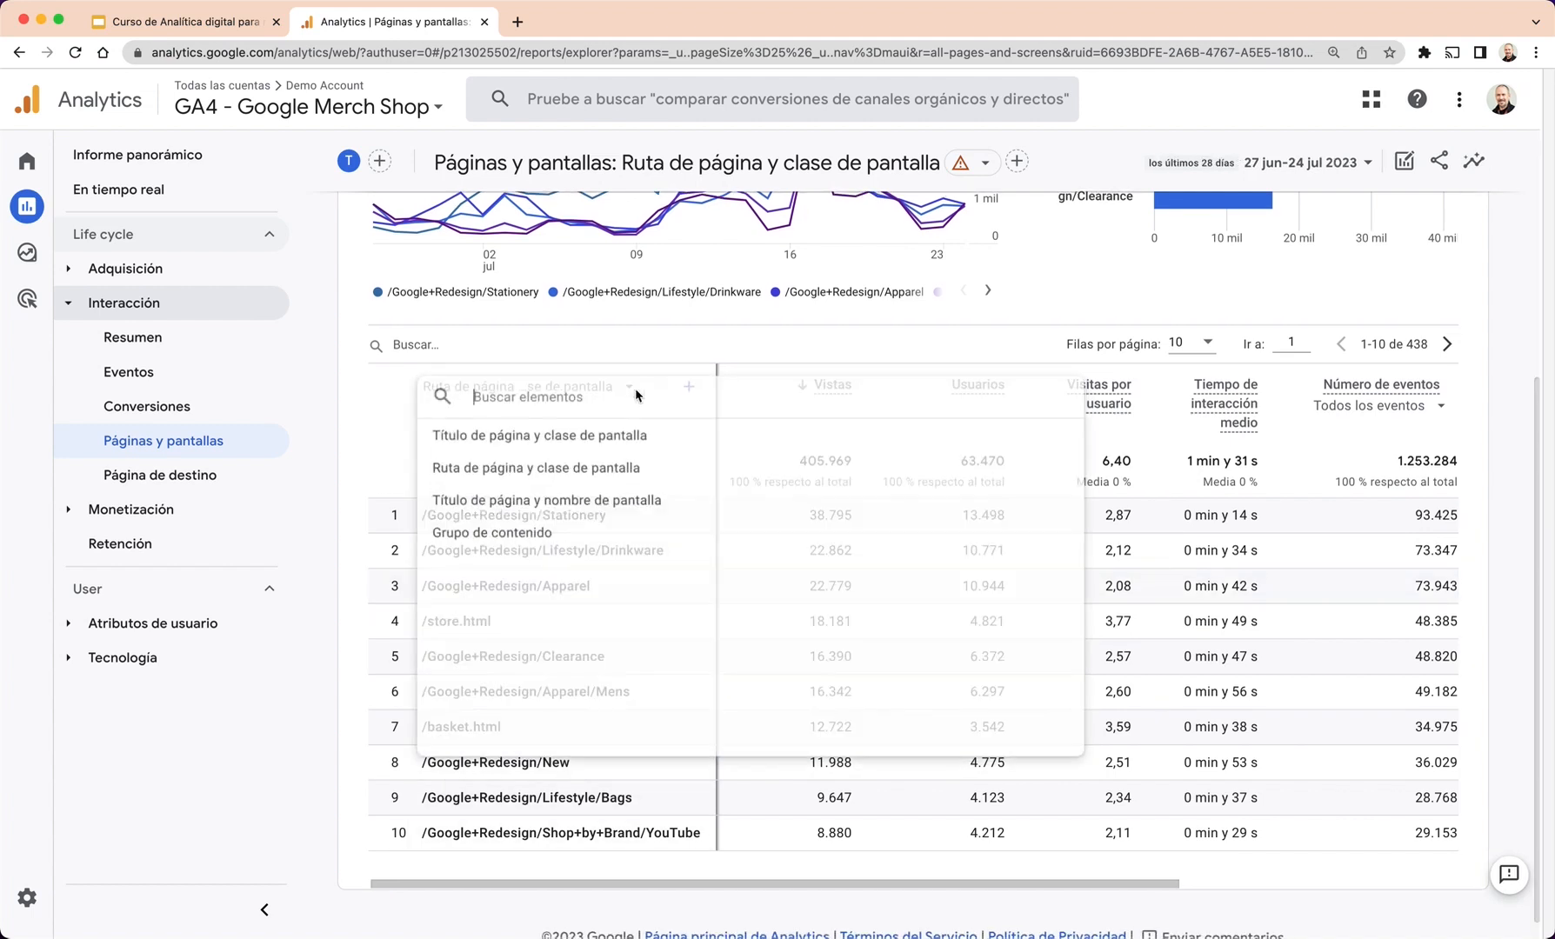
click(527, 438)
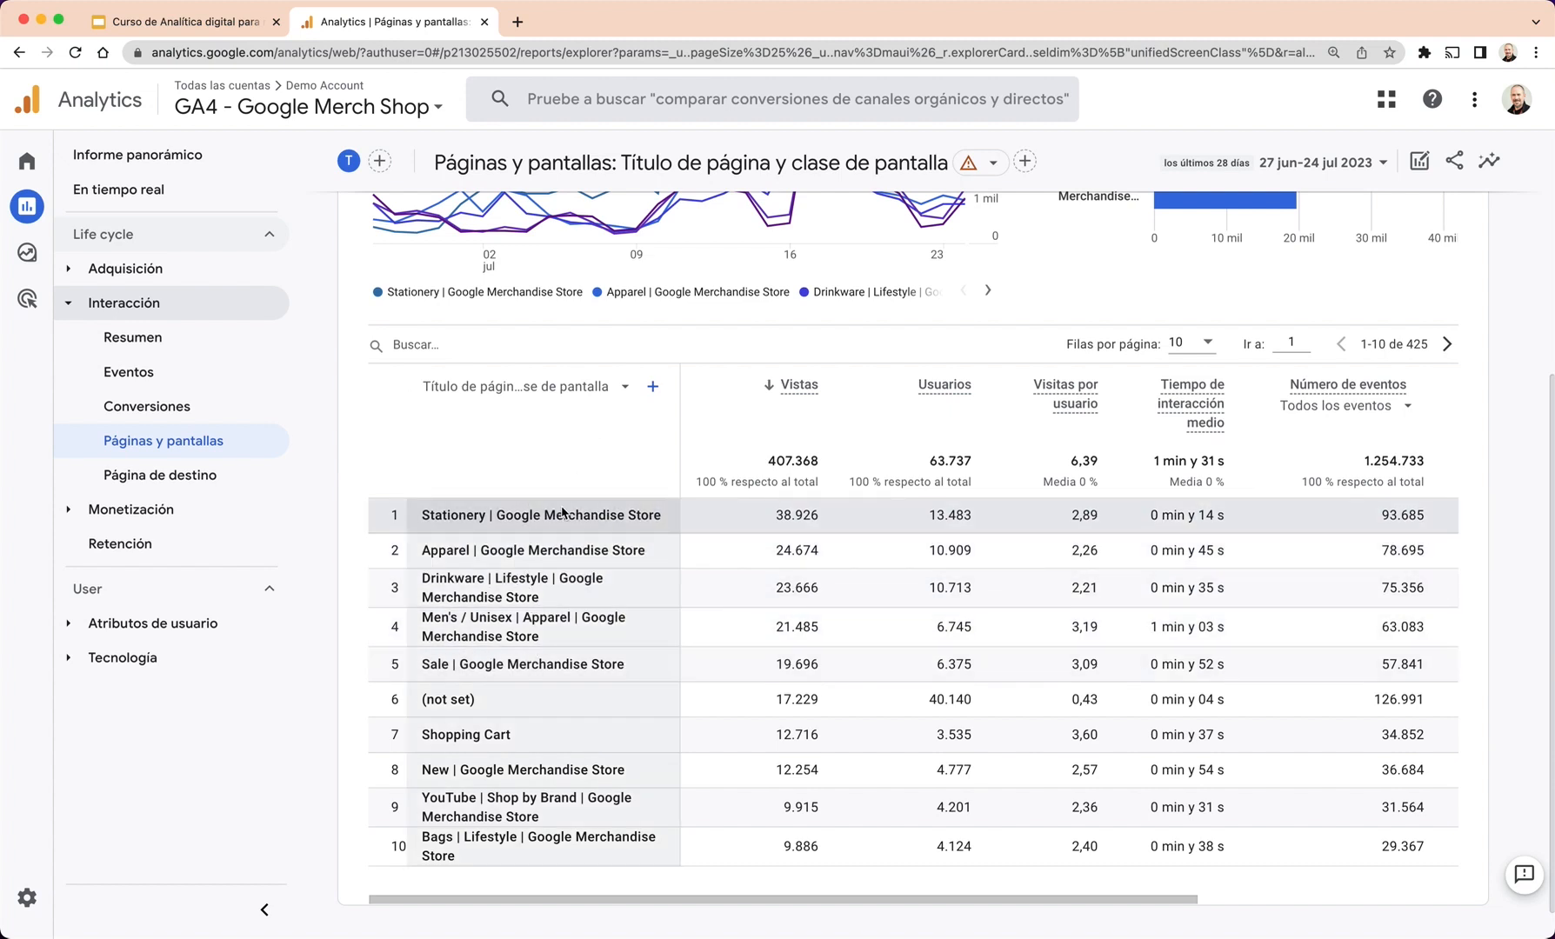
Review the page-title table's metrics through Total de ingresos and sort the rows by Tiempo de interacción medio in descending order.
scroll(848, 546, right, 3)
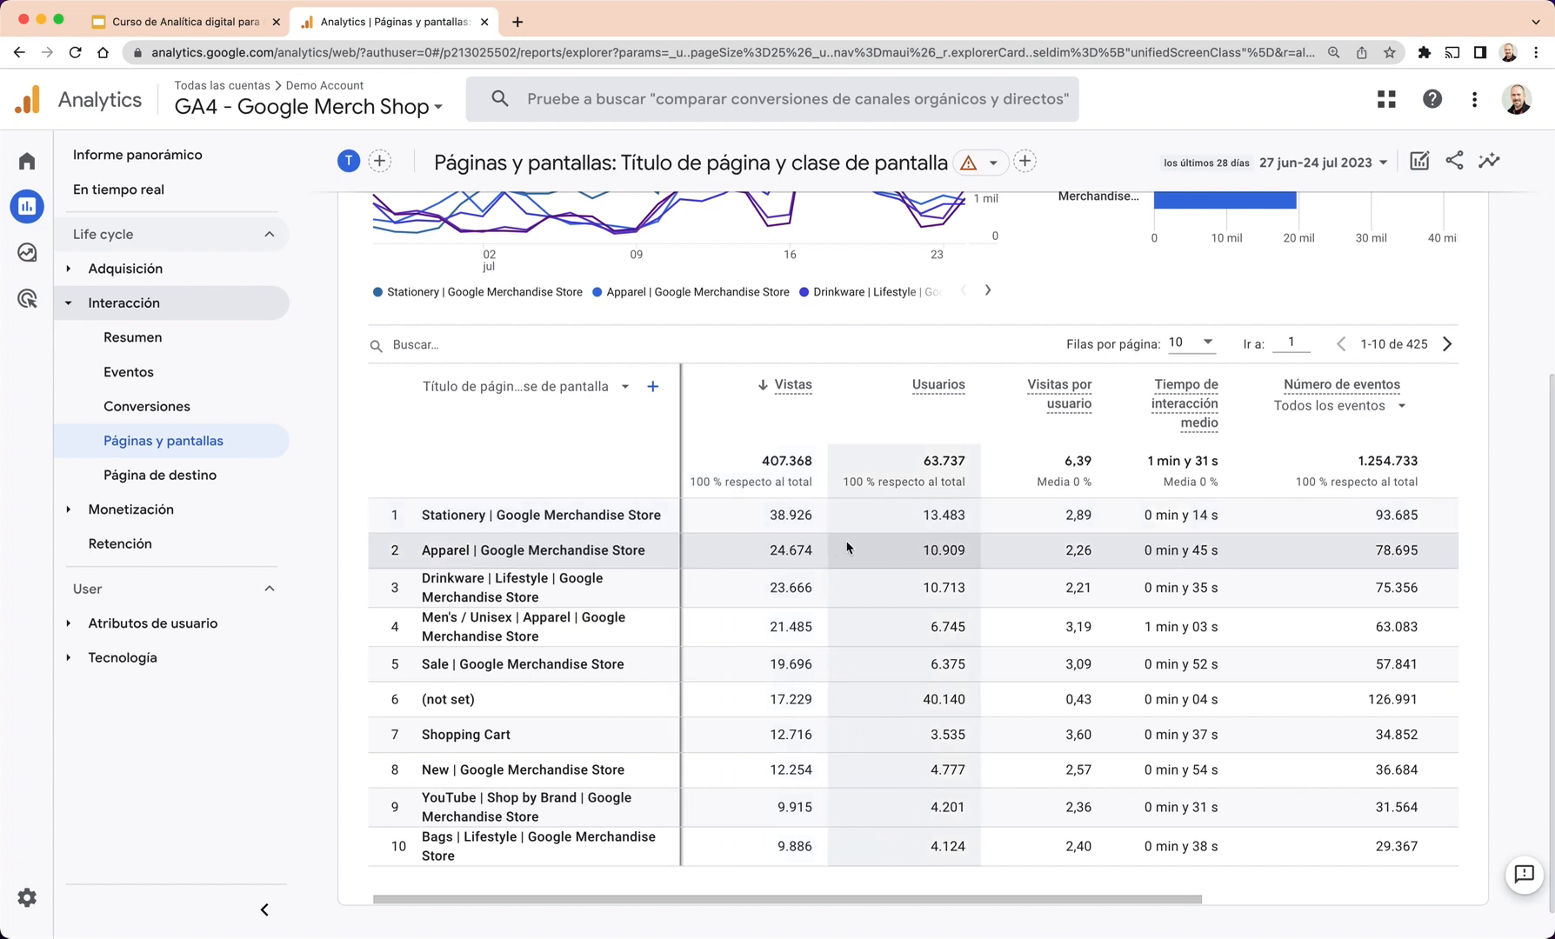
scroll(849, 547, right, 8)
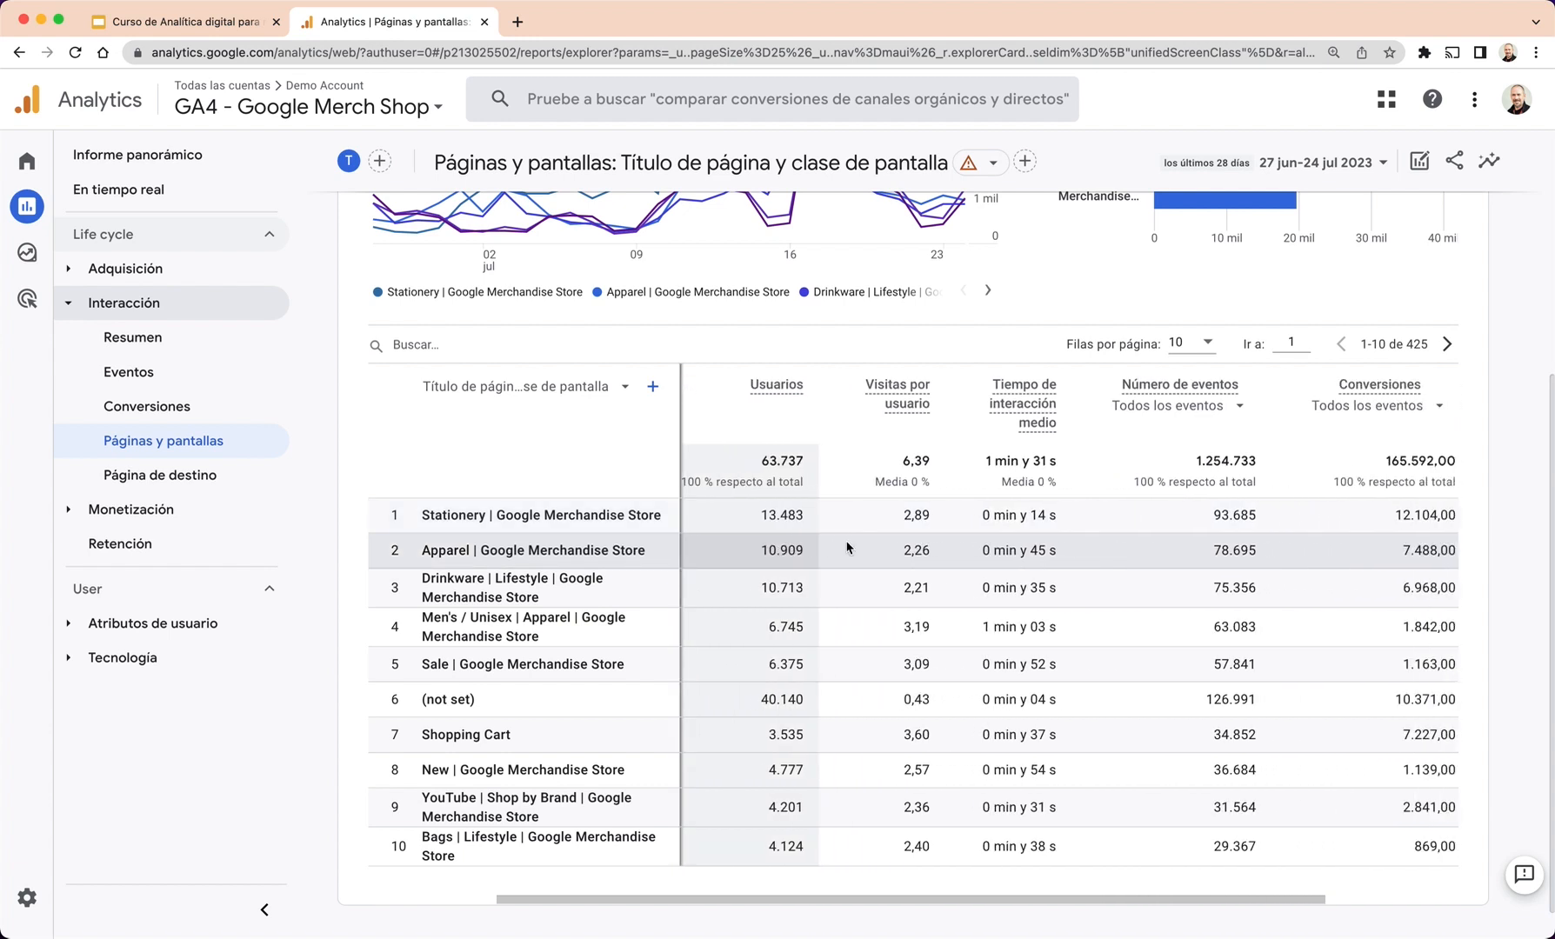
scroll(849, 546, right, 3)
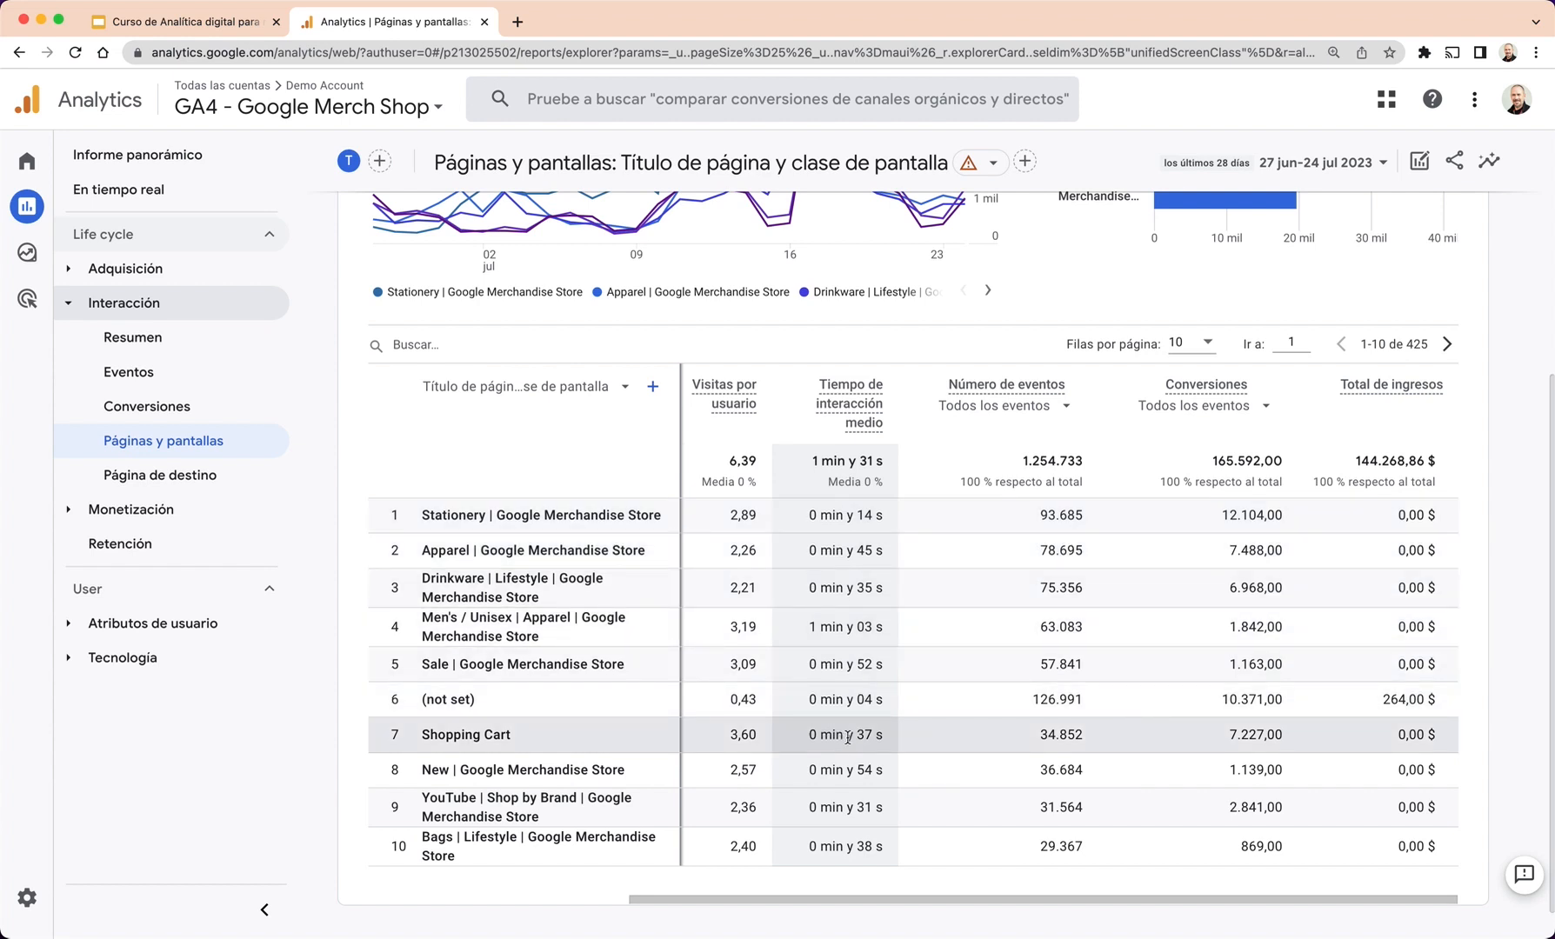
scroll(848, 737, left, 1)
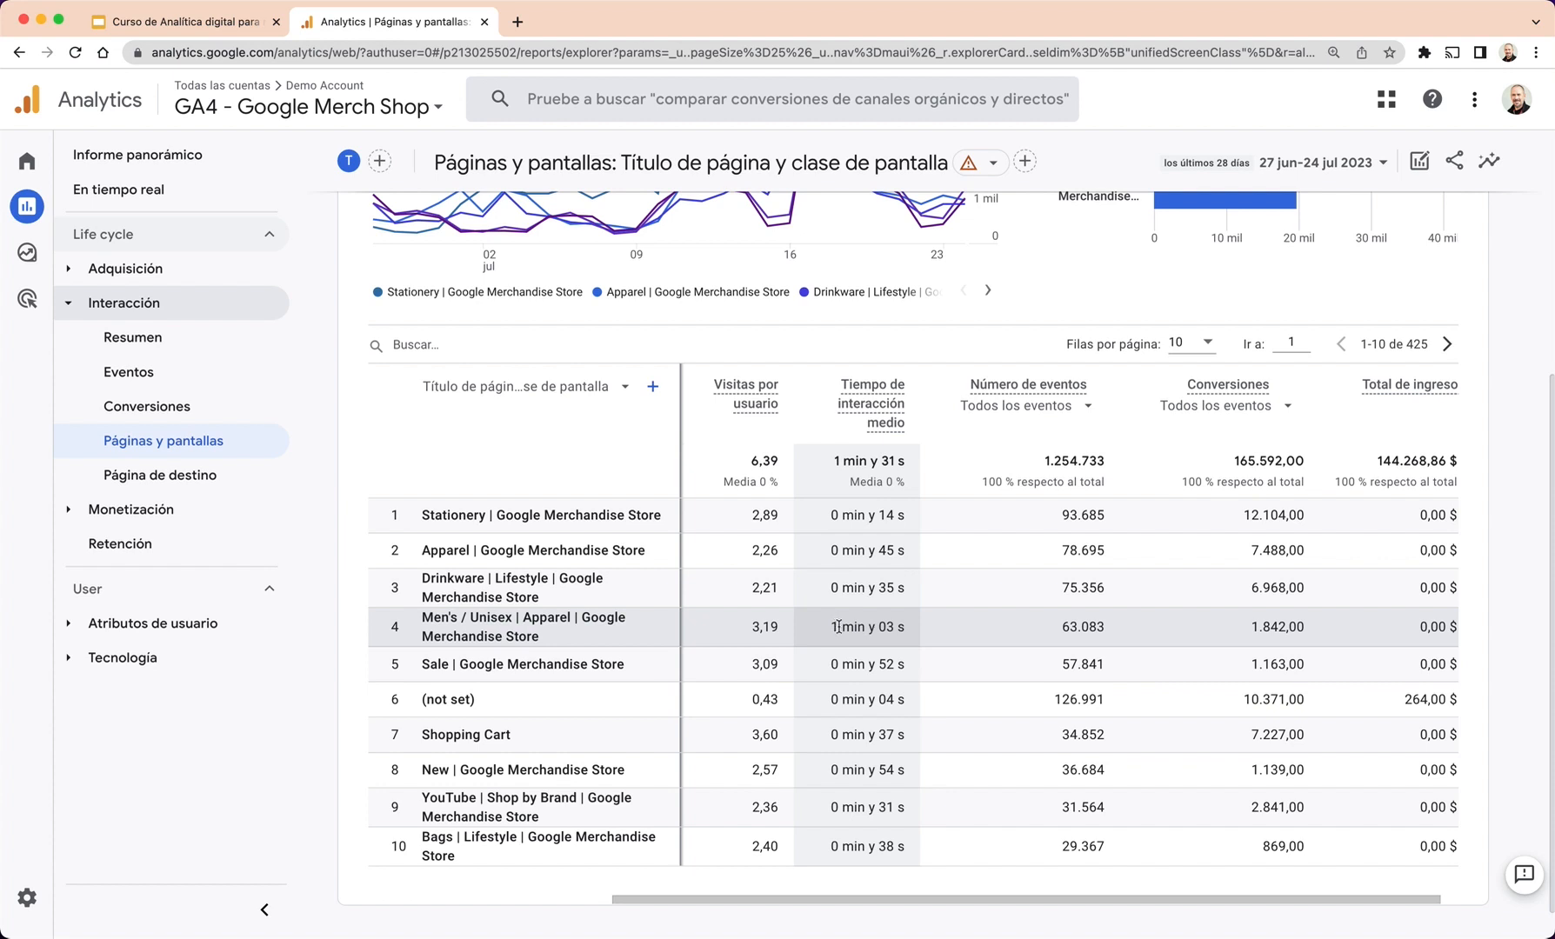
click(818, 390)
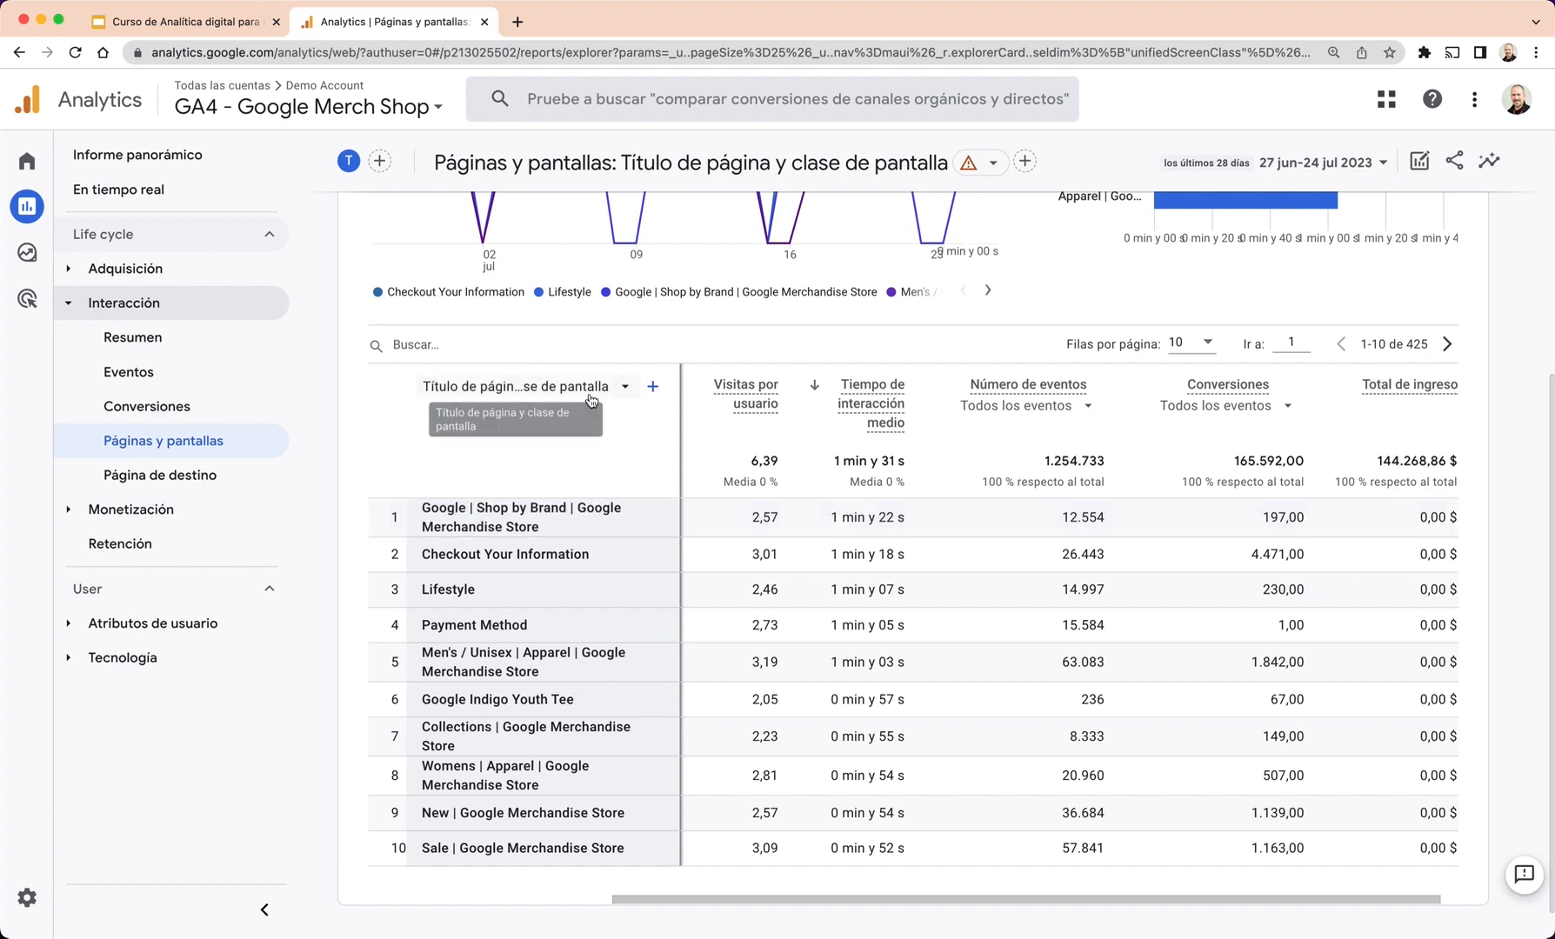
Set the table's primary dimension back to Ruta de página y clase de pantalla.
click(625, 386)
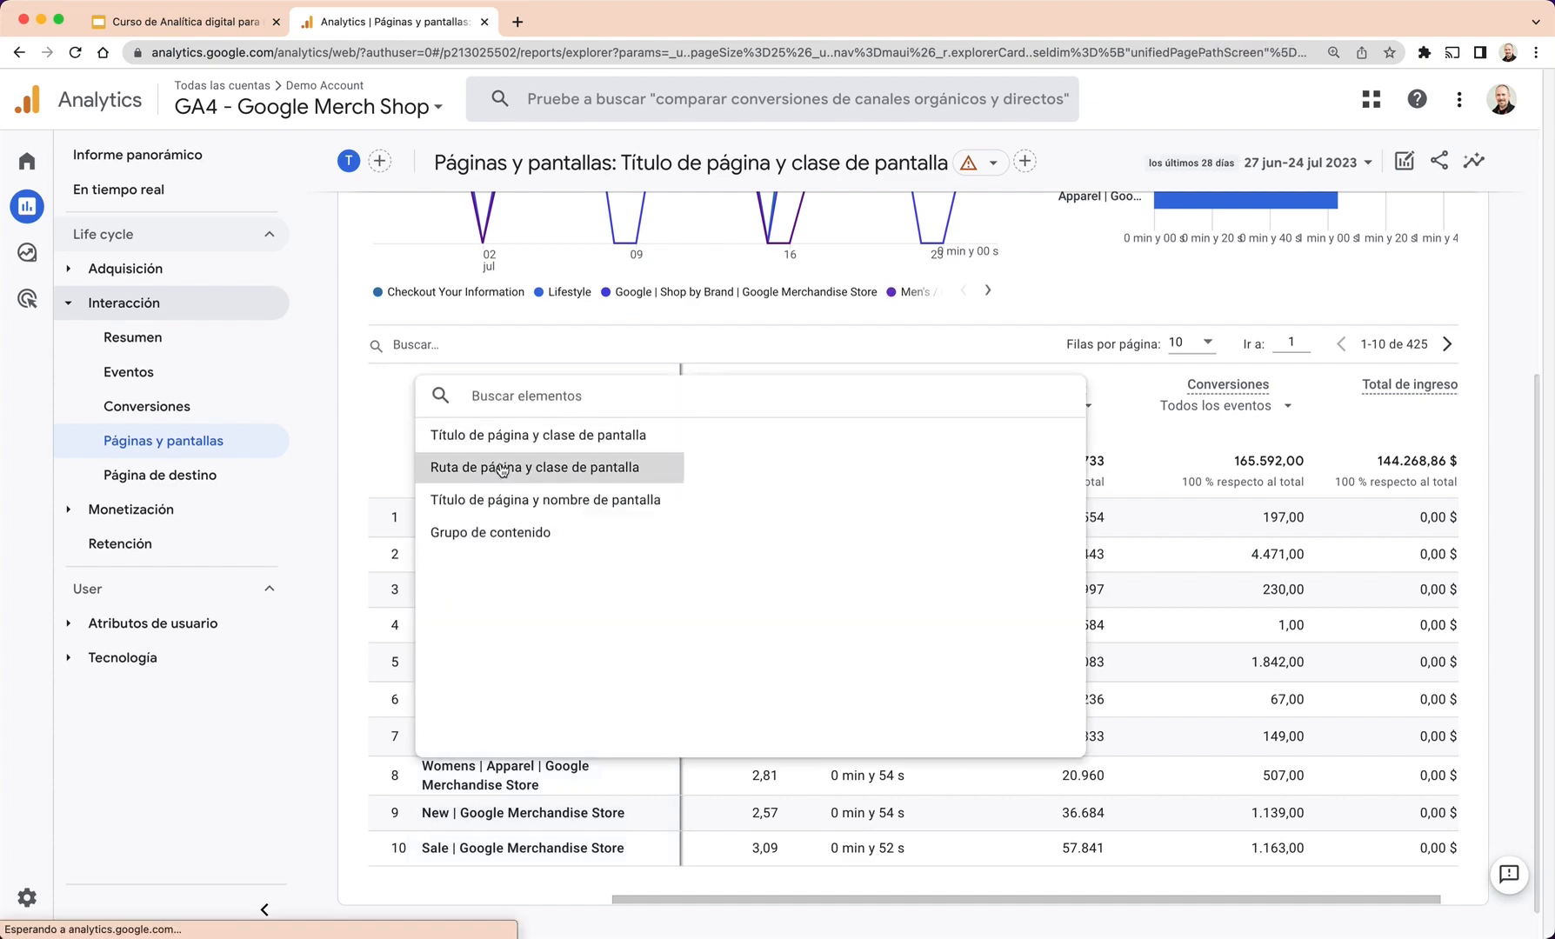
click(513, 467)
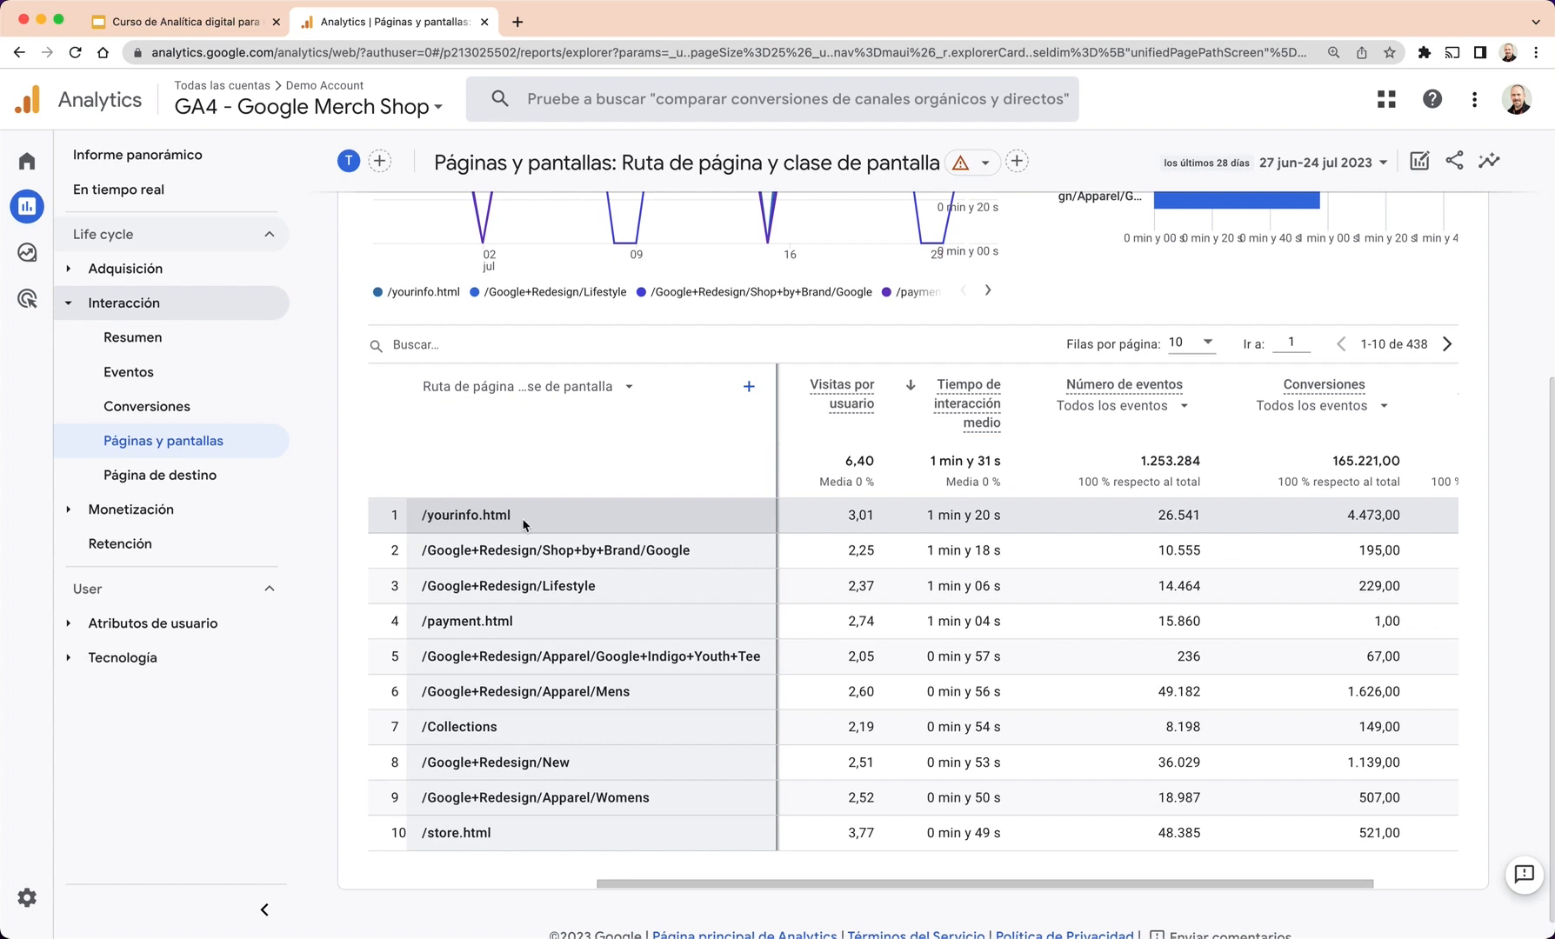
Open the Página de destino report and examine sessions, users, interaction time and conversions by landing page.
click(141, 477)
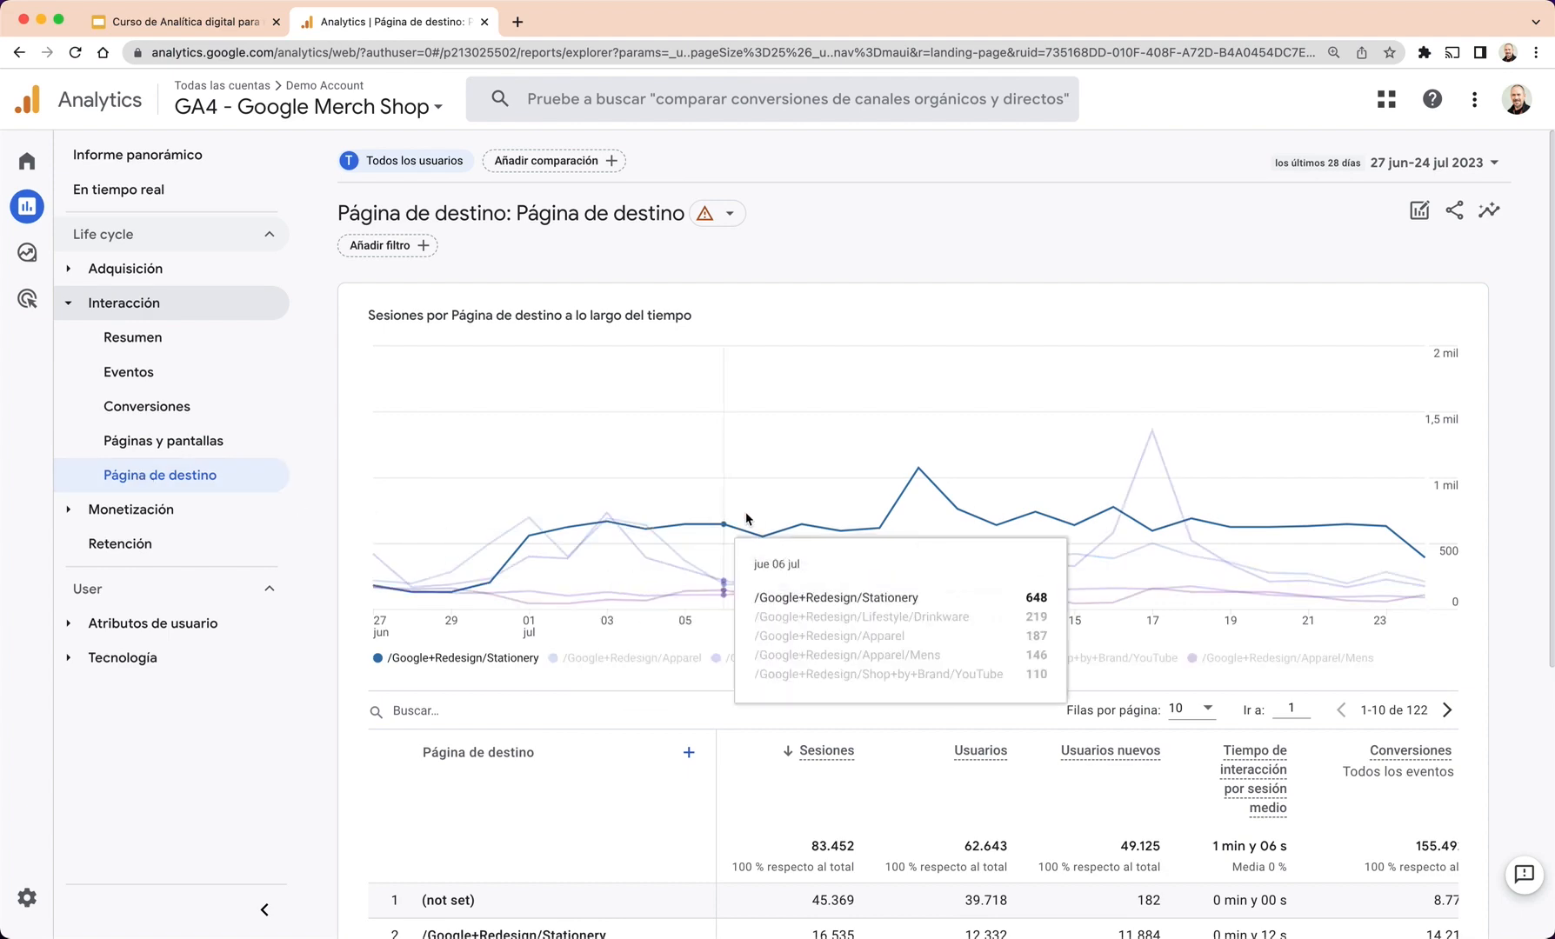
scroll(1511, 581, down, 3)
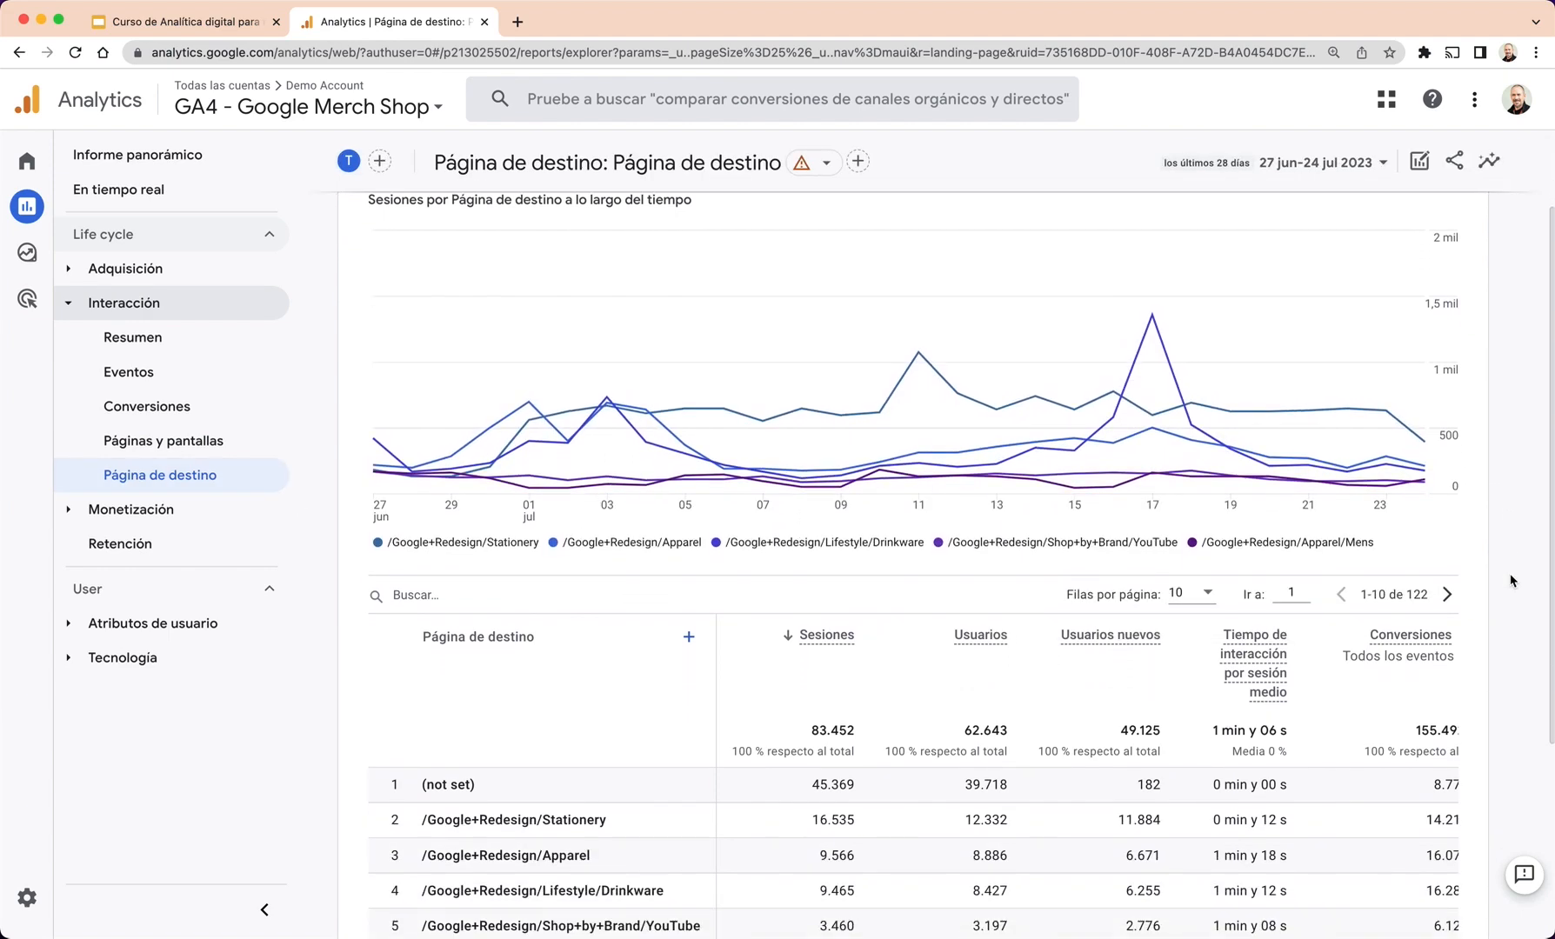
scroll(1511, 581, down, 3)
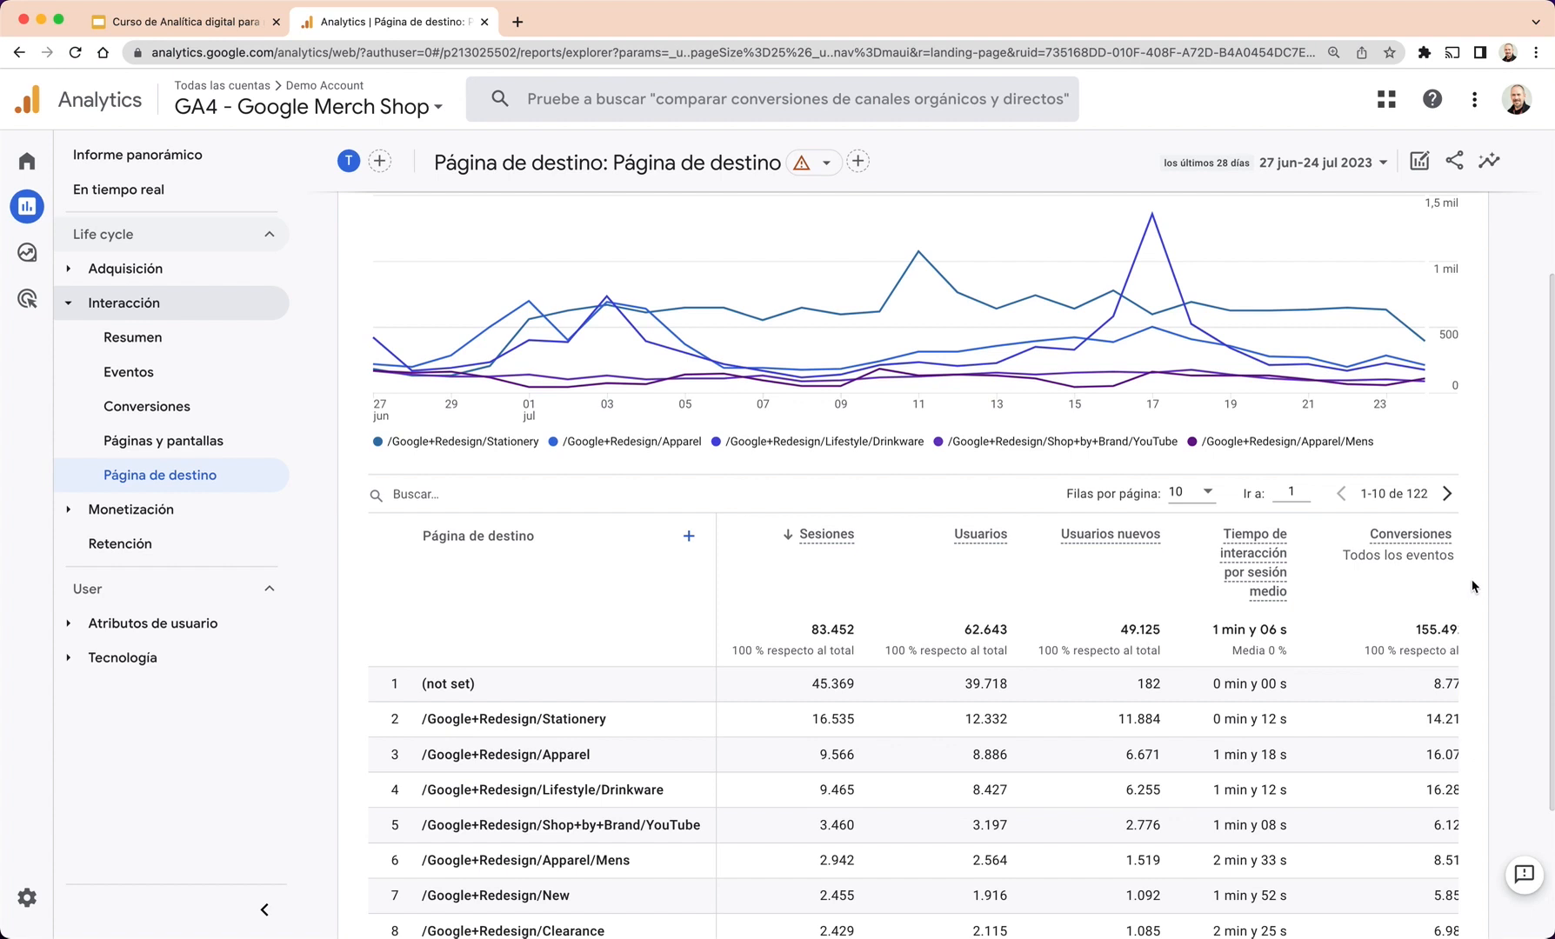
scroll(1473, 585, down, 2)
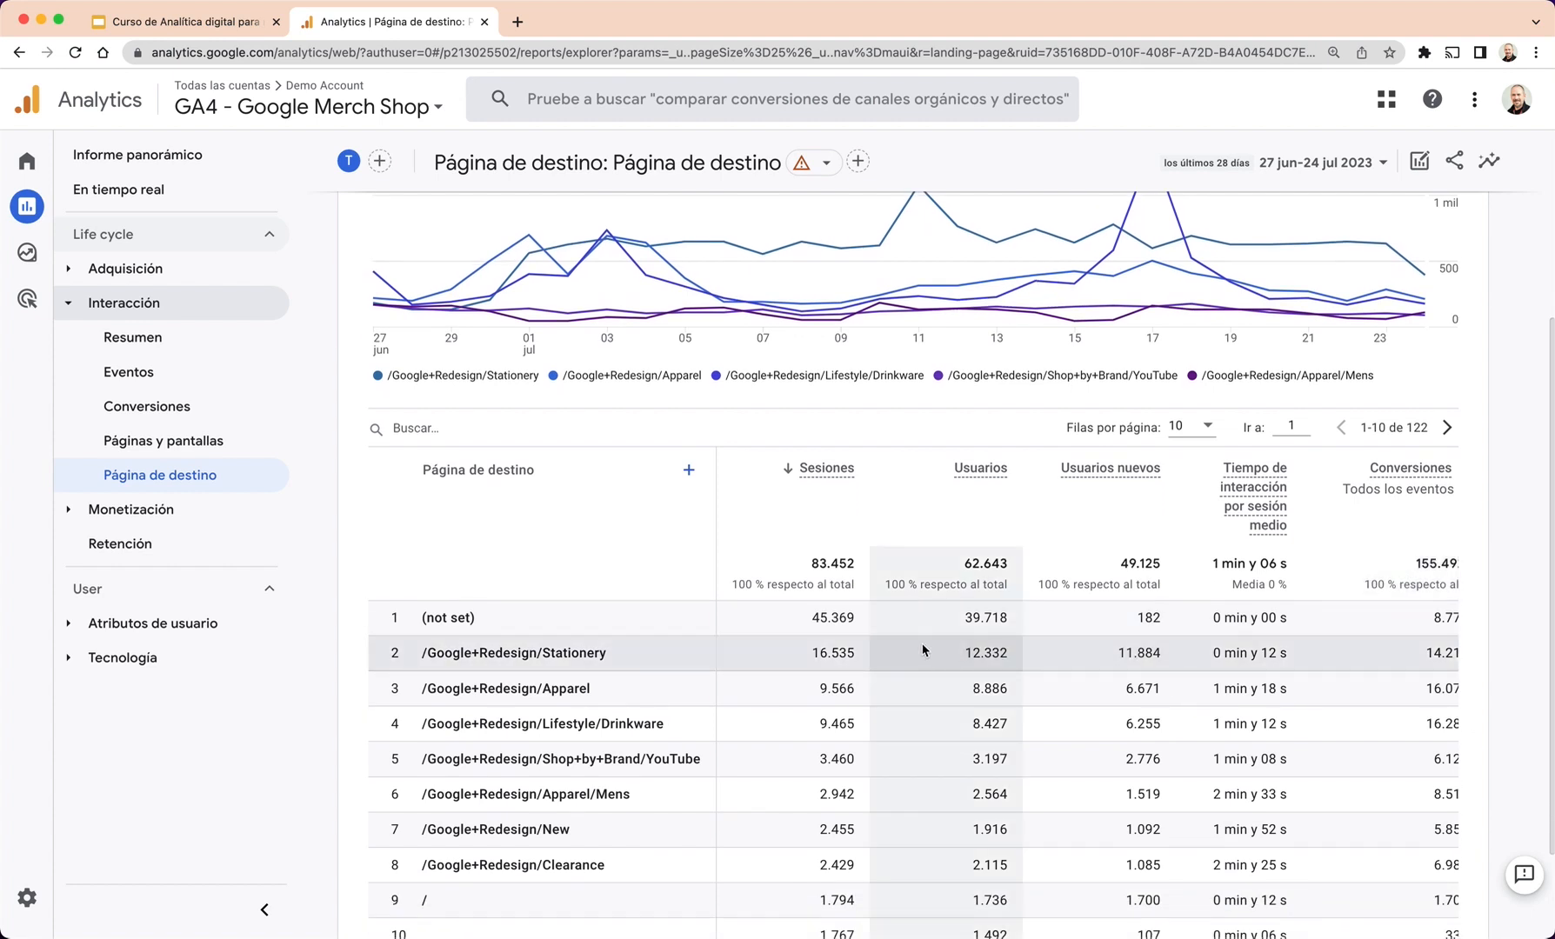
scroll(541, 668, down, 2)
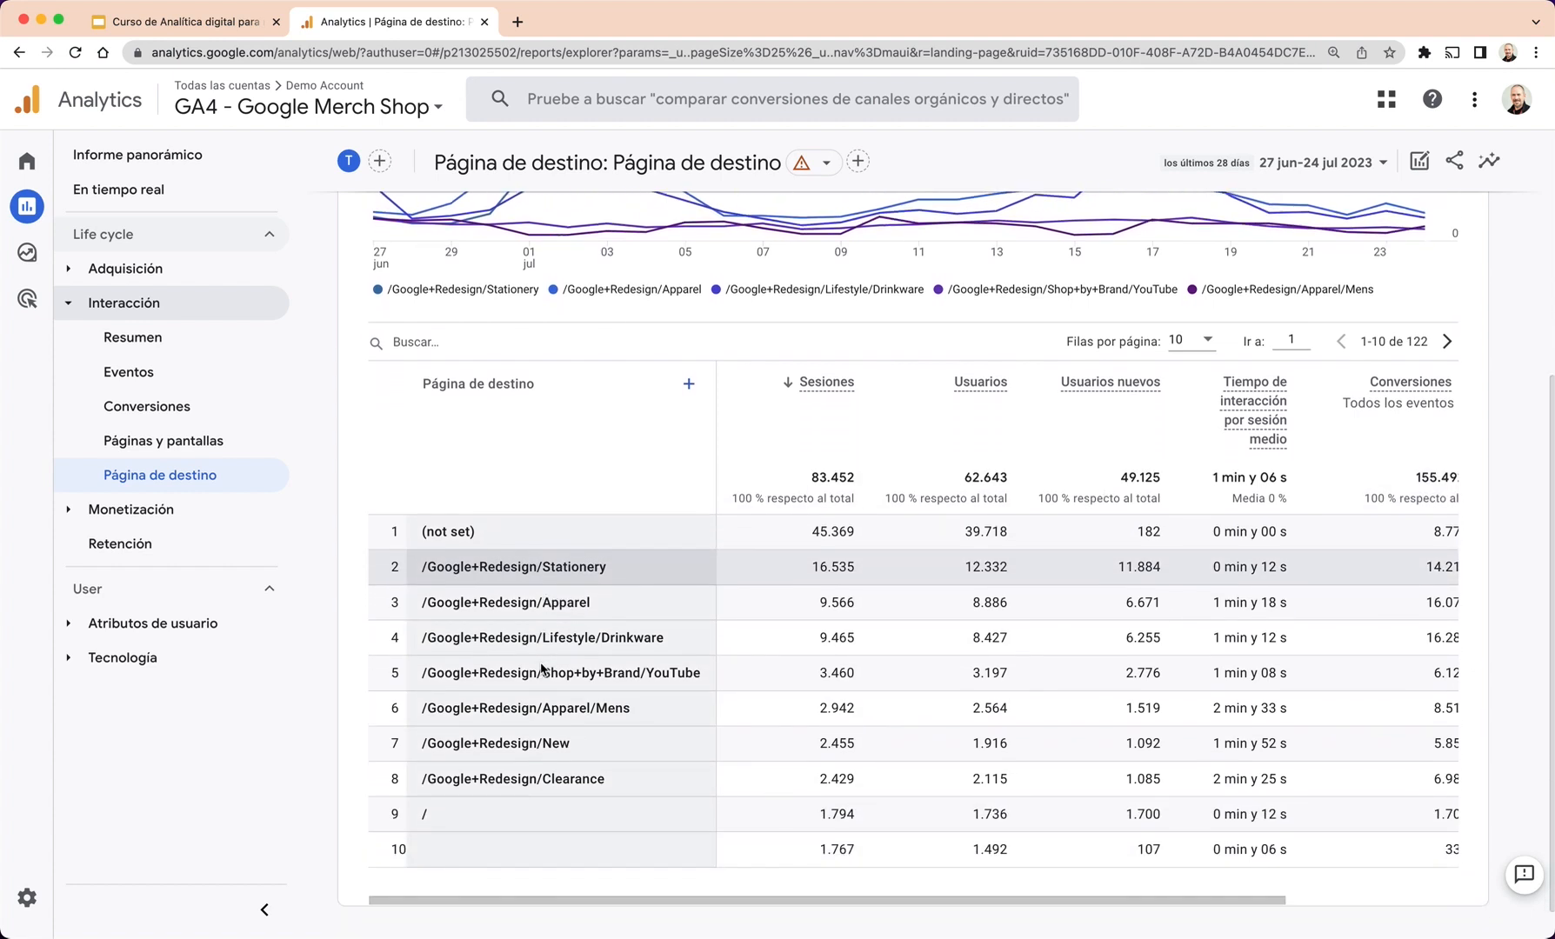
Review the landing page table's rows and remaining metric columns, and collapse the Interacción report group.
scroll(540, 662, down, 1)
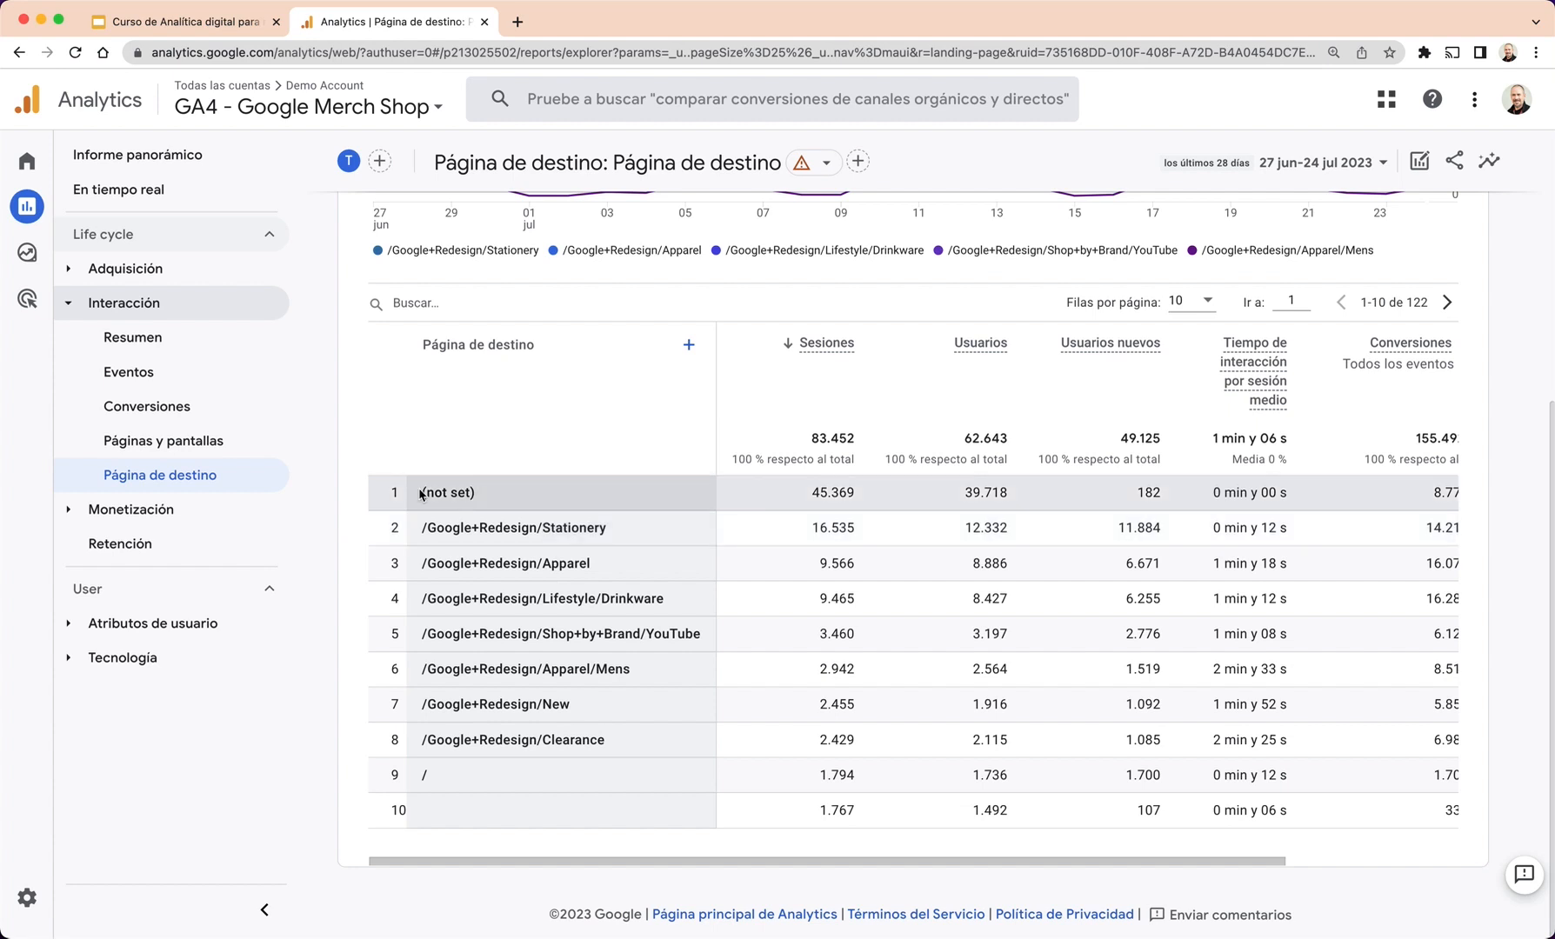
scroll(407, 494, right, 1)
click(71, 306)
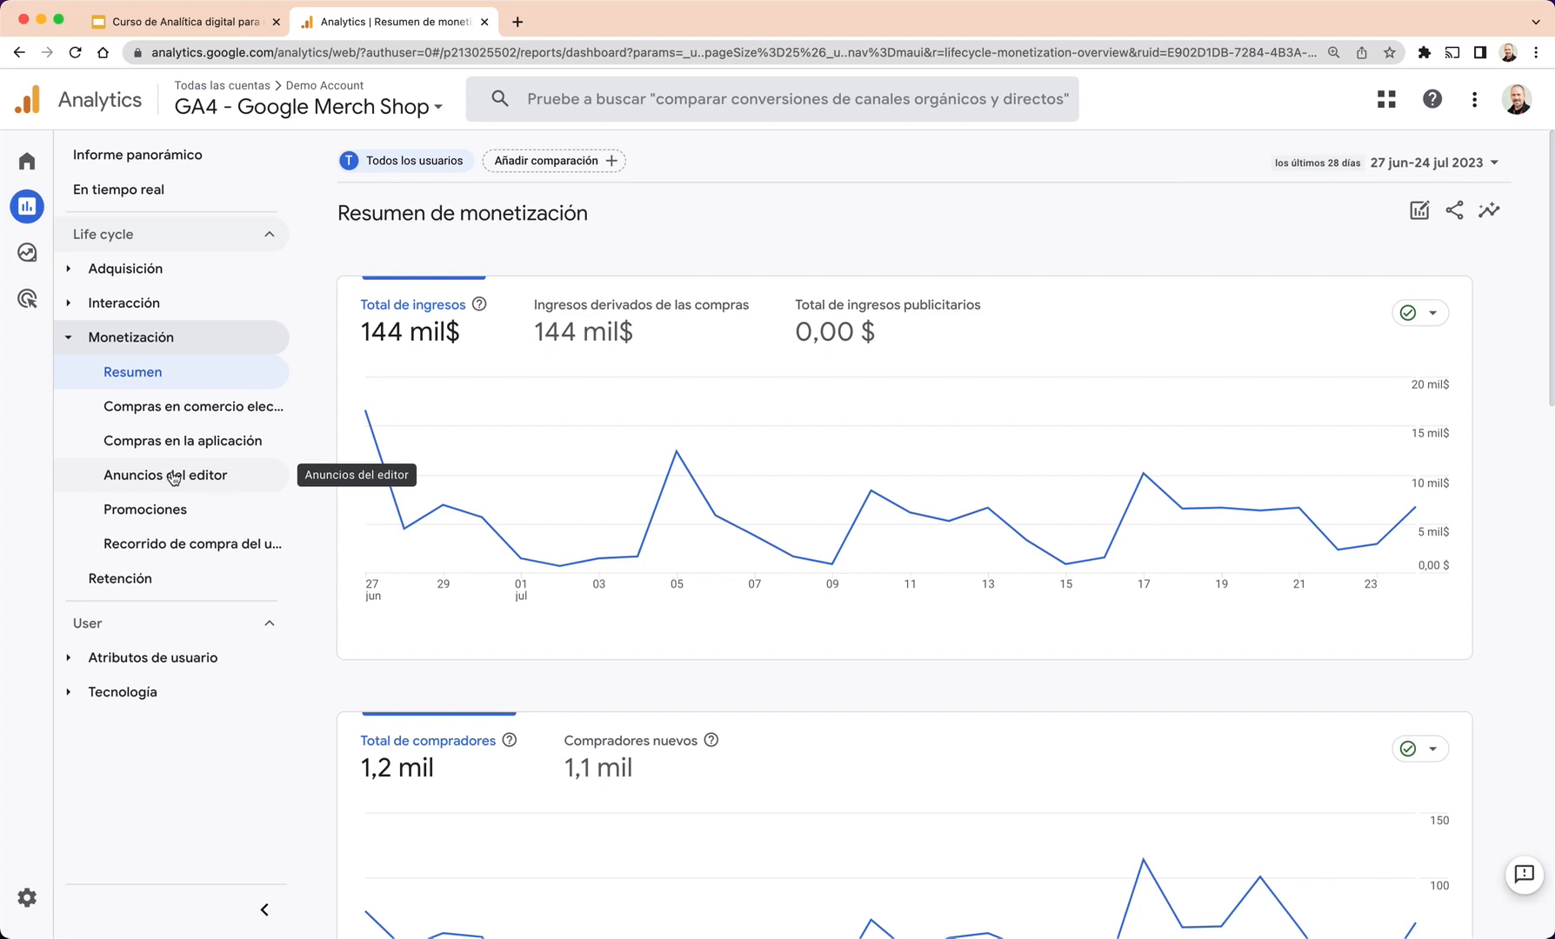
Open the Compras en comercio electrónico report and examine items viewed, added to cart, purchased and revenue by item name.
click(173, 409)
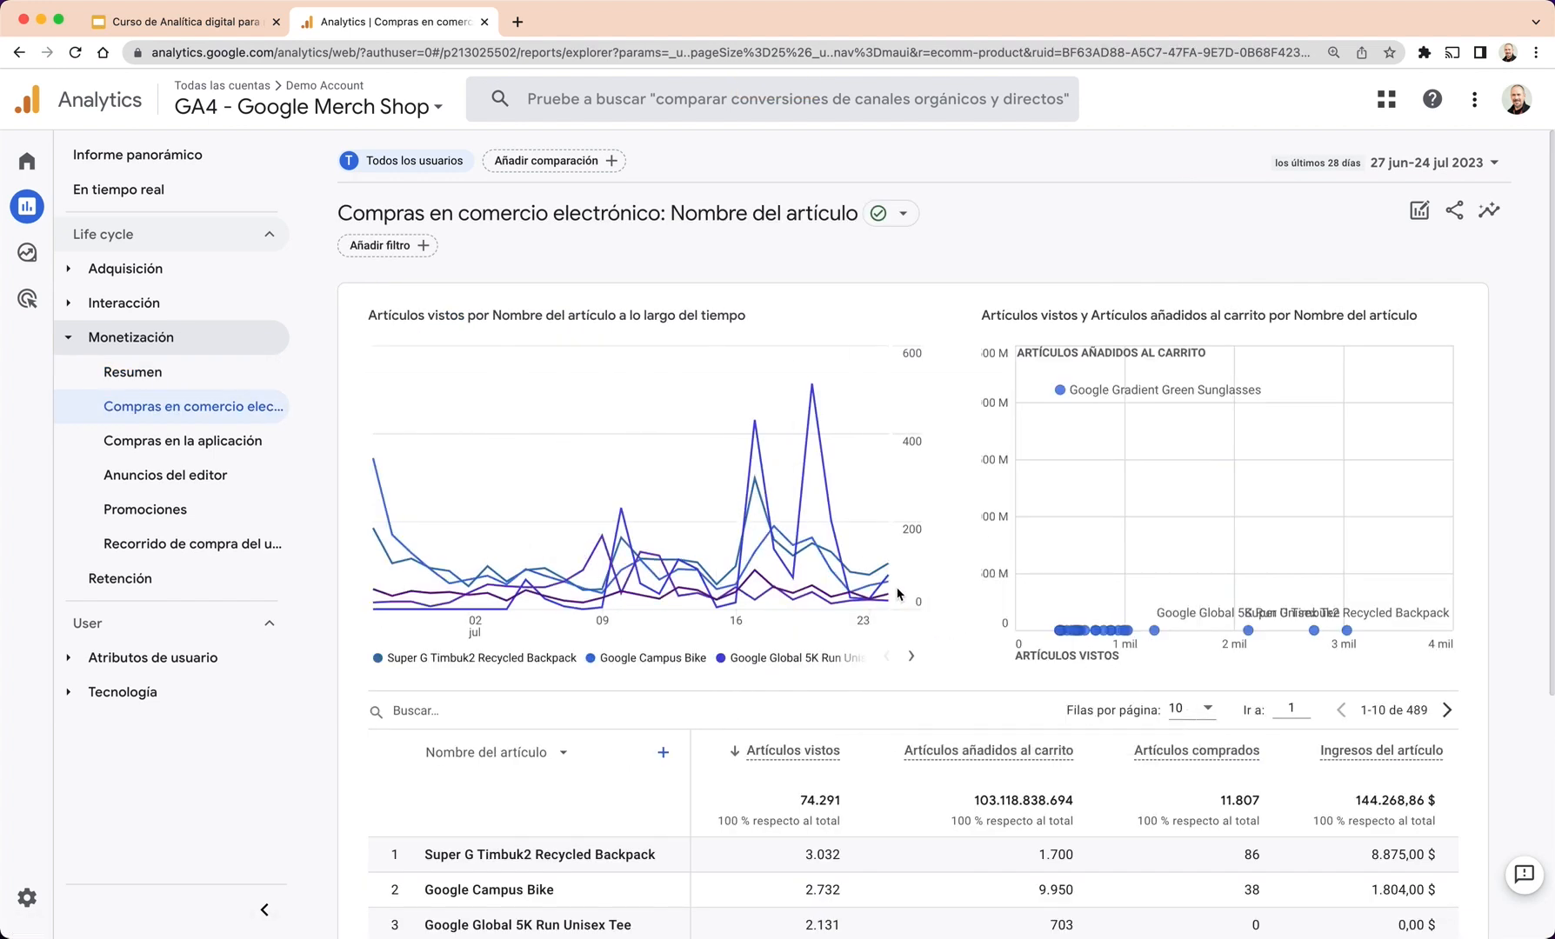
scroll(914, 592, down, 4)
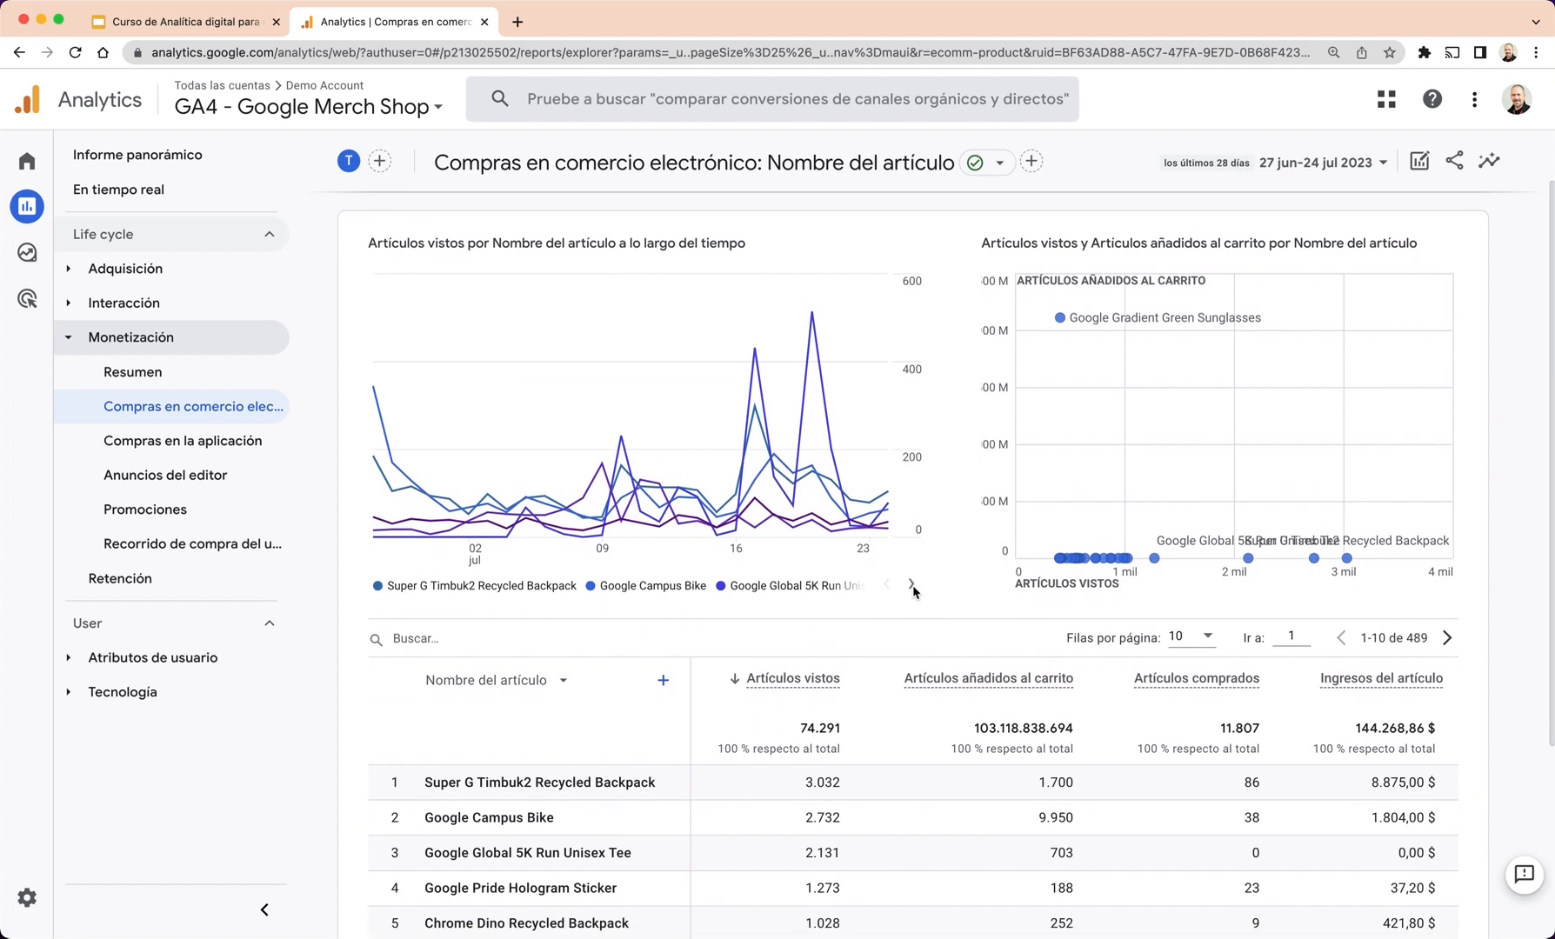
scroll(913, 592, down, 4)
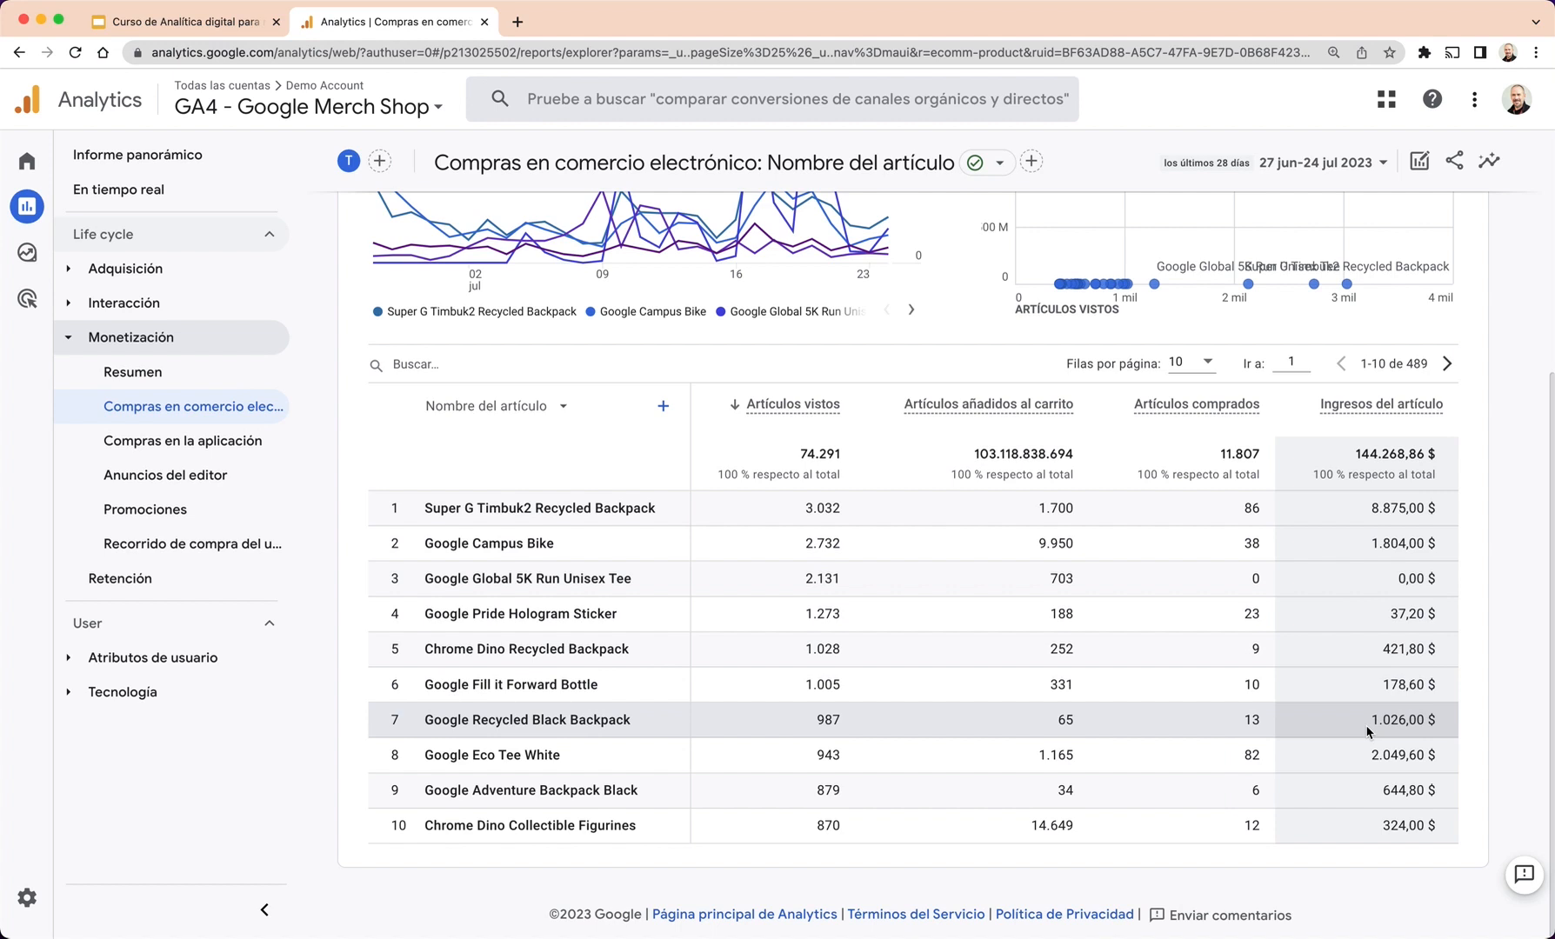
Compare the e-commerce purchases table by Categoría del artículo and by Marca del artículo as the primary dimension.
click(515, 405)
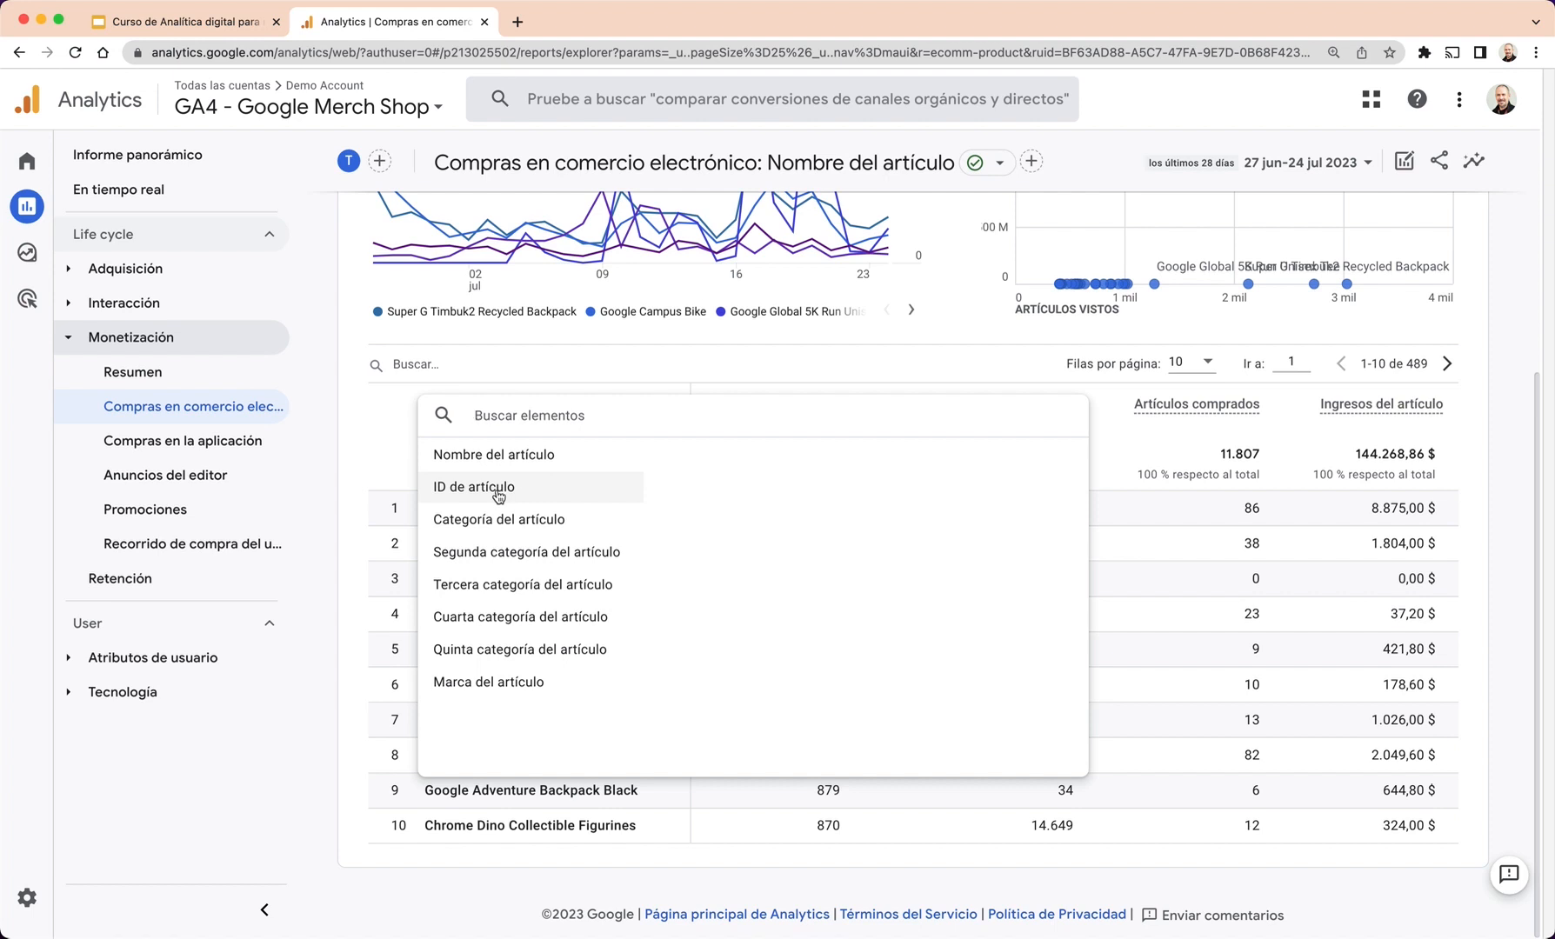
click(536, 519)
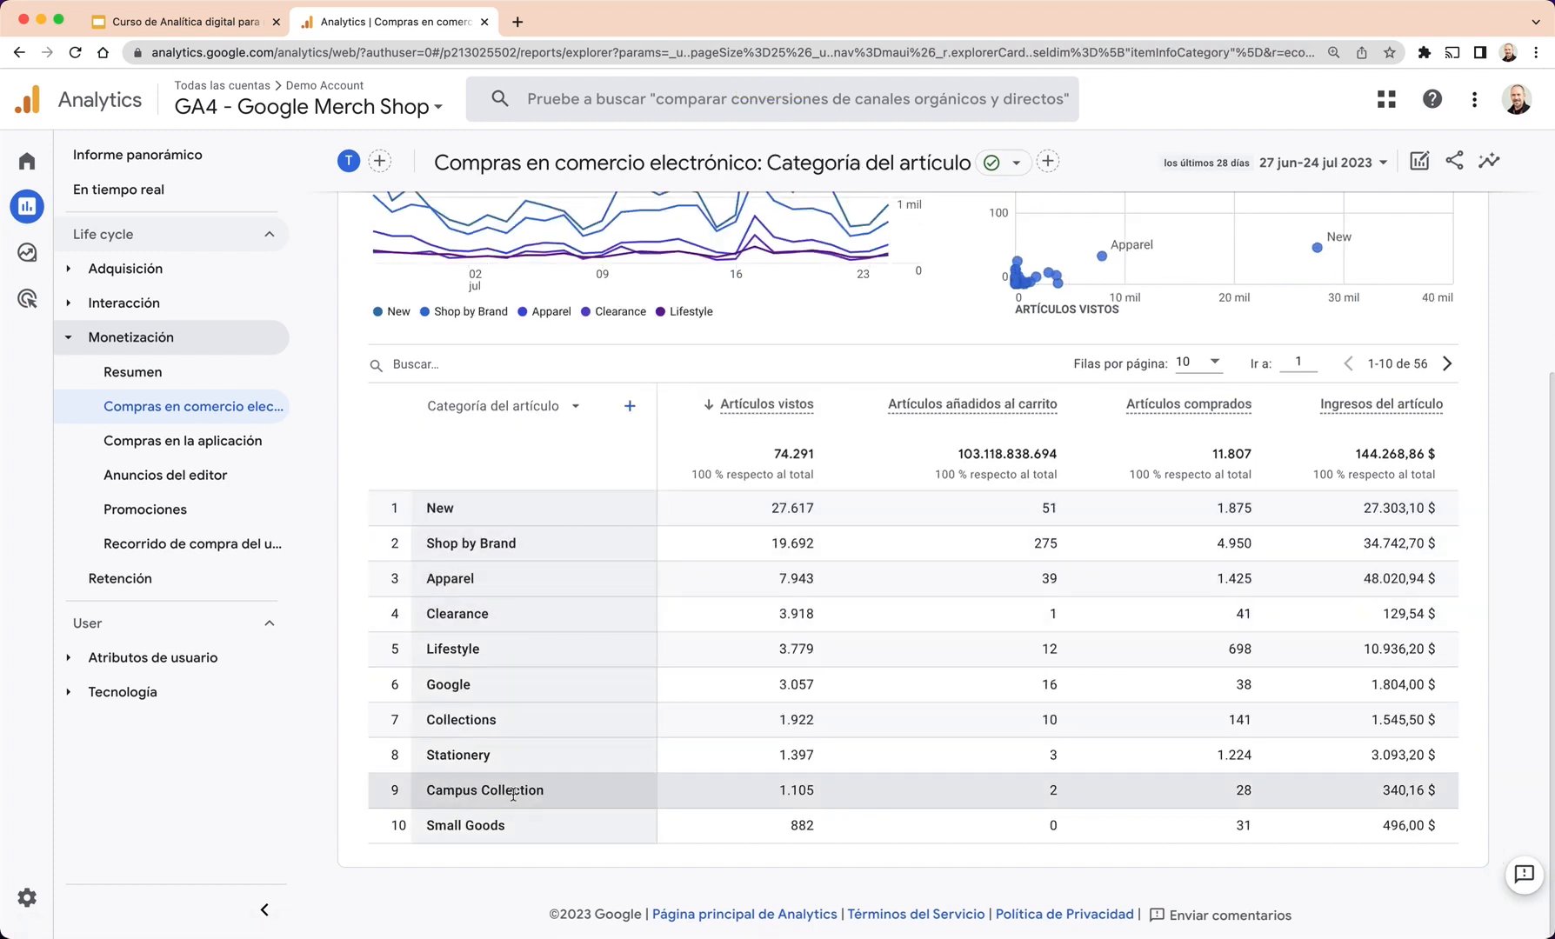
click(571, 412)
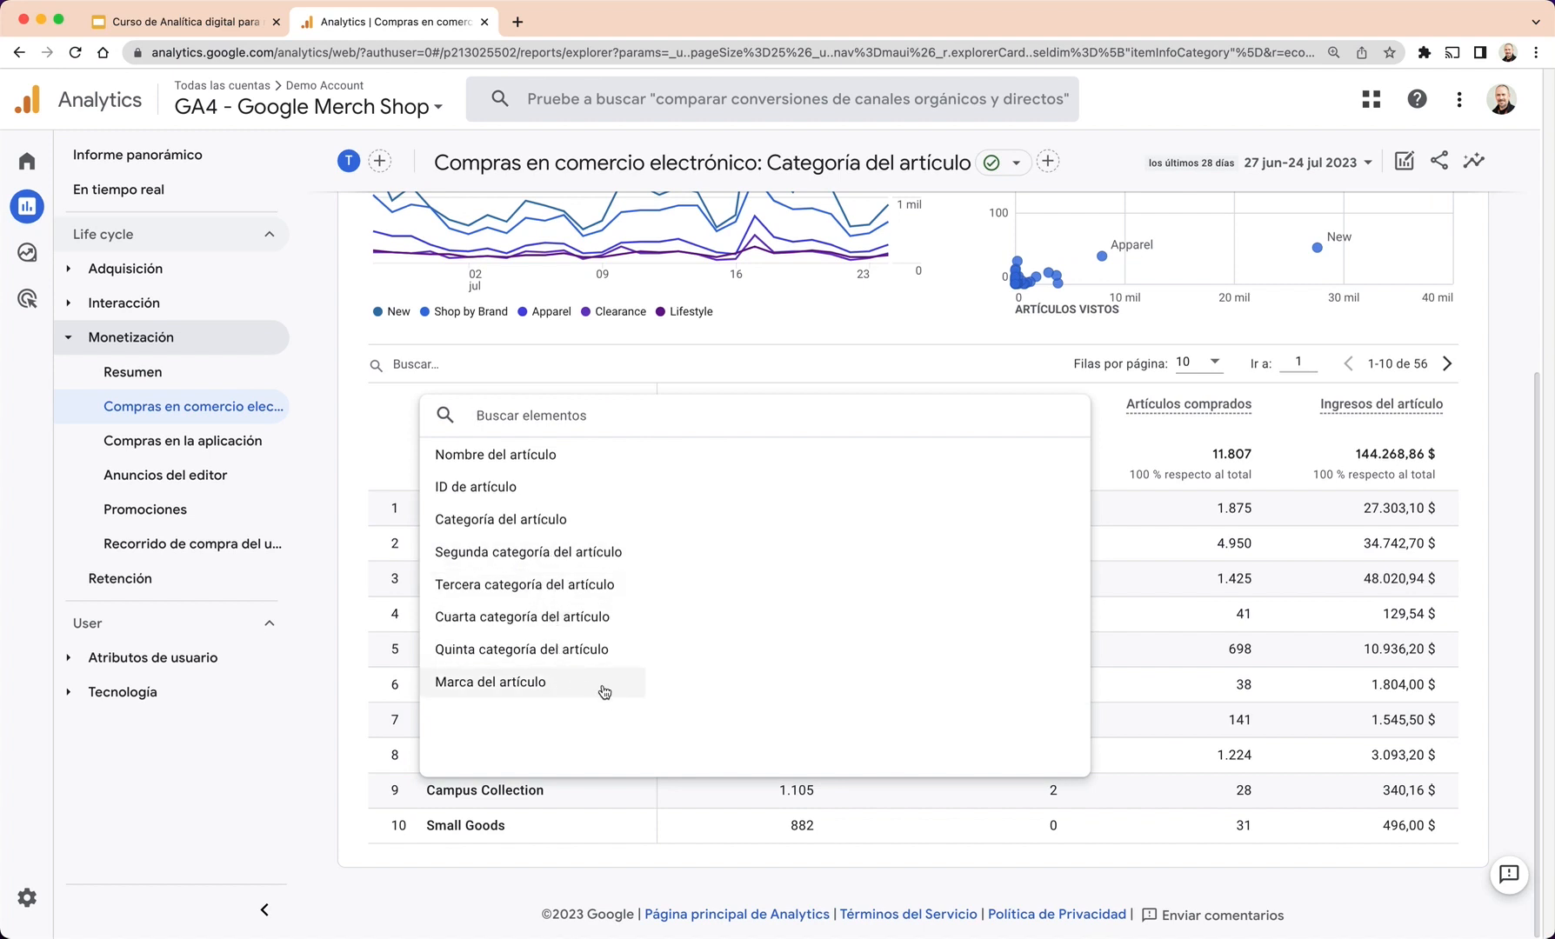
click(502, 687)
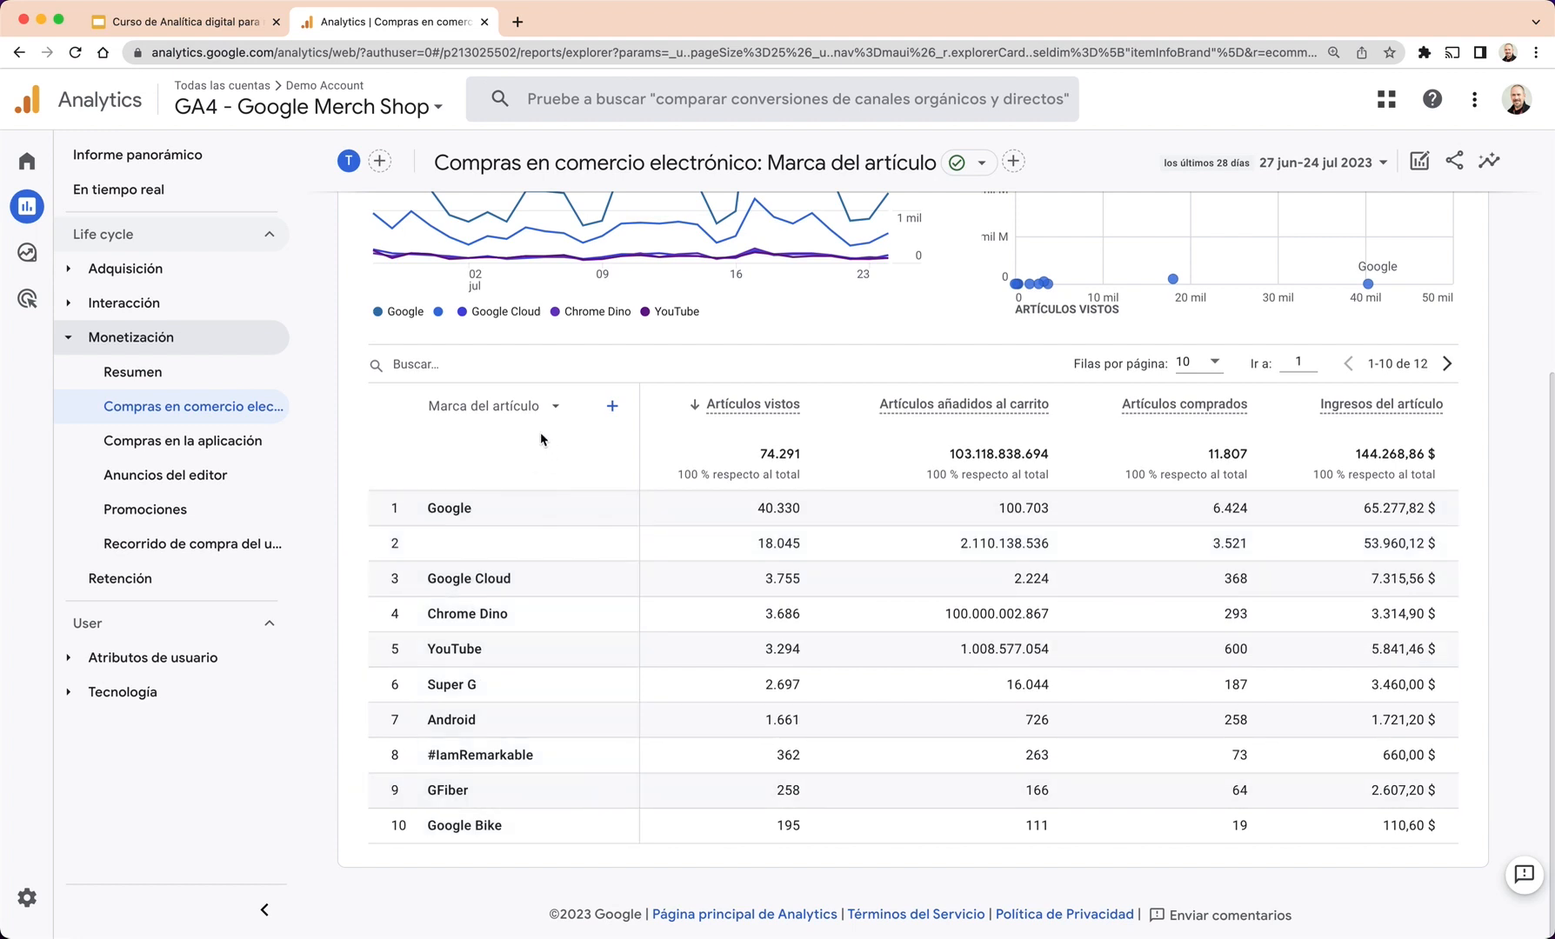
Set the e-commerce purchases table's primary dimension back to Nombre del artículo.
click(546, 409)
click(505, 454)
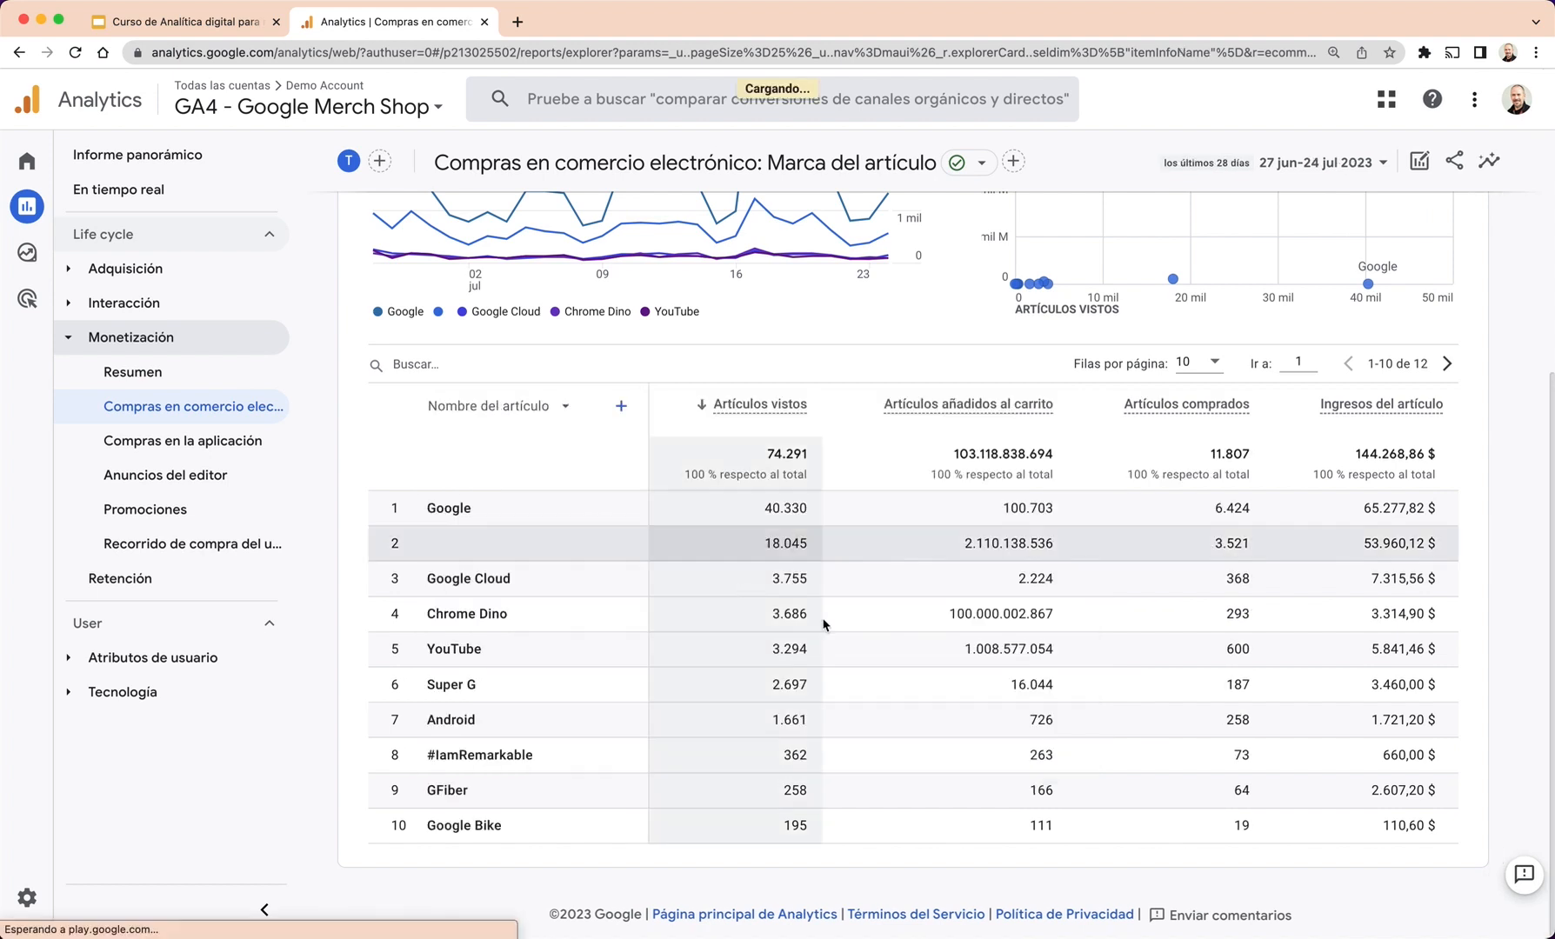
Inspect individual items in the scatter chart comparing Artículos vistos with Artículos añadidos al carrito, including Google Gradient Green Sunglasses and Google Global 5K Run Unisex Tee.
scroll(1011, 666, up, 3)
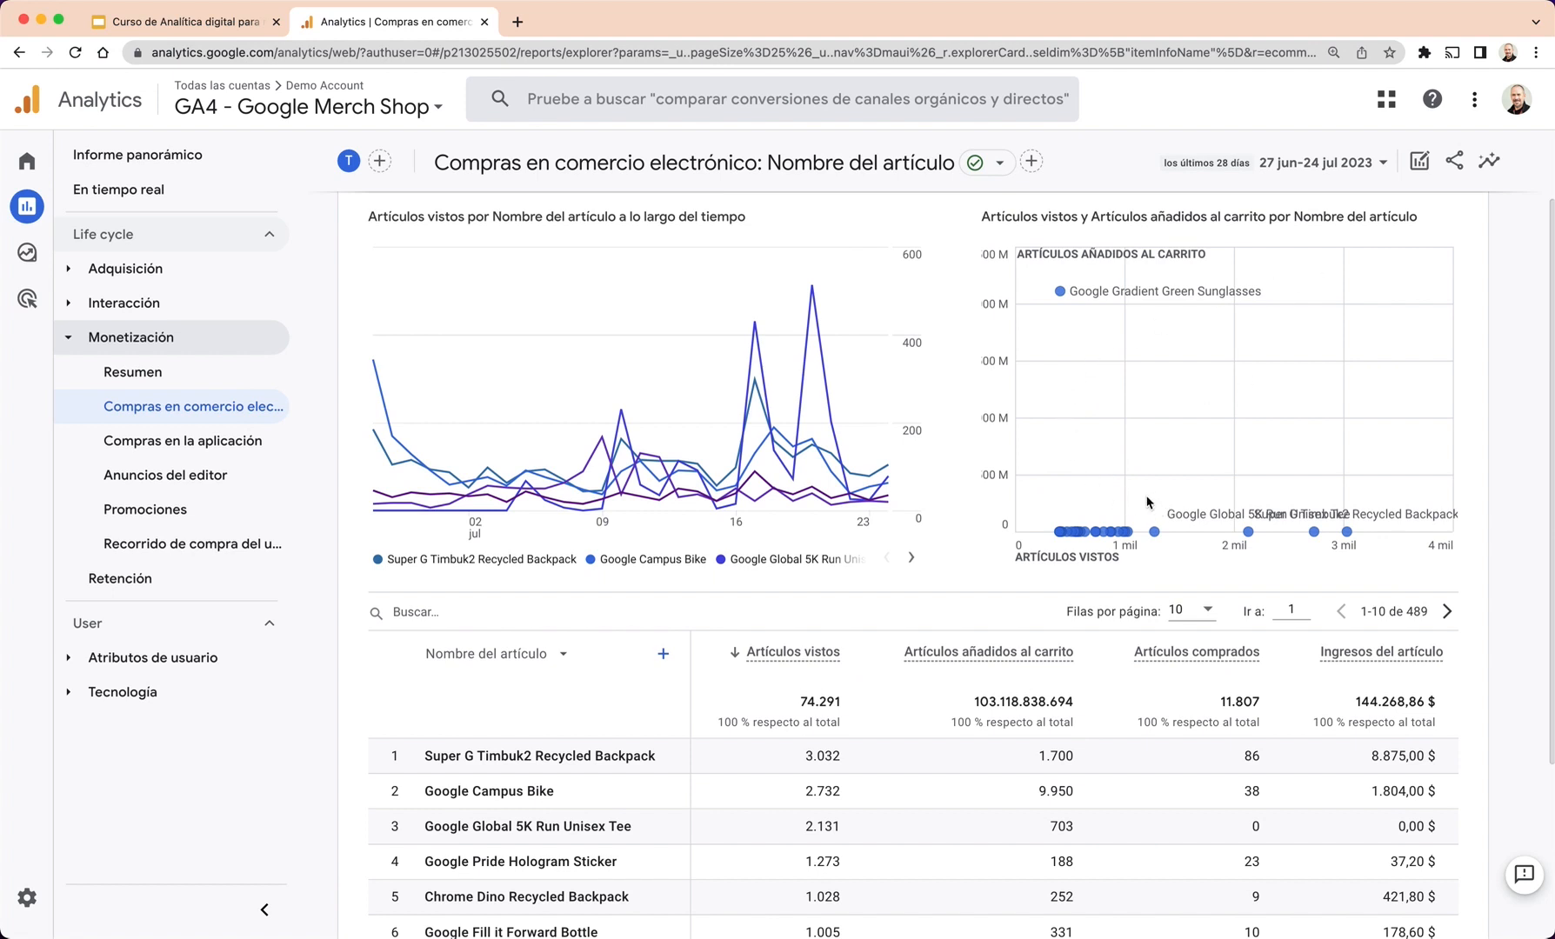
mouse_move(1061, 294)
mouse_move(1057, 295)
mouse_move(1251, 533)
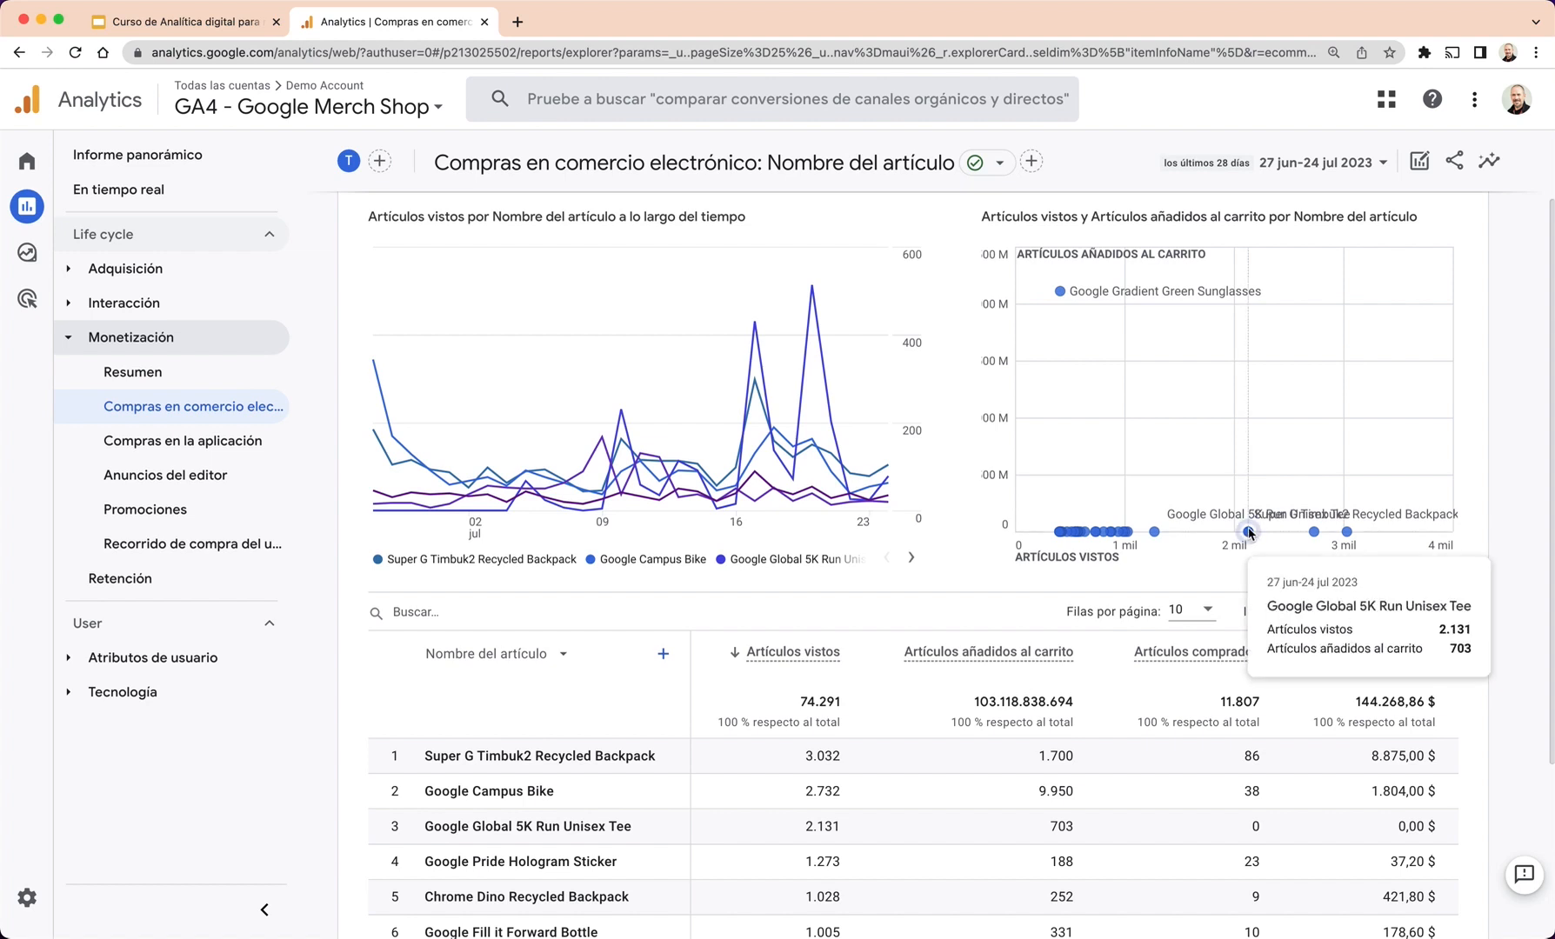
mouse_move(1315, 533)
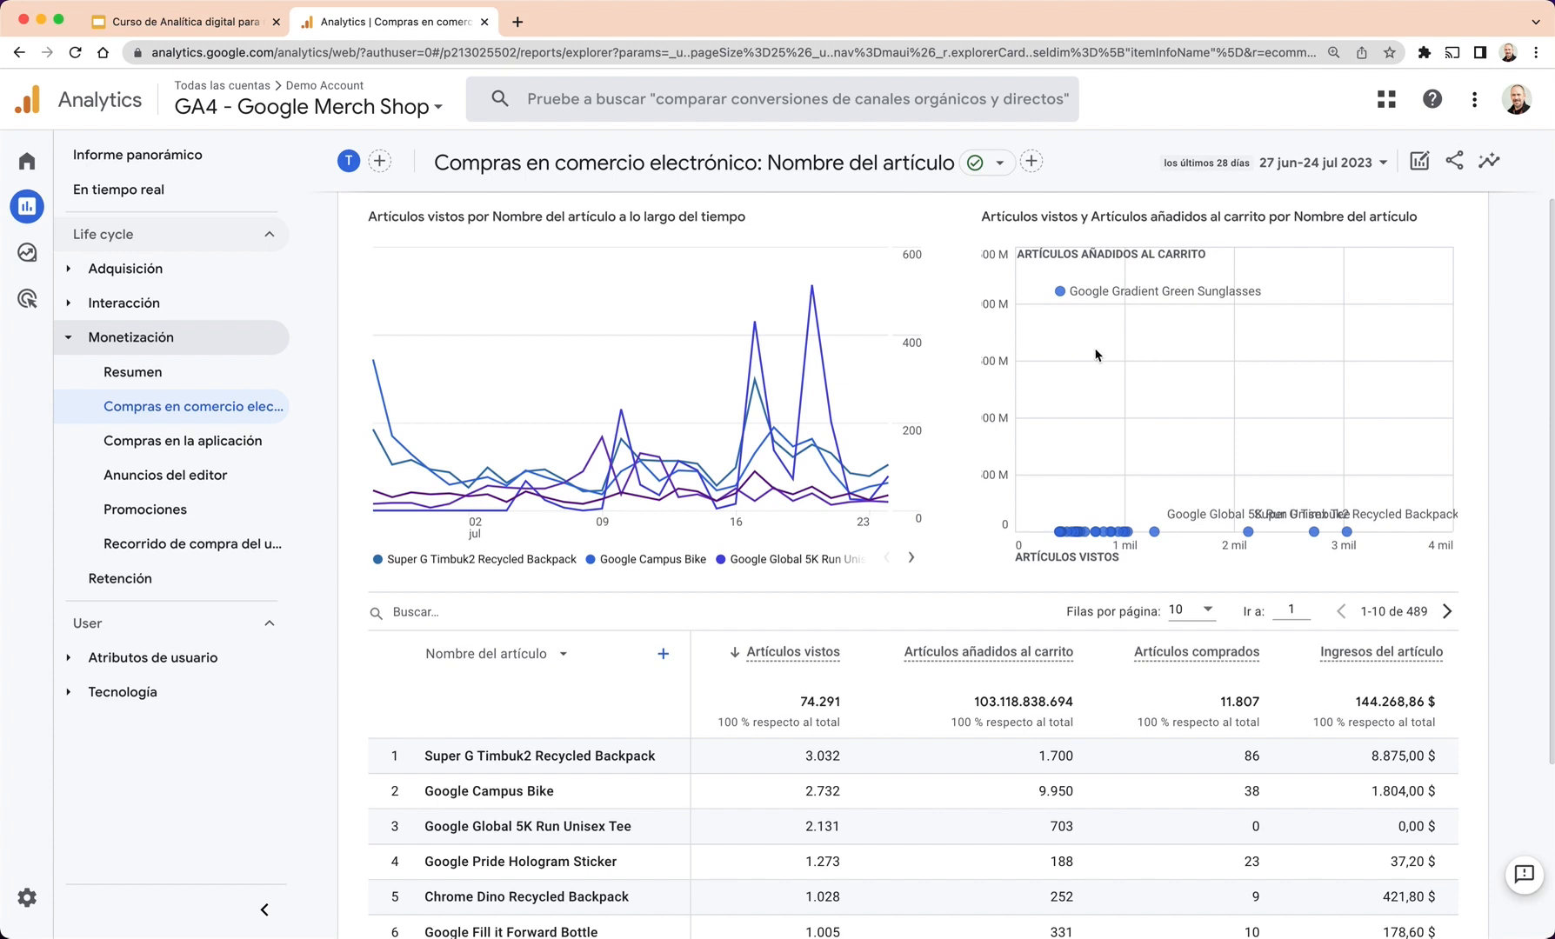
scroll(1076, 396, down, 1)
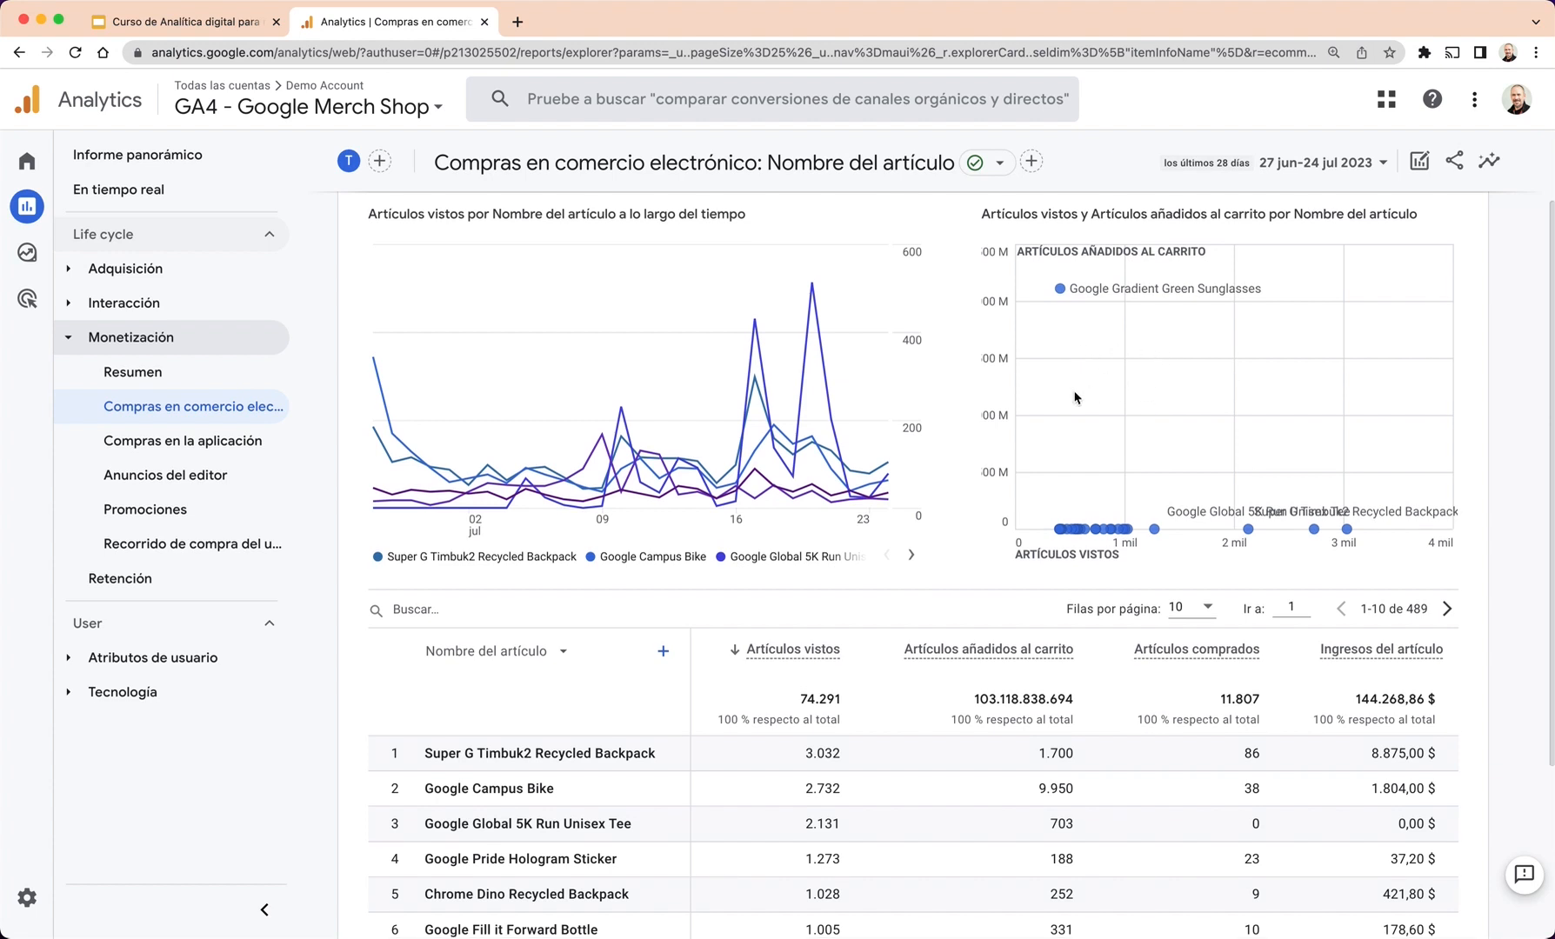
scroll(1067, 296, up, 1)
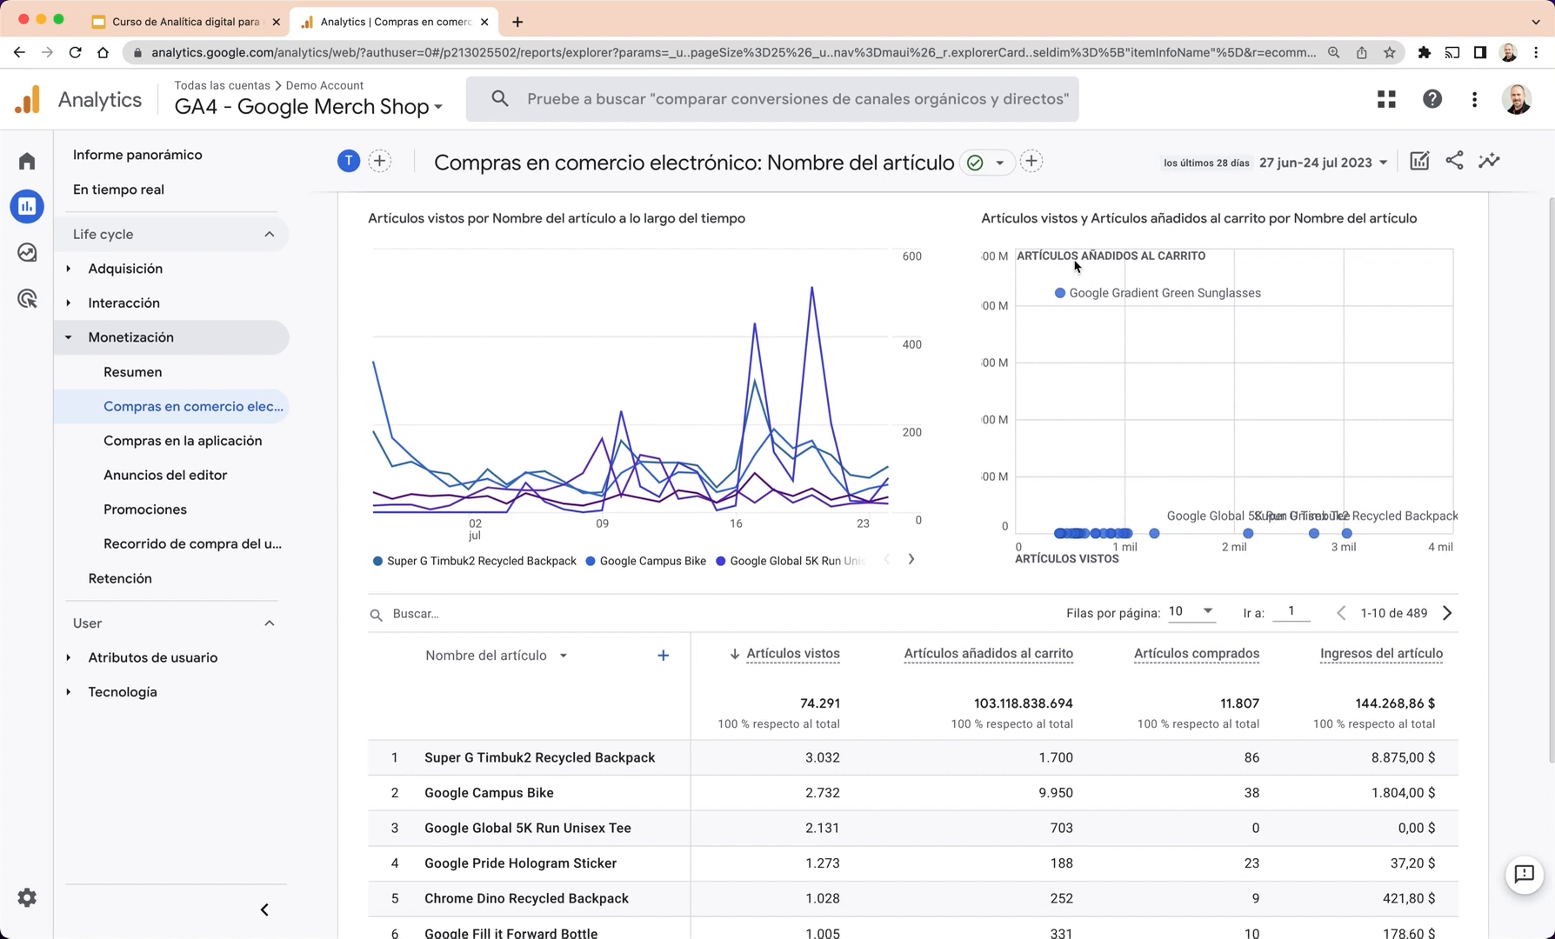
scroll(1095, 290, up, 1)
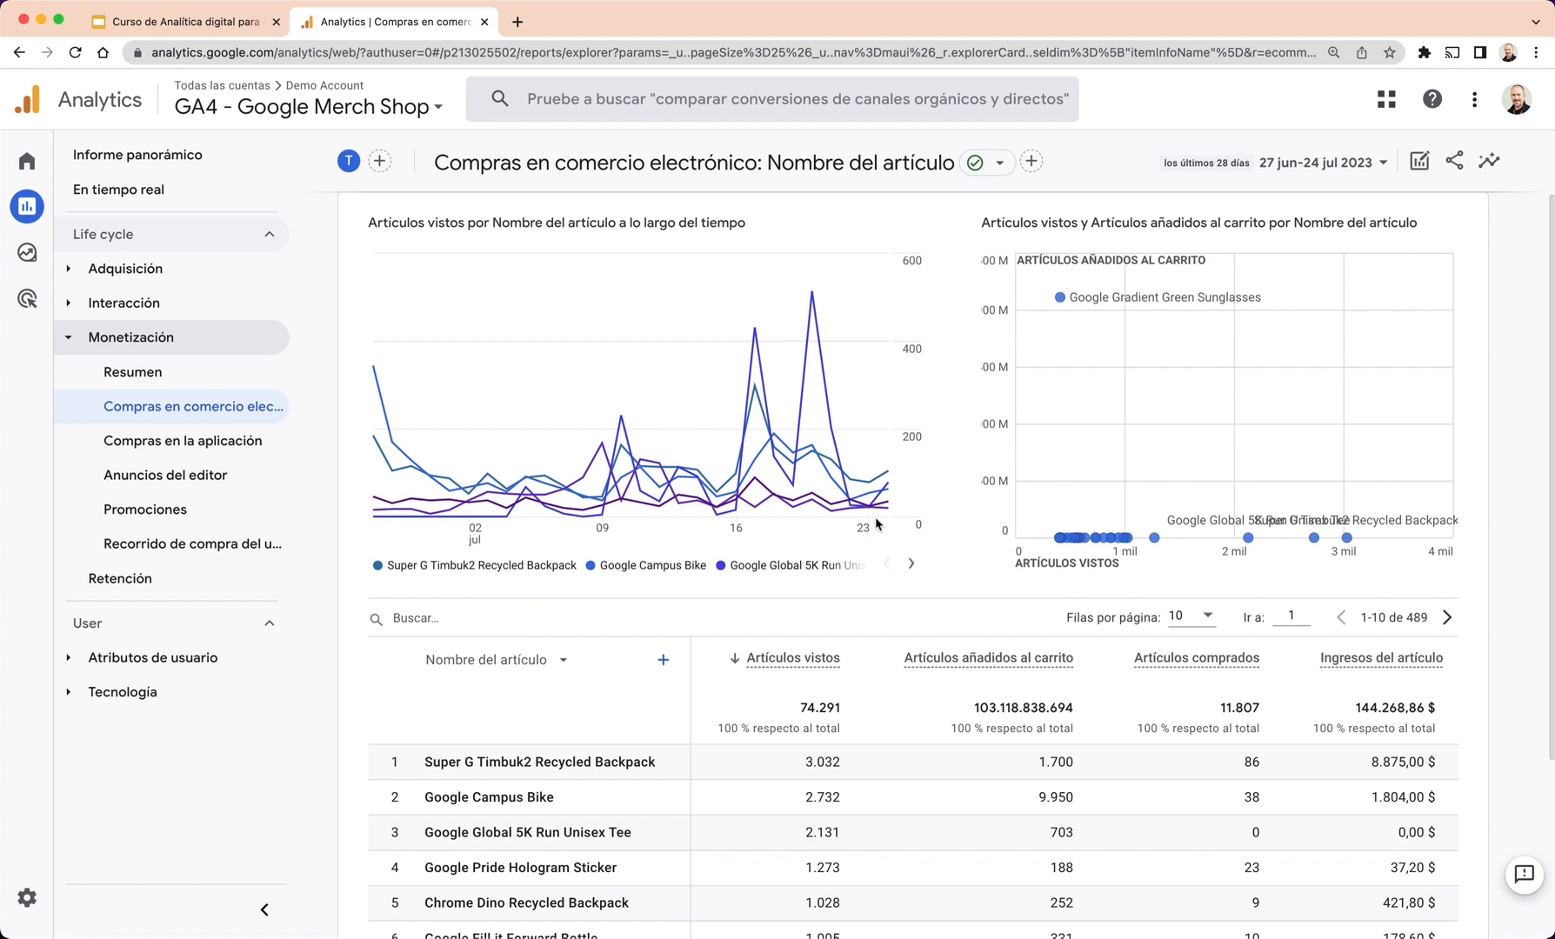
View the Compras en la aplicación report and the Anuncios del editor report with its ad unit table.
click(185, 446)
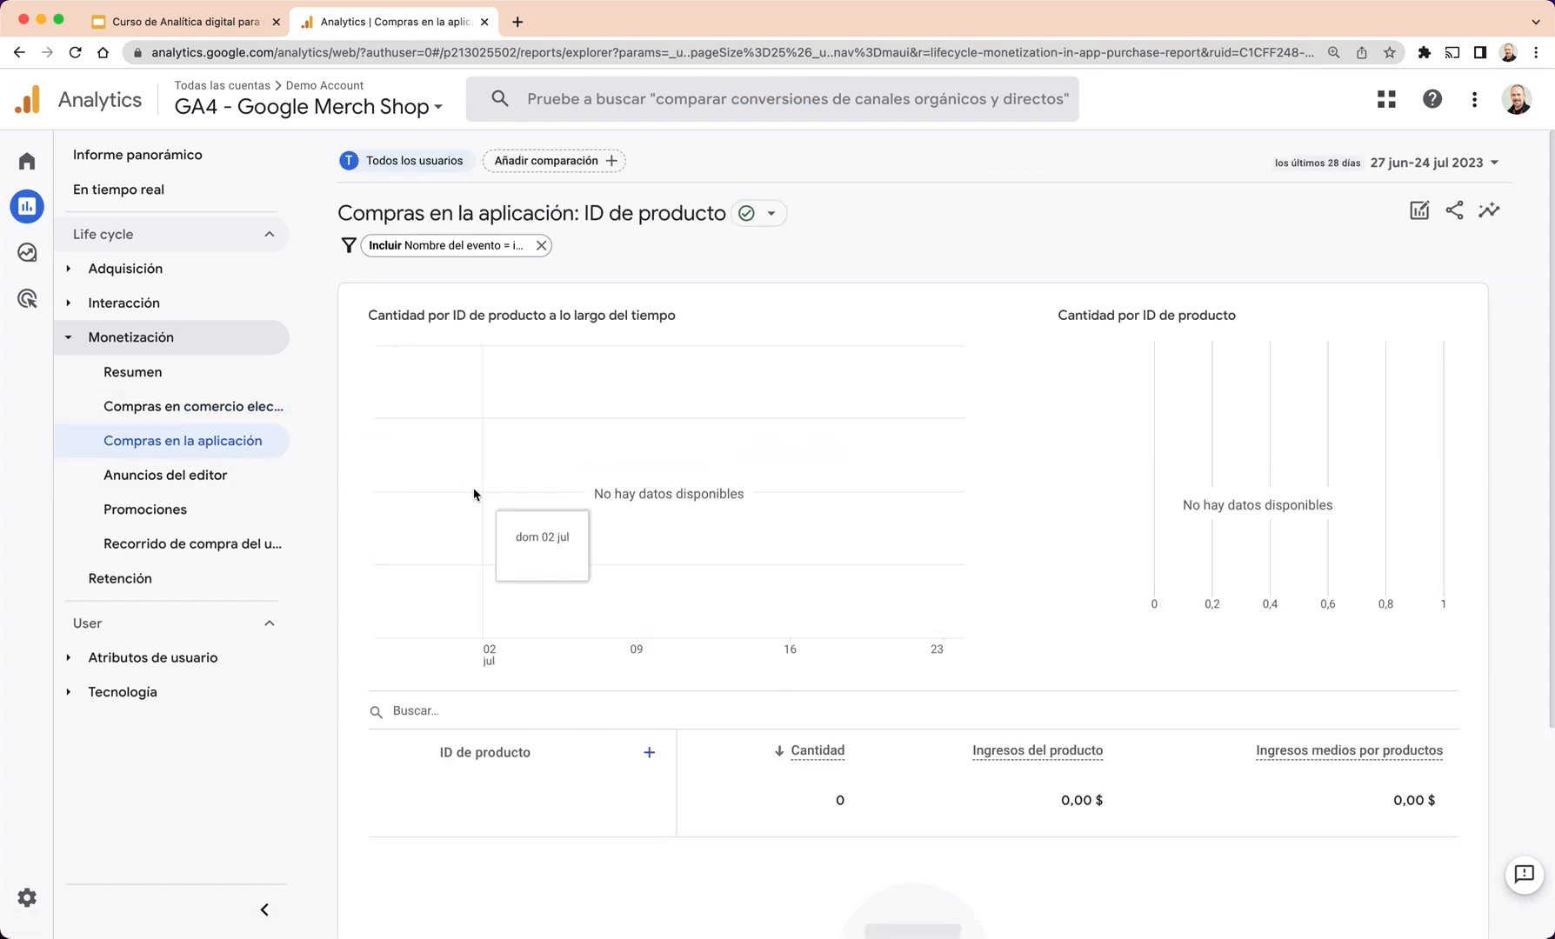
click(188, 482)
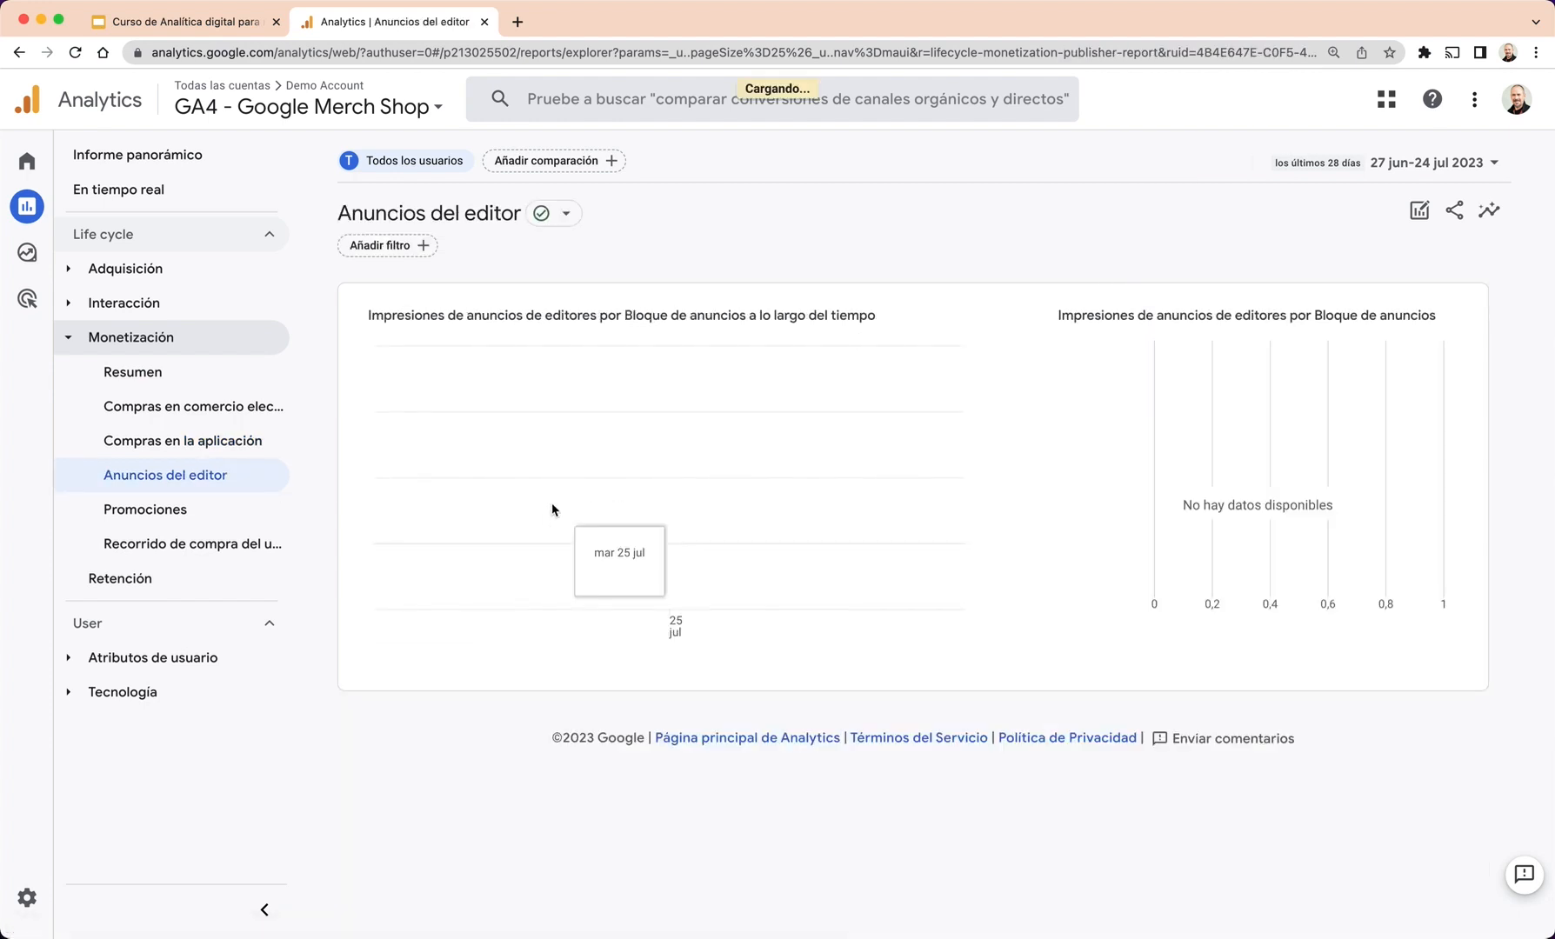
scroll(552, 510, down, 2)
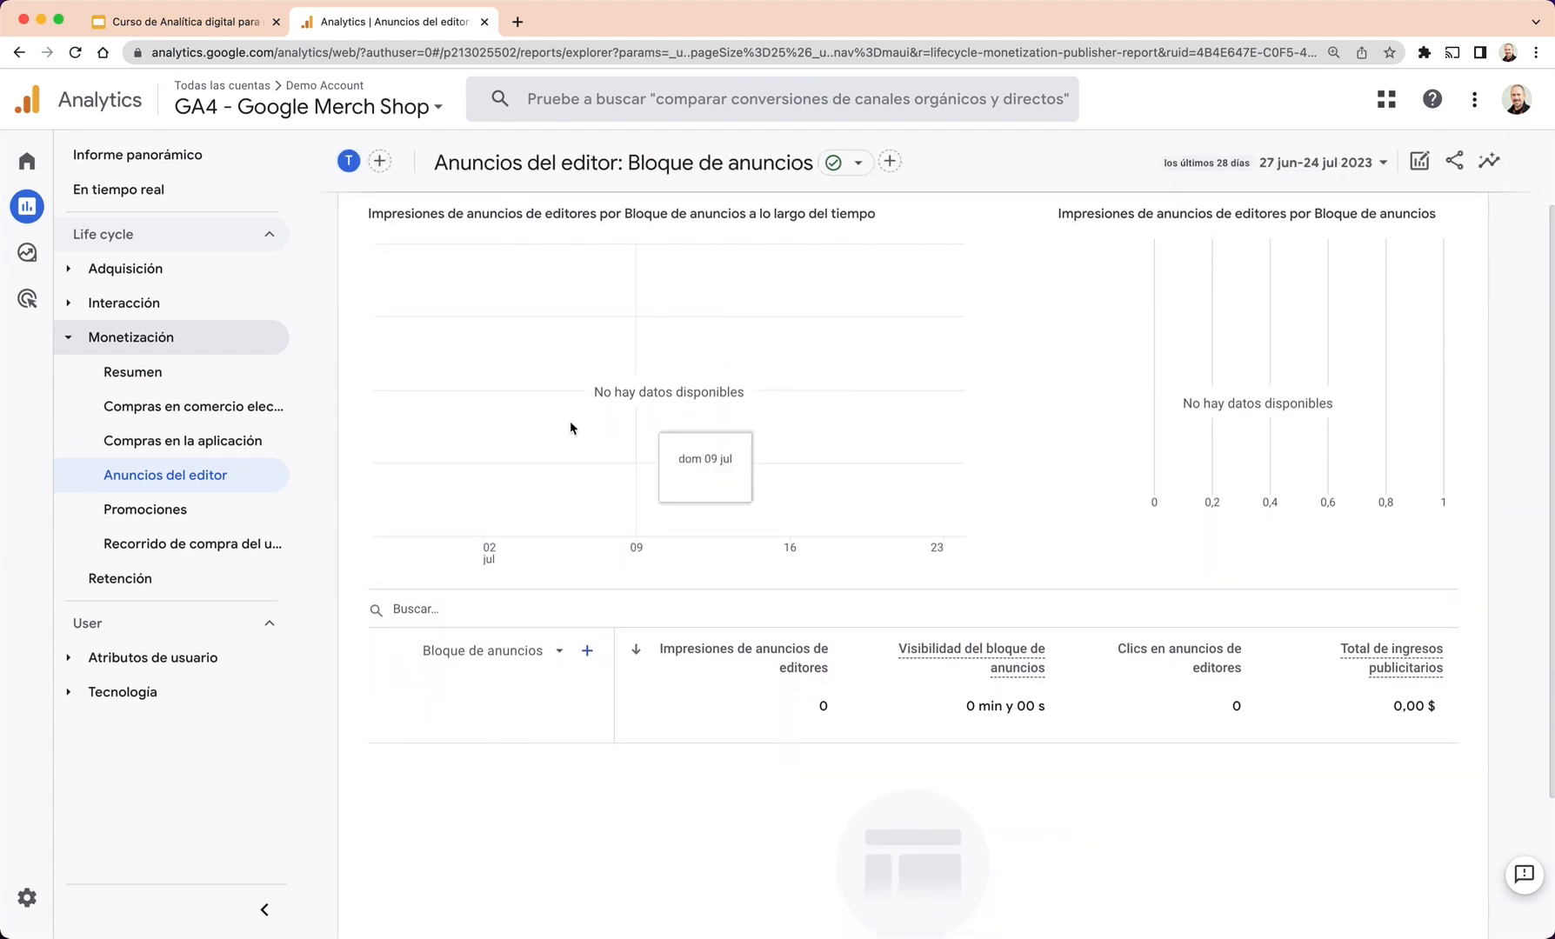
Open the Promociones report and examine the views, clicks and click rate of each item promotion.
click(192, 522)
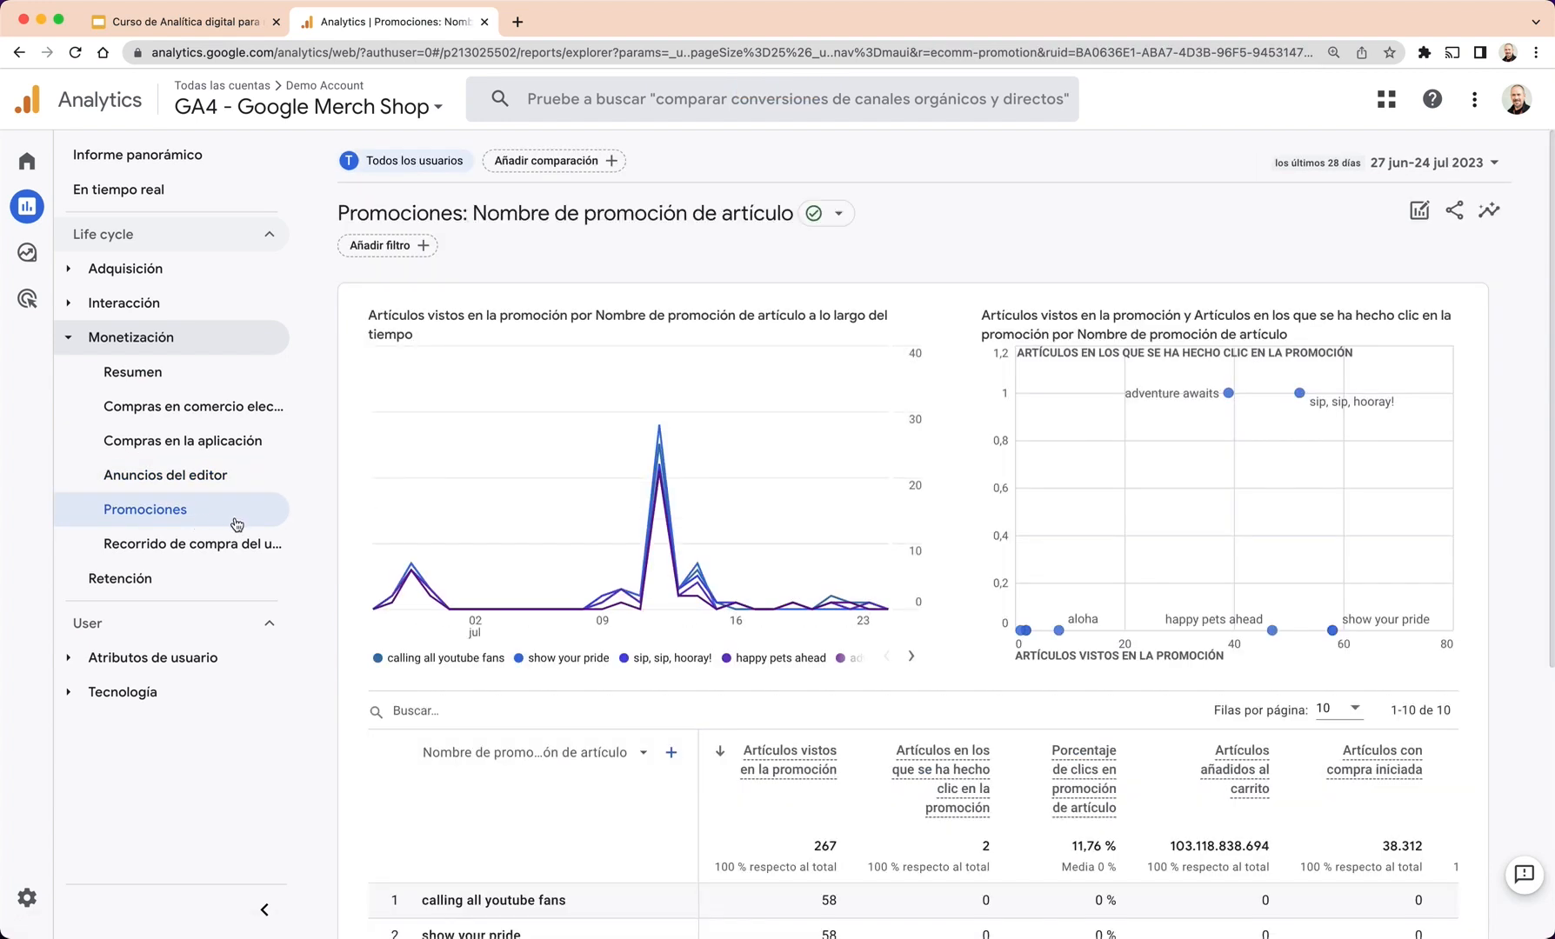
scroll(719, 565, down, 5)
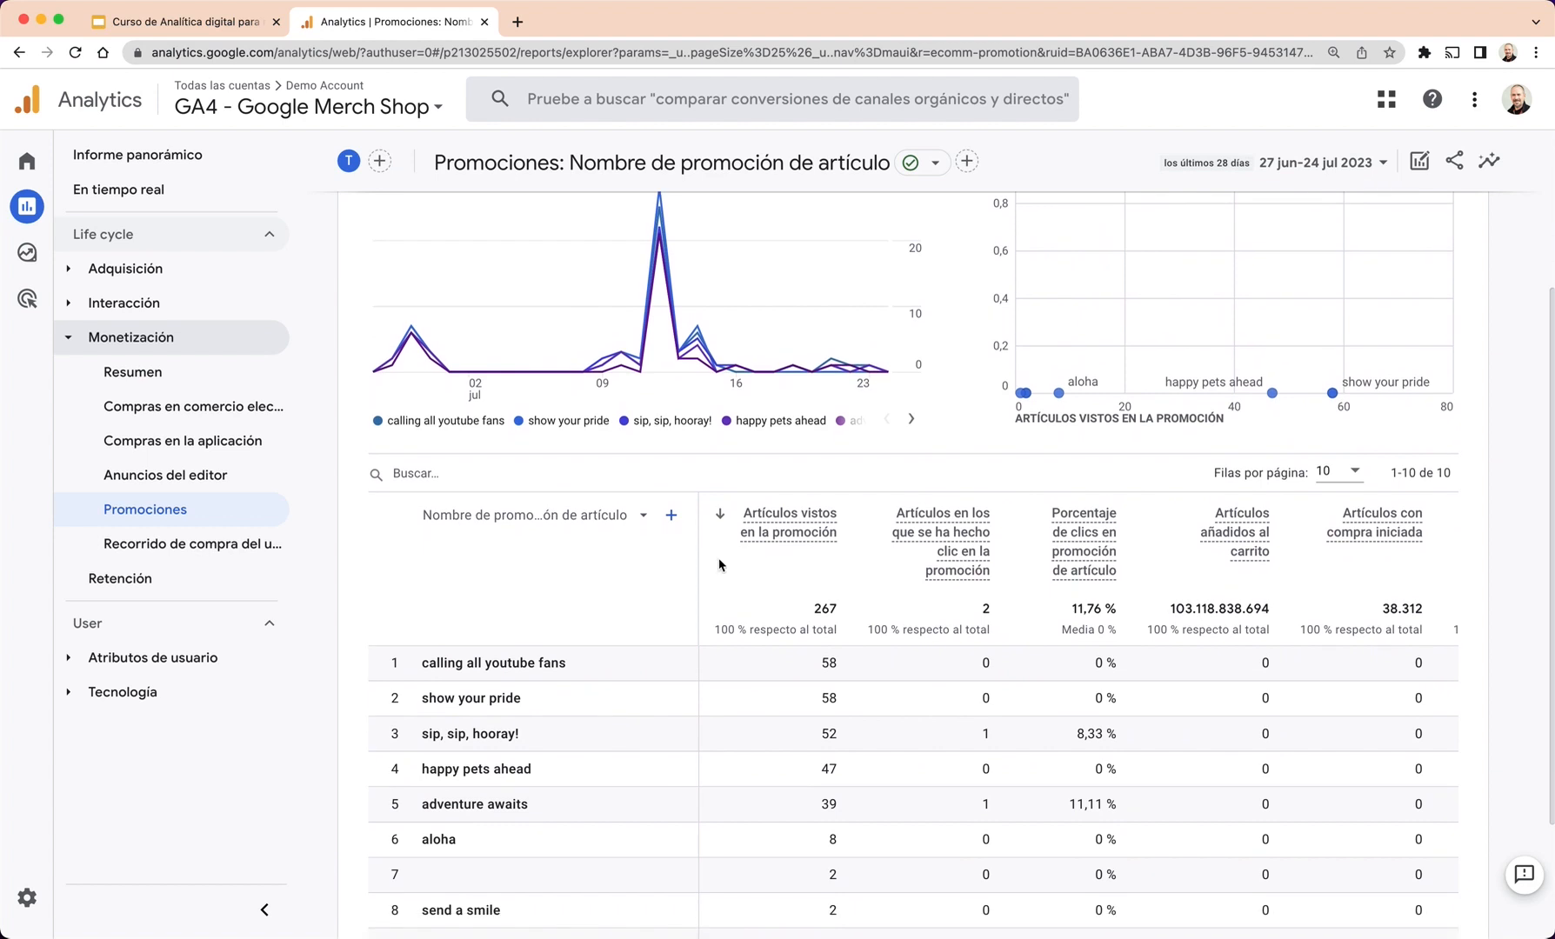
scroll(720, 565, up, 1)
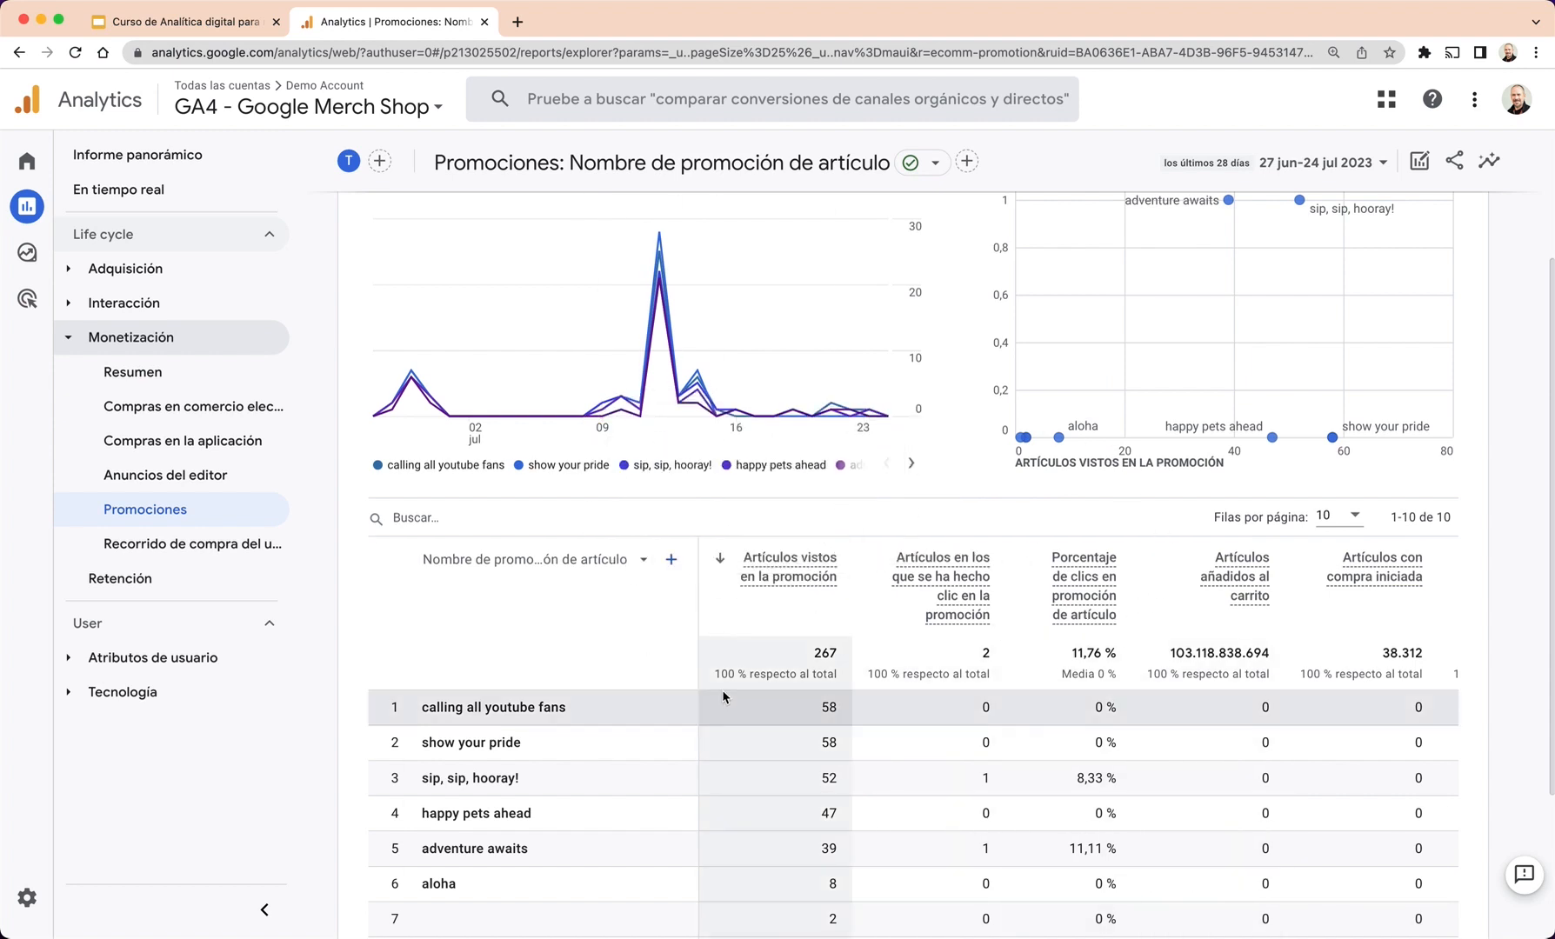
Open the Recorrido de compra del usuario report and inspect the active users at each step of the purchase funnel.
click(146, 555)
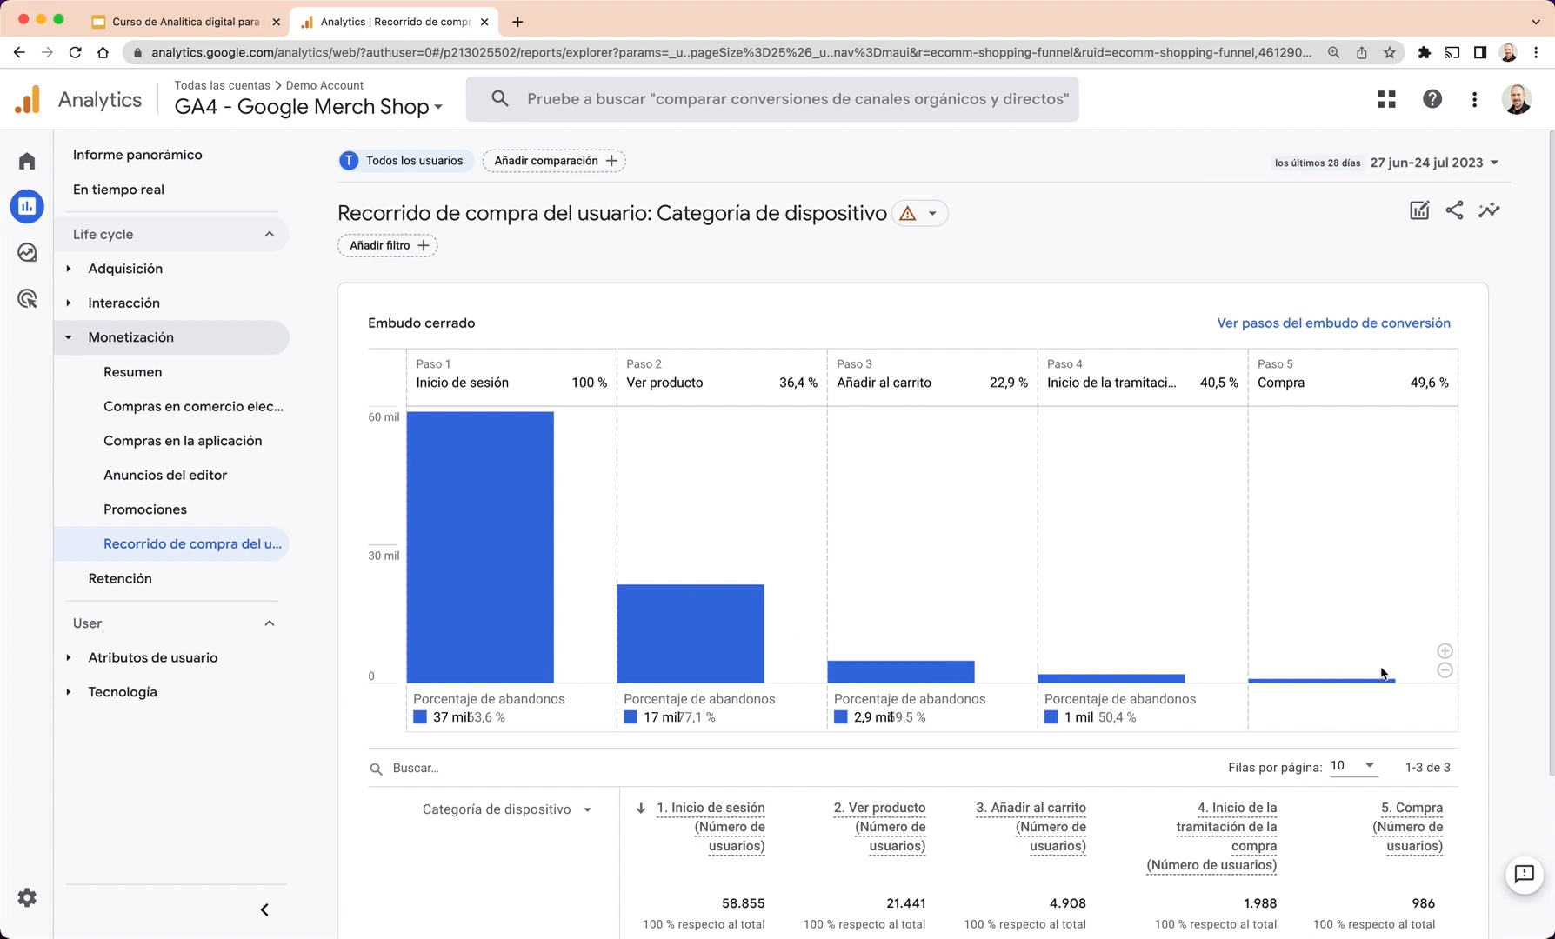
mouse_move(439, 522)
mouse_move(690, 631)
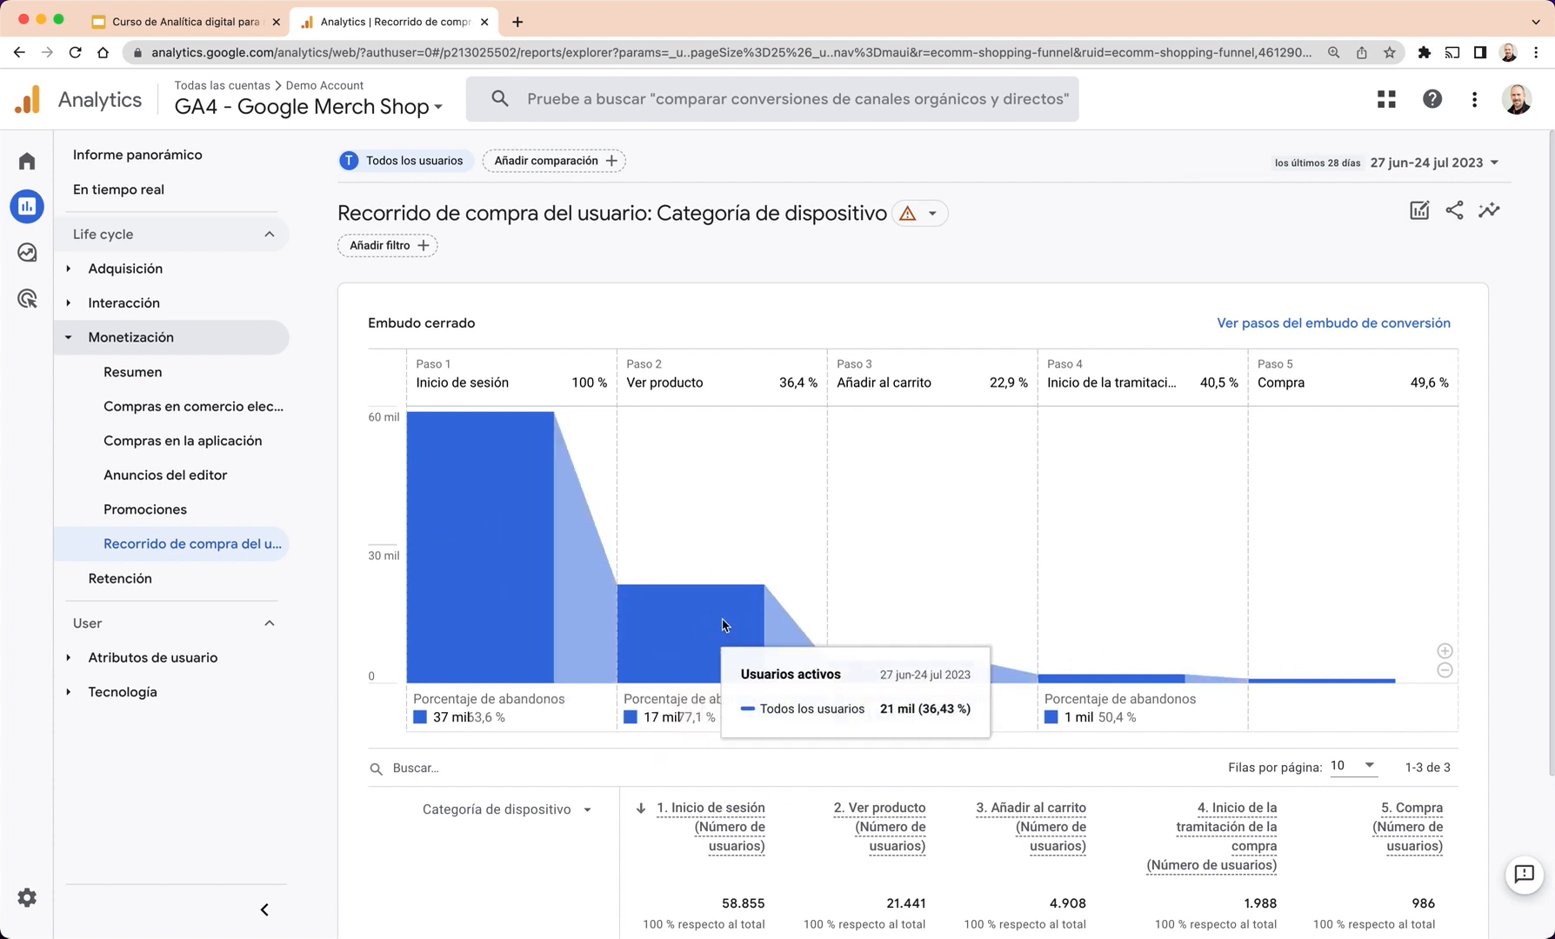
mouse_move(928, 675)
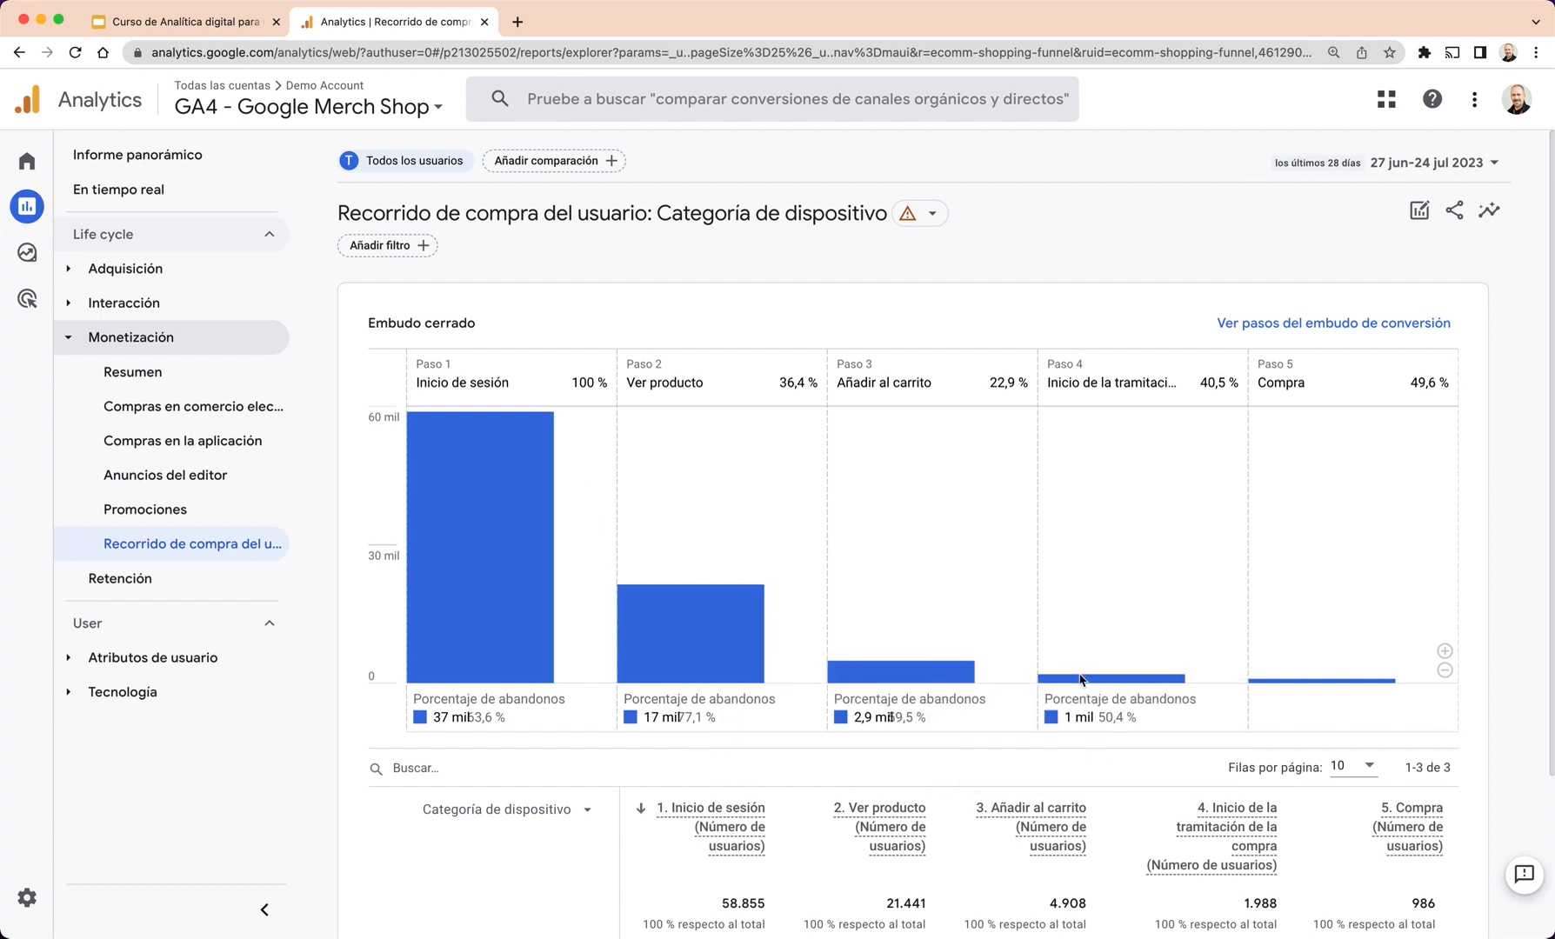
mouse_move(1086, 680)
Examine the purchase journey table by device category and check which other primary dimensions it offers.
scroll(646, 623, down, 2)
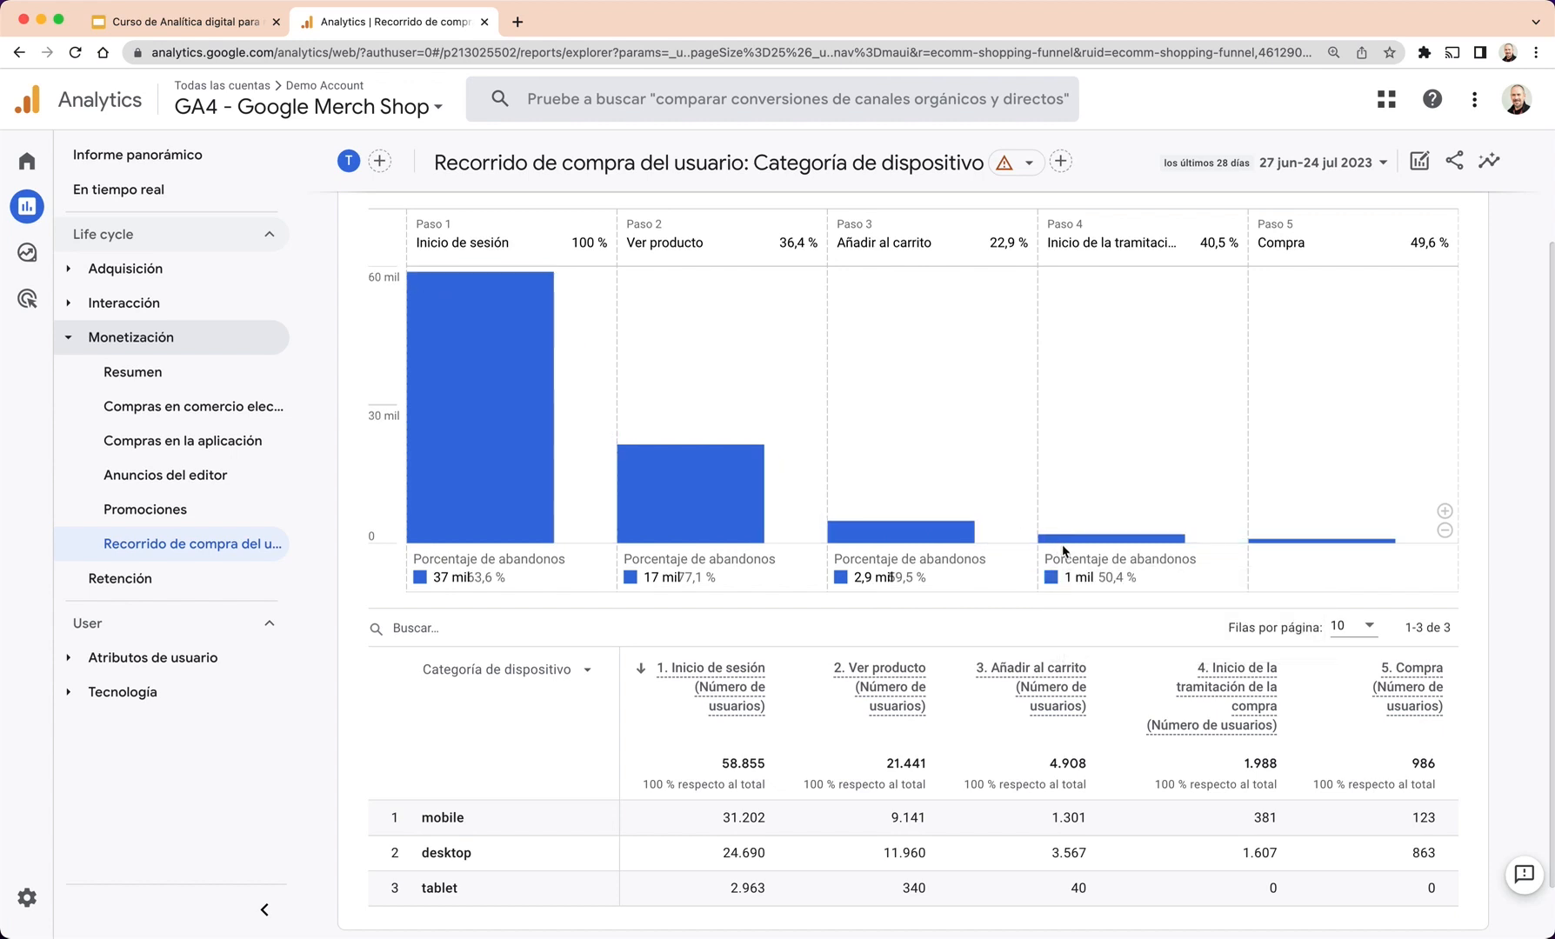
scroll(590, 755, down, 1)
scroll(569, 737, down, 1)
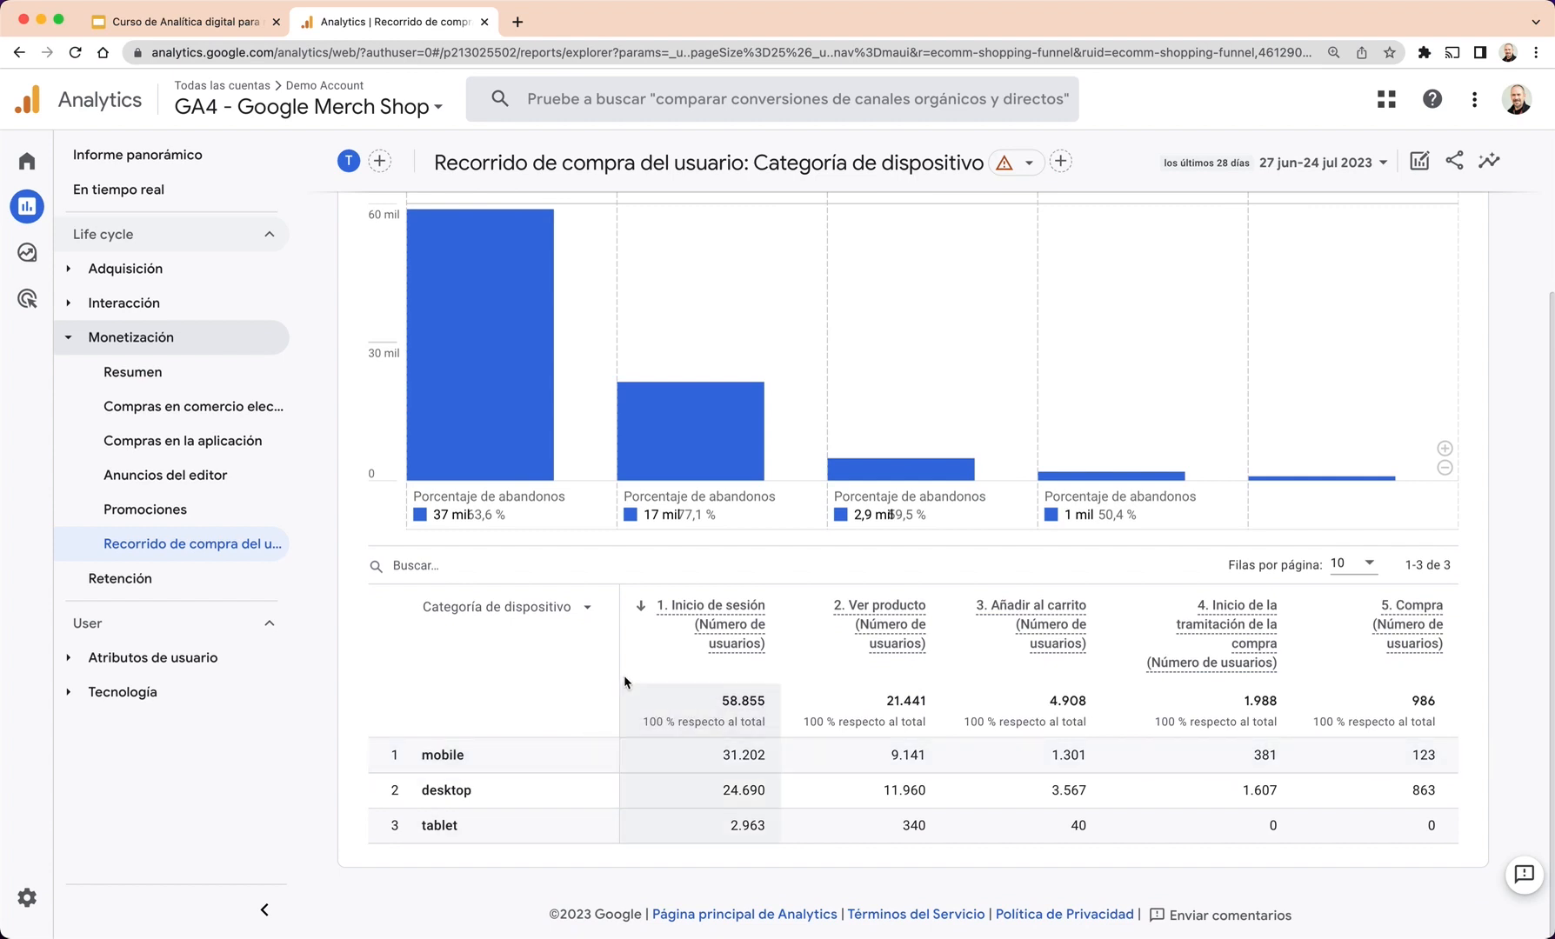
click(589, 609)
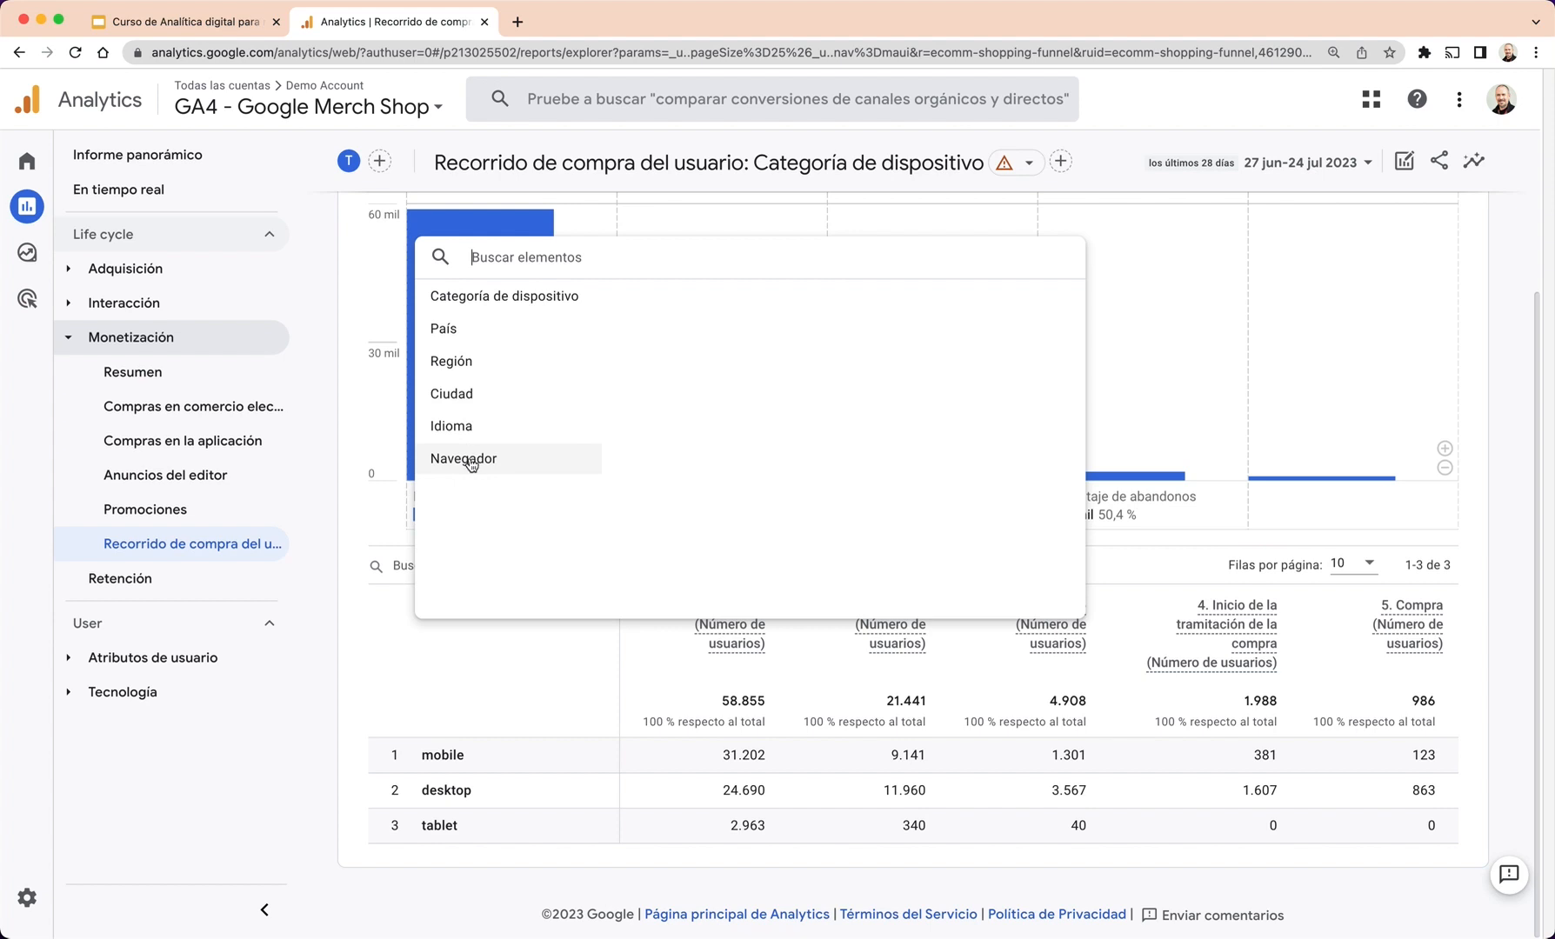
click(478, 663)
Collapse the Monetización reports, open the Retención report and review its new and returning users and cohort charts.
click(72, 341)
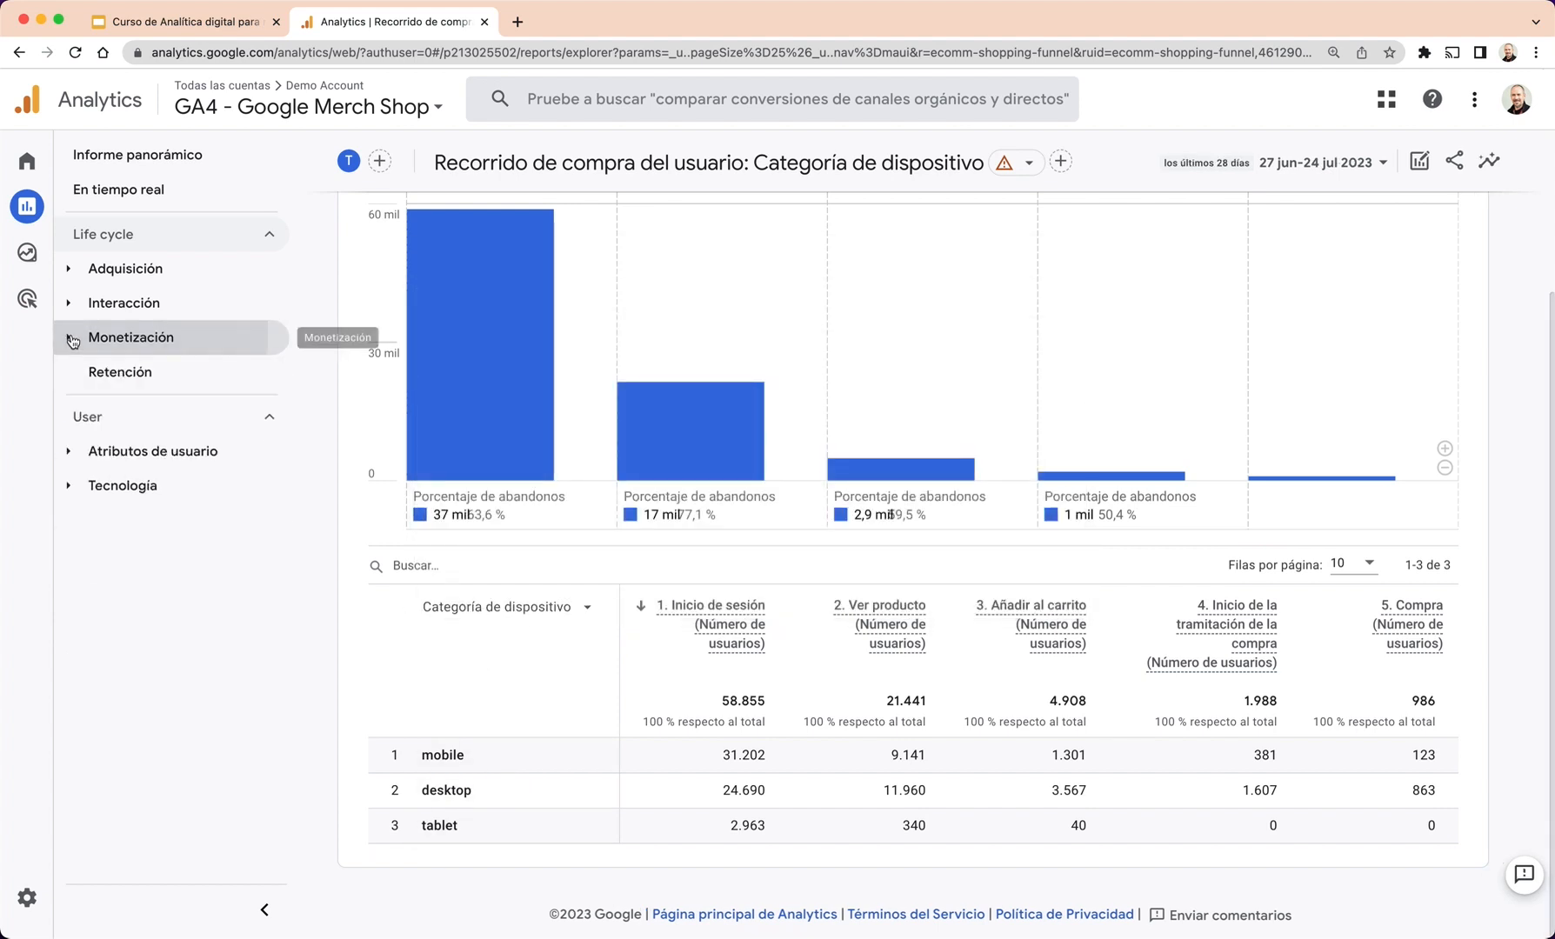
click(128, 375)
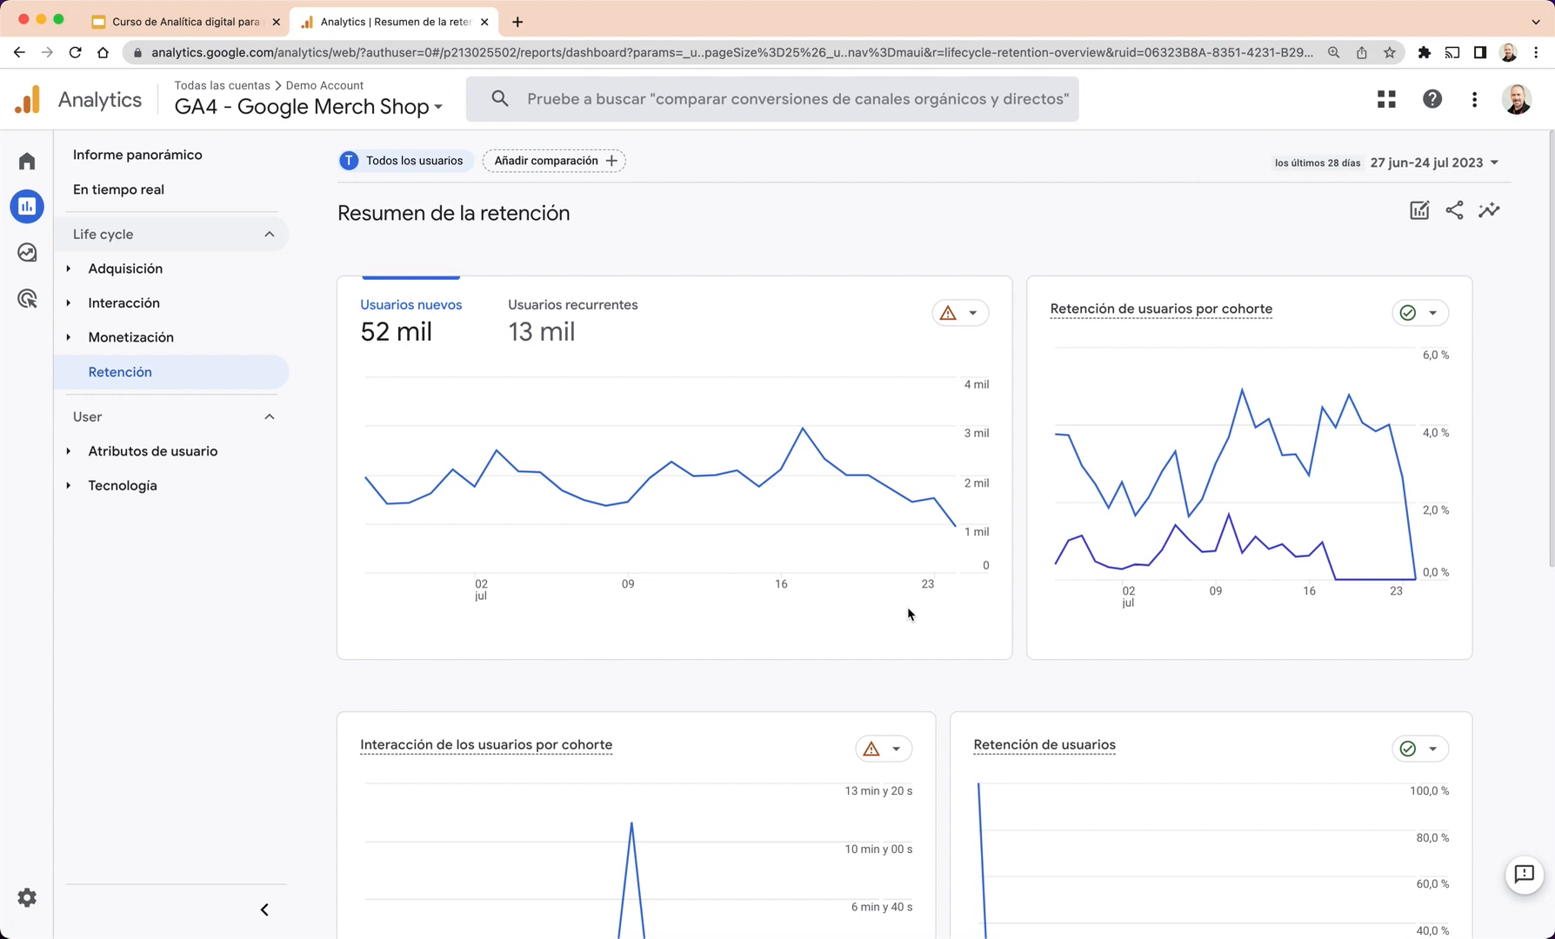
scroll(908, 614, down, 1)
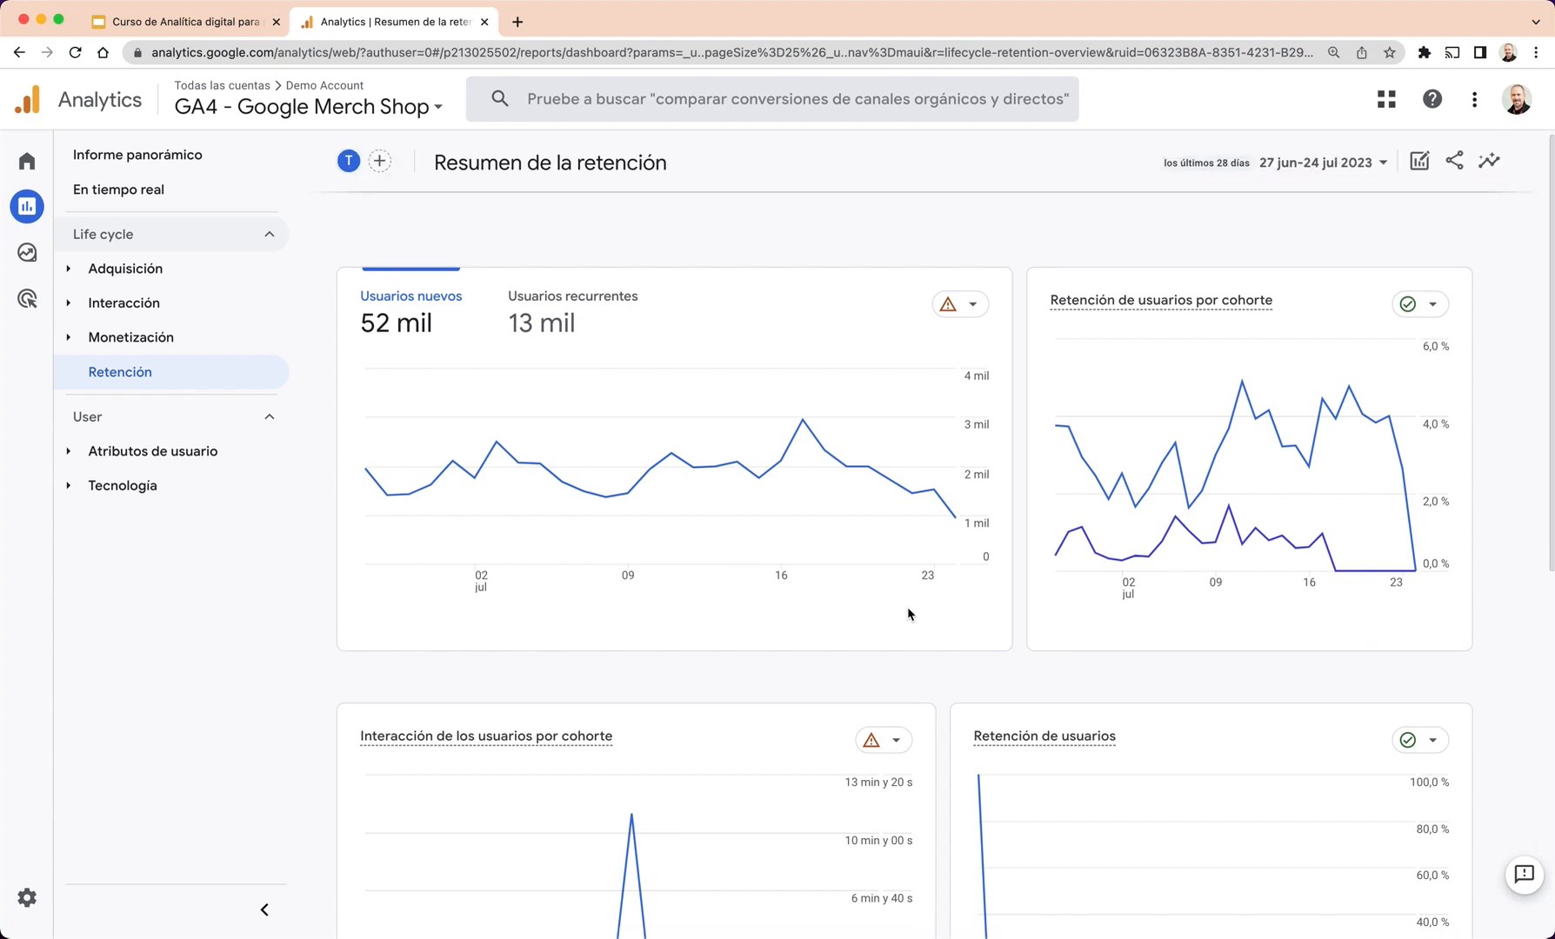
scroll(908, 614, down, 3)
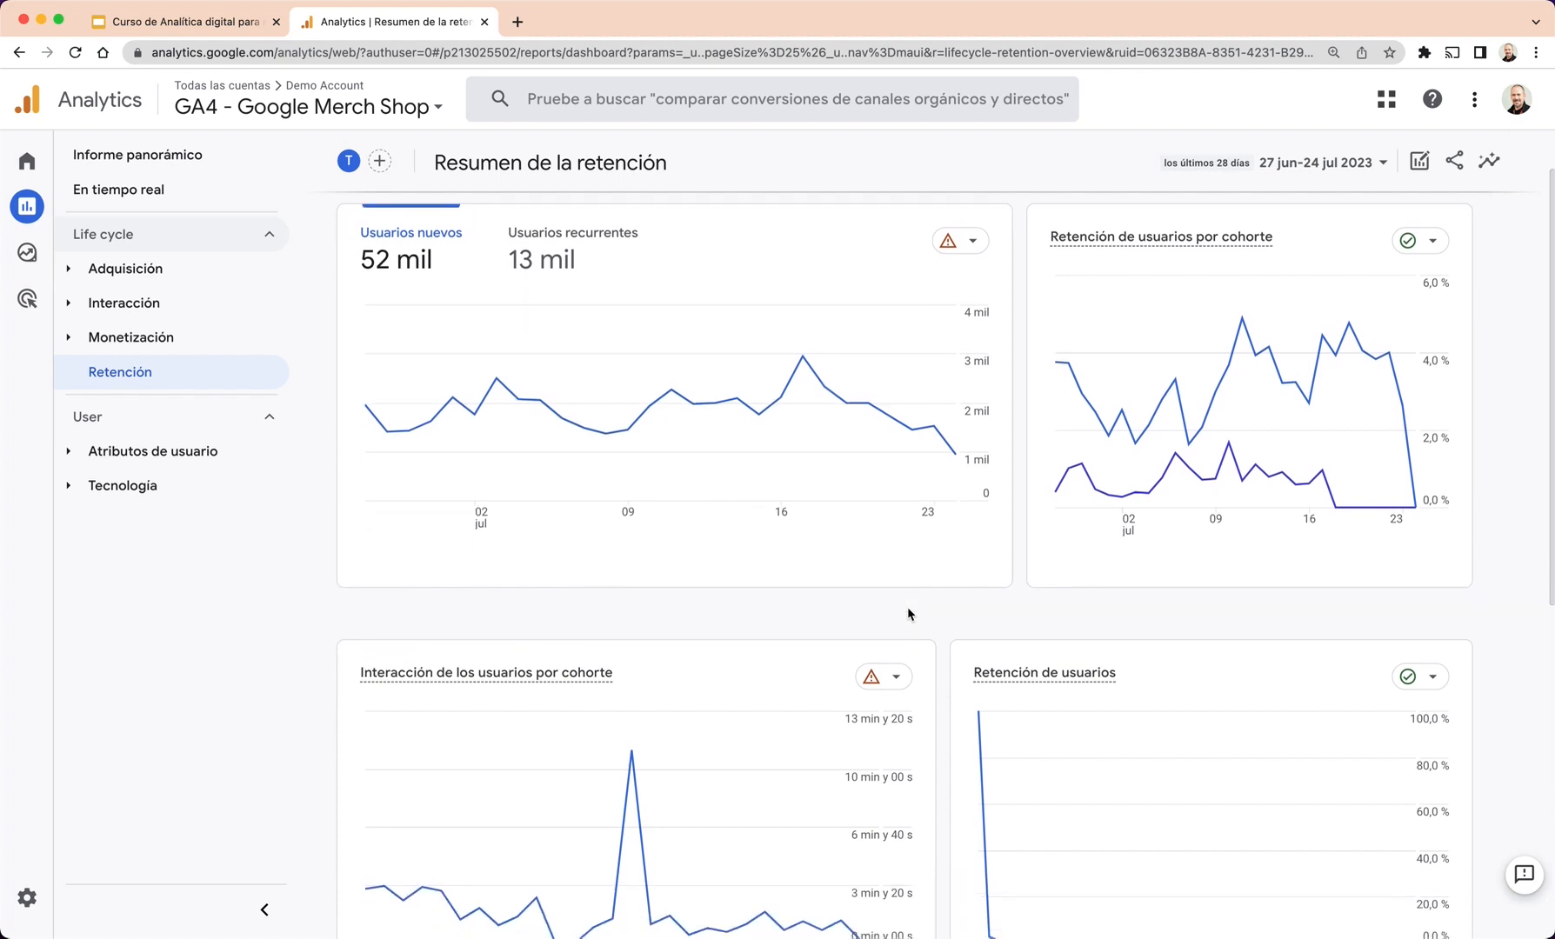
scroll(908, 615, down, 5)
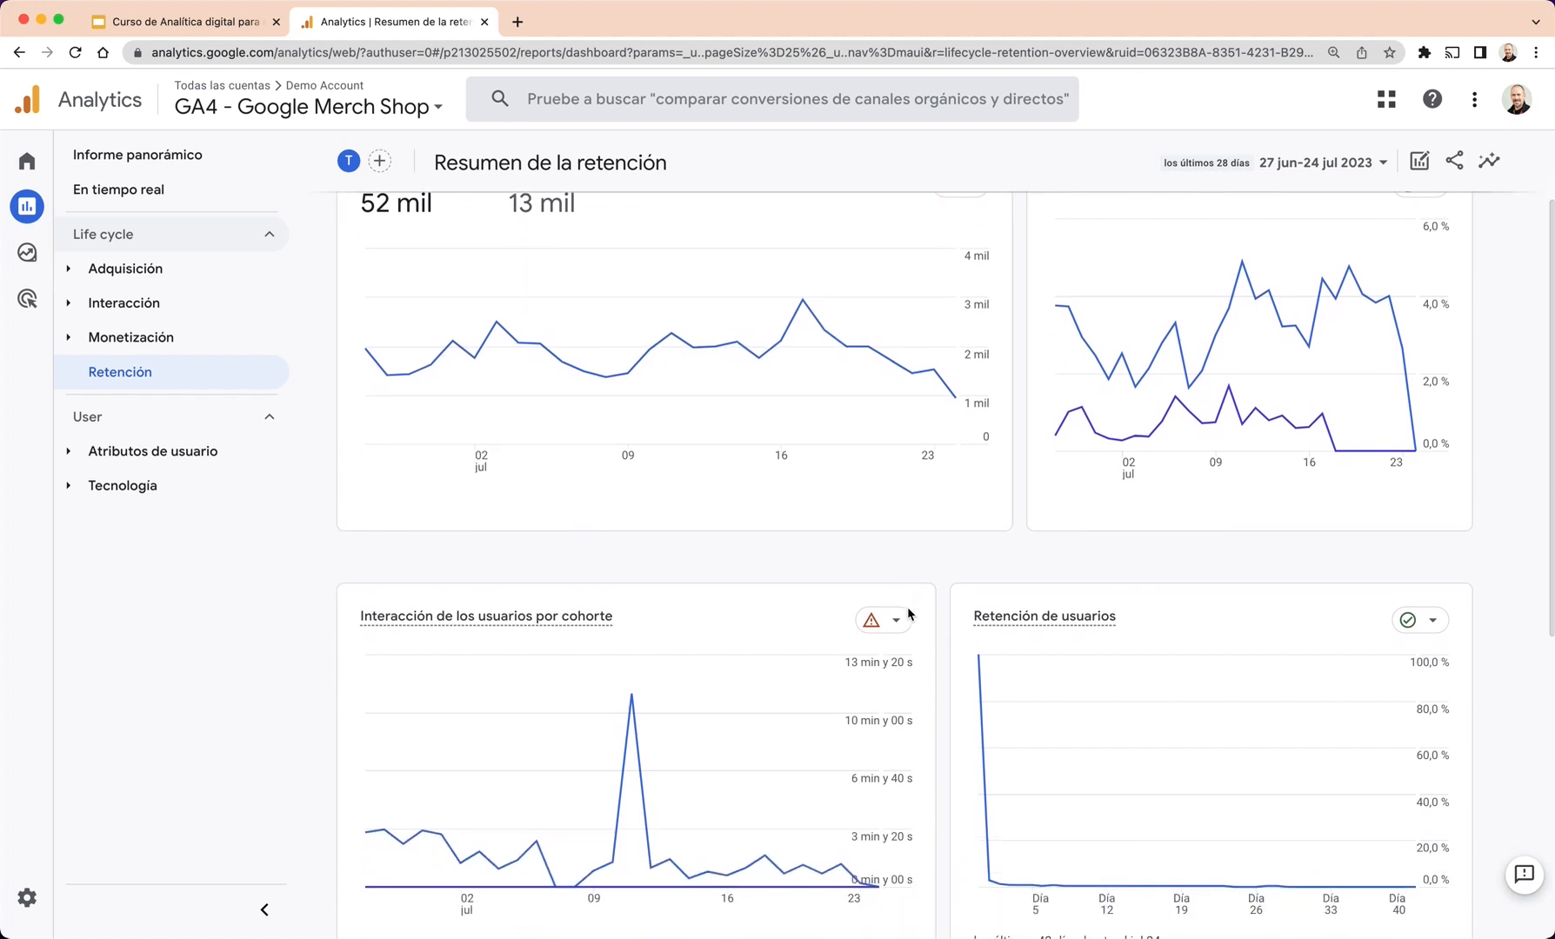
scroll(909, 615, down, 3)
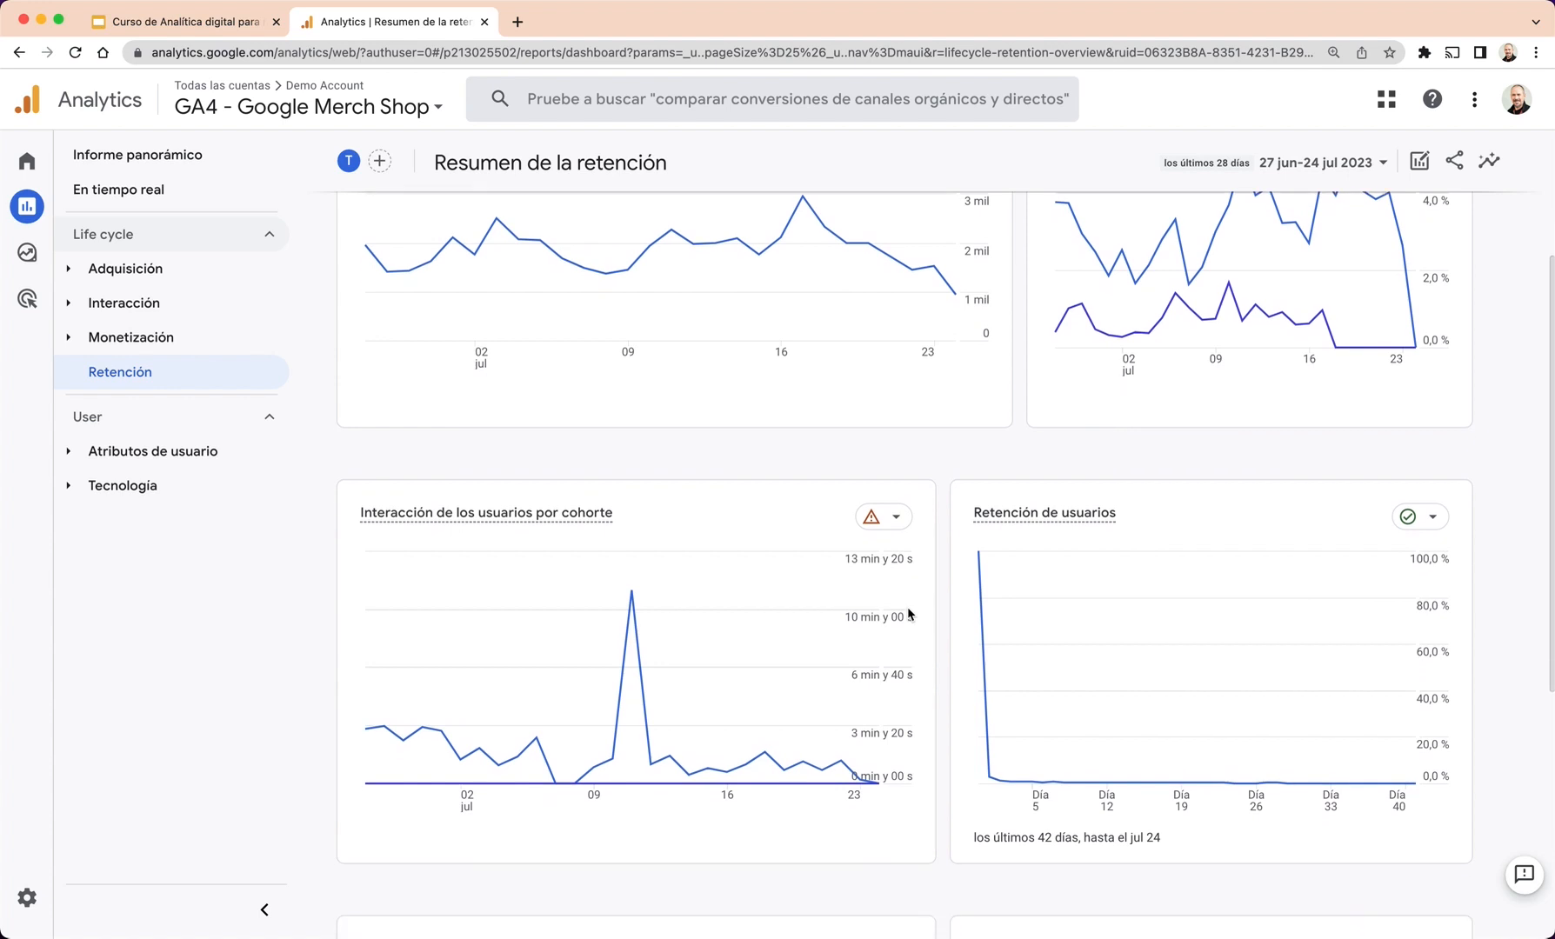
scroll(909, 614, down, 2)
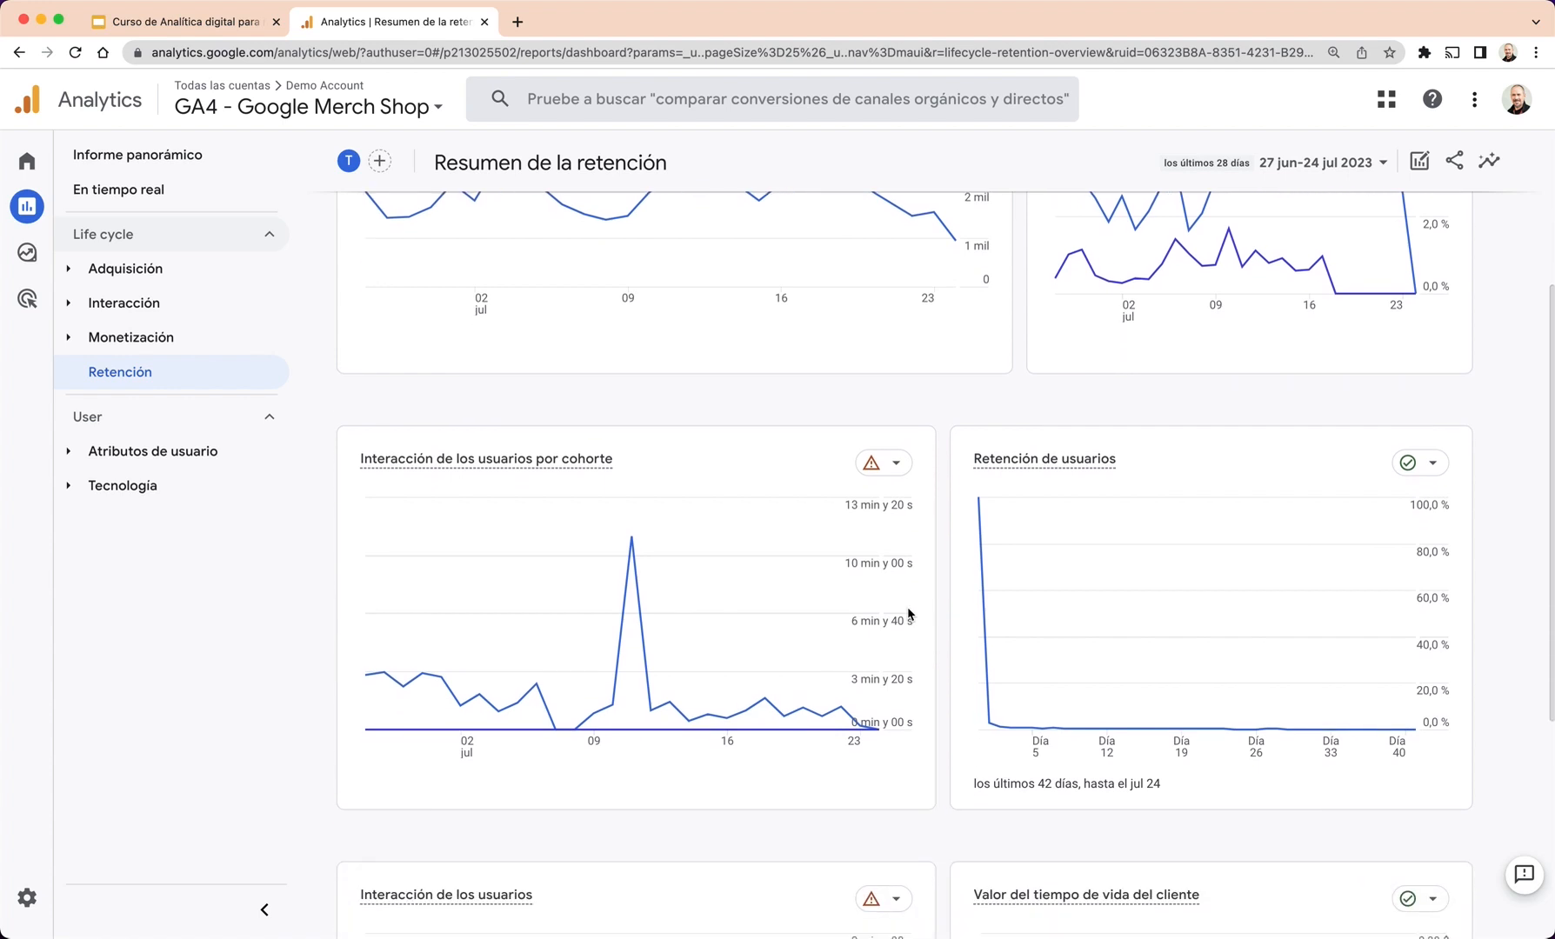
Inspect the Retención de usuarios chart day by day, from day 0 through the first weeks.
mouse_move(1087, 554)
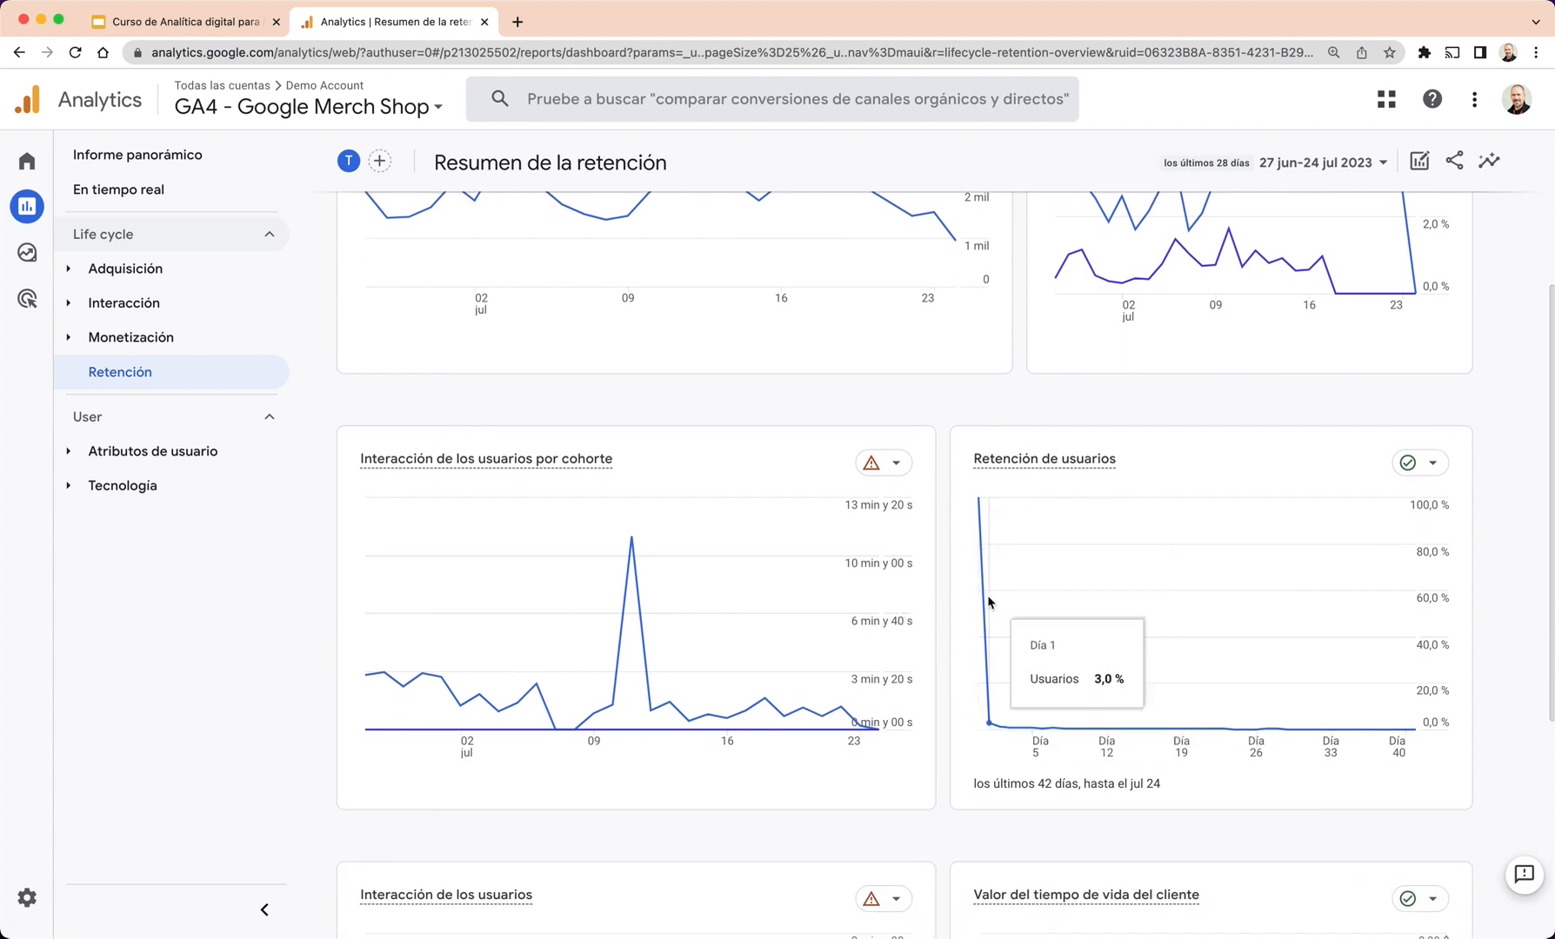
scroll(1054, 594, down, 2)
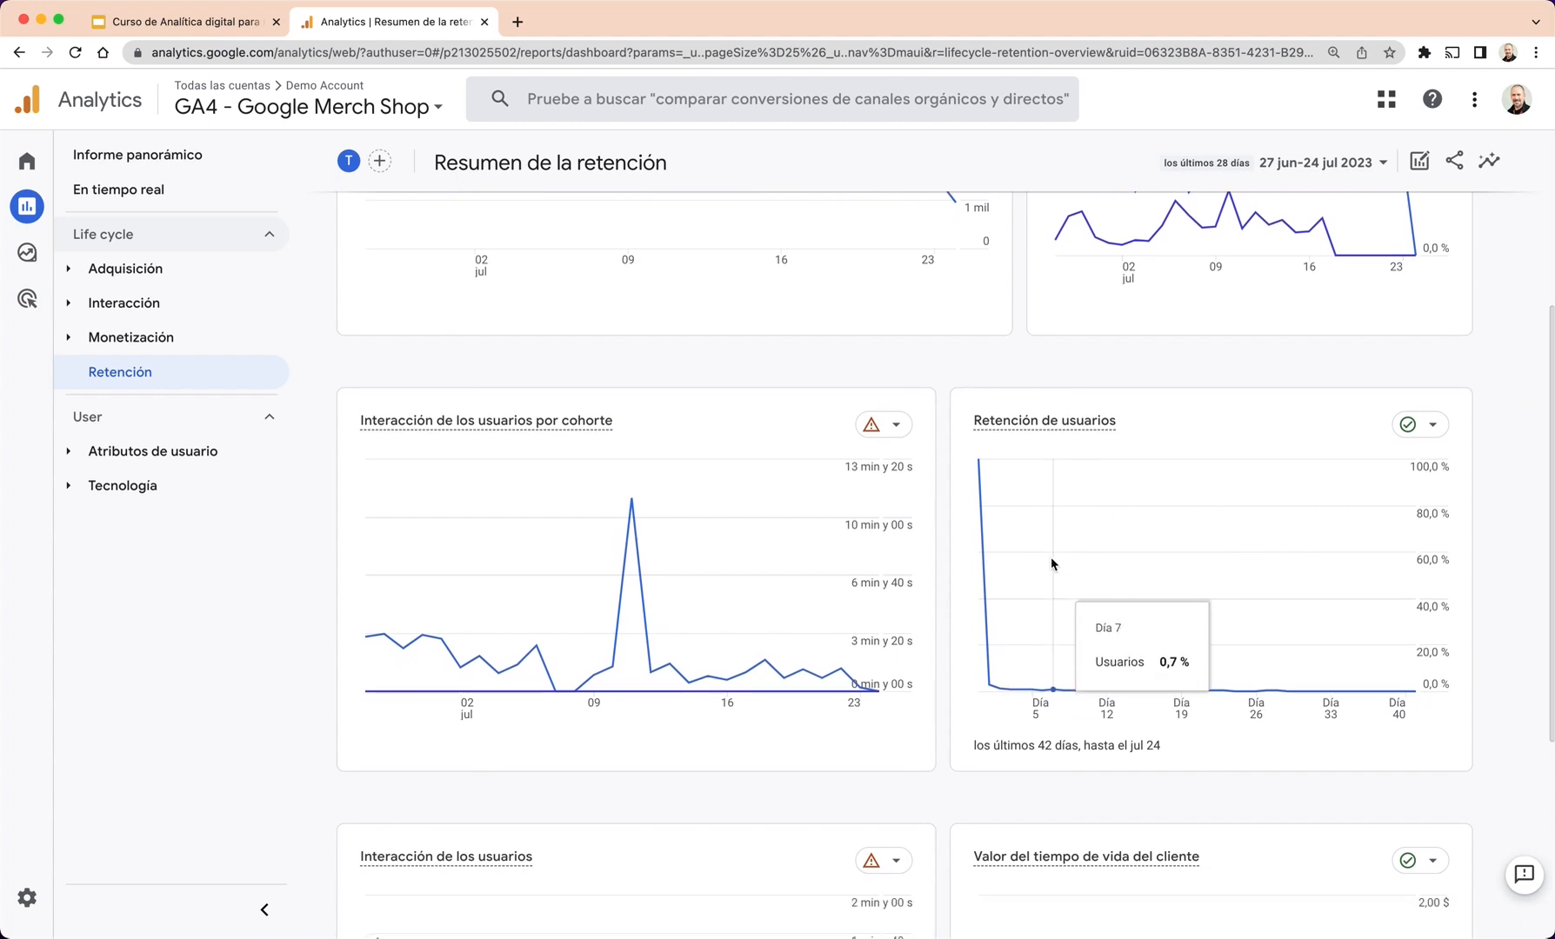
mouse_move(981, 471)
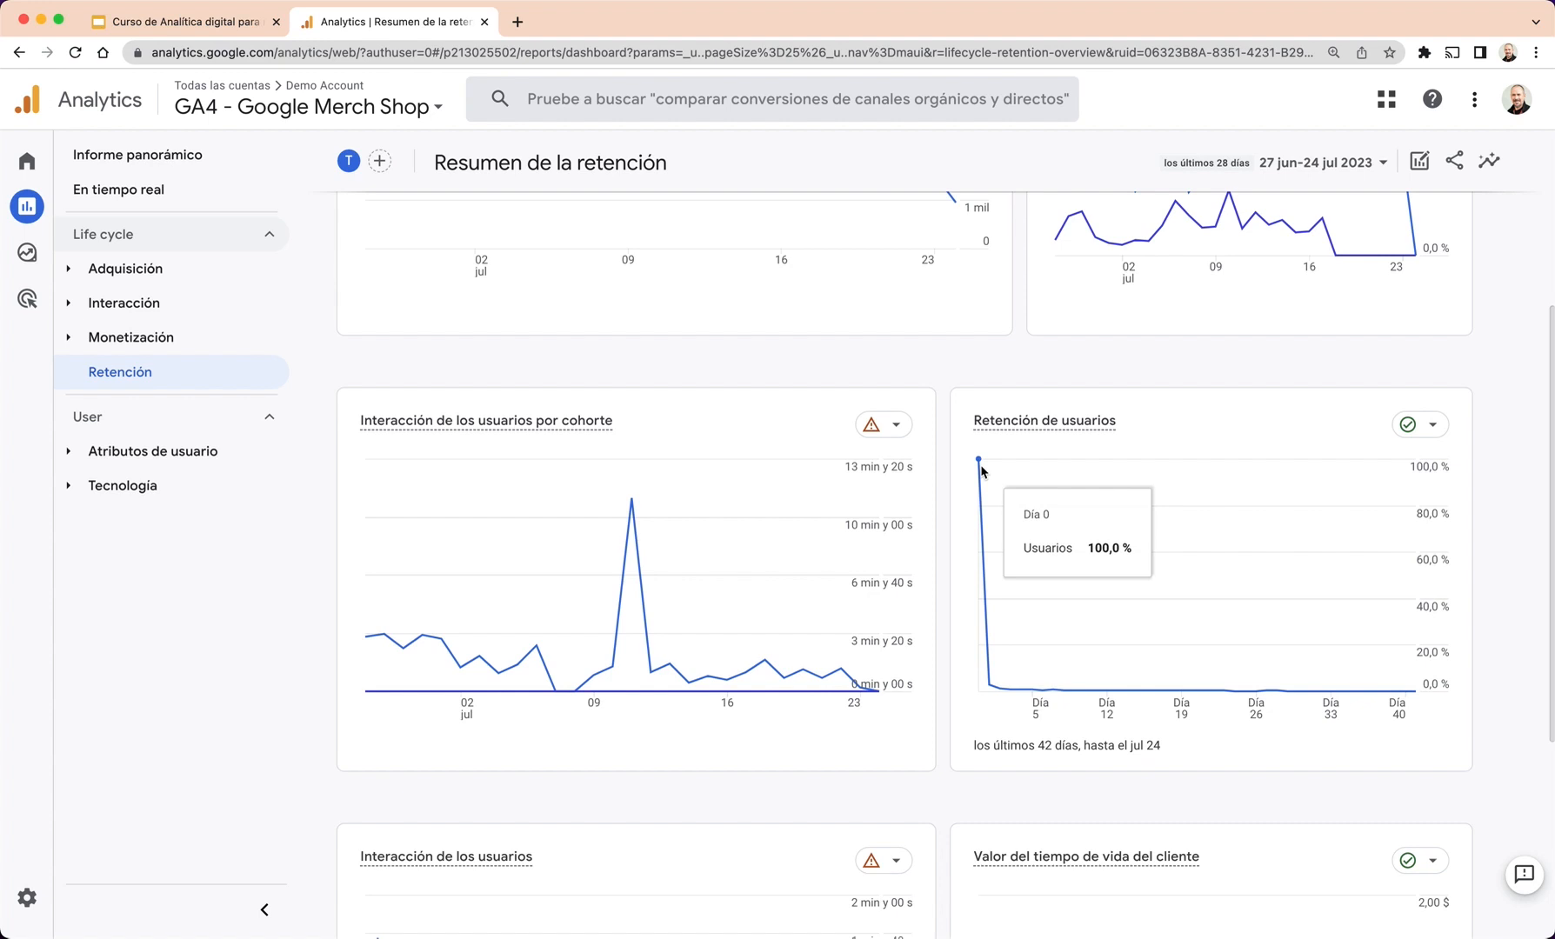
mouse_move(990, 671)
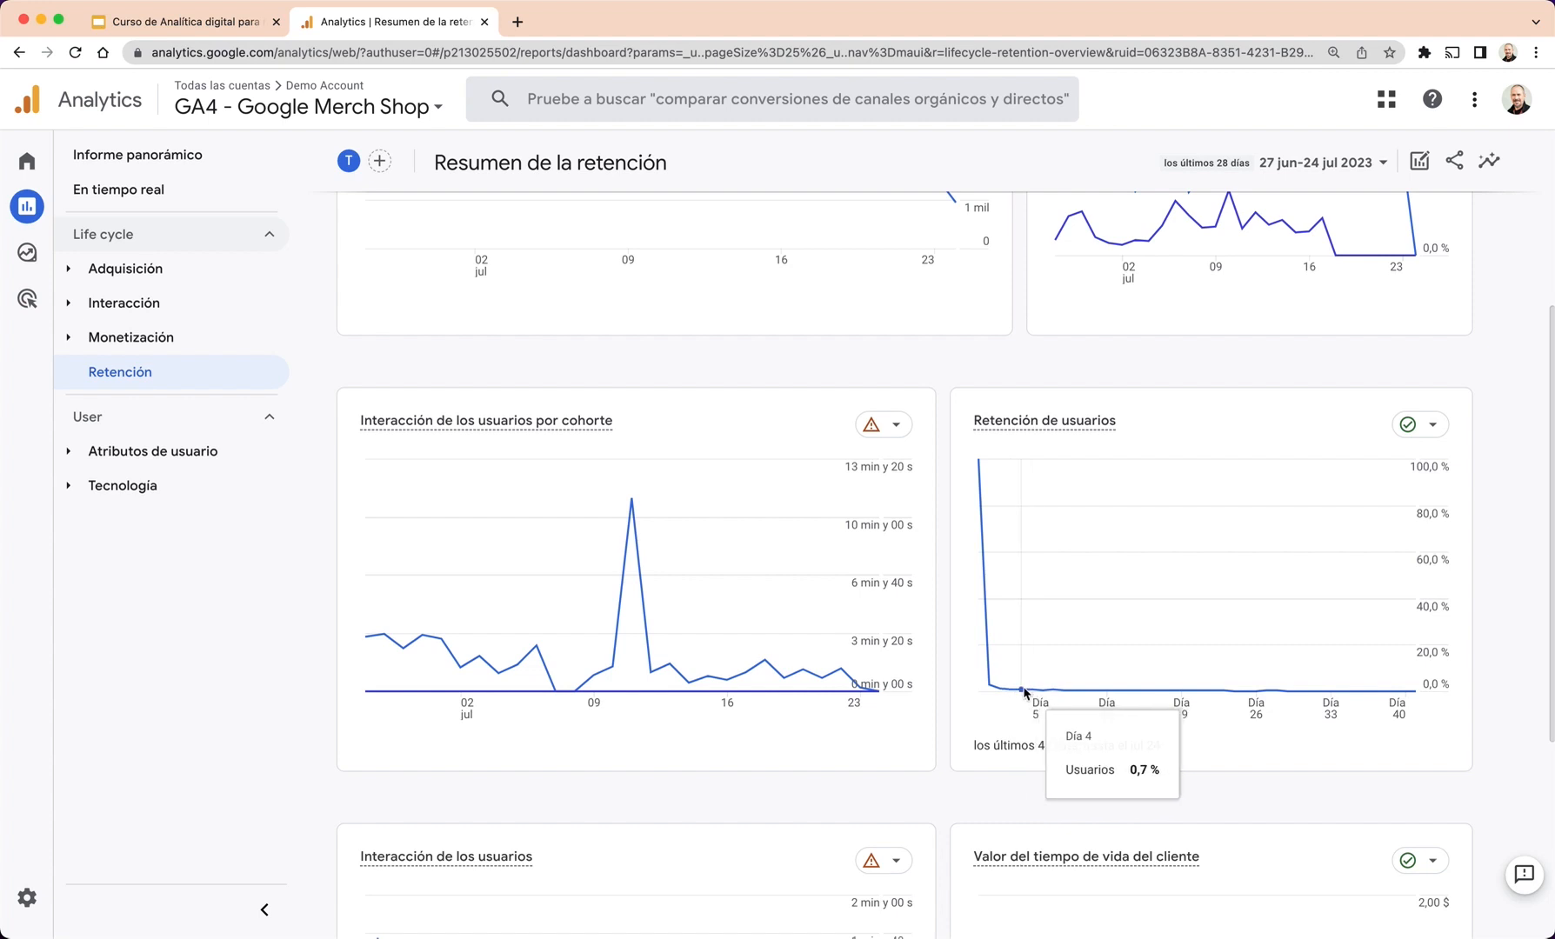
mouse_move(1176, 691)
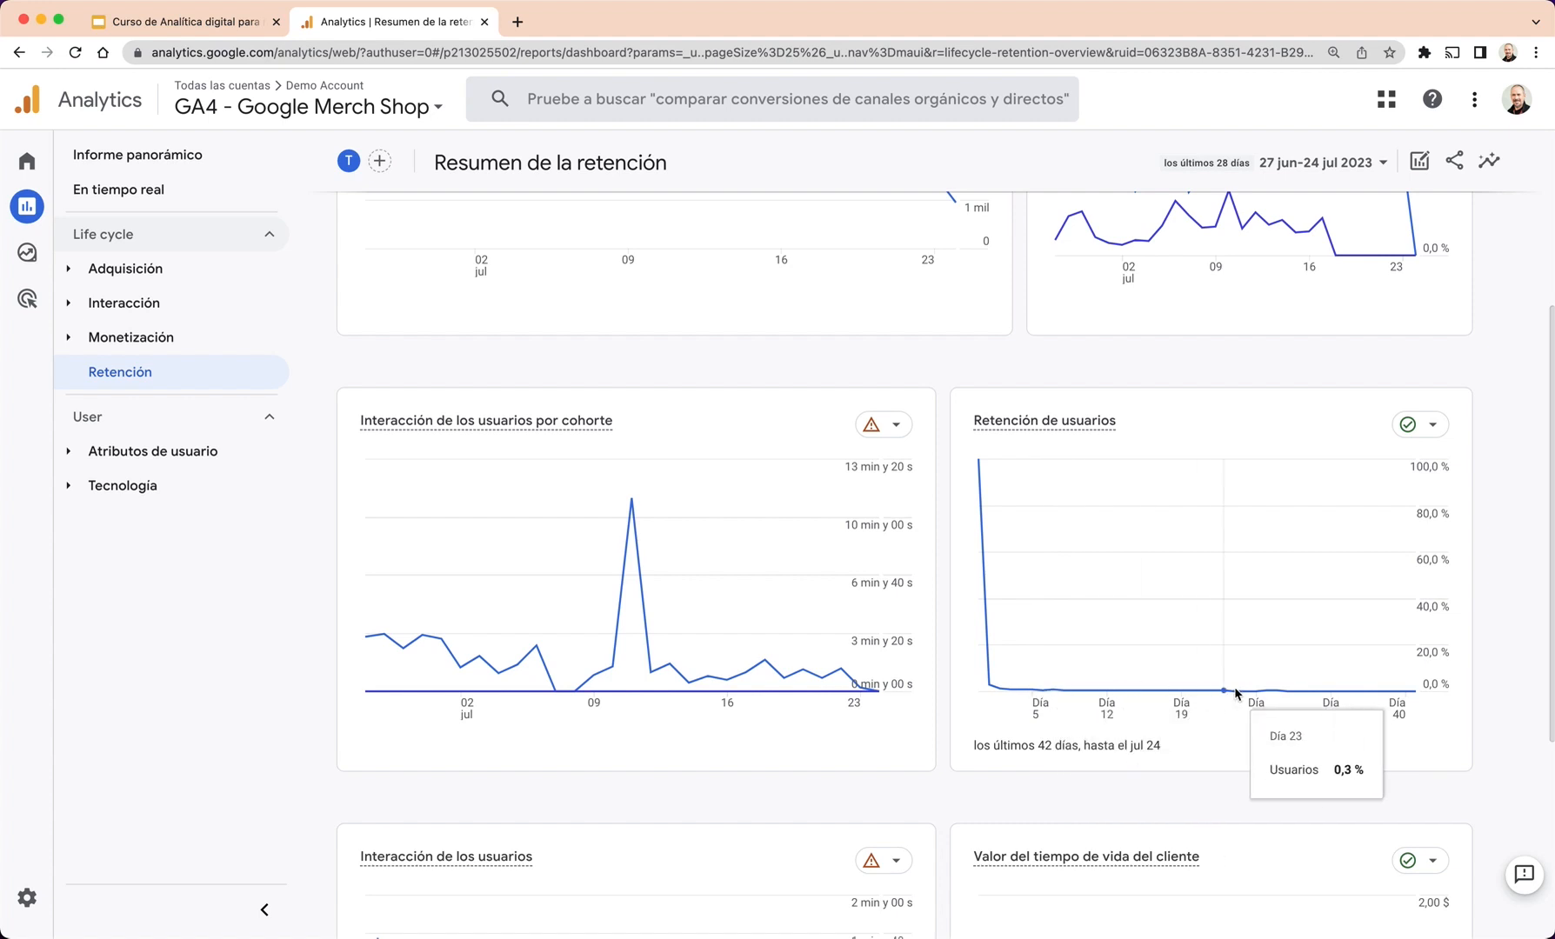
mouse_move(1266, 694)
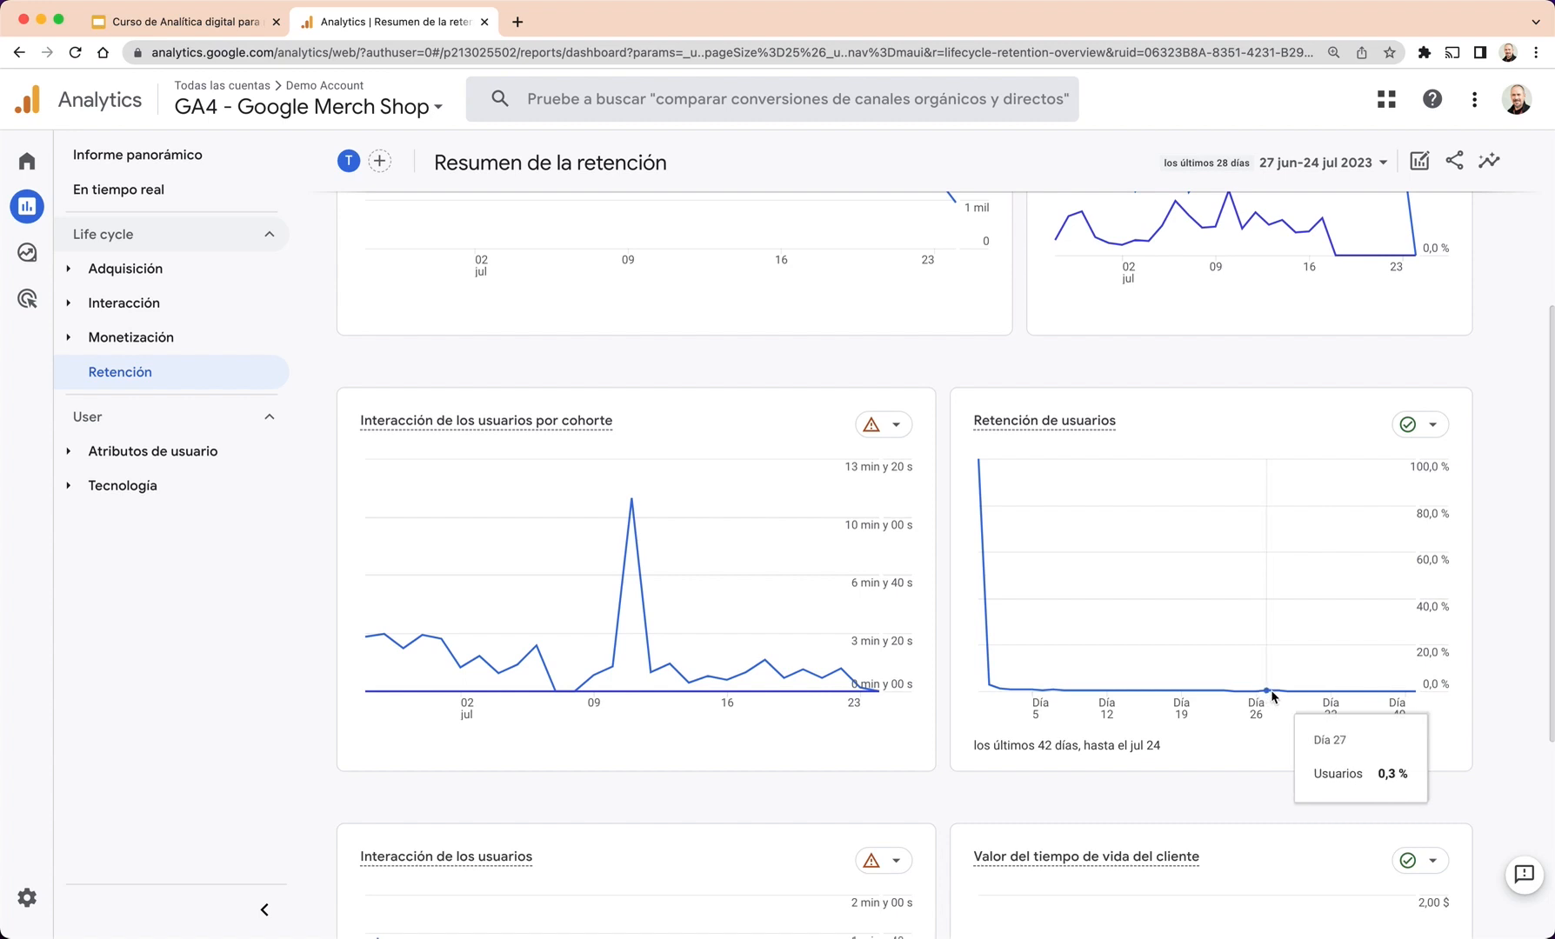
View the Interacción de los usuarios and Valor del tiempo de vida del cliente charts in the retention overview.
scroll(1271, 696, down, 1)
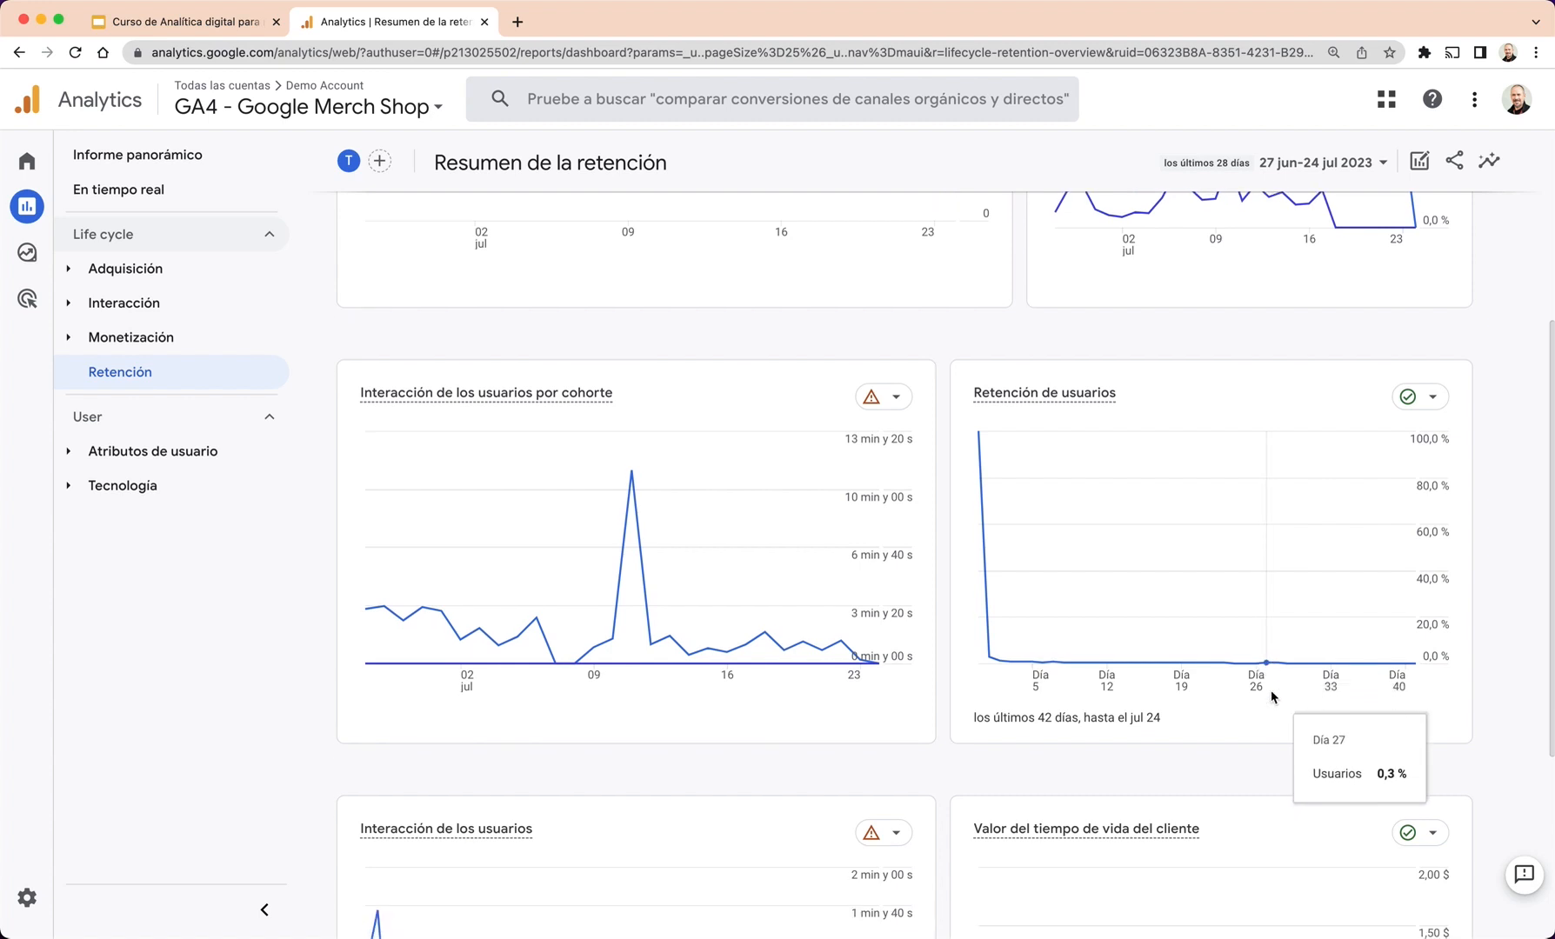
scroll(1271, 696, down, 3)
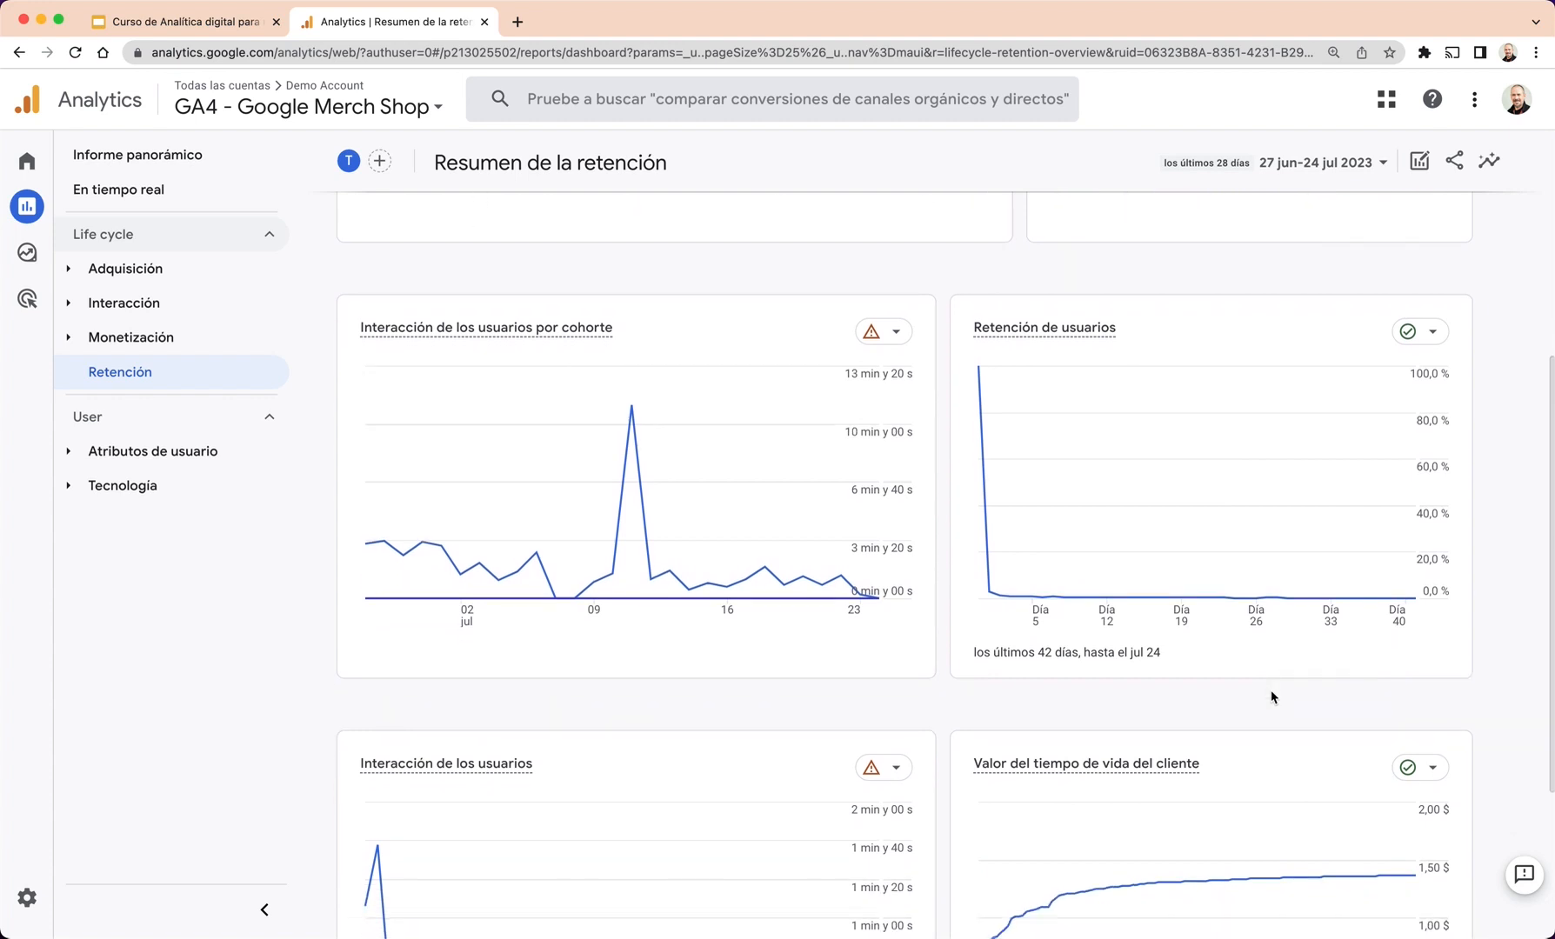
scroll(1271, 696, down, 4)
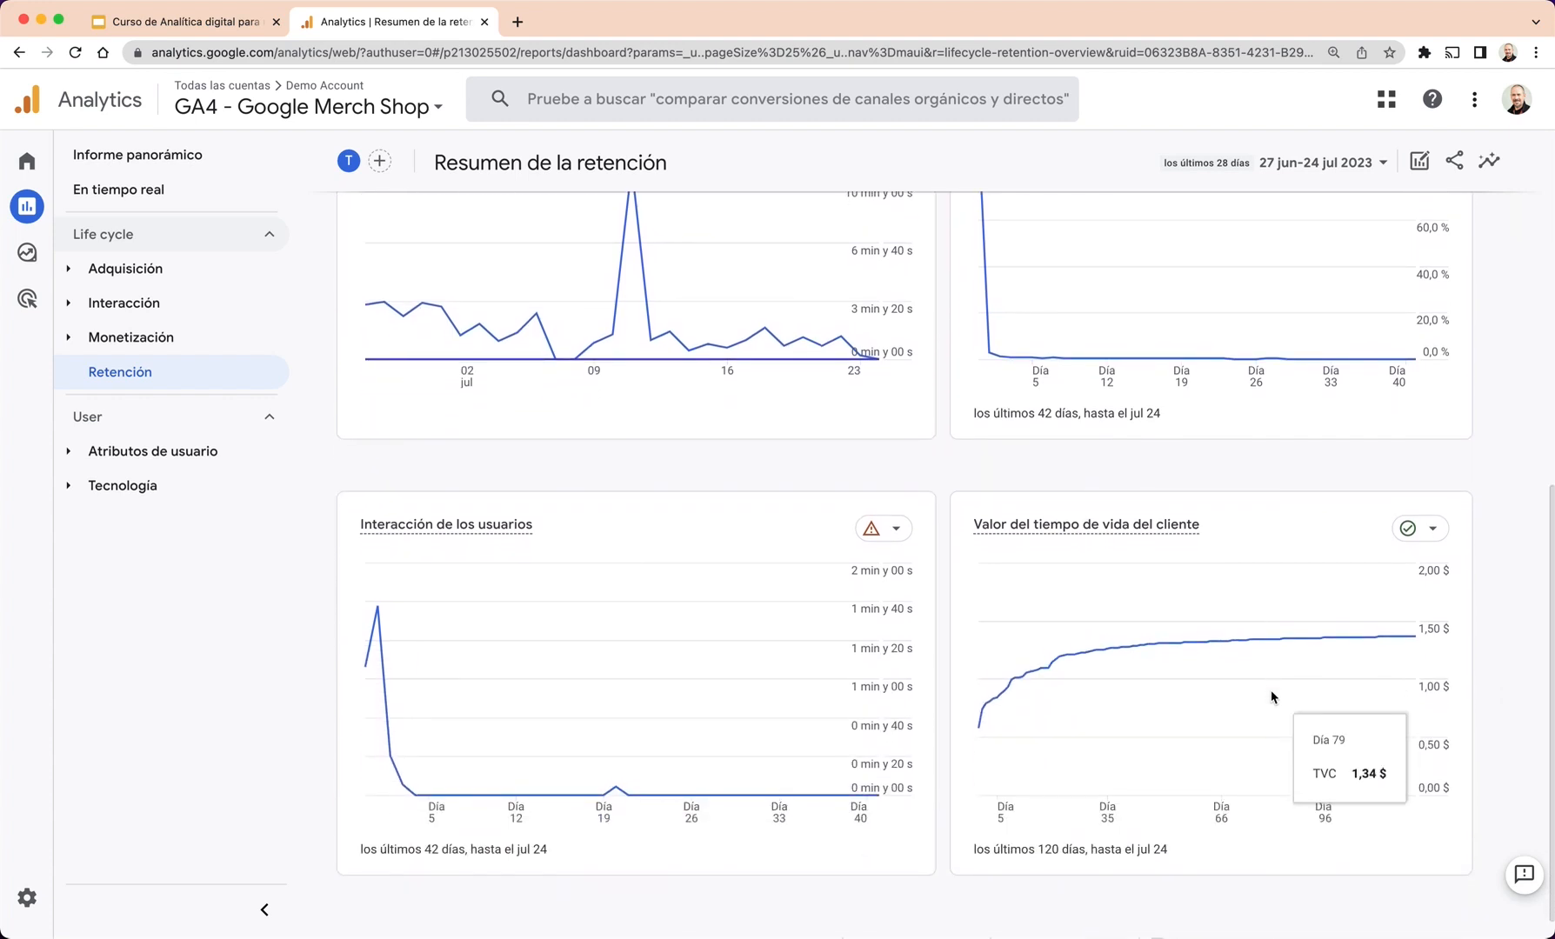